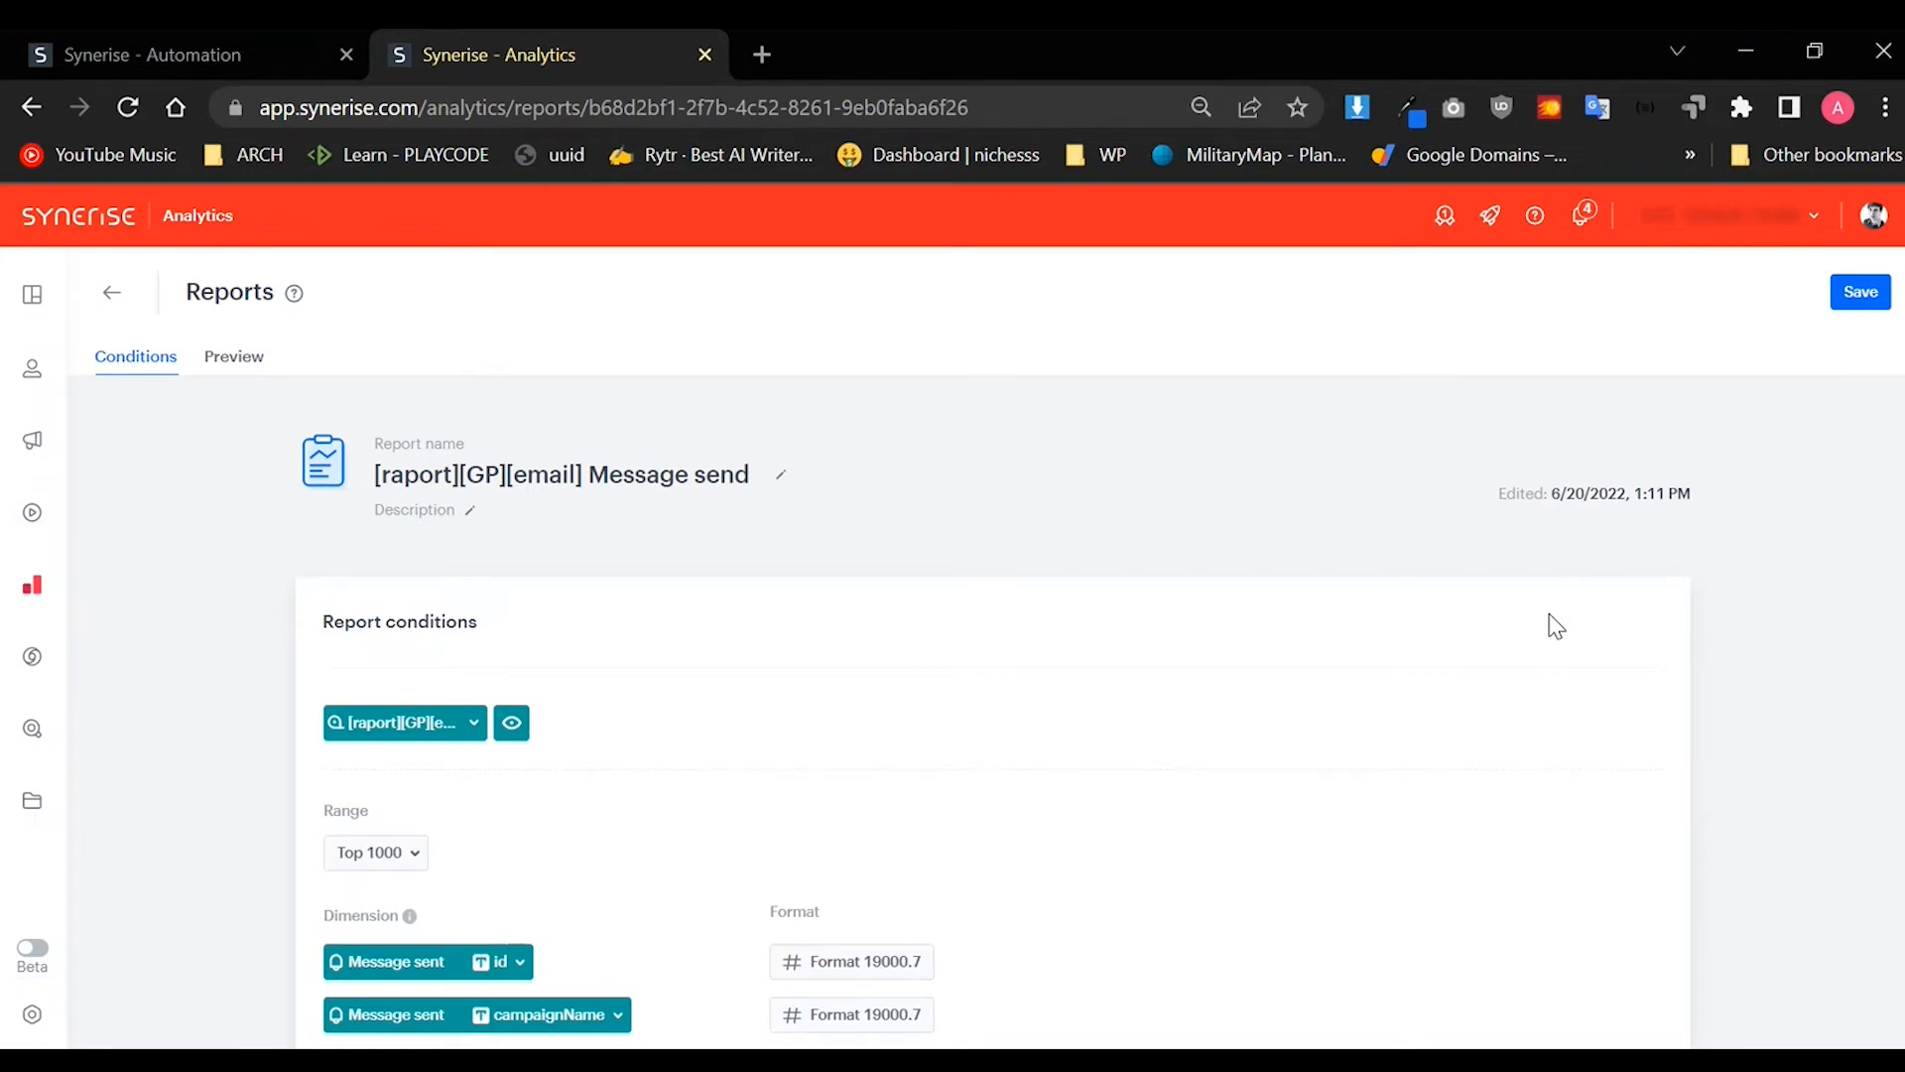
Step: Examine the name, metric, range, dimensions and date settings in the conditions of the [raport][GP][email] Message send report
{"action": "scroll", "coordinate": [1183, 524], "scroll_direction": "down", "scroll_amount": 3}
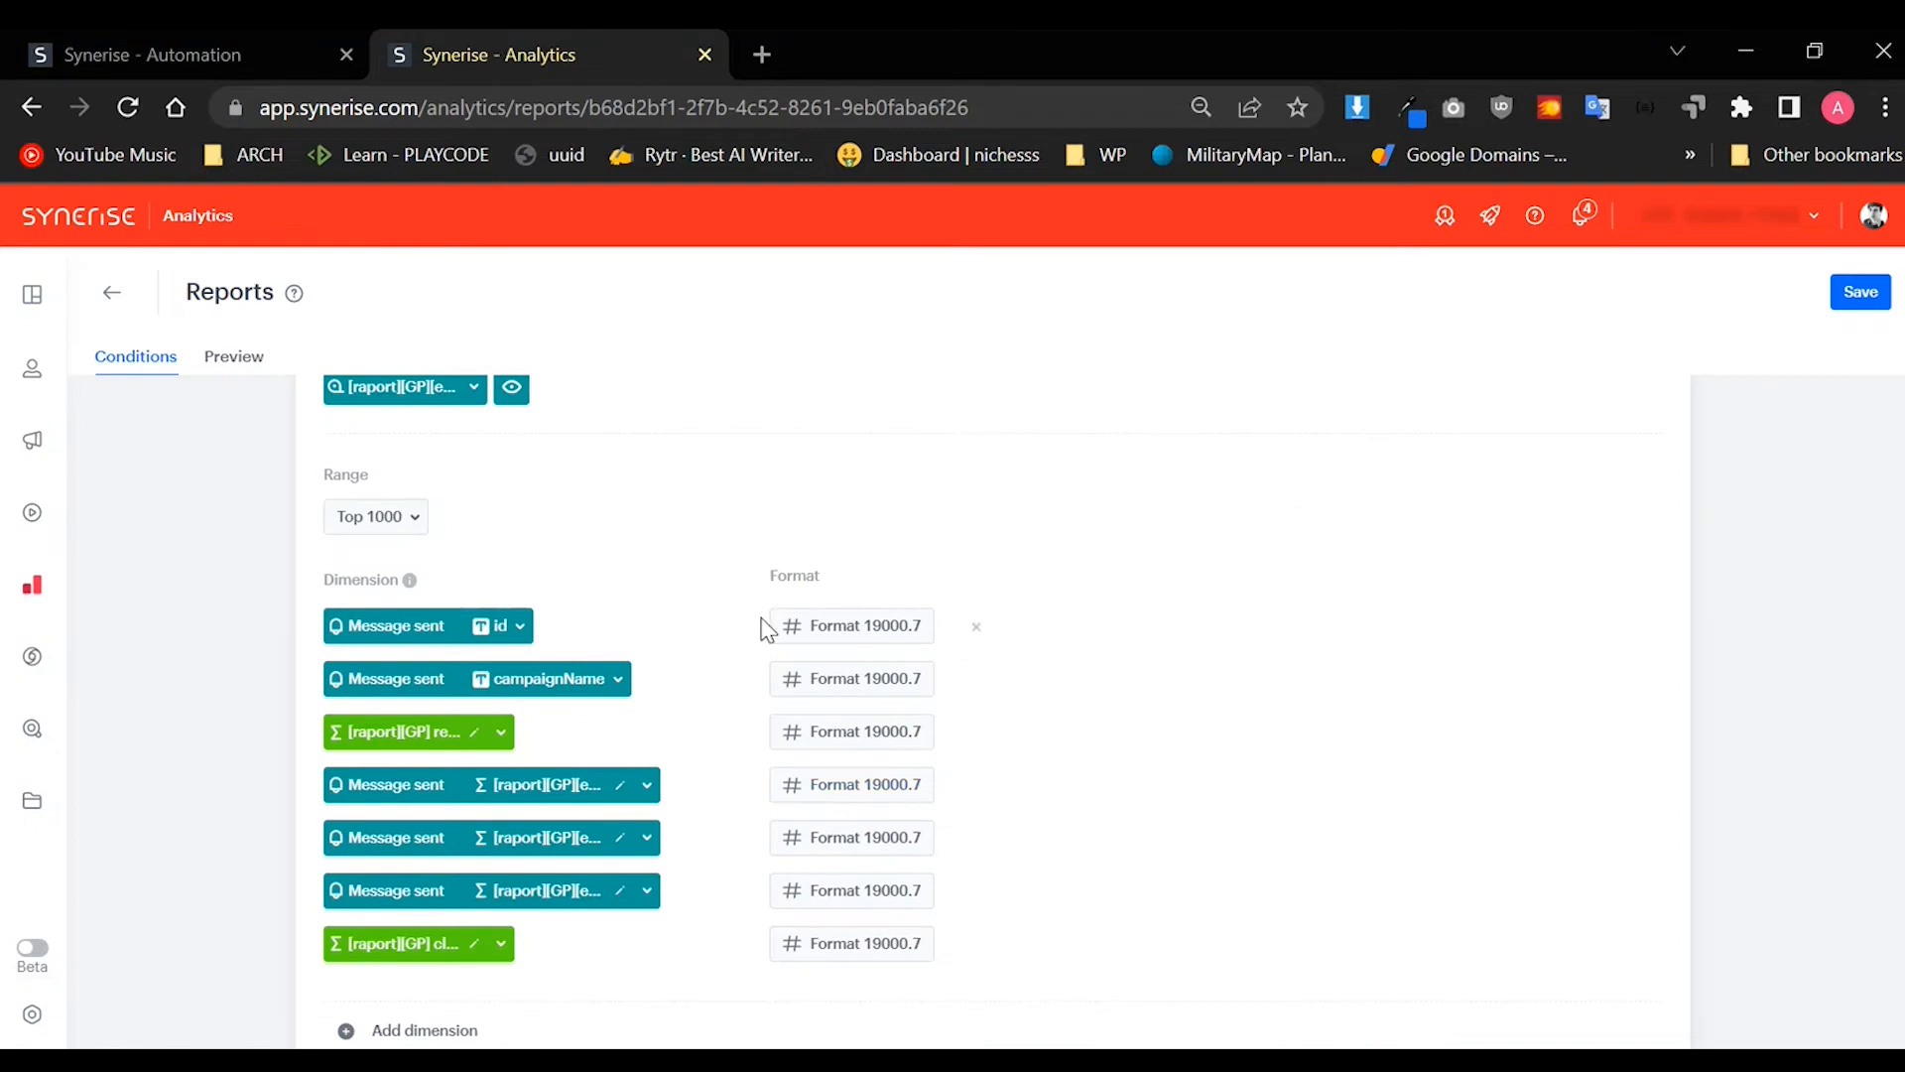
{"action": "scroll", "coordinate": [821, 574], "scroll_direction": "up", "scroll_amount": 3}
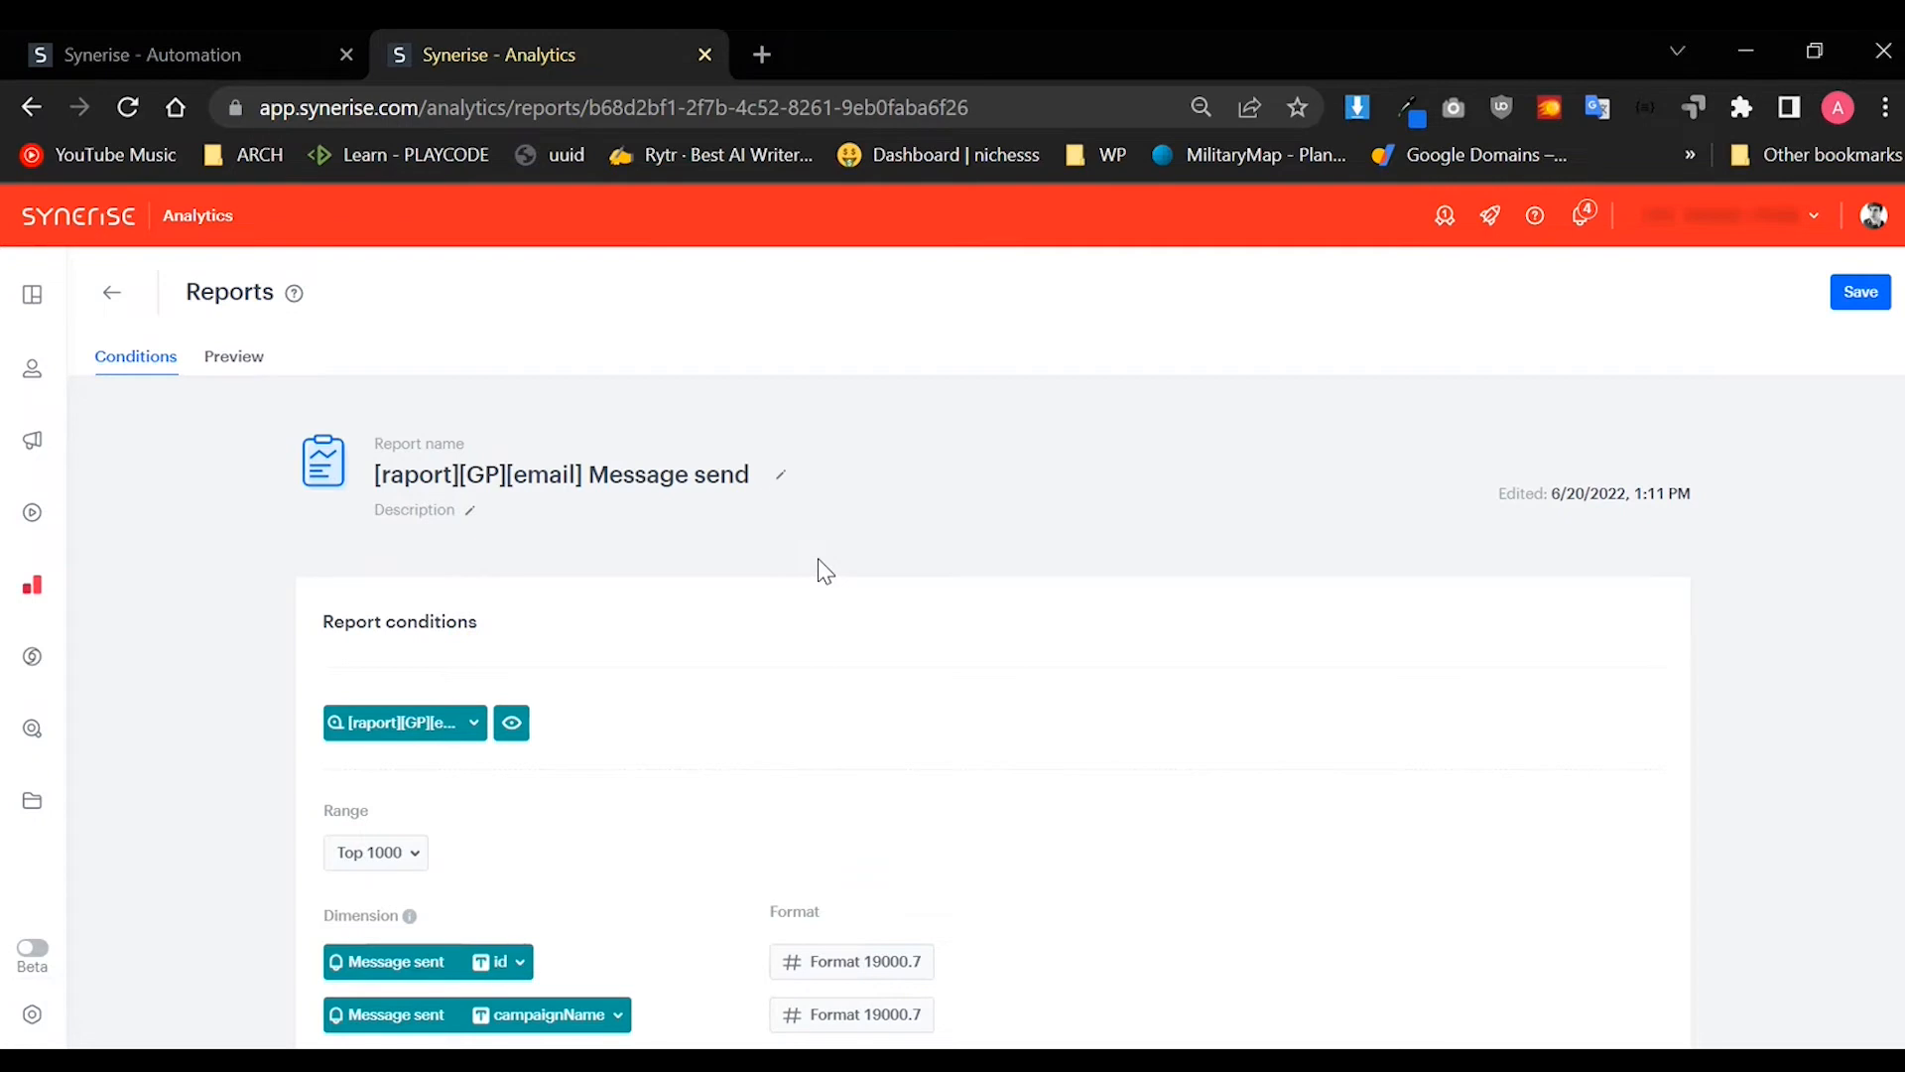
{"action": "scroll", "coordinate": [823, 561], "scroll_direction": "down", "scroll_amount": 10}
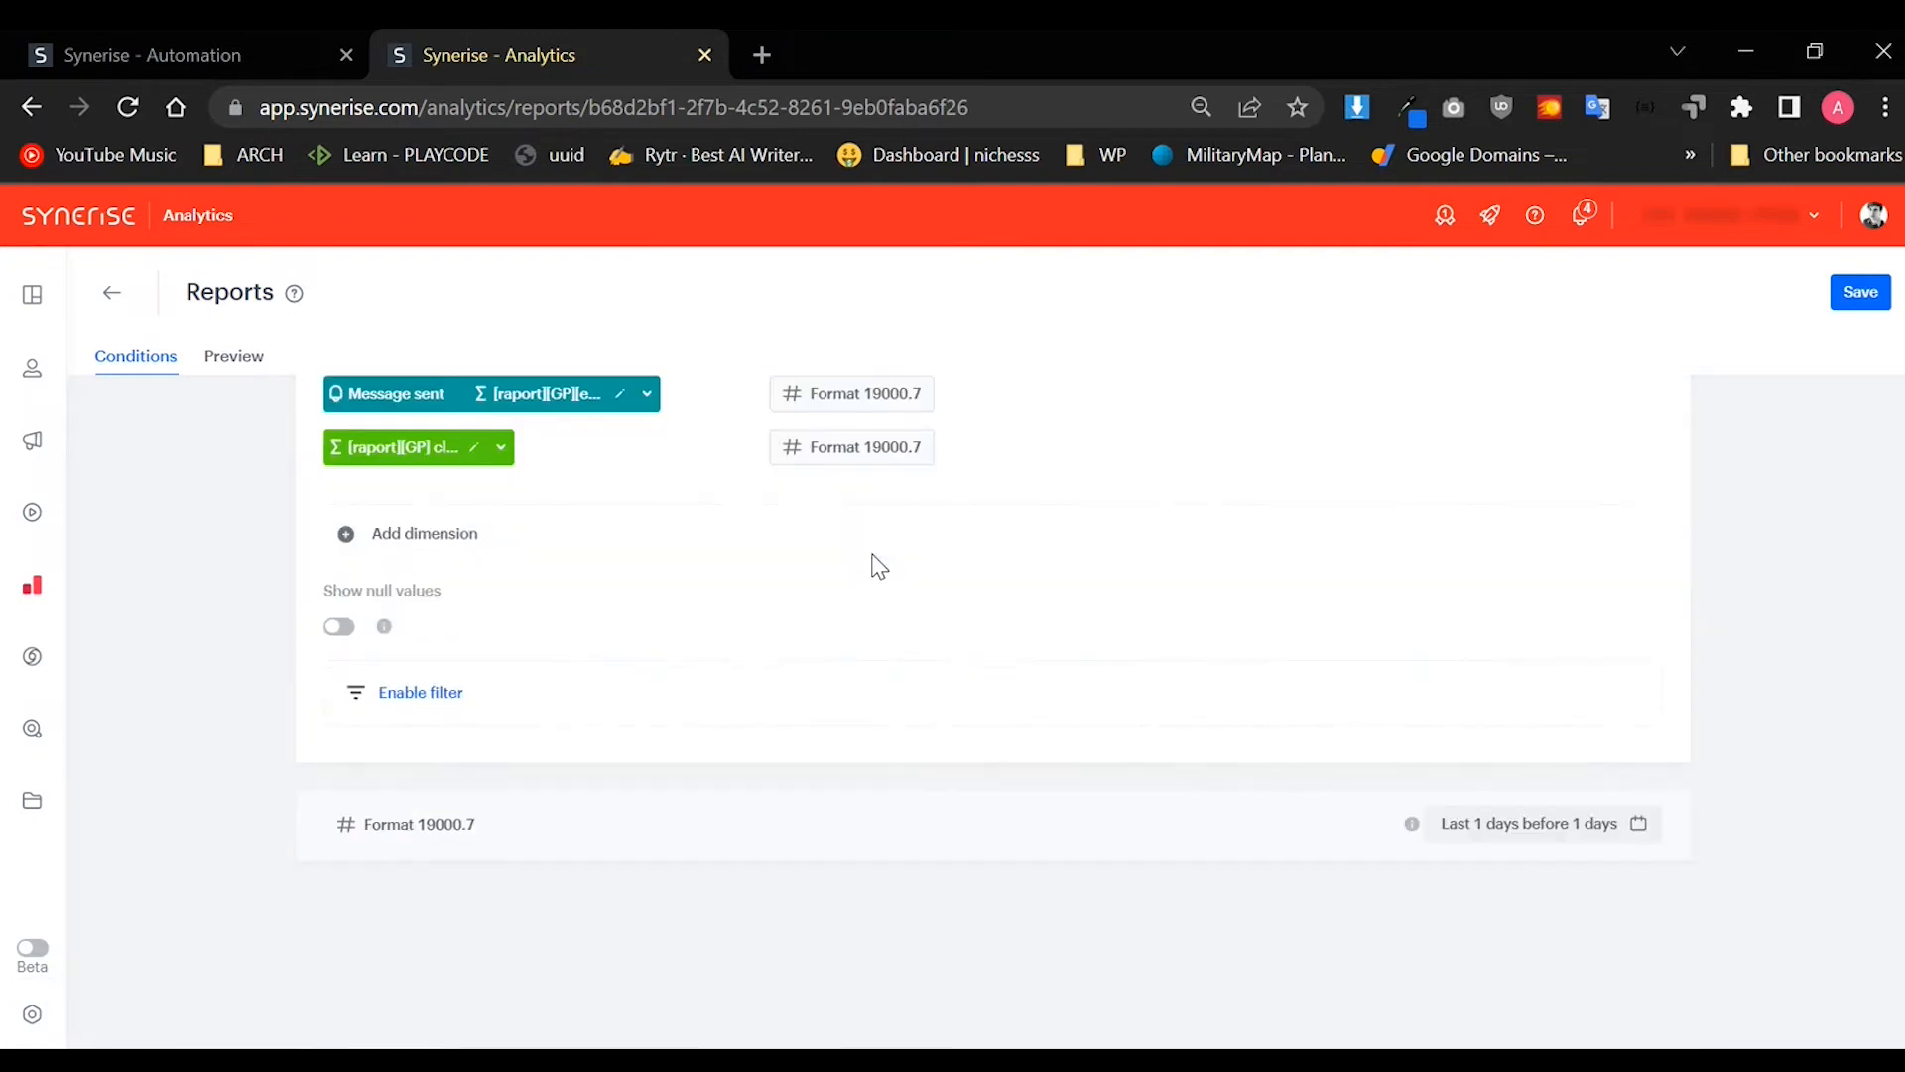
{"action": "scroll", "coordinate": [1588, 827], "scroll_direction": "up", "scroll_amount": 2}
{"action": "scroll", "coordinate": [1546, 822], "scroll_direction": "up", "scroll_amount": 3}
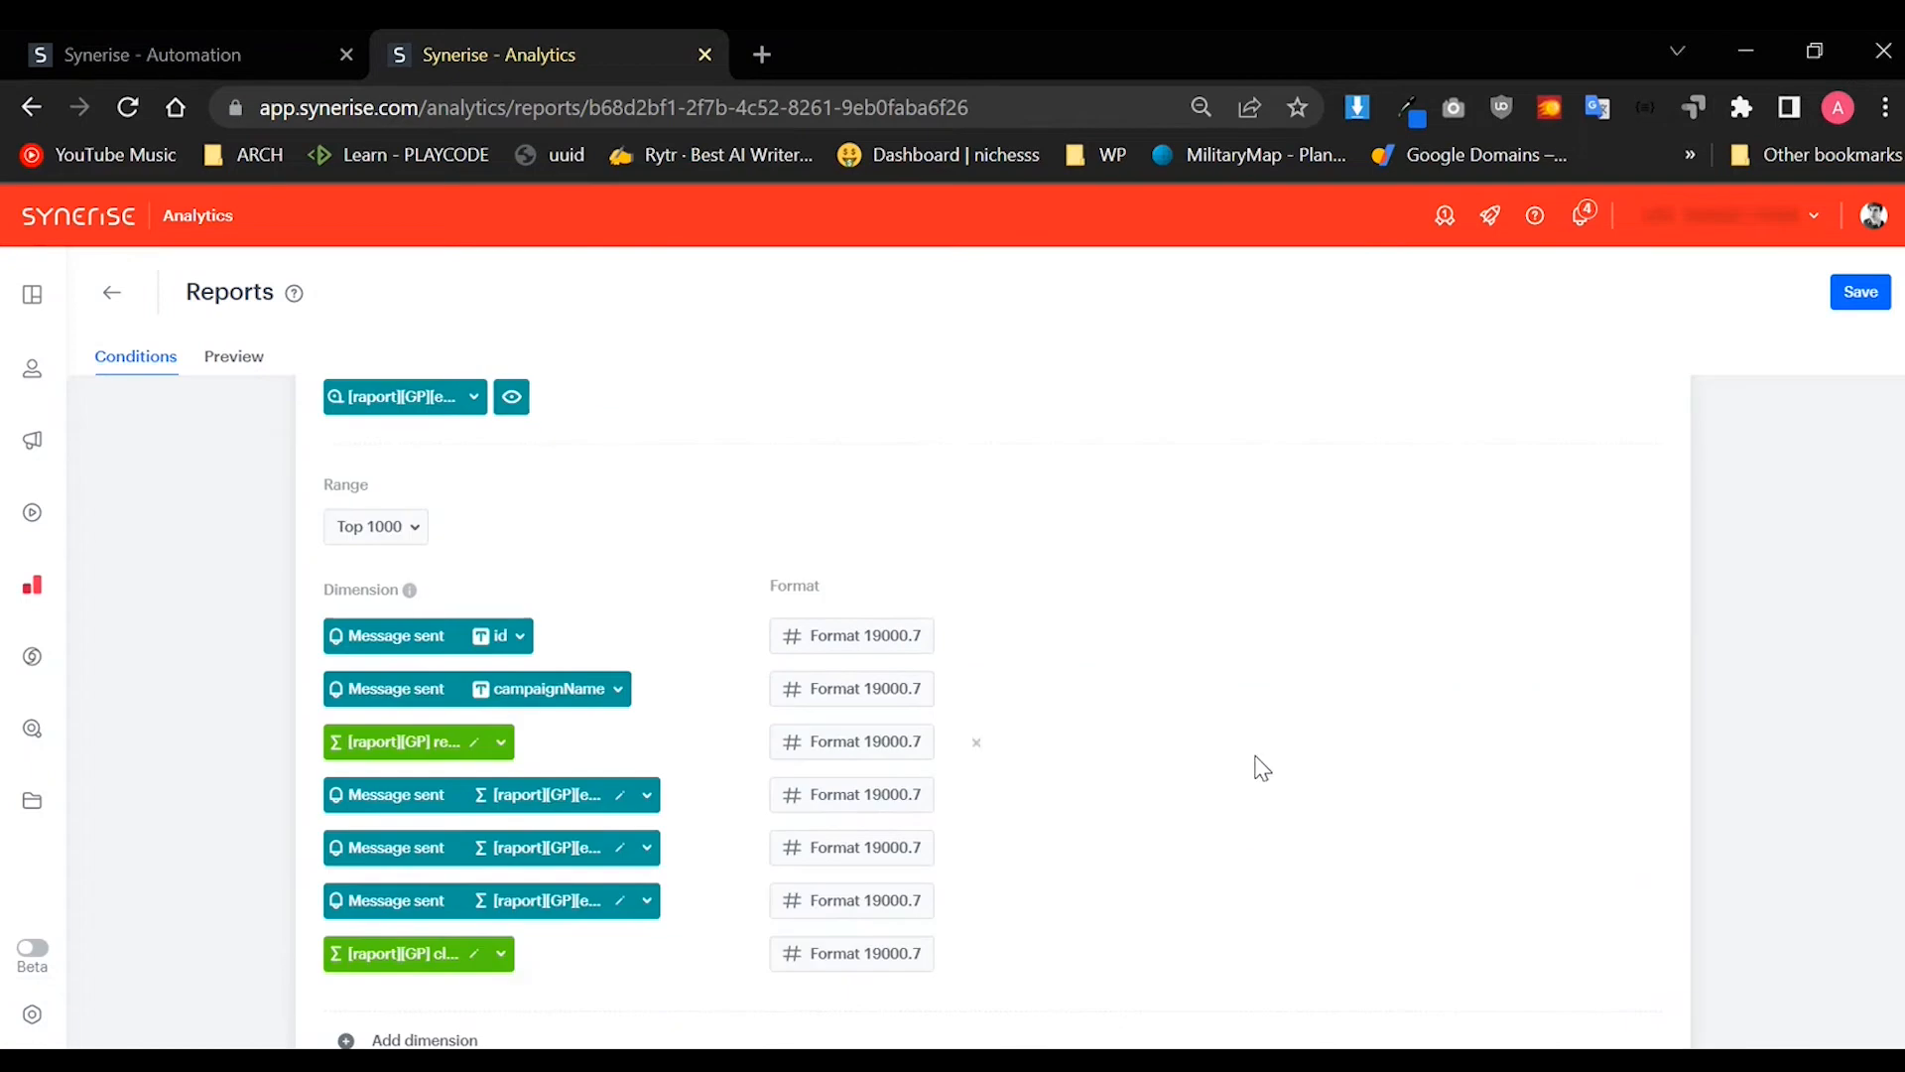
{"action": "scroll", "coordinate": [1256, 764], "scroll_direction": "up", "scroll_amount": 2}
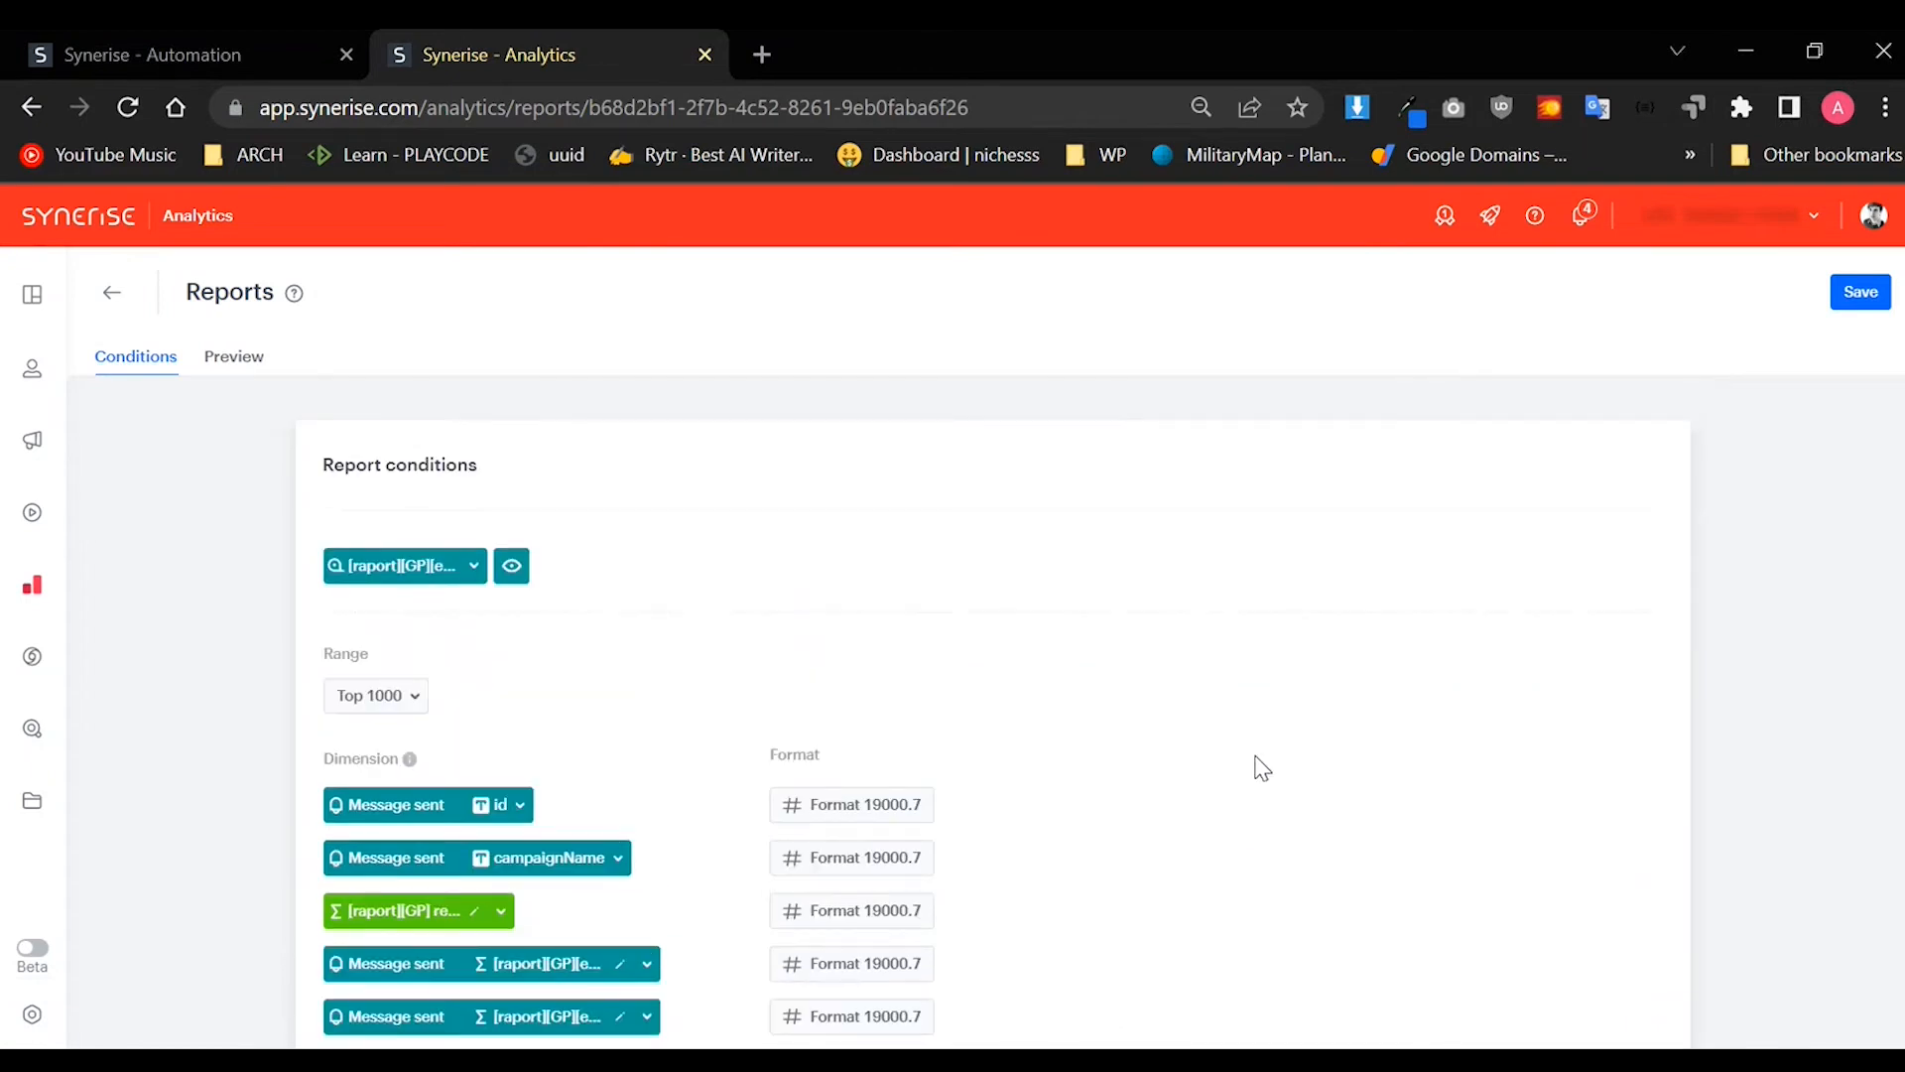
{"action": "scroll", "coordinate": [953, 694], "scroll_direction": "up", "scroll_amount": 2}
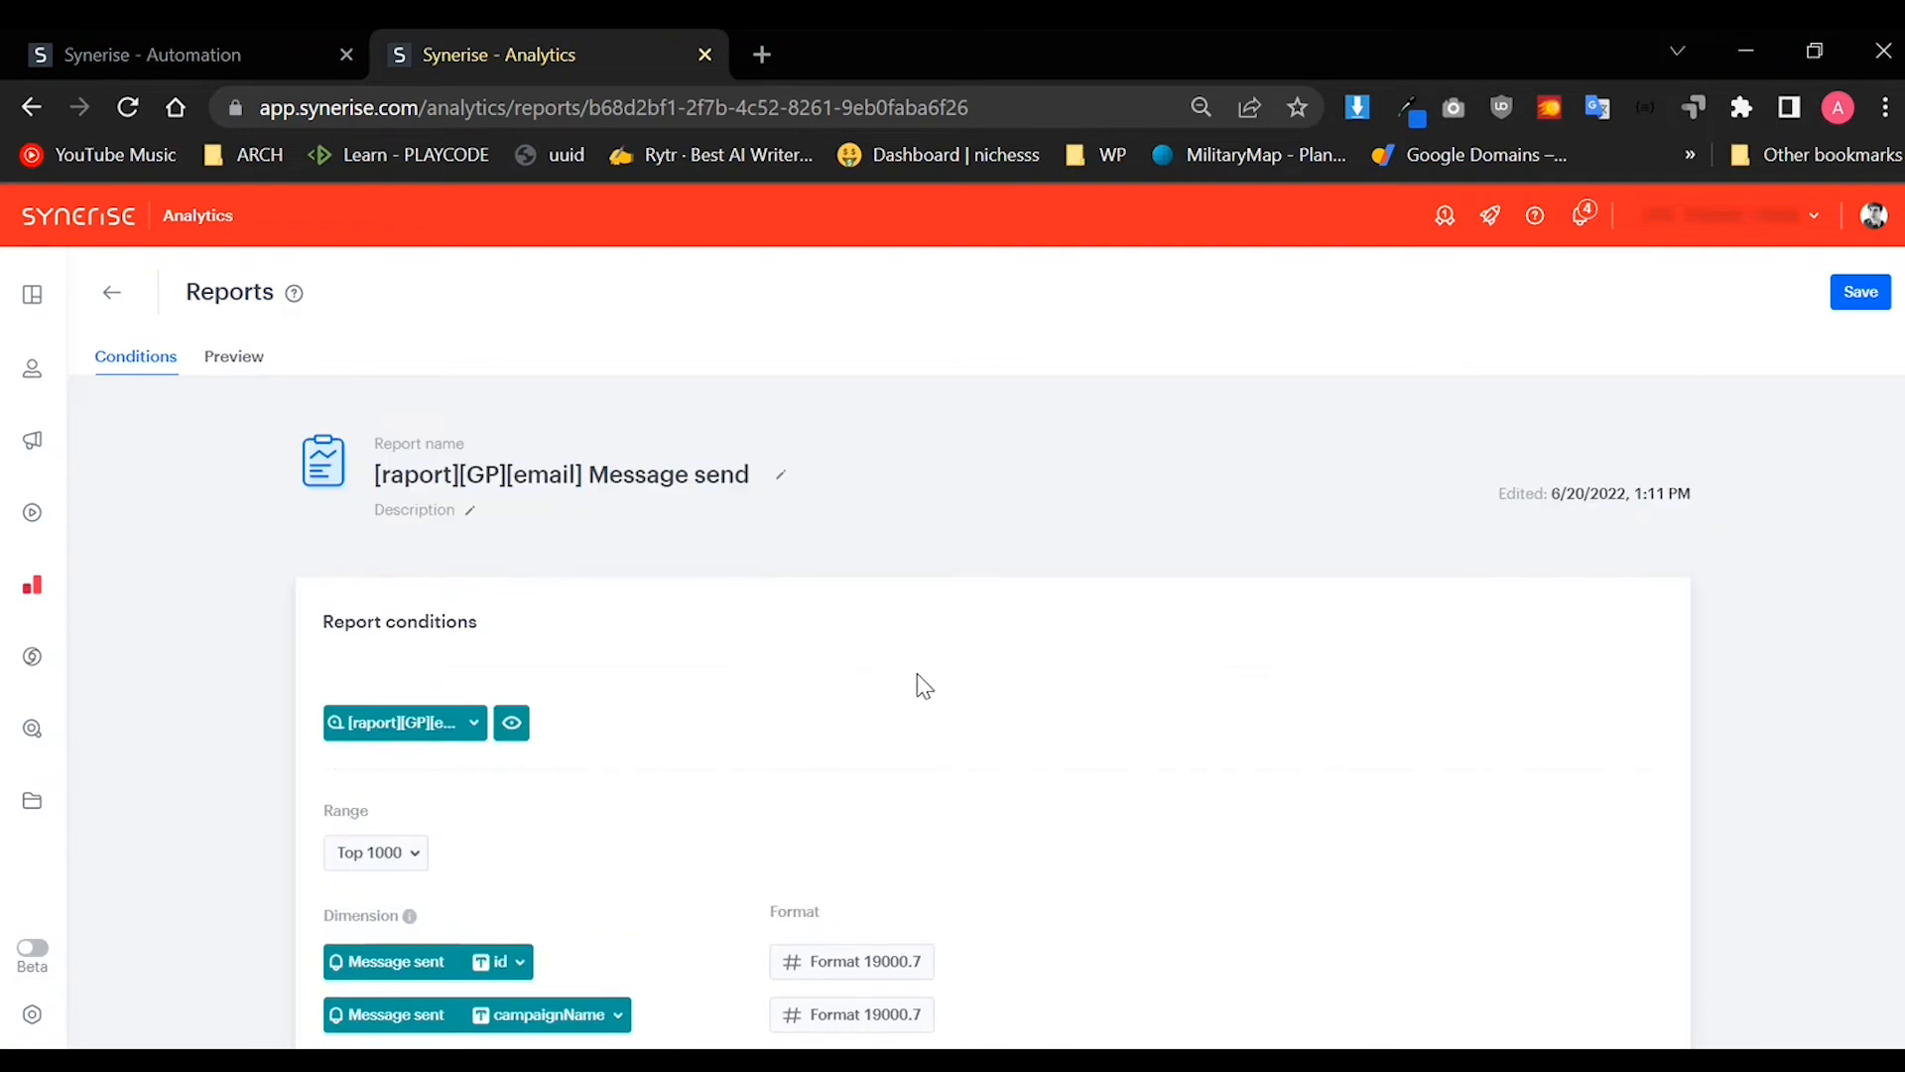
{"action": "double_click", "coordinate": [534, 477]}
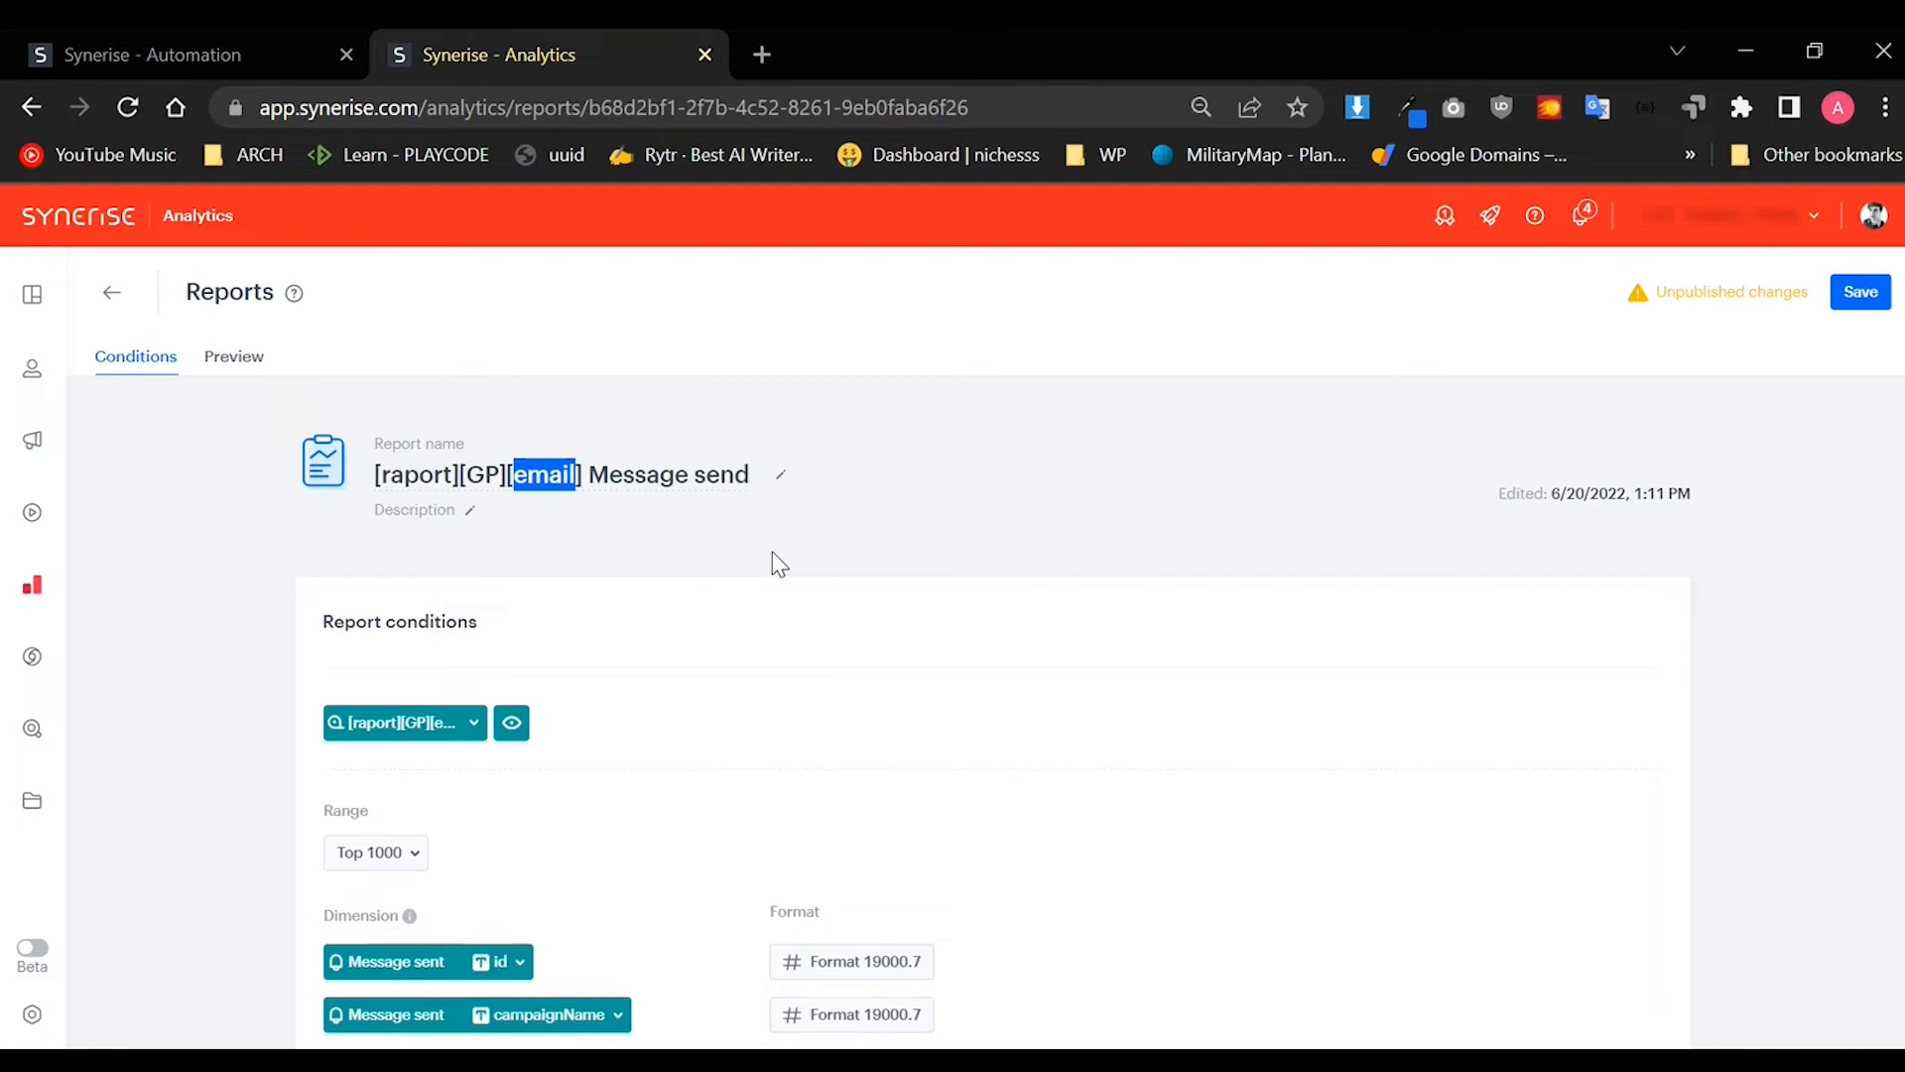
{"action": "scroll", "coordinate": [778, 564], "scroll_direction": "down", "scroll_amount": 2}
{"action": "mouse_move", "coordinate": [416, 756]}
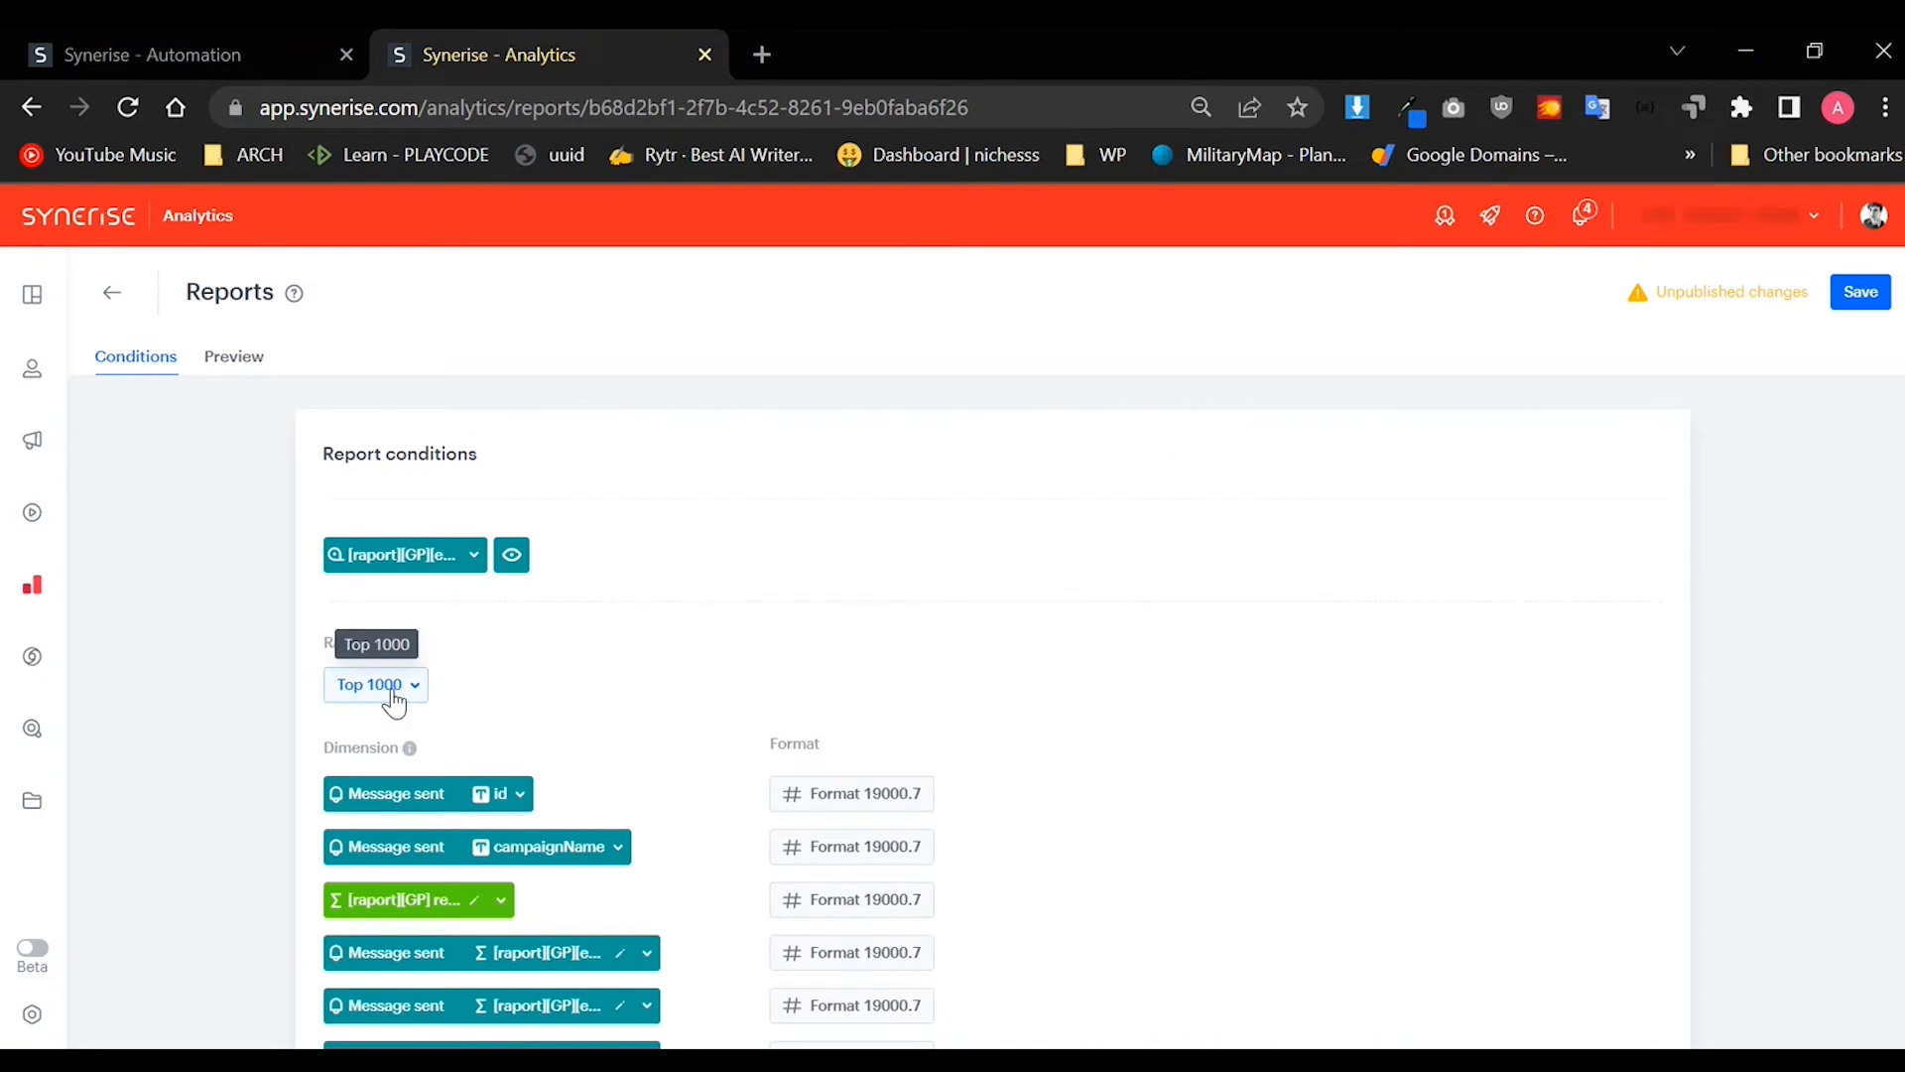
{"action": "double_click", "coordinate": [373, 643]}
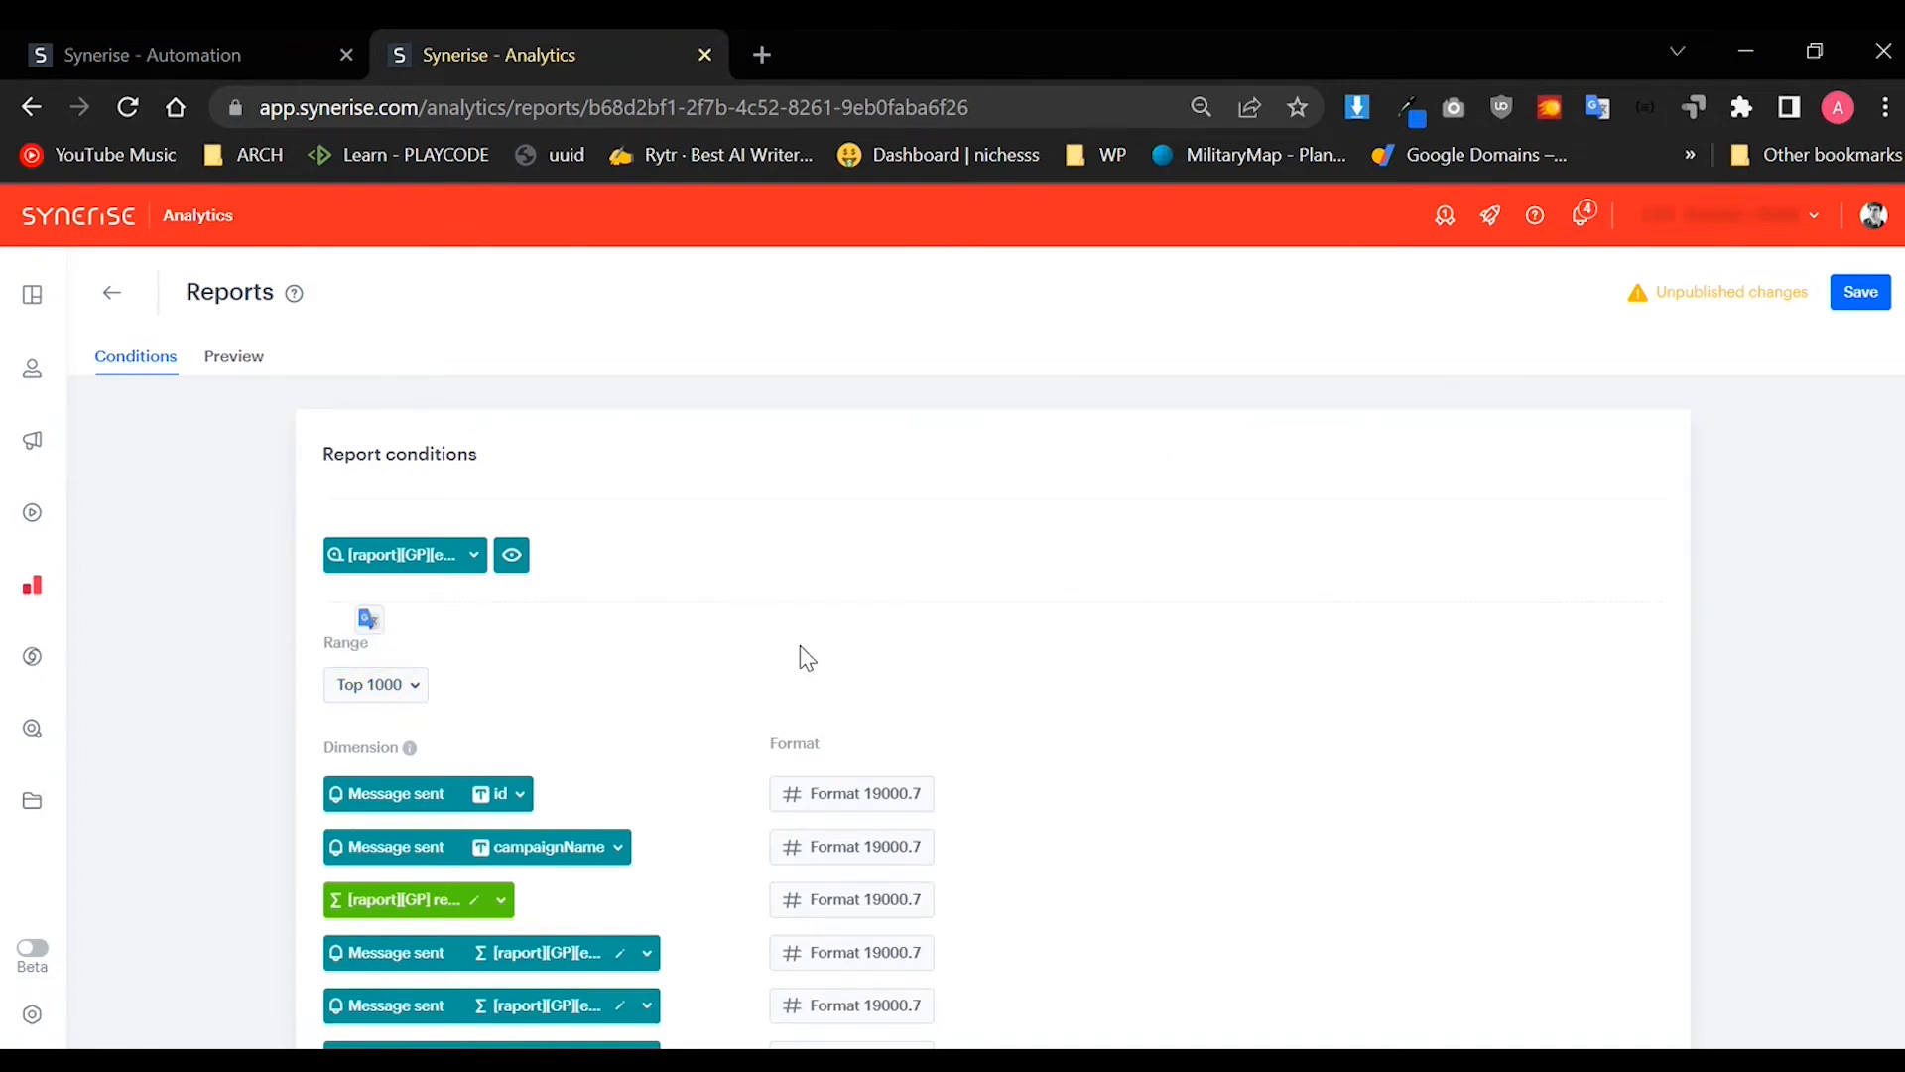
Step: Preview the report's results and inspect the page in the browser's developer tools with device emulation turned off
{"action": "scroll", "coordinate": [800, 645], "scroll_direction": "up", "scroll_amount": 2}
{"action": "left_click", "coordinate": [228, 361]}
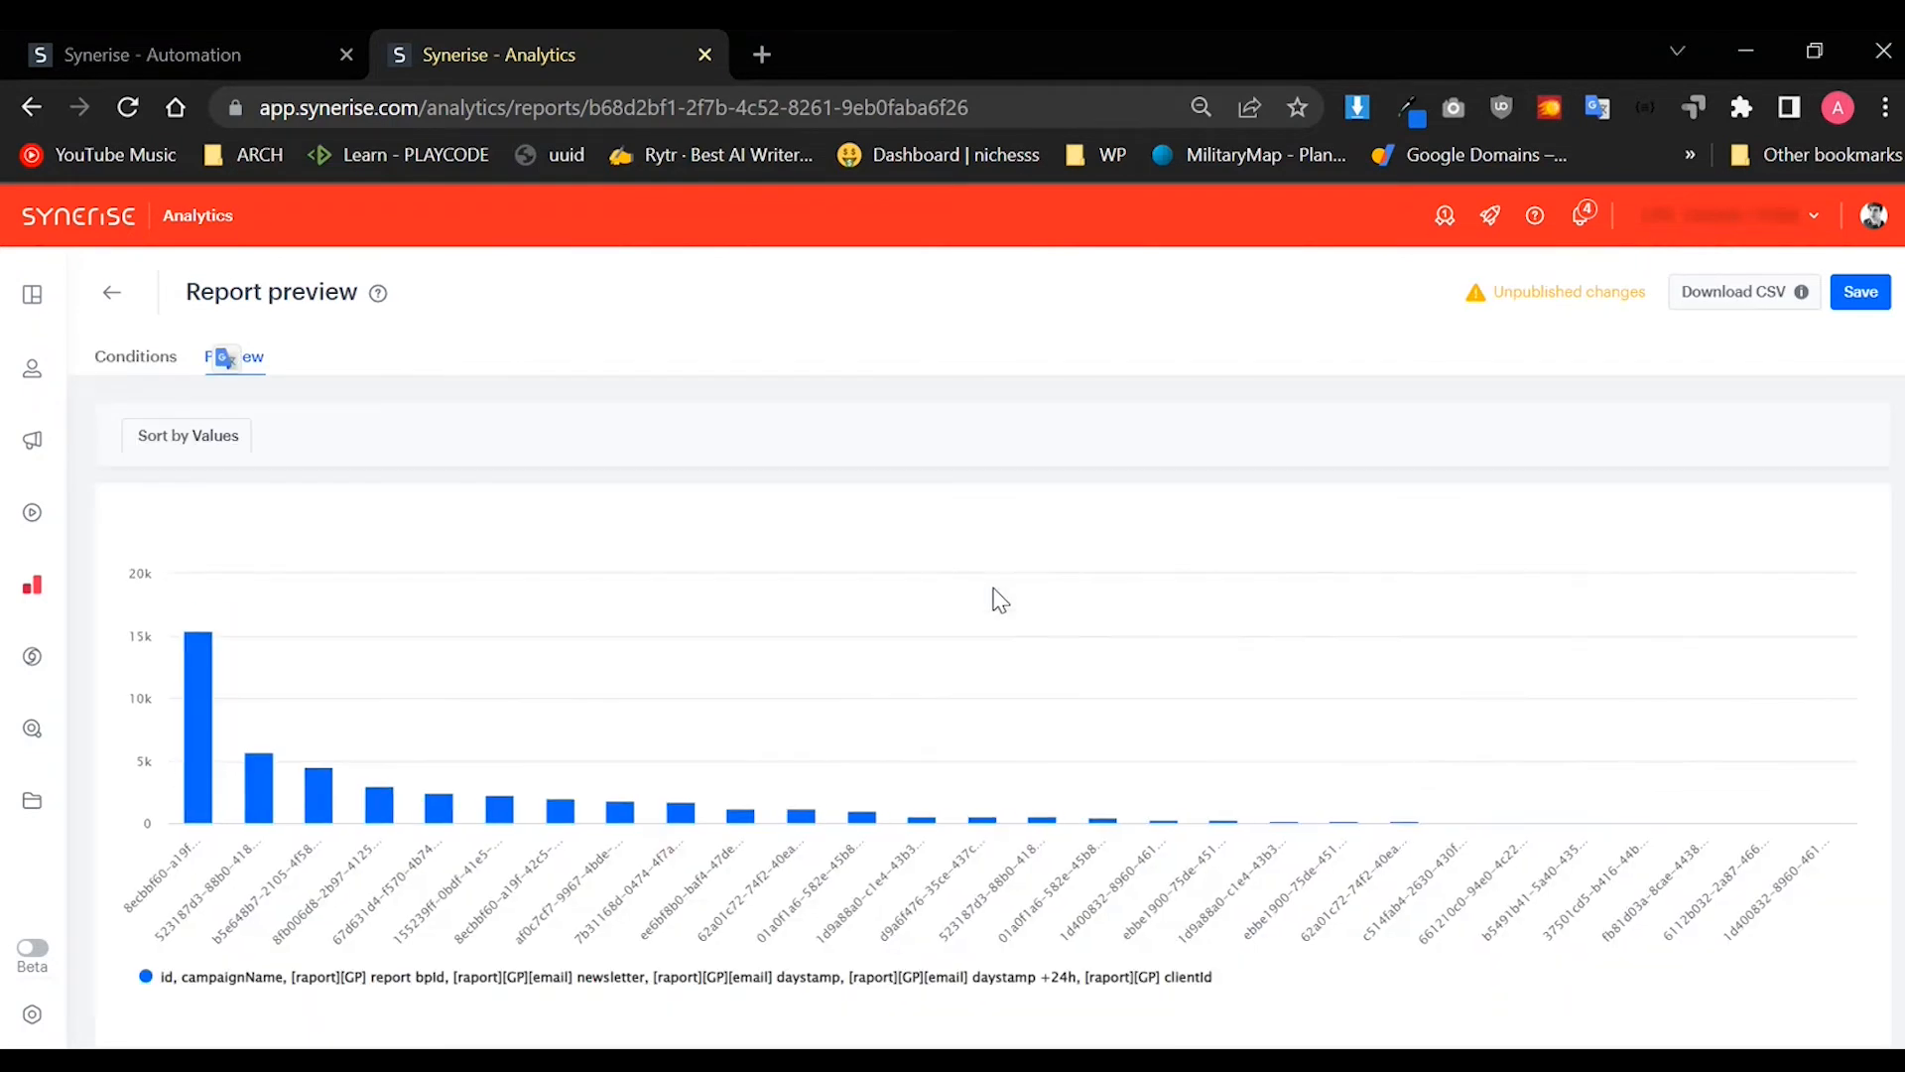
{"action": "right_click", "coordinate": [880, 525]}
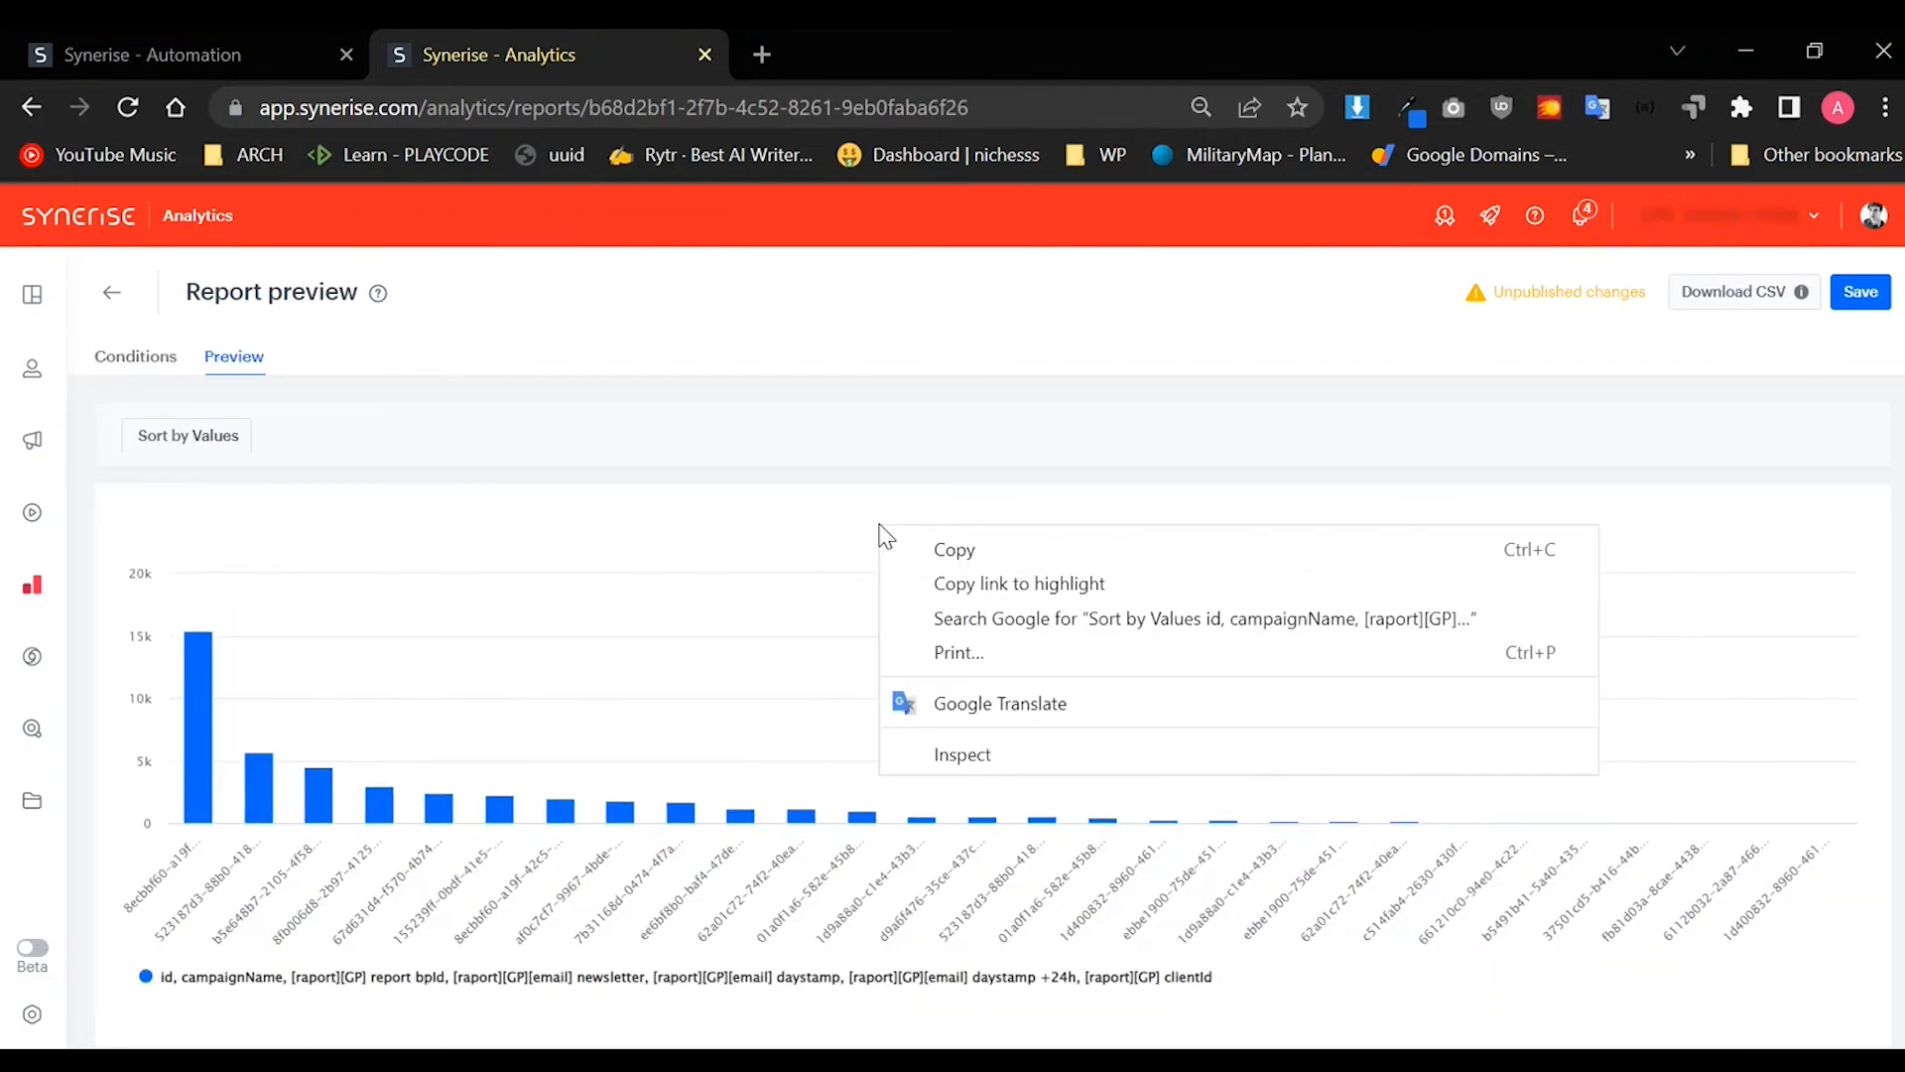
{"action": "left_click", "coordinate": [992, 751]}
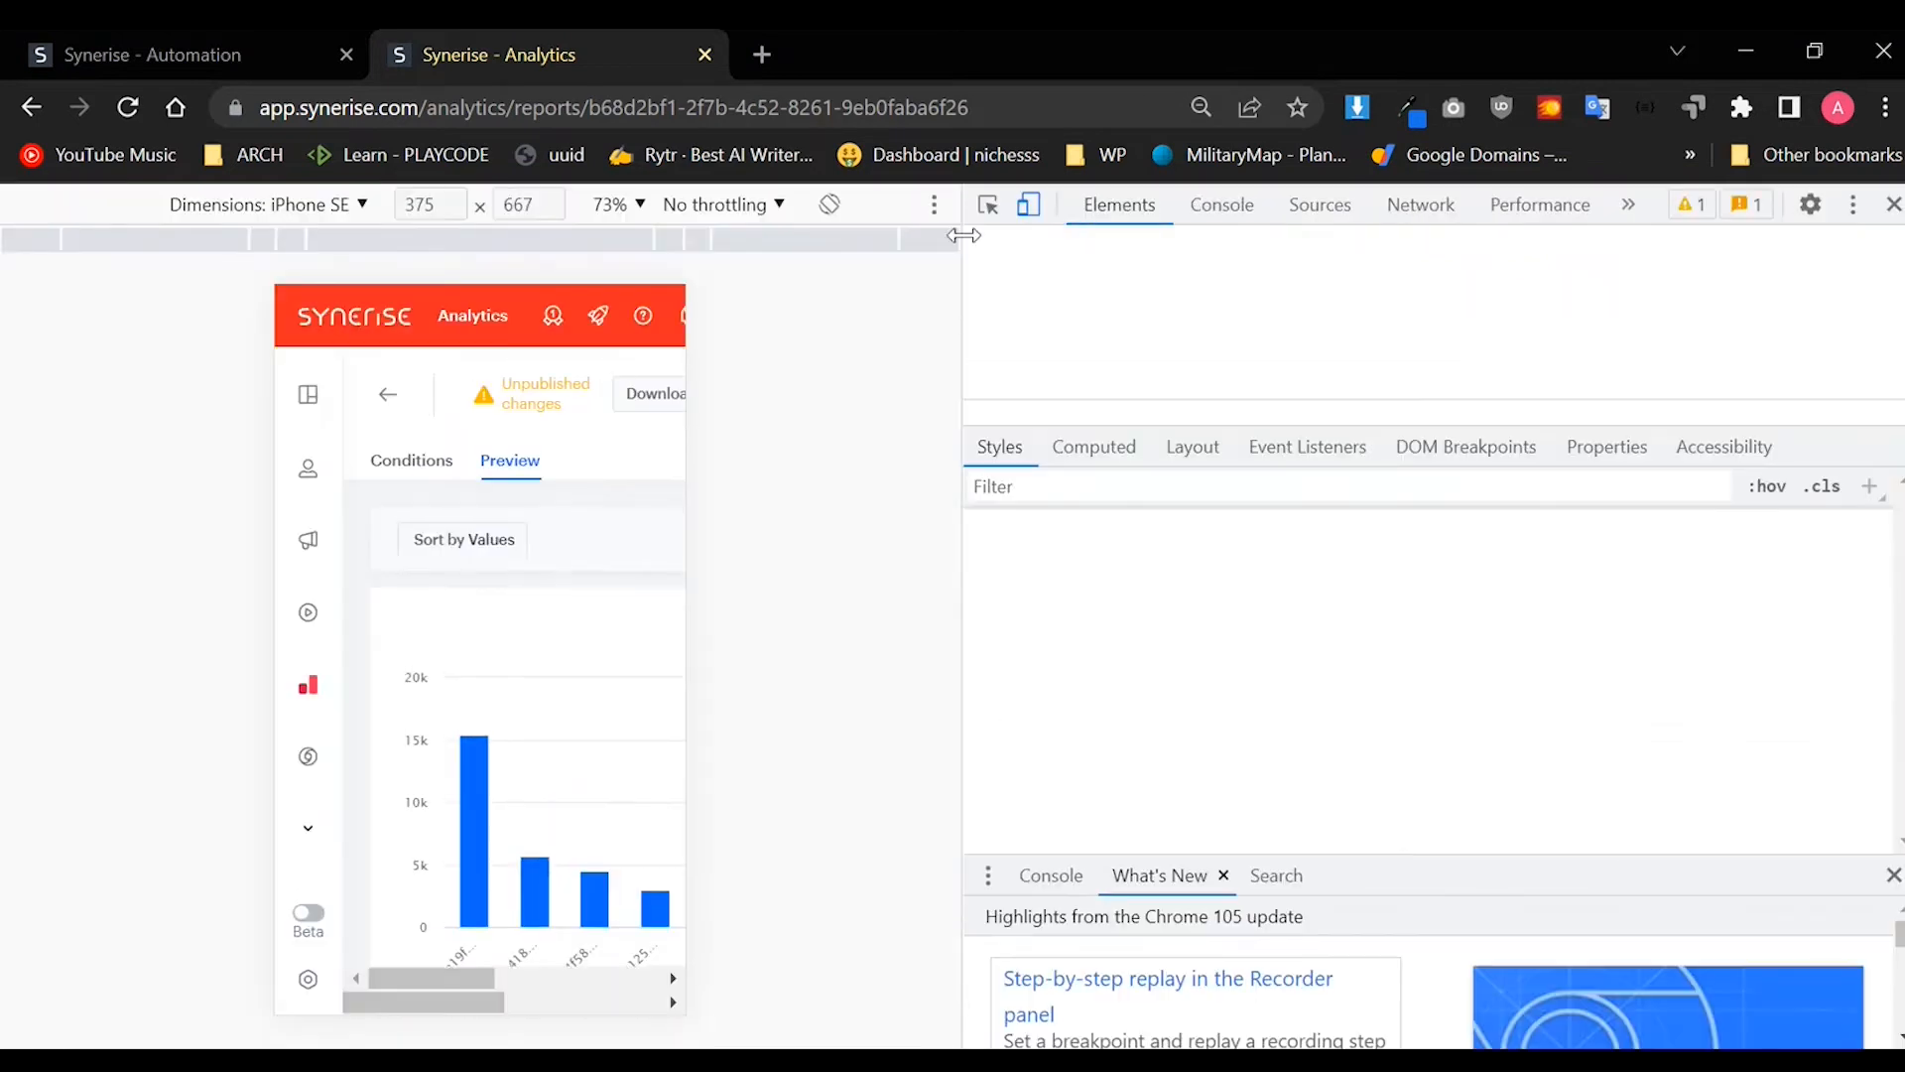
{"action": "key", "text": "ctrl+shift+m"}
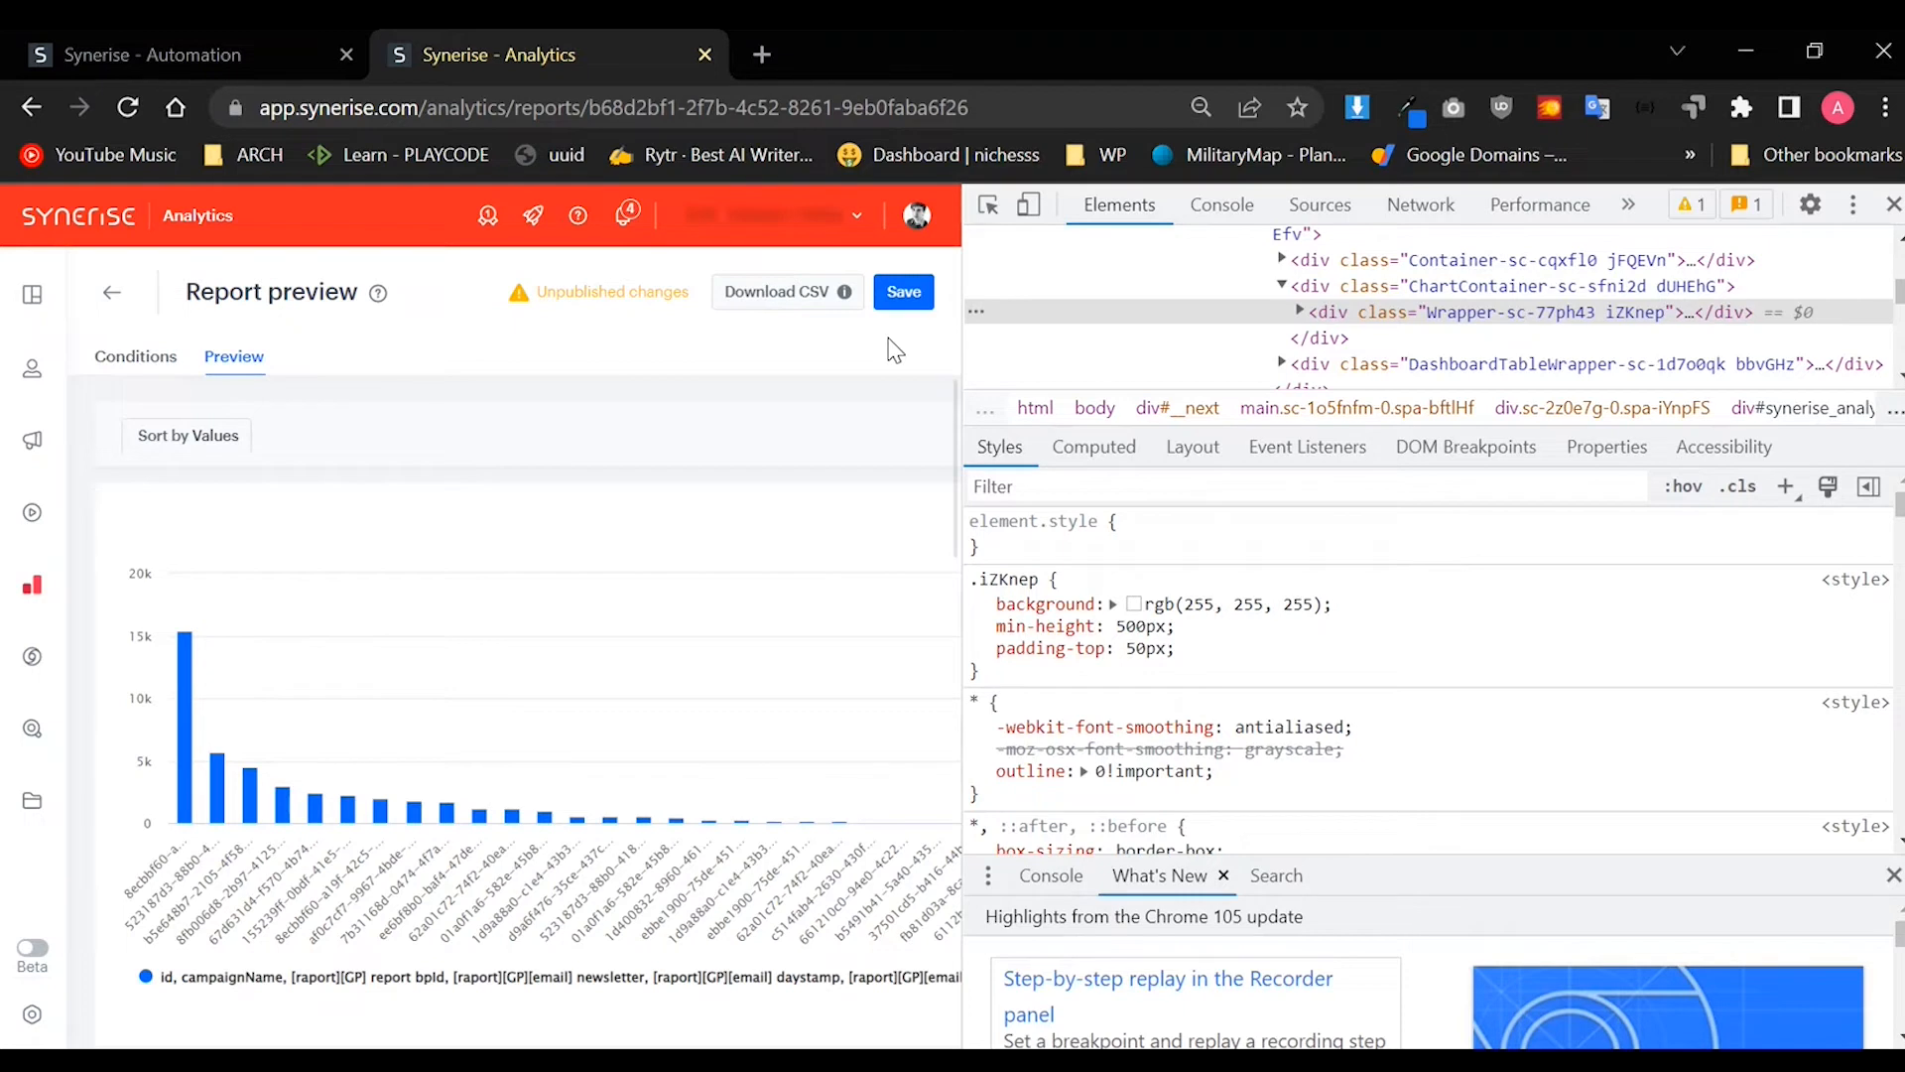
Step: Return to the report's conditions and close the developer tools
{"action": "left_click", "coordinate": [136, 356]}
{"action": "left_click", "coordinate": [1893, 204]}
{"action": "left_click", "coordinate": [1147, 570]}
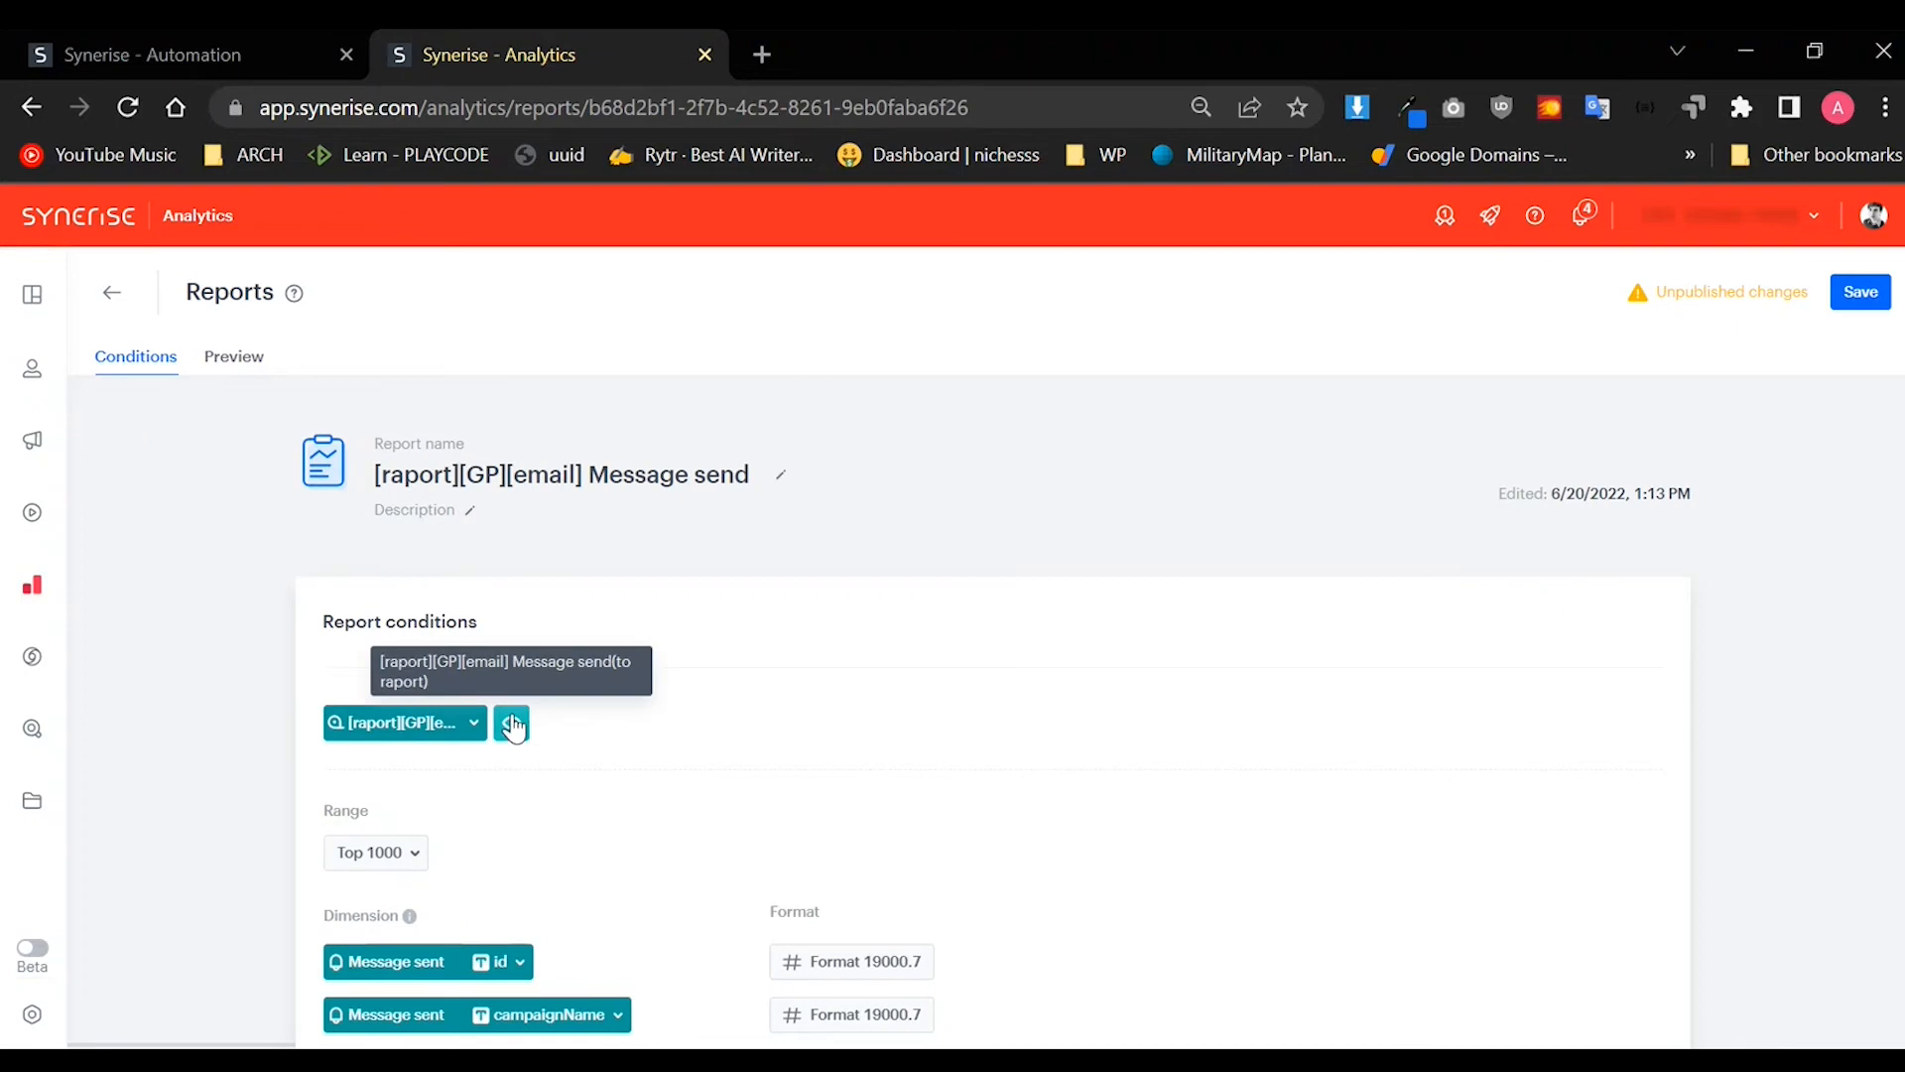
Step: Examine the type, aggregator, occurrence type and event of the report's Message send(to raport) metric, and close its details
{"action": "triple_click", "coordinate": [375, 667]}
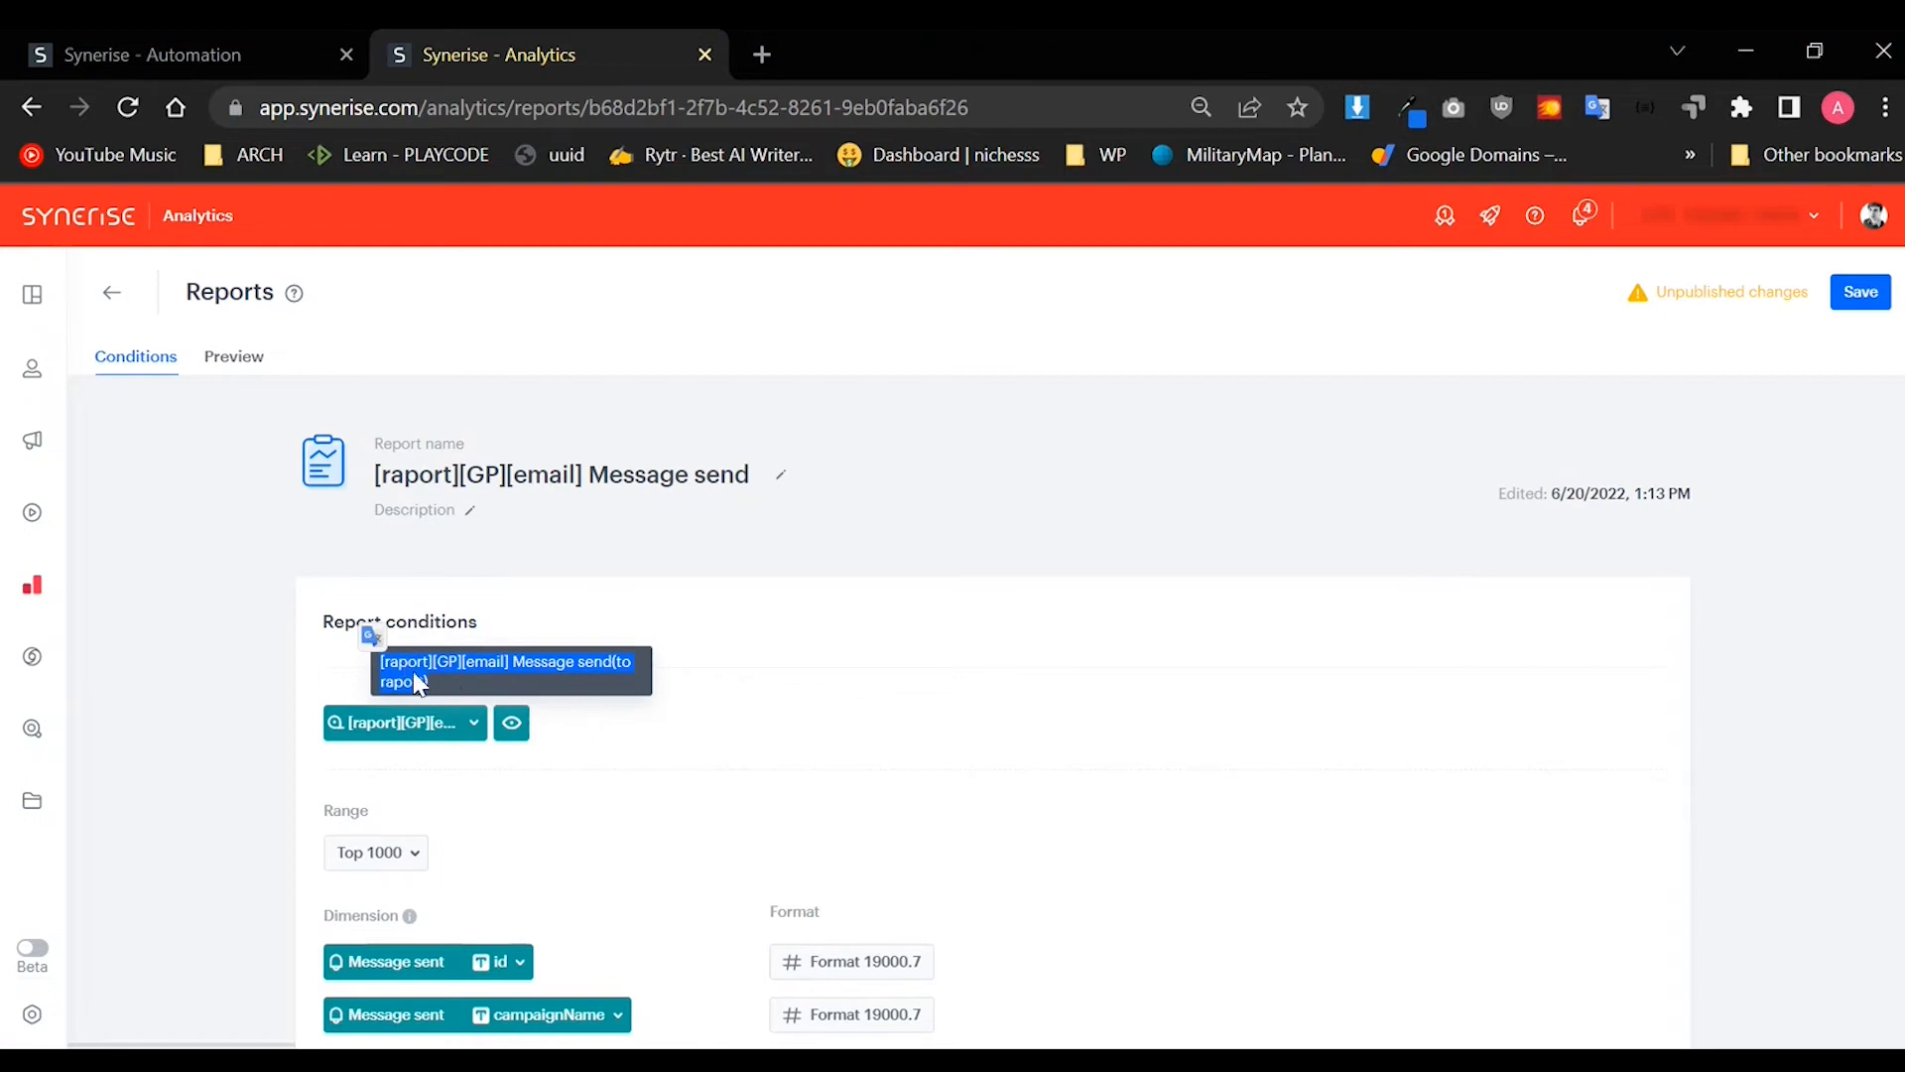
{"action": "left_click", "coordinate": [511, 723]}
{"action": "scroll", "coordinate": [574, 668], "scroll_direction": "down", "scroll_amount": 3}
{"action": "left_click_drag", "start_coordinate": [721, 586], "coordinate": [314, 739]}
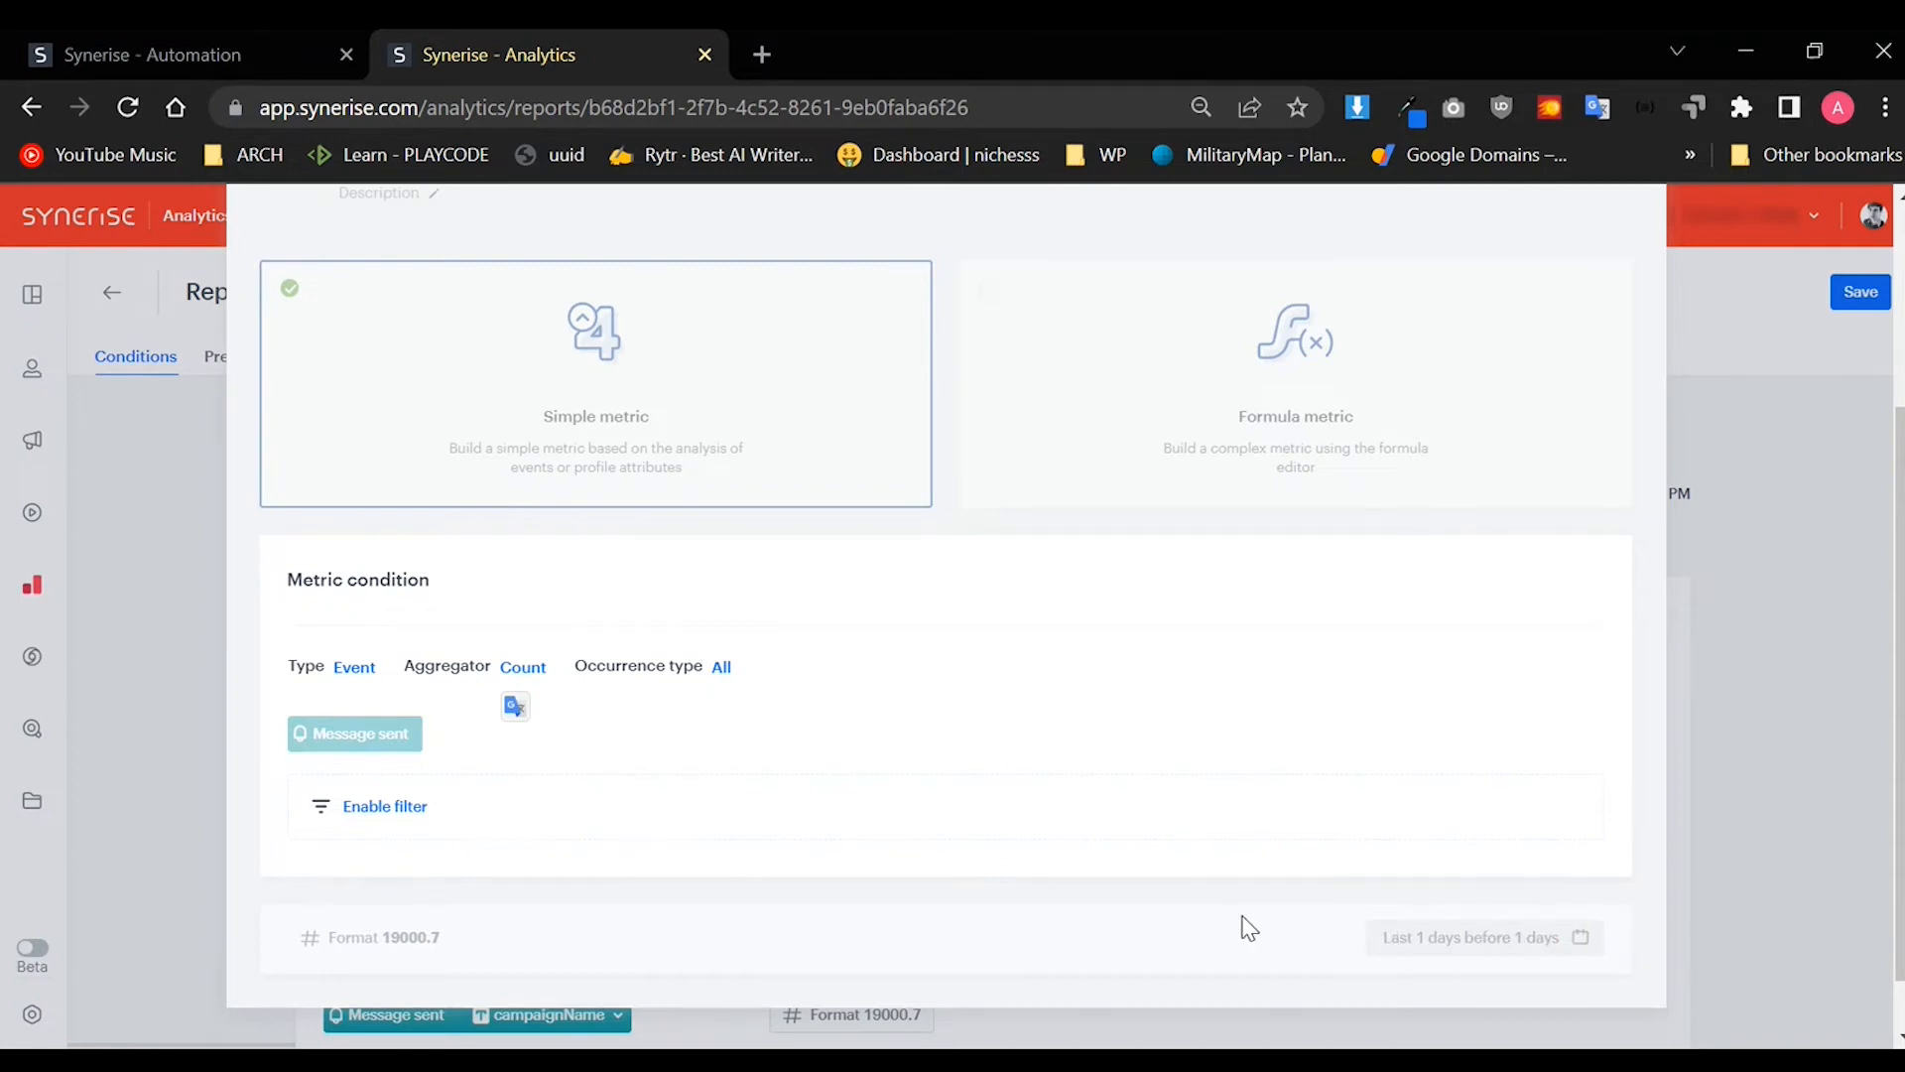
{"action": "left_click", "coordinate": [1689, 758]}
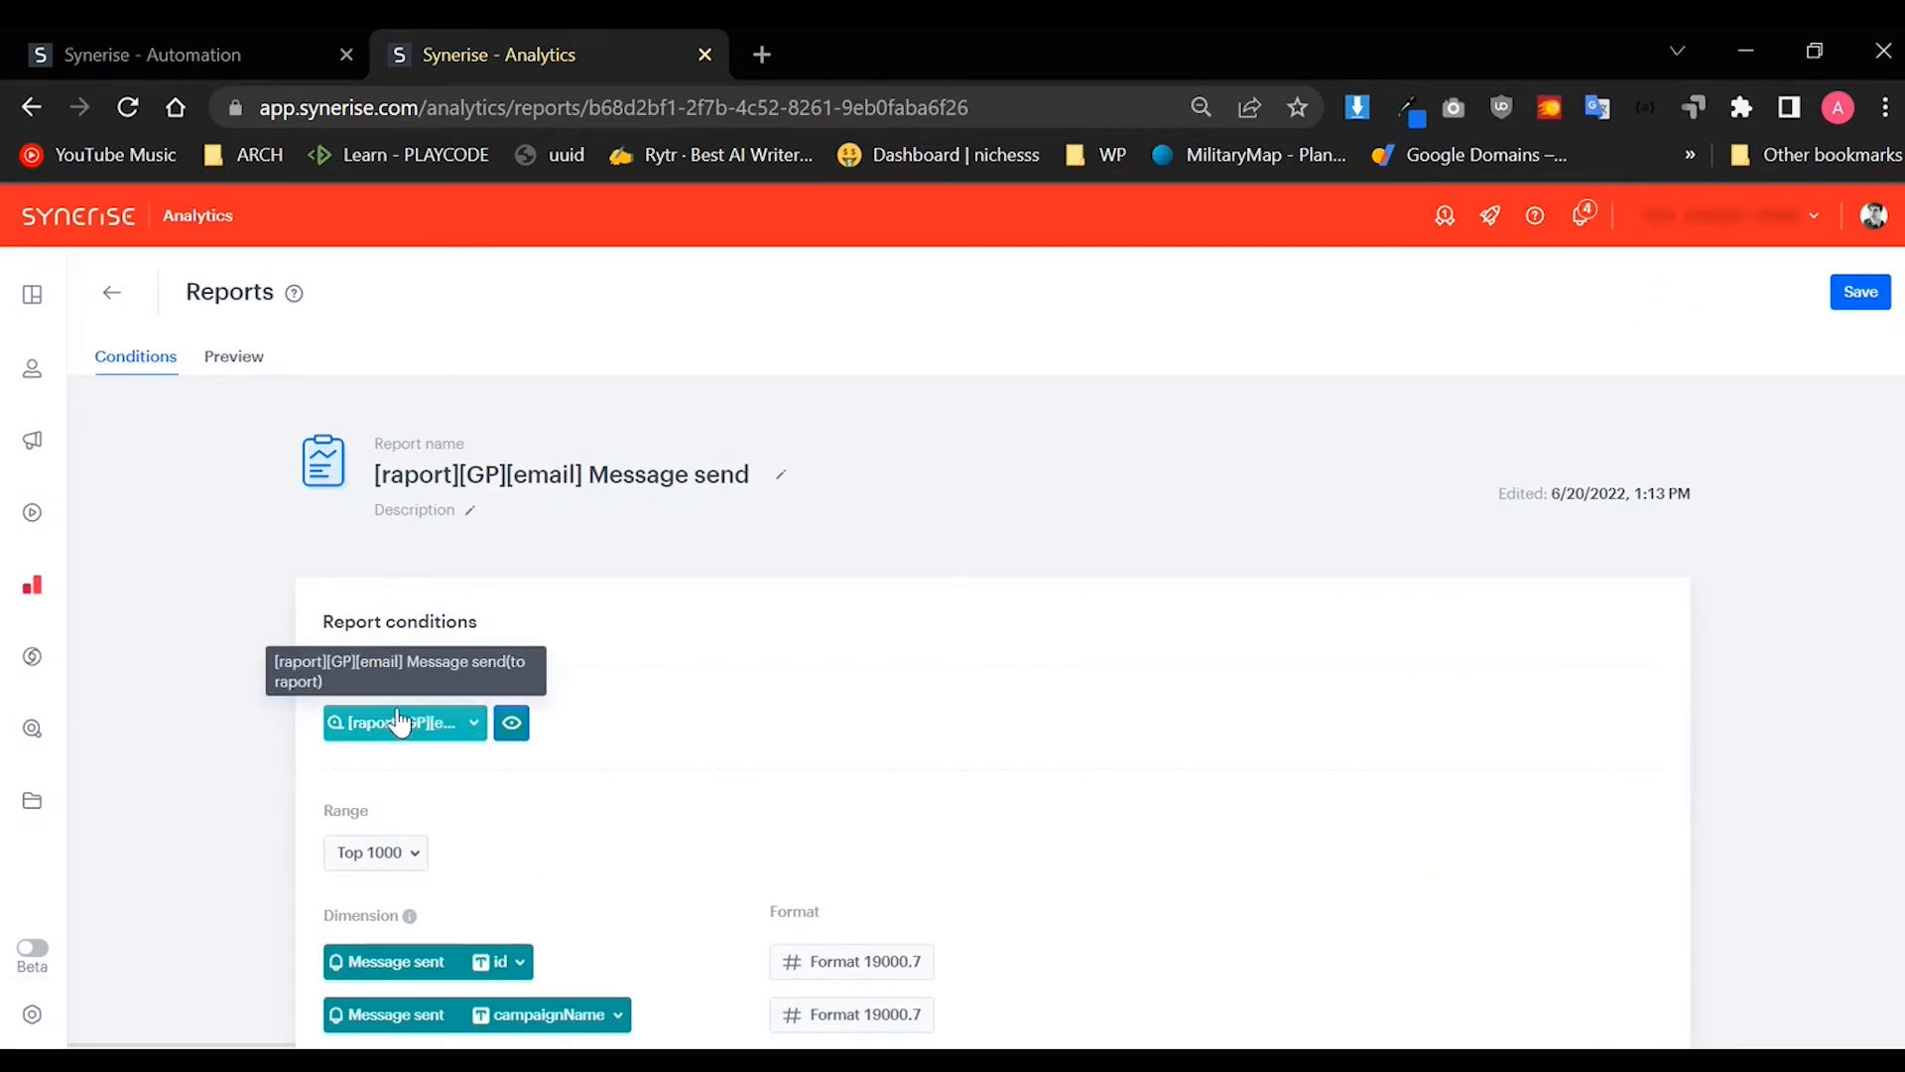
Step: Review the report conditions from the chosen metric and range down to the dimension list, null values option, filter and date range
{"action": "left_click_drag", "start_coordinate": [325, 623], "coordinate": [482, 625]}
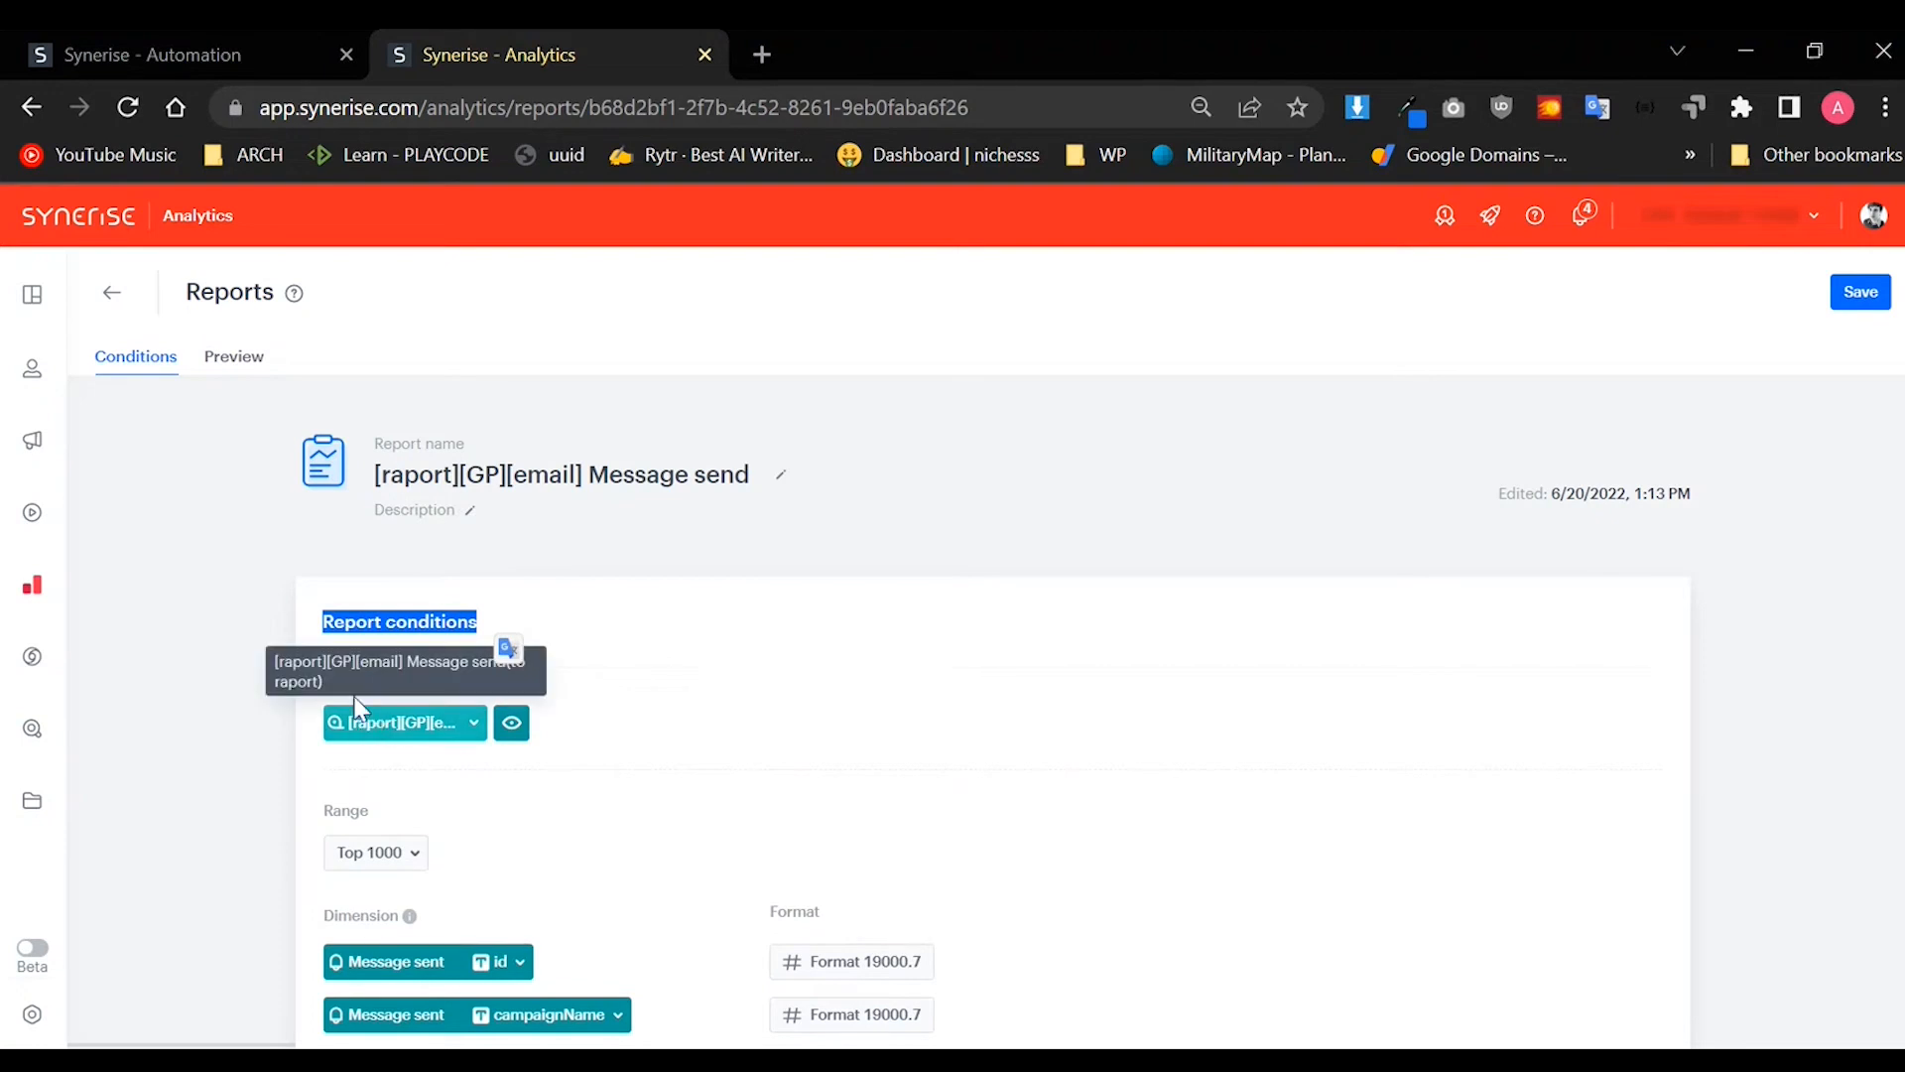
{"action": "left_click_drag", "start_coordinate": [347, 684], "coordinate": [262, 661]}
{"action": "left_click", "coordinate": [523, 675]}
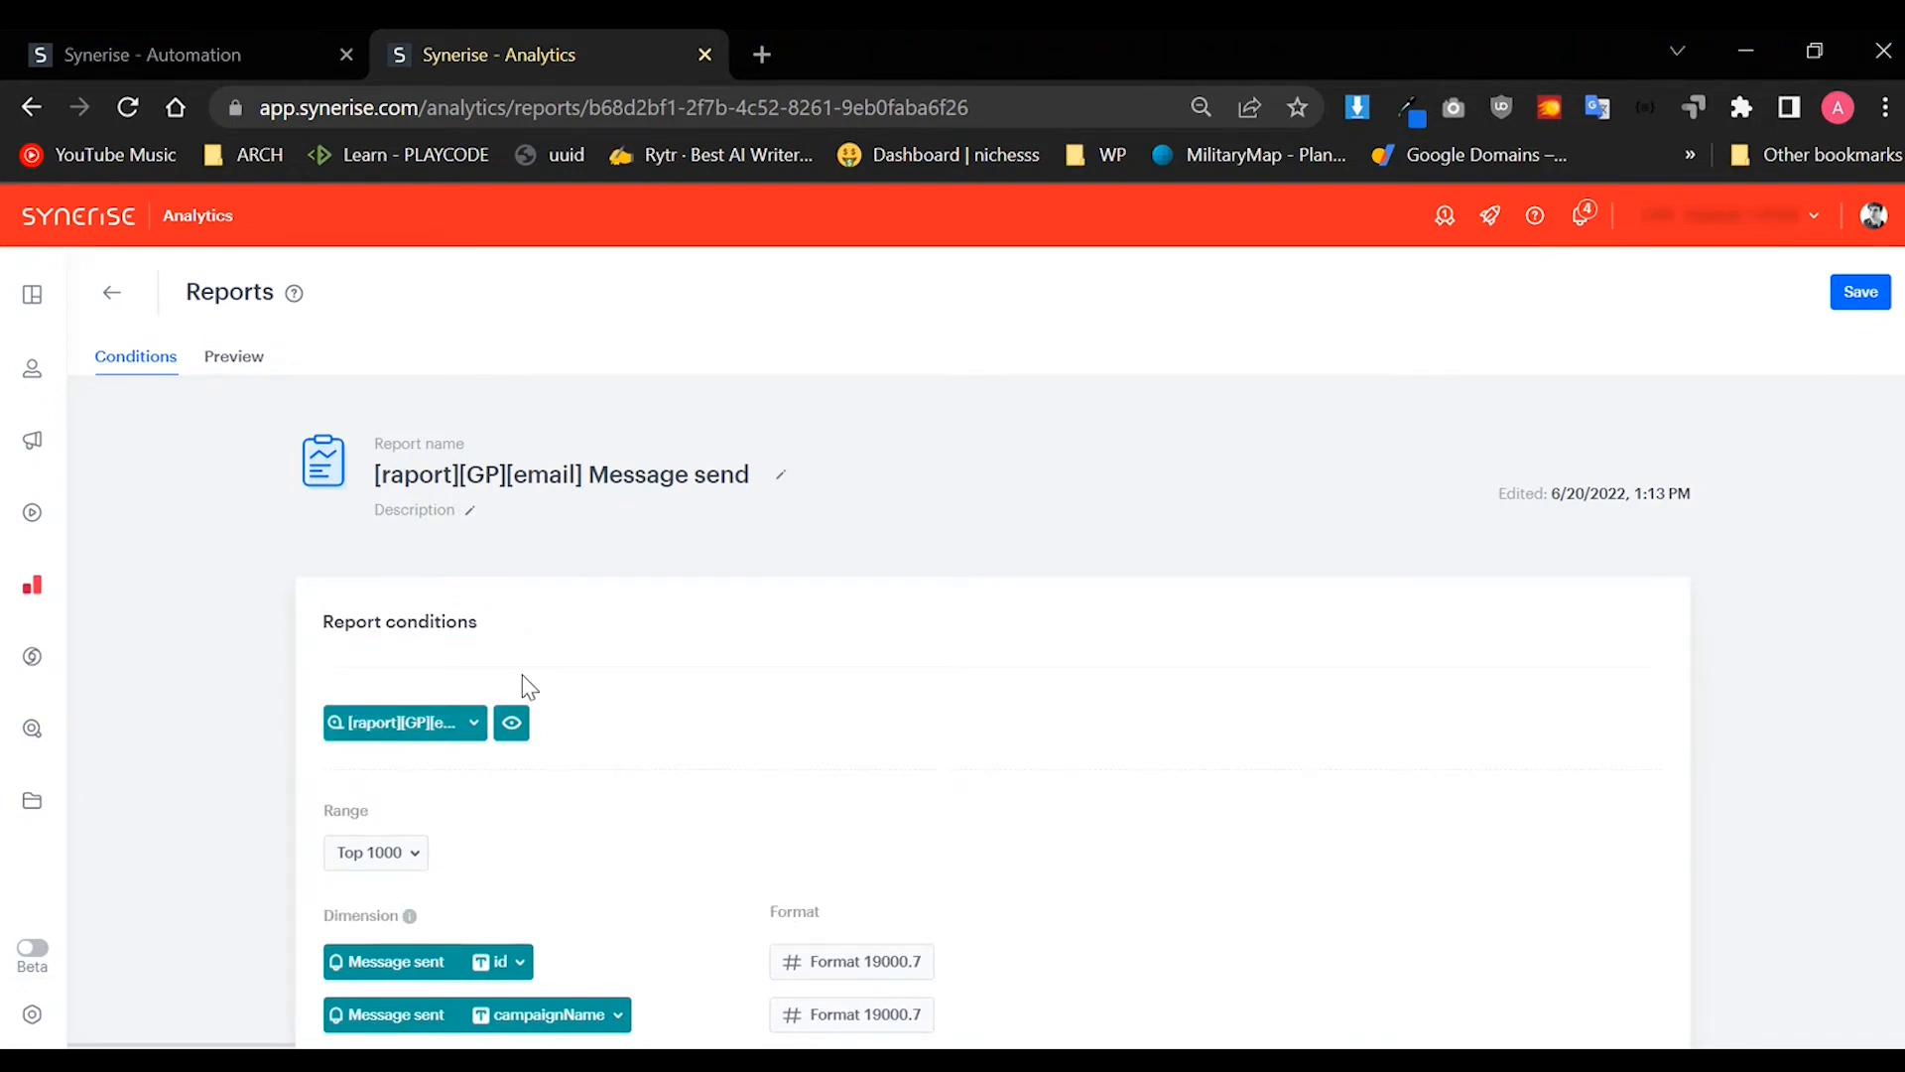
{"action": "scroll", "coordinate": [387, 673], "scroll_direction": "down", "scroll_amount": 2}
{"action": "scroll", "coordinate": [514, 729], "scroll_direction": "down", "scroll_amount": 2}
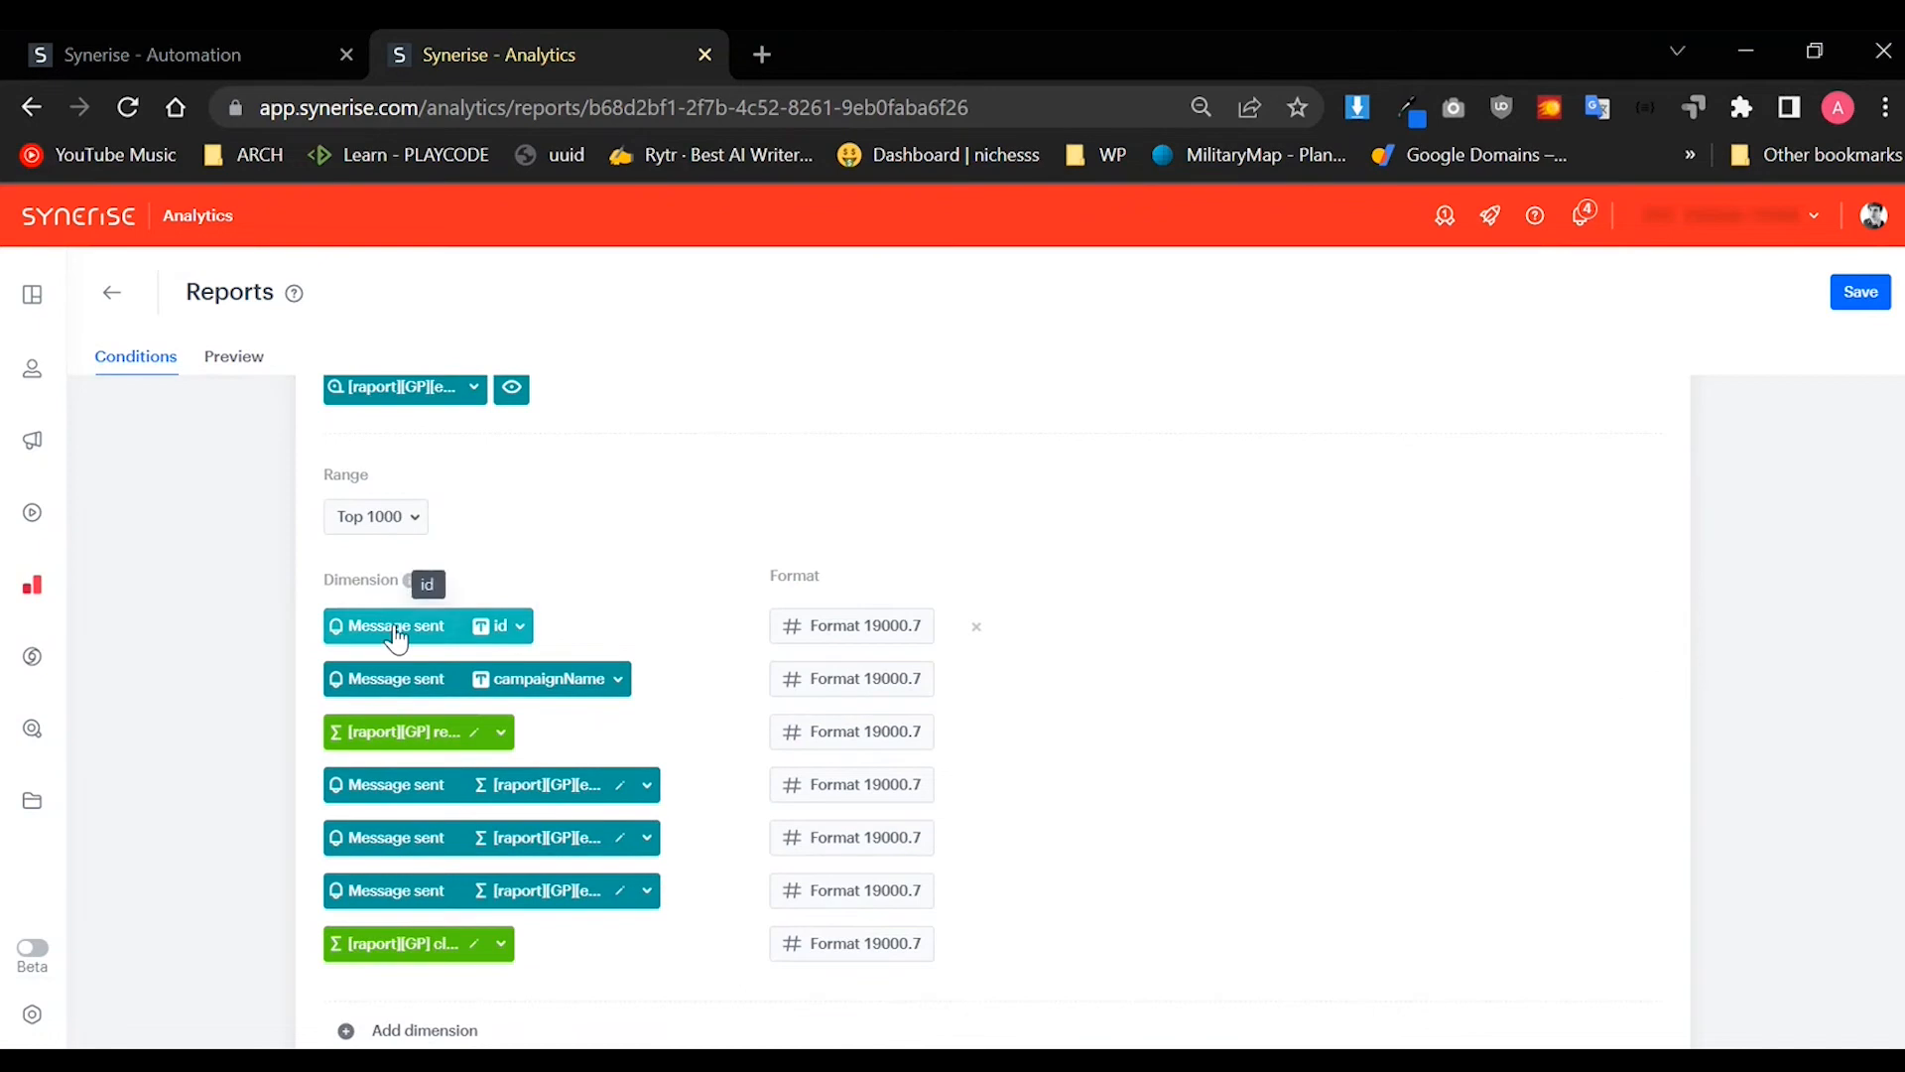
{"action": "left_click_drag", "start_coordinate": [311, 586], "coordinate": [421, 580]}
{"action": "left_click", "coordinate": [721, 556]}
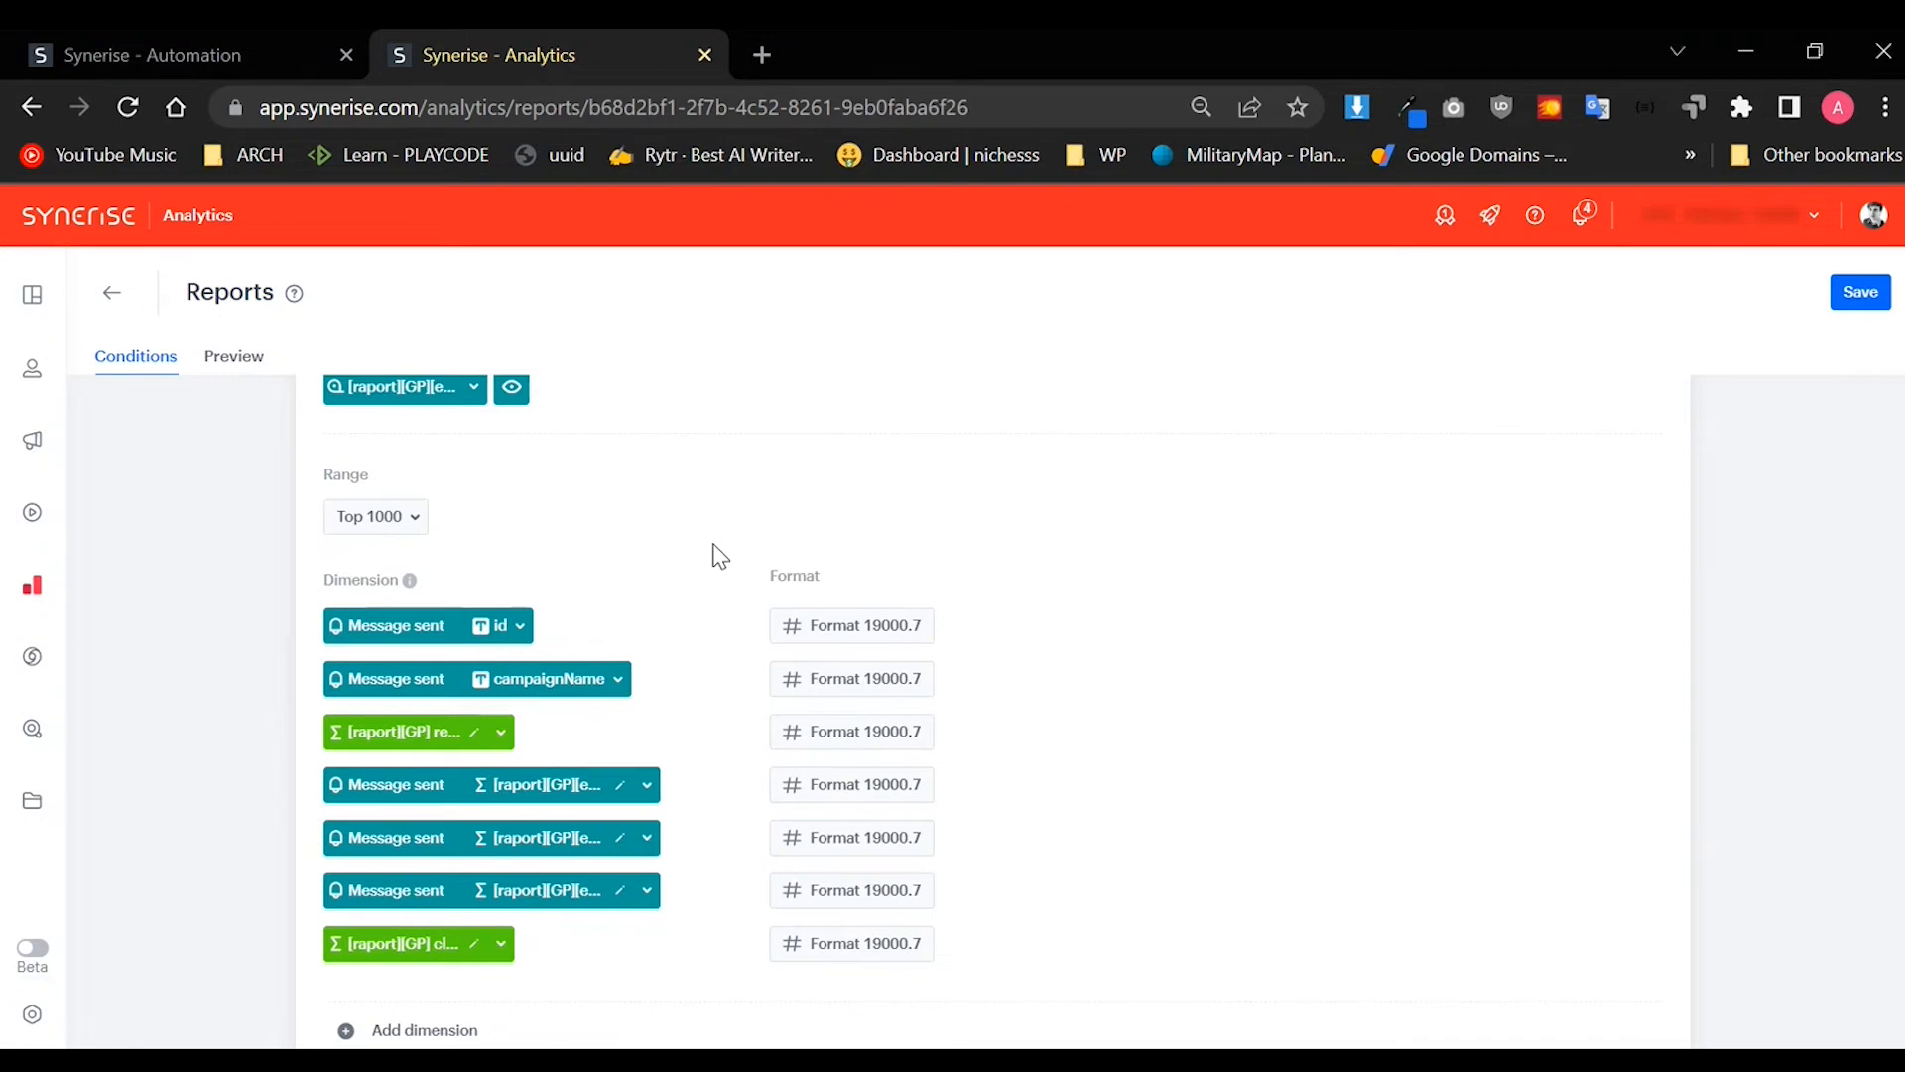
{"action": "scroll", "coordinate": [695, 557], "scroll_direction": "up", "scroll_amount": 4}
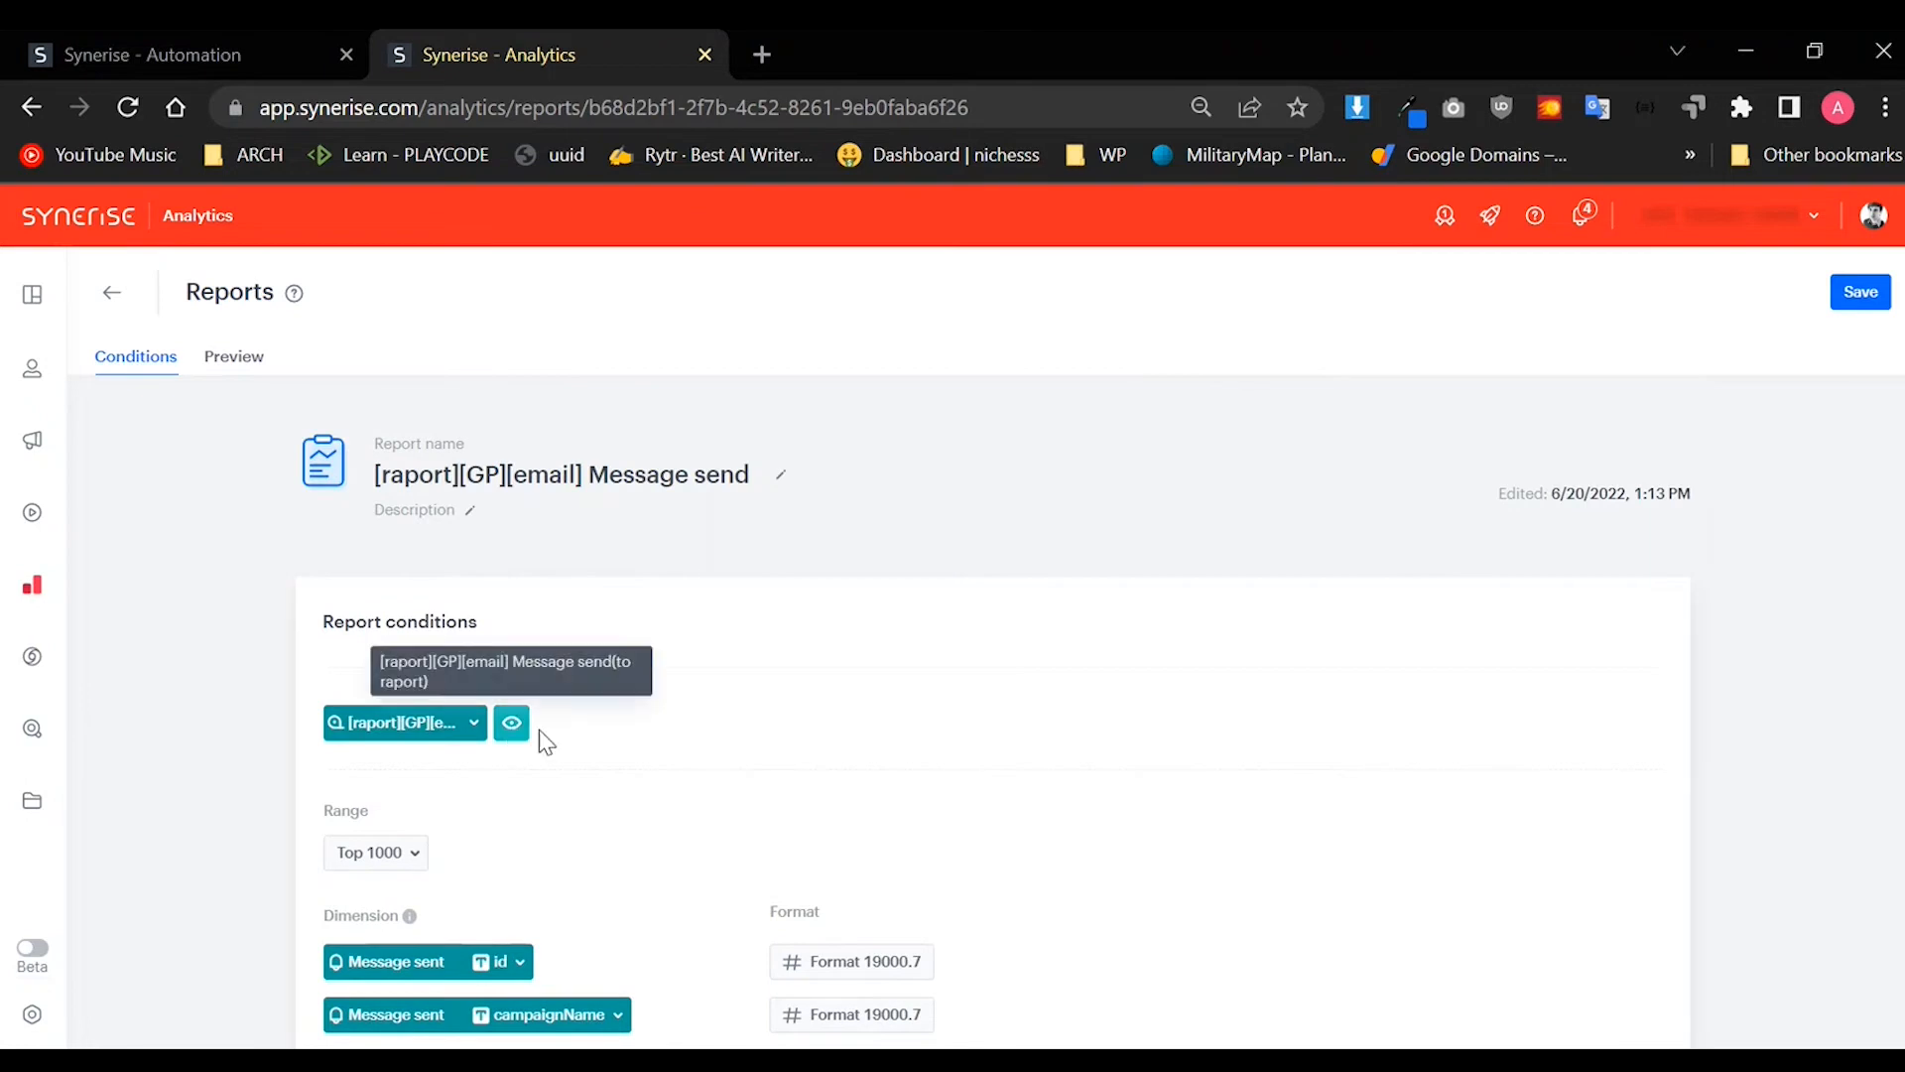
{"action": "scroll", "coordinate": [595, 725], "scroll_direction": "down", "scroll_amount": 2}
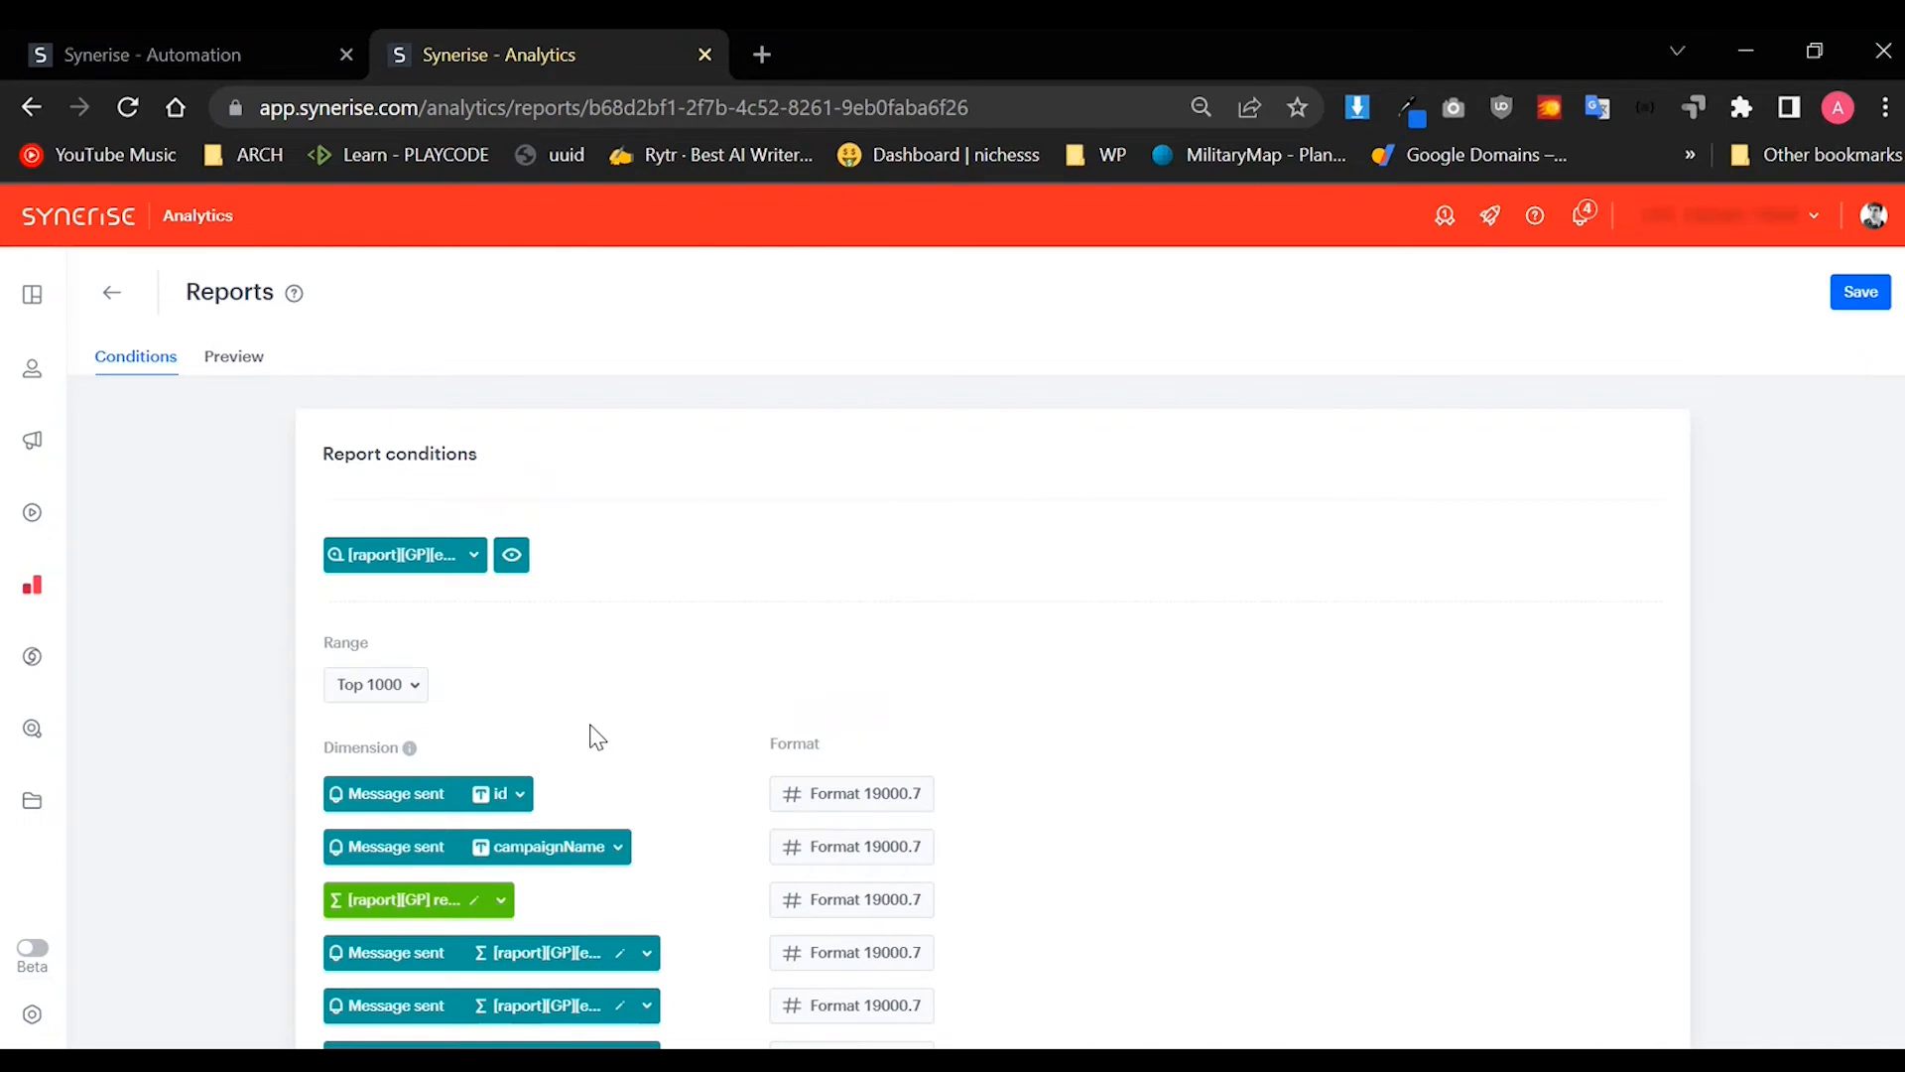
{"action": "scroll", "coordinate": [617, 729], "scroll_direction": "down", "scroll_amount": 3}
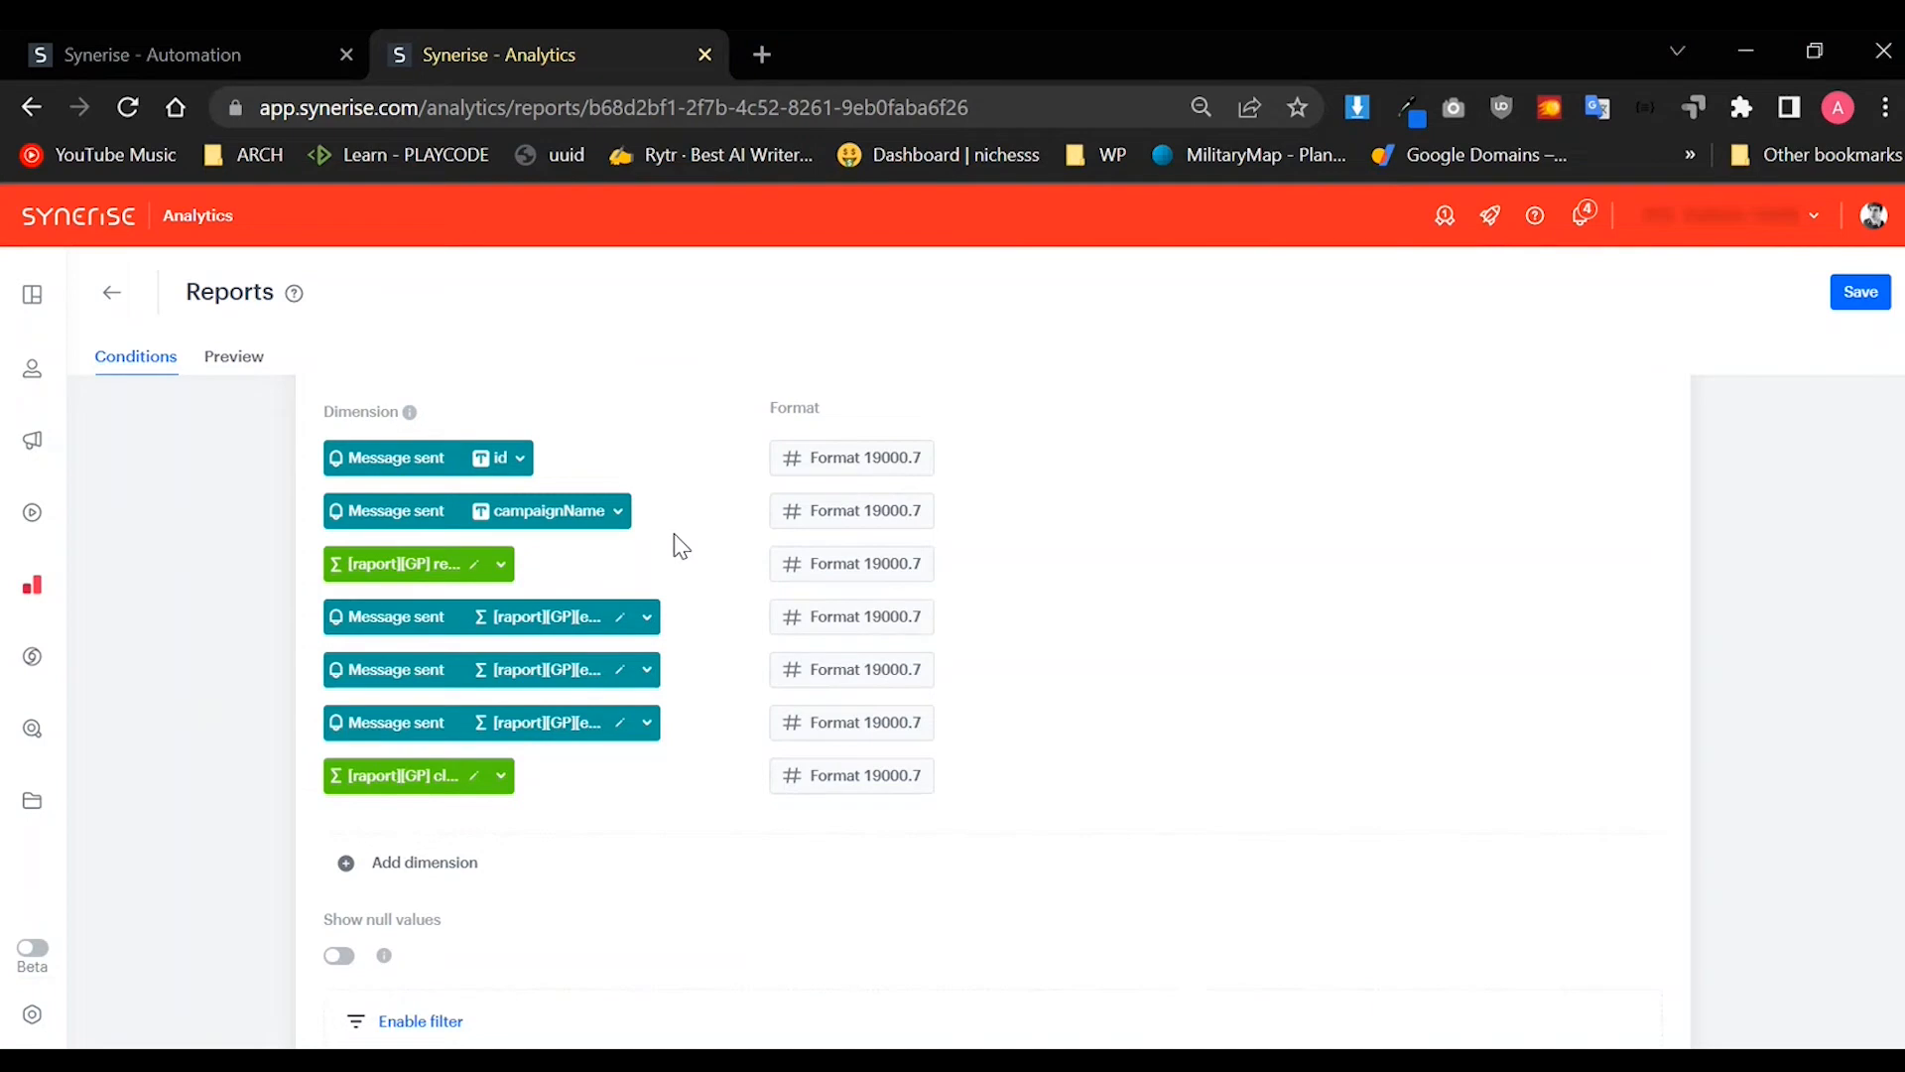
{"action": "scroll", "coordinate": [881, 506], "scroll_direction": "down", "scroll_amount": 2}
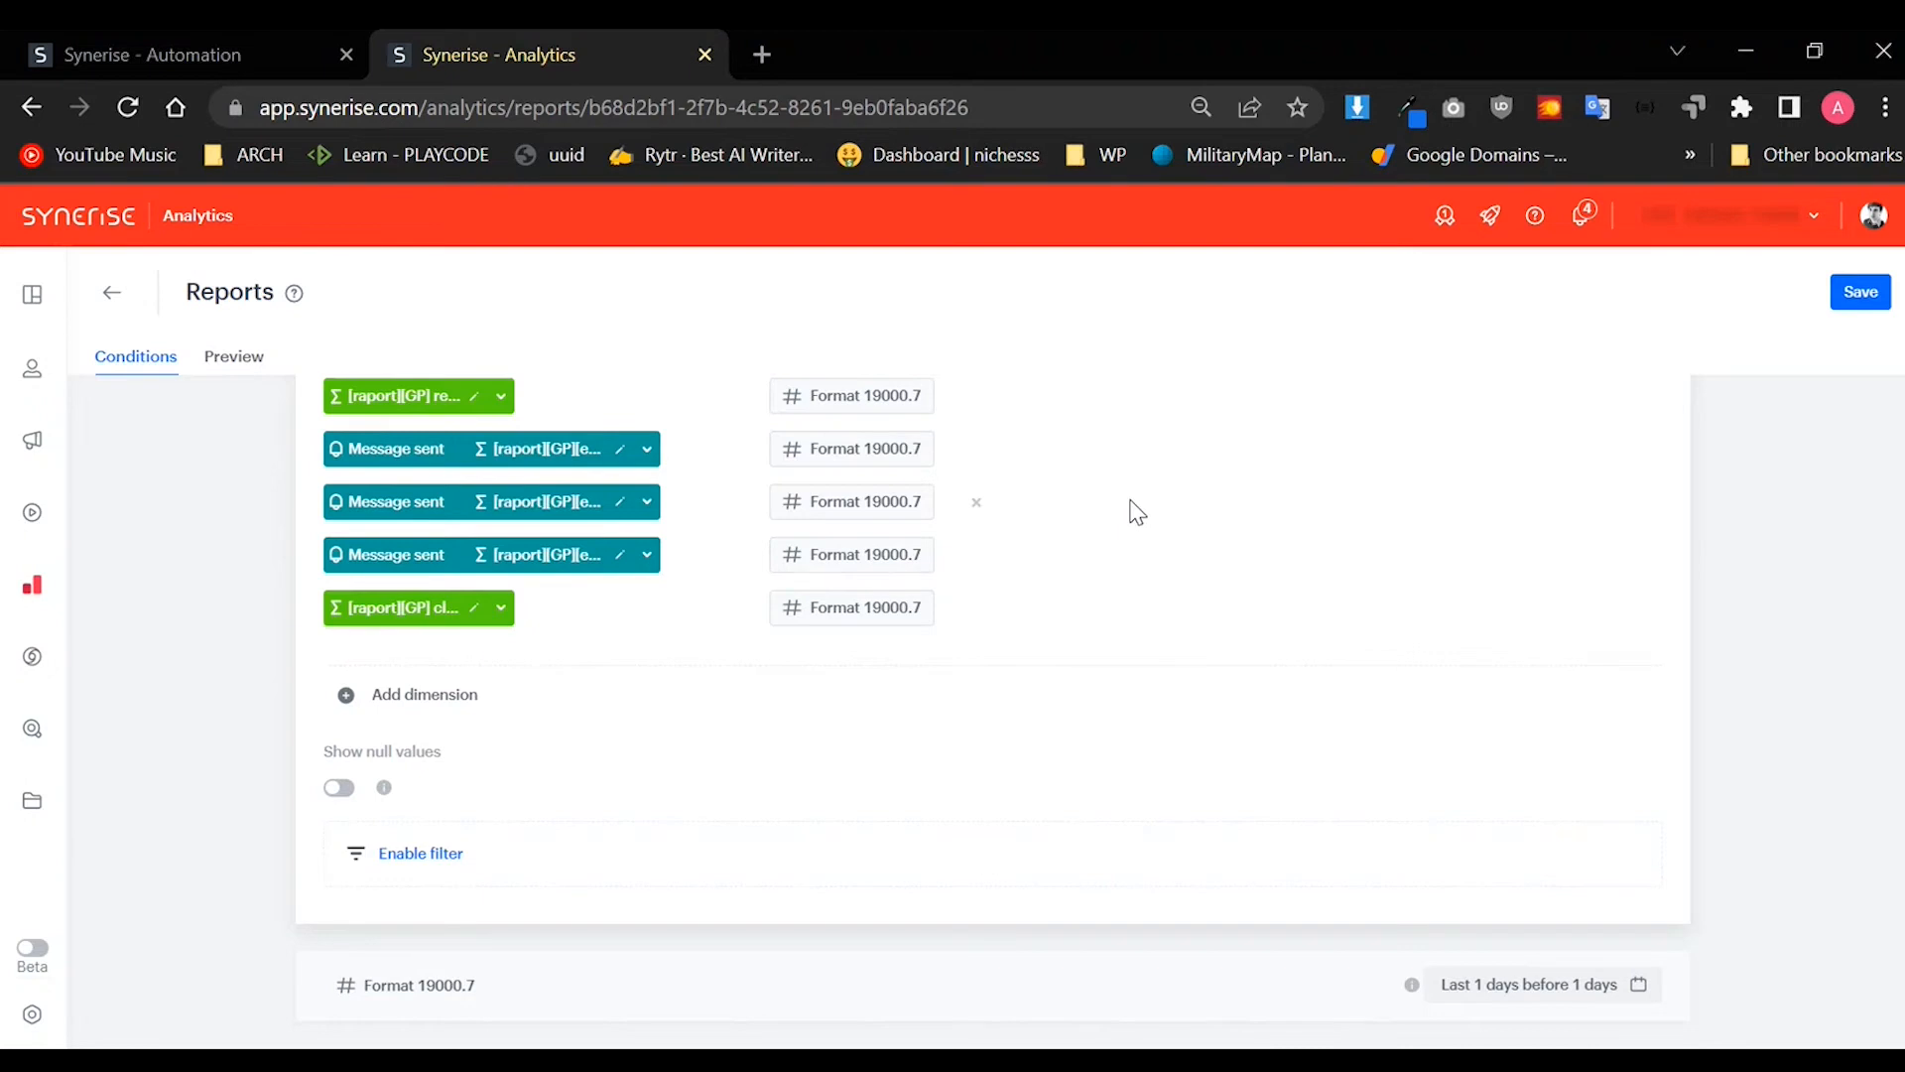
{"action": "scroll", "coordinate": [1137, 512], "scroll_direction": "up", "scroll_amount": 5}
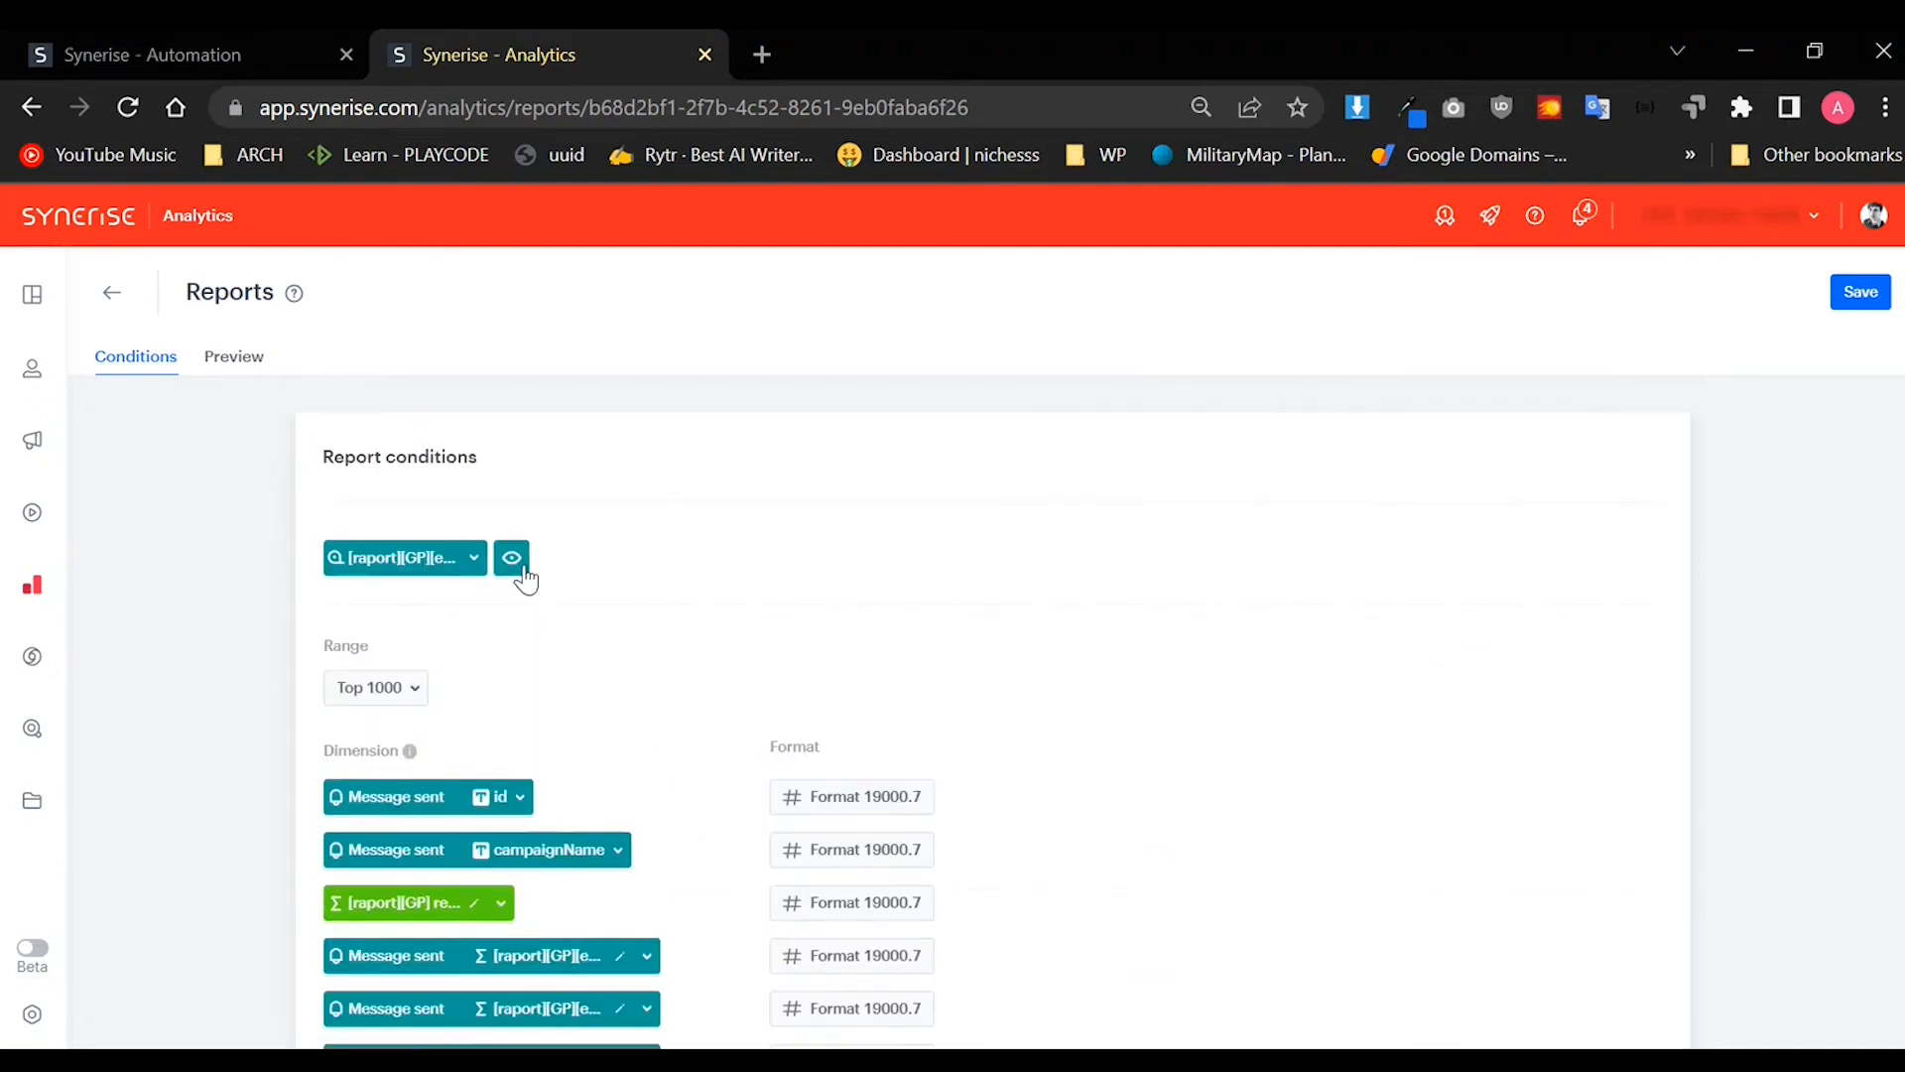
Step: Check the metric condition, format and date range in the report metric's details once more, and close them
{"action": "left_click", "coordinate": [512, 558]}
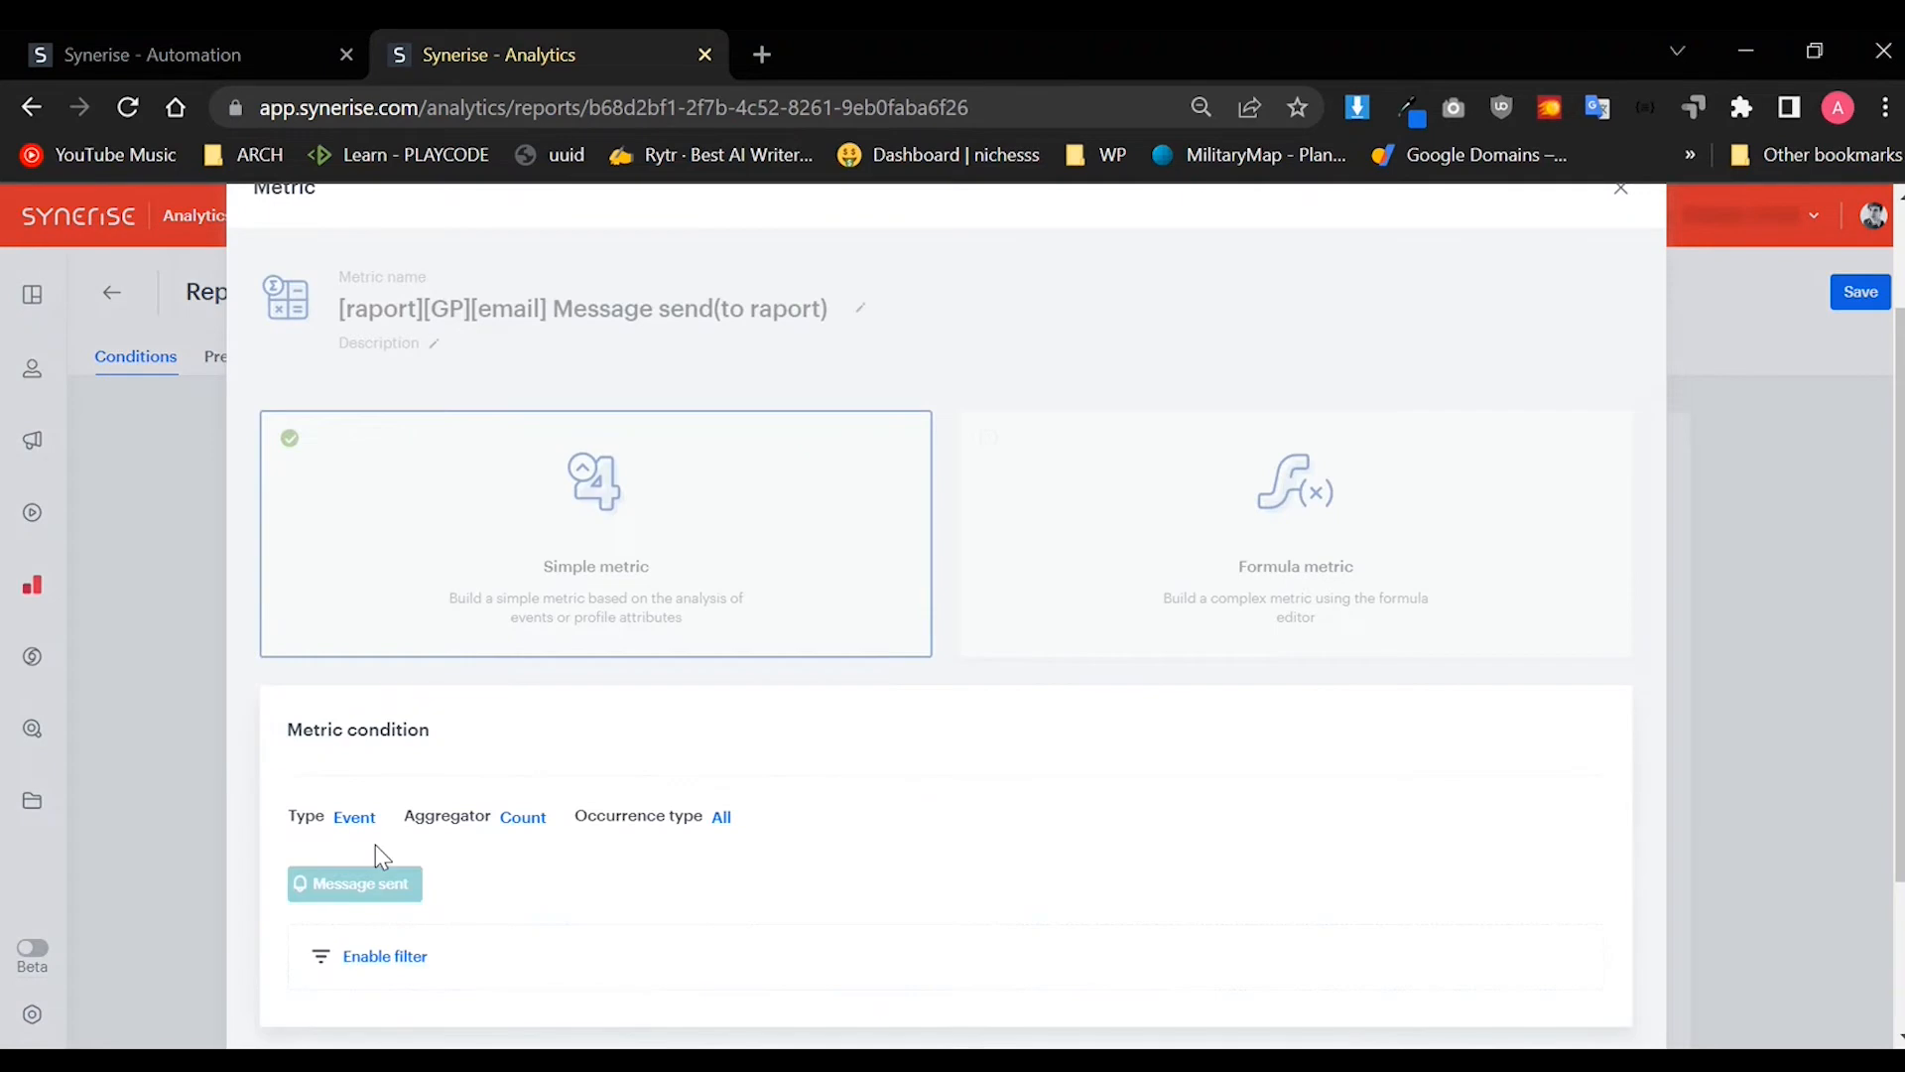
{"action": "scroll", "coordinate": [534, 853], "scroll_direction": "down", "scroll_amount": 3}
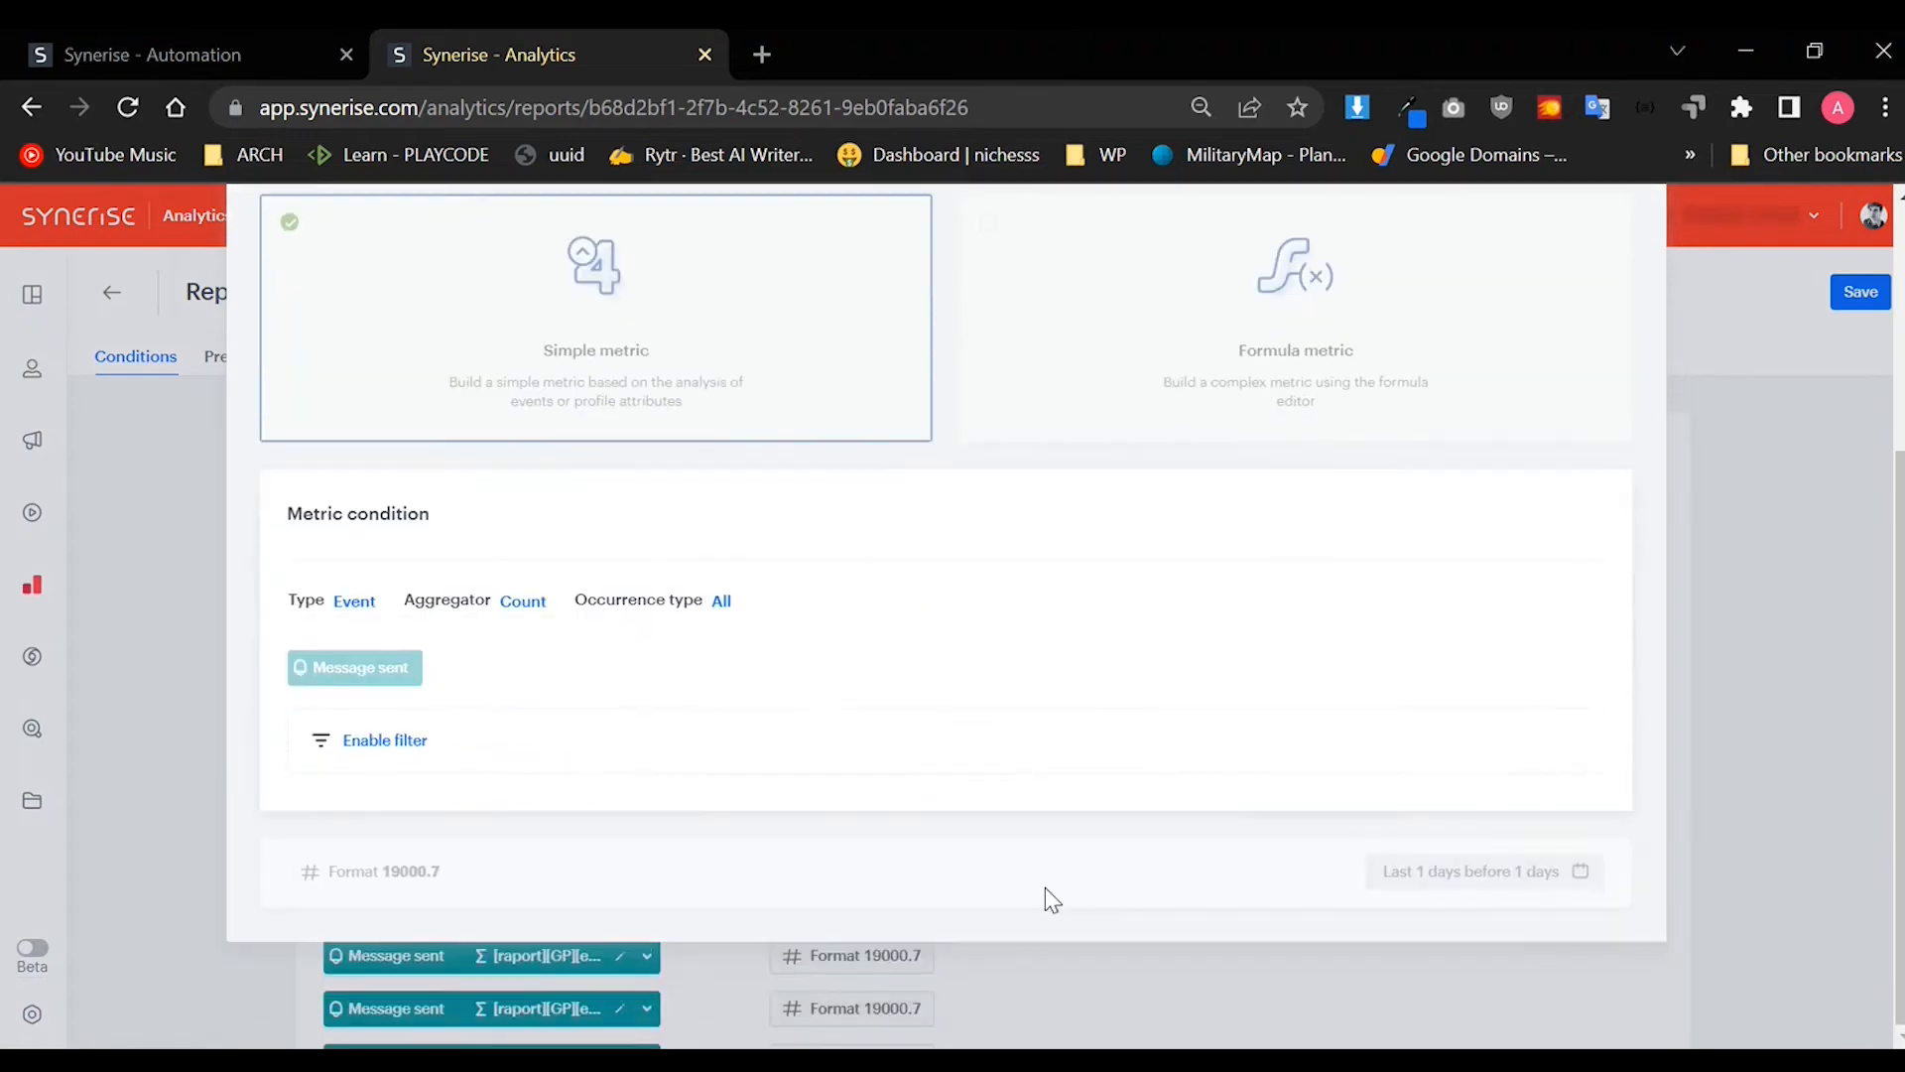
{"action": "left_click", "coordinate": [1790, 689]}
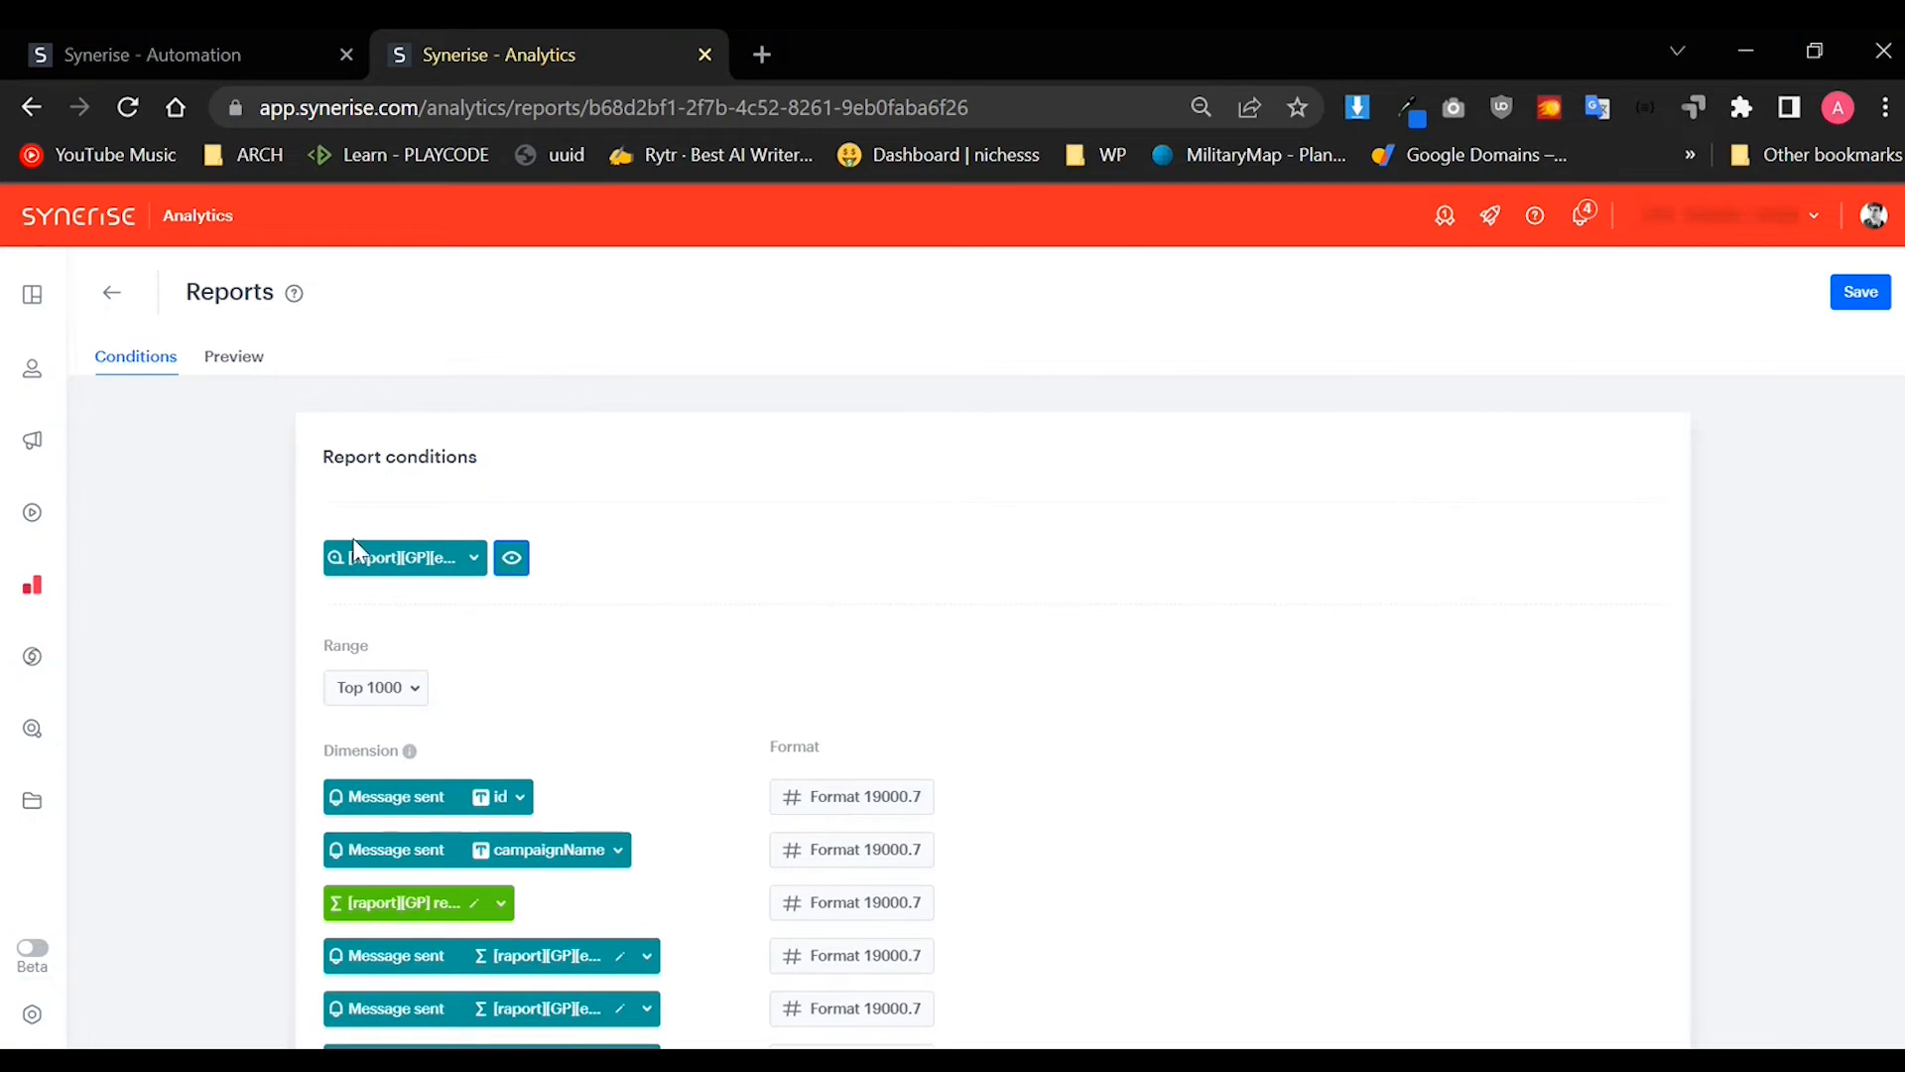
Step: View the report's preview chart, and return to the conditions to read the information hint beside the date range
{"action": "left_click", "coordinate": [247, 365]}
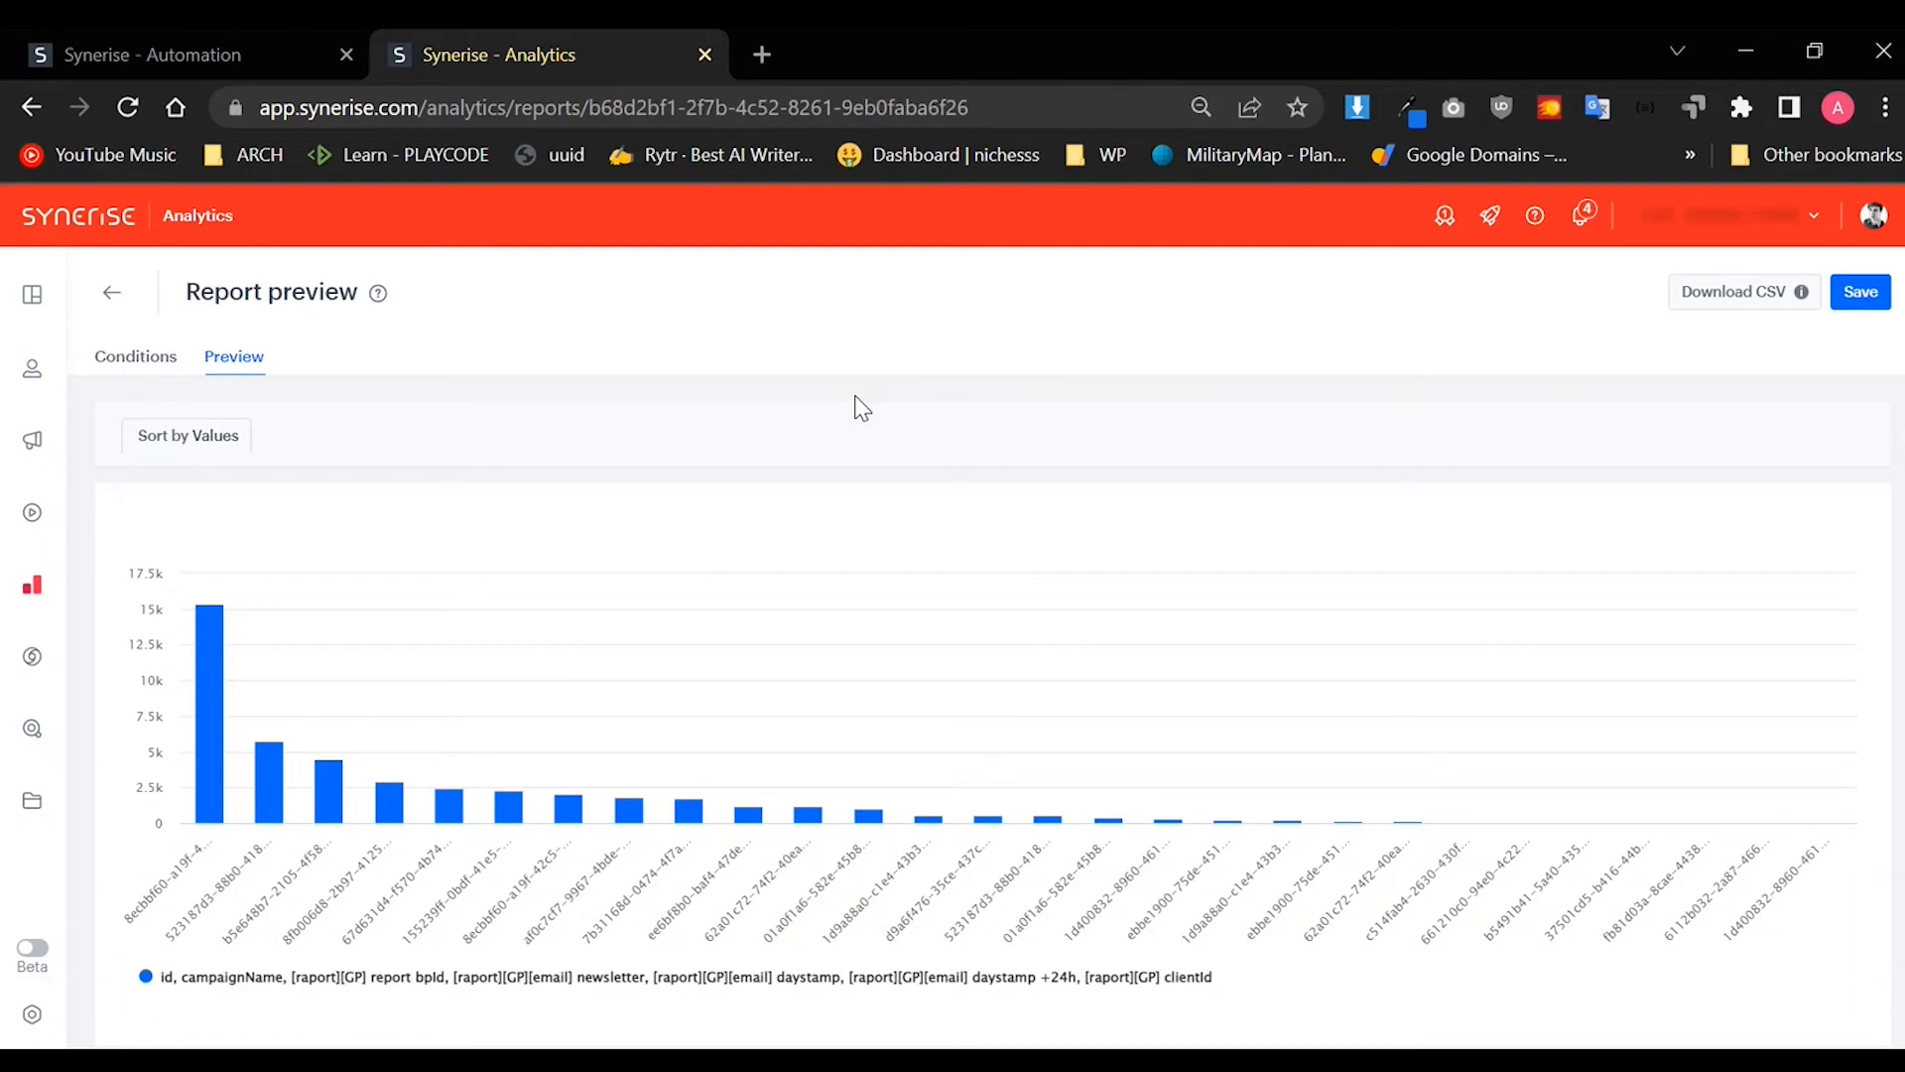
{"action": "left_click", "coordinate": [142, 360]}
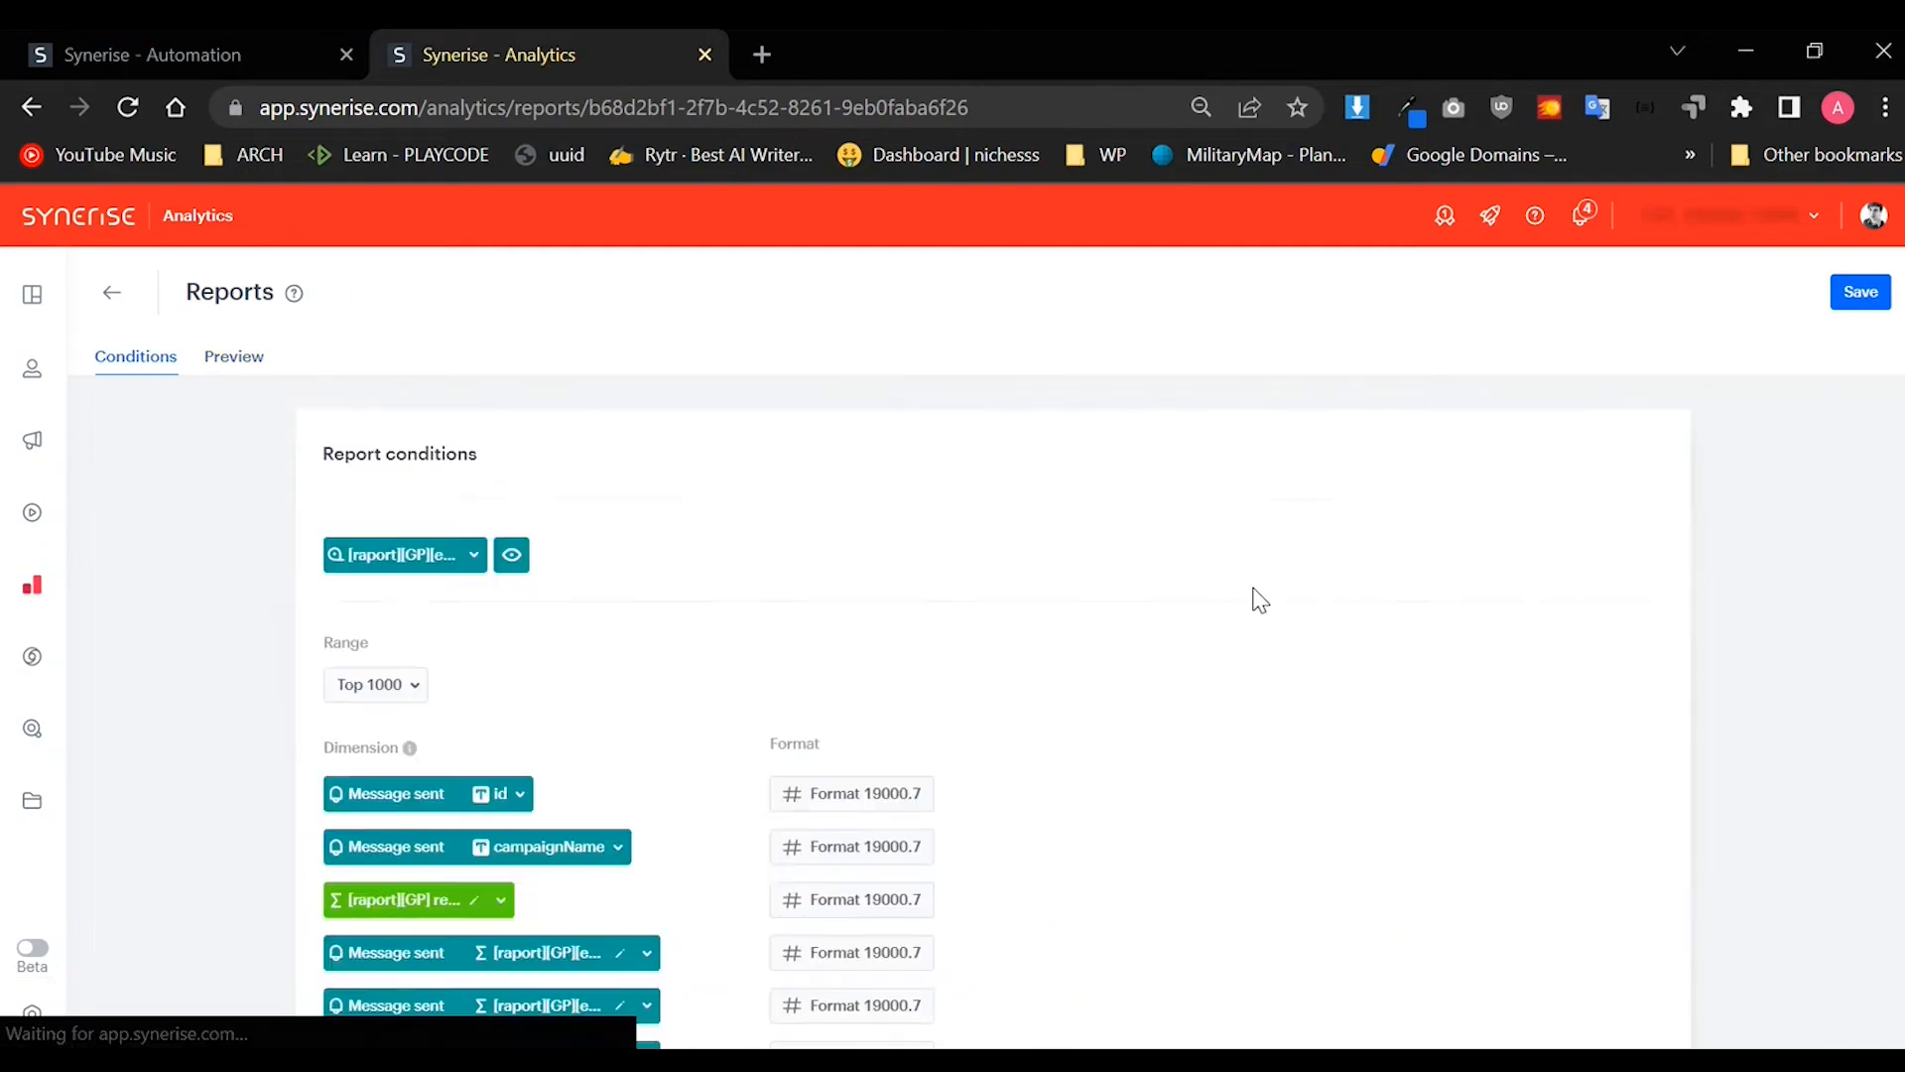
{"action": "scroll", "coordinate": [1478, 695], "scroll_direction": "down", "scroll_amount": 5}
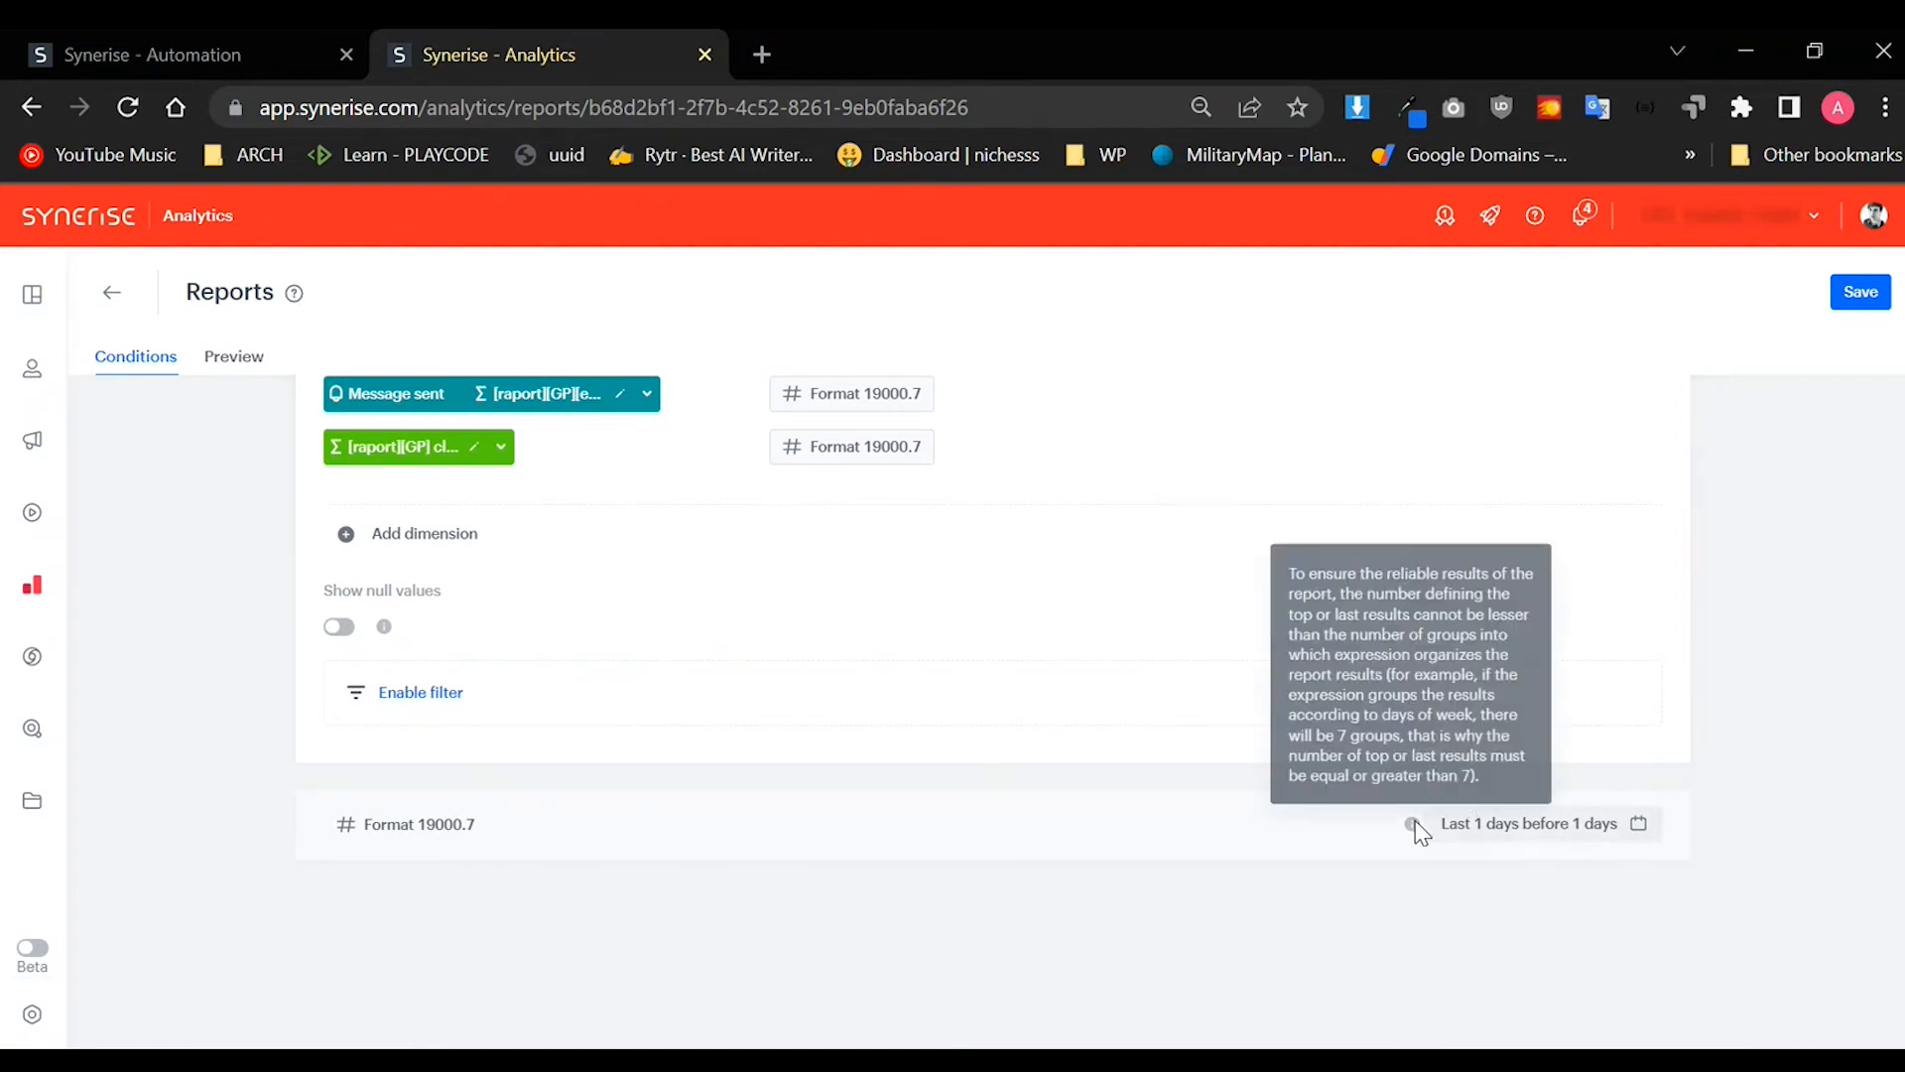
{"action": "scroll", "coordinate": [764, 684], "scroll_direction": "up", "scroll_amount": 5}
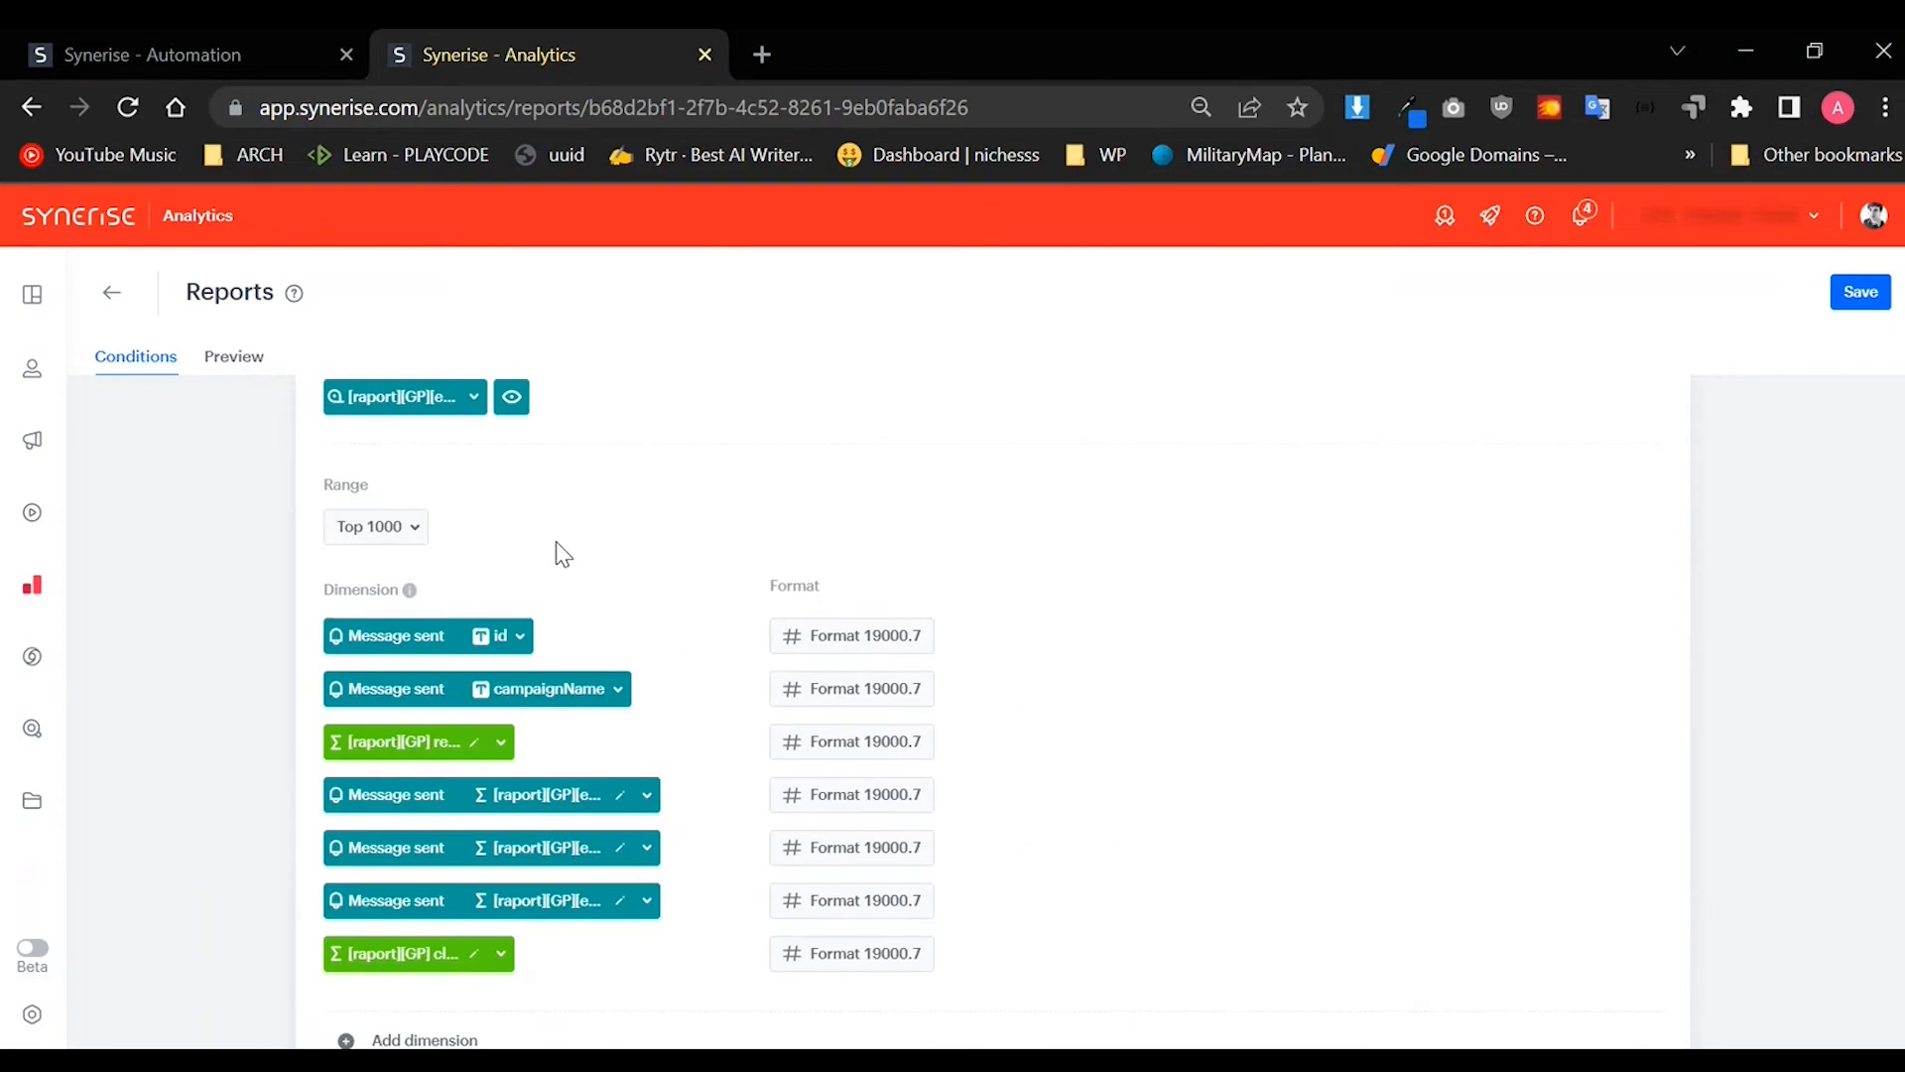
Step: View the report's preview chart and show the Network monitor in the browser's widened developer tools
{"action": "left_click", "coordinate": [230, 342]}
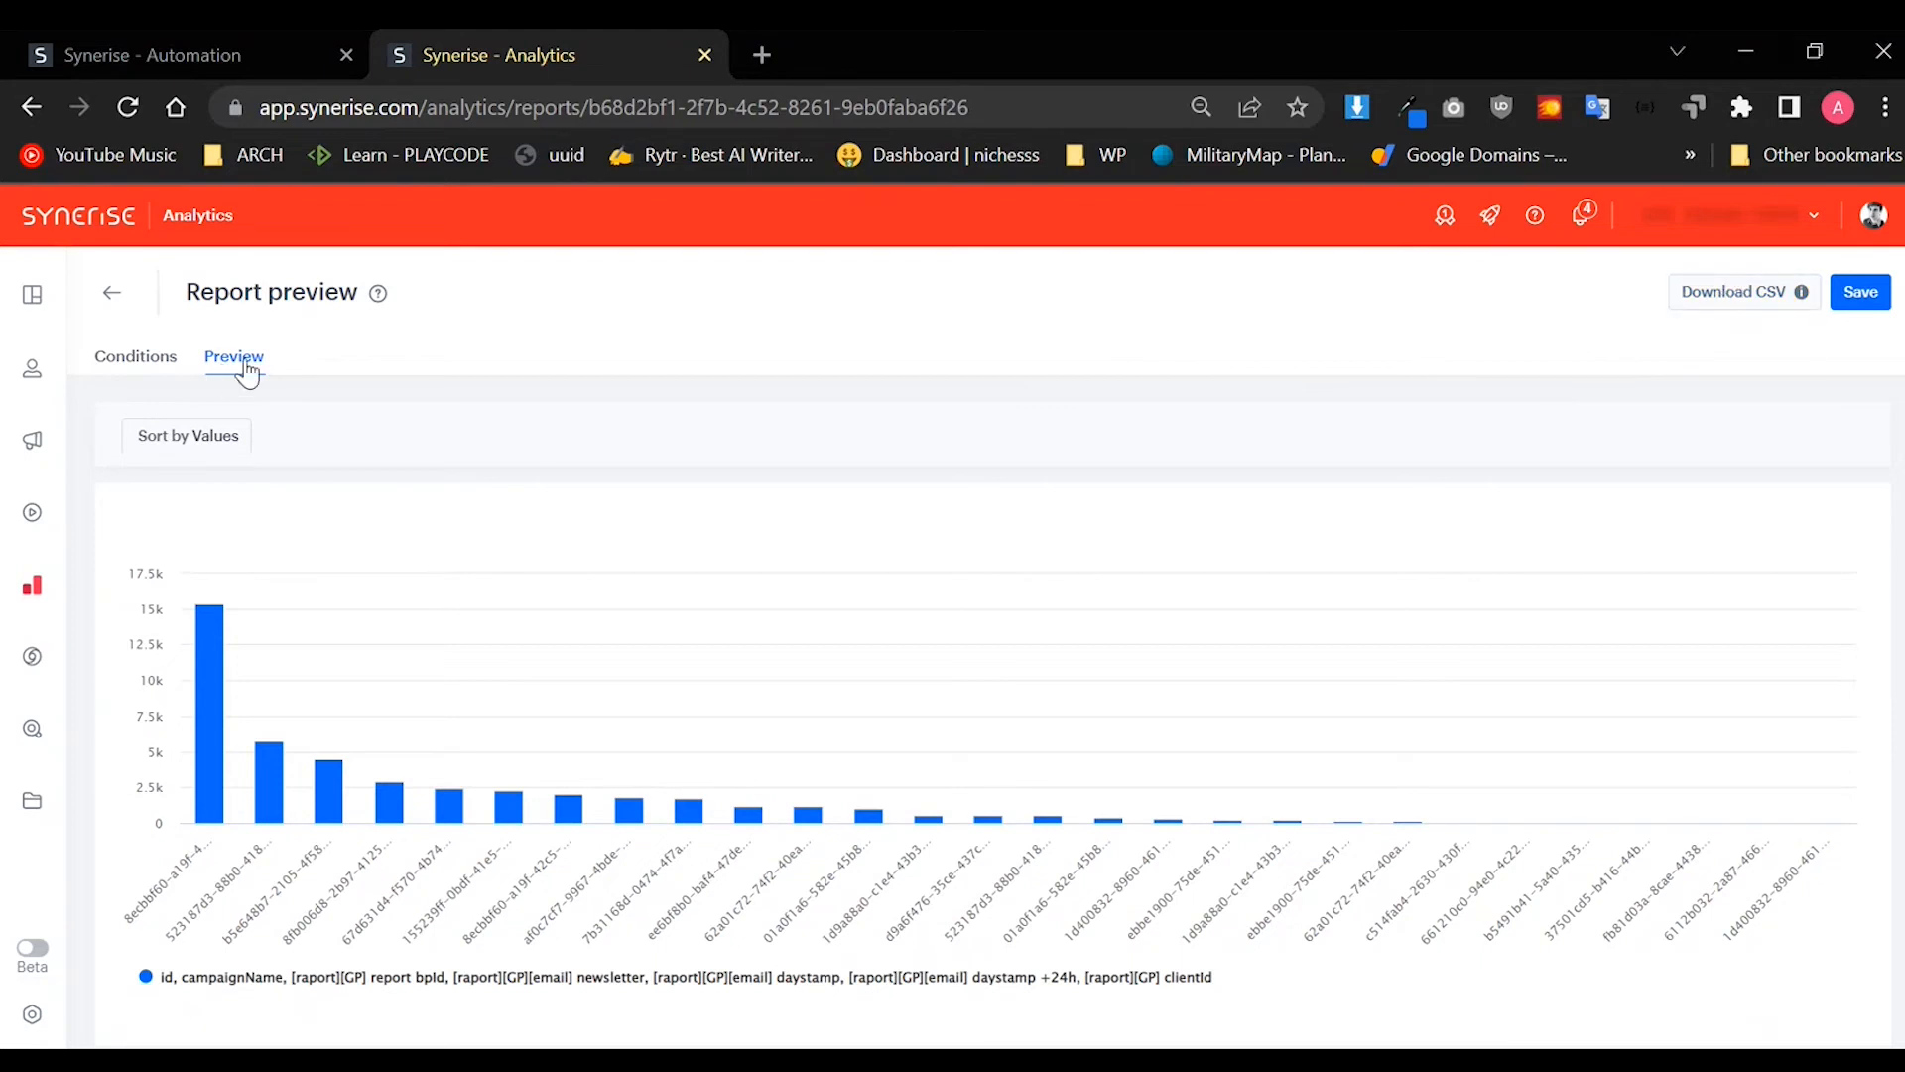
{"action": "right_click", "coordinate": [1350, 376]}
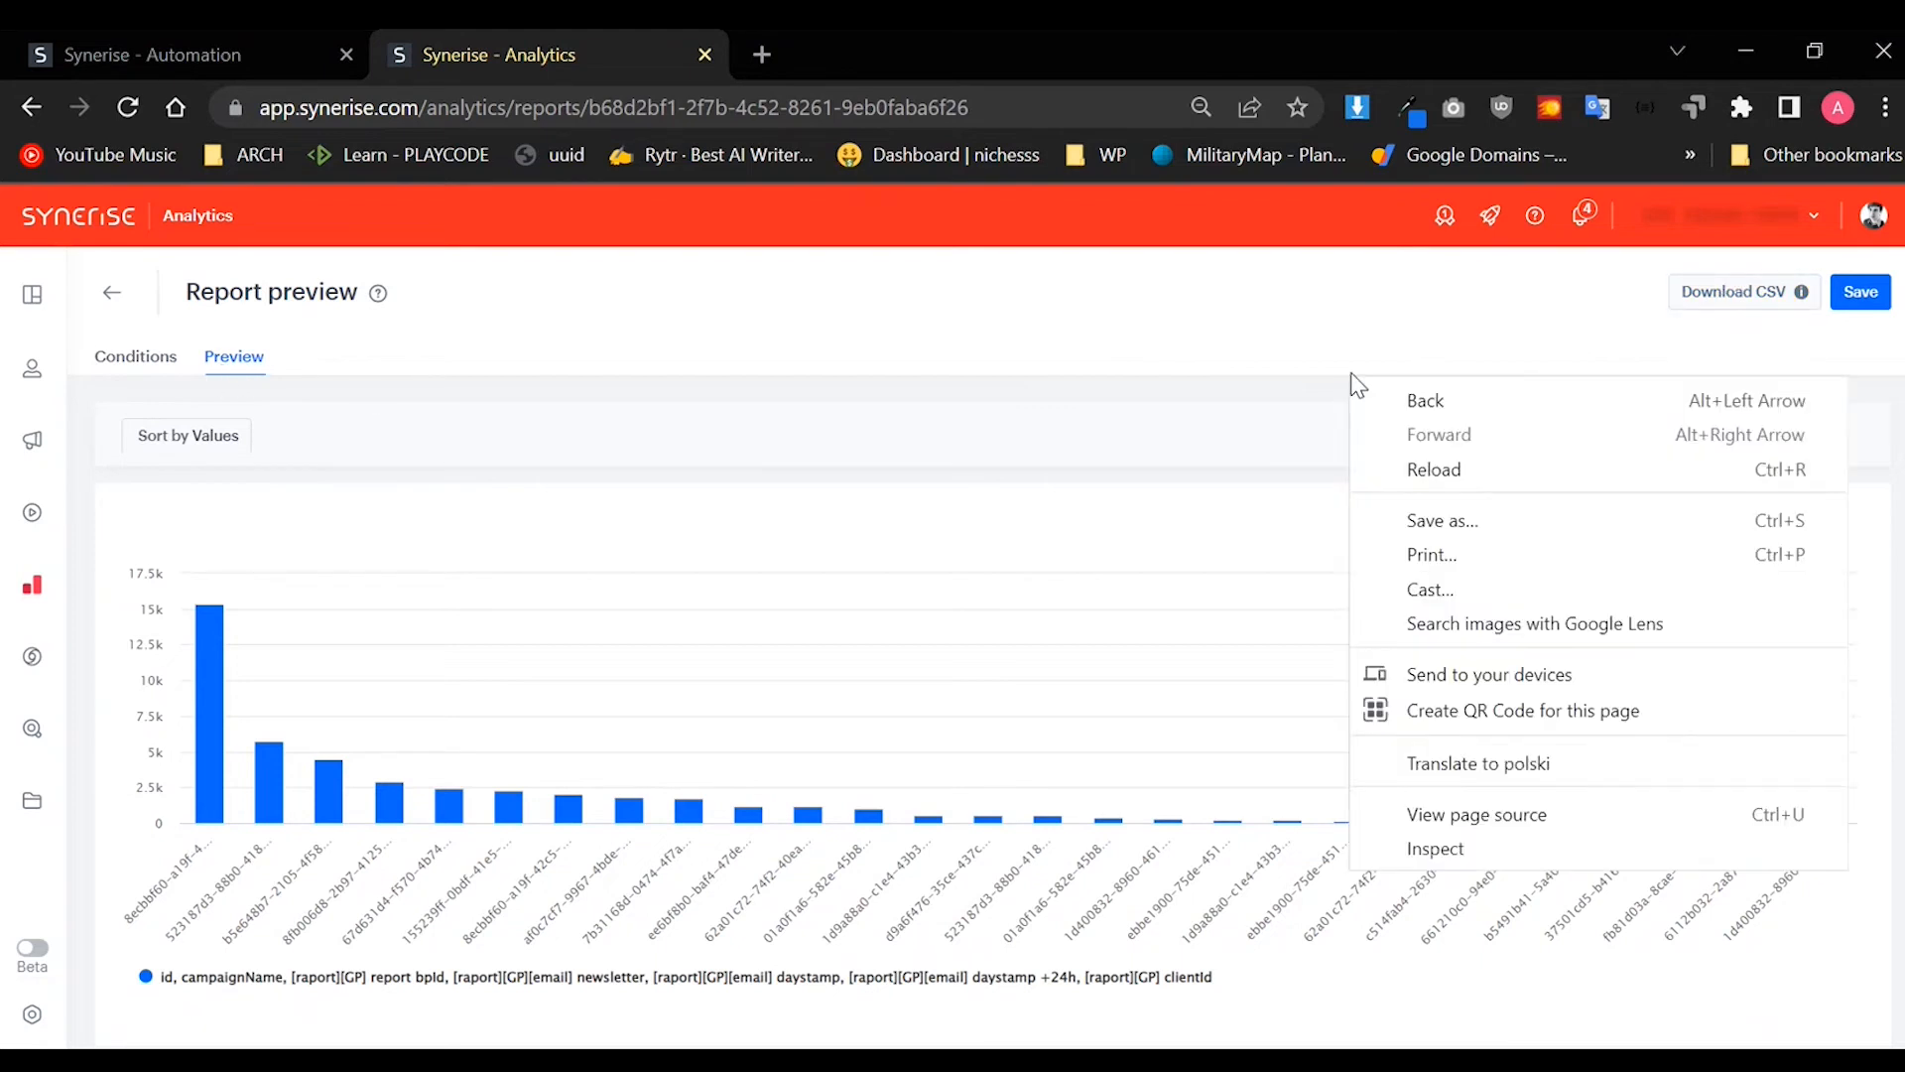
{"action": "left_click", "coordinate": [1419, 847]}
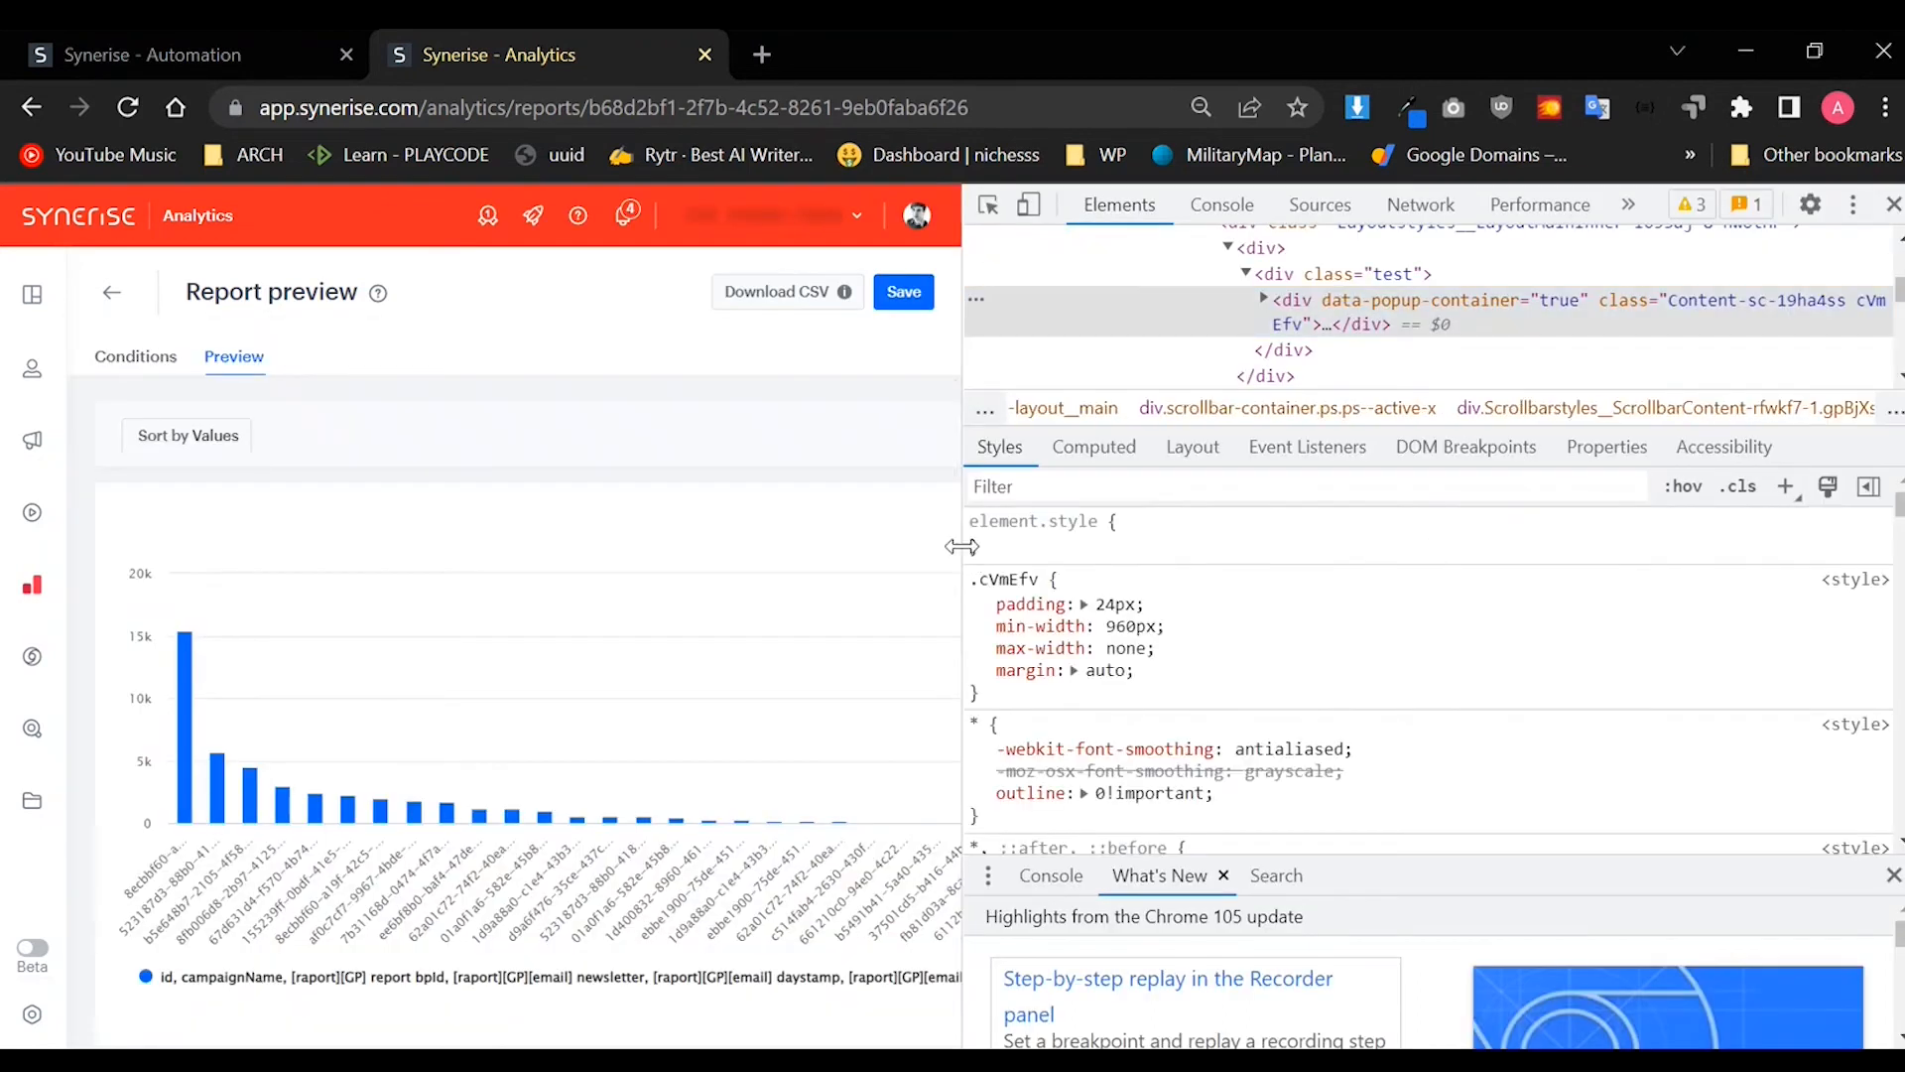
{"action": "left_click_drag", "start_coordinate": [960, 545], "coordinate": [1151, 548]}
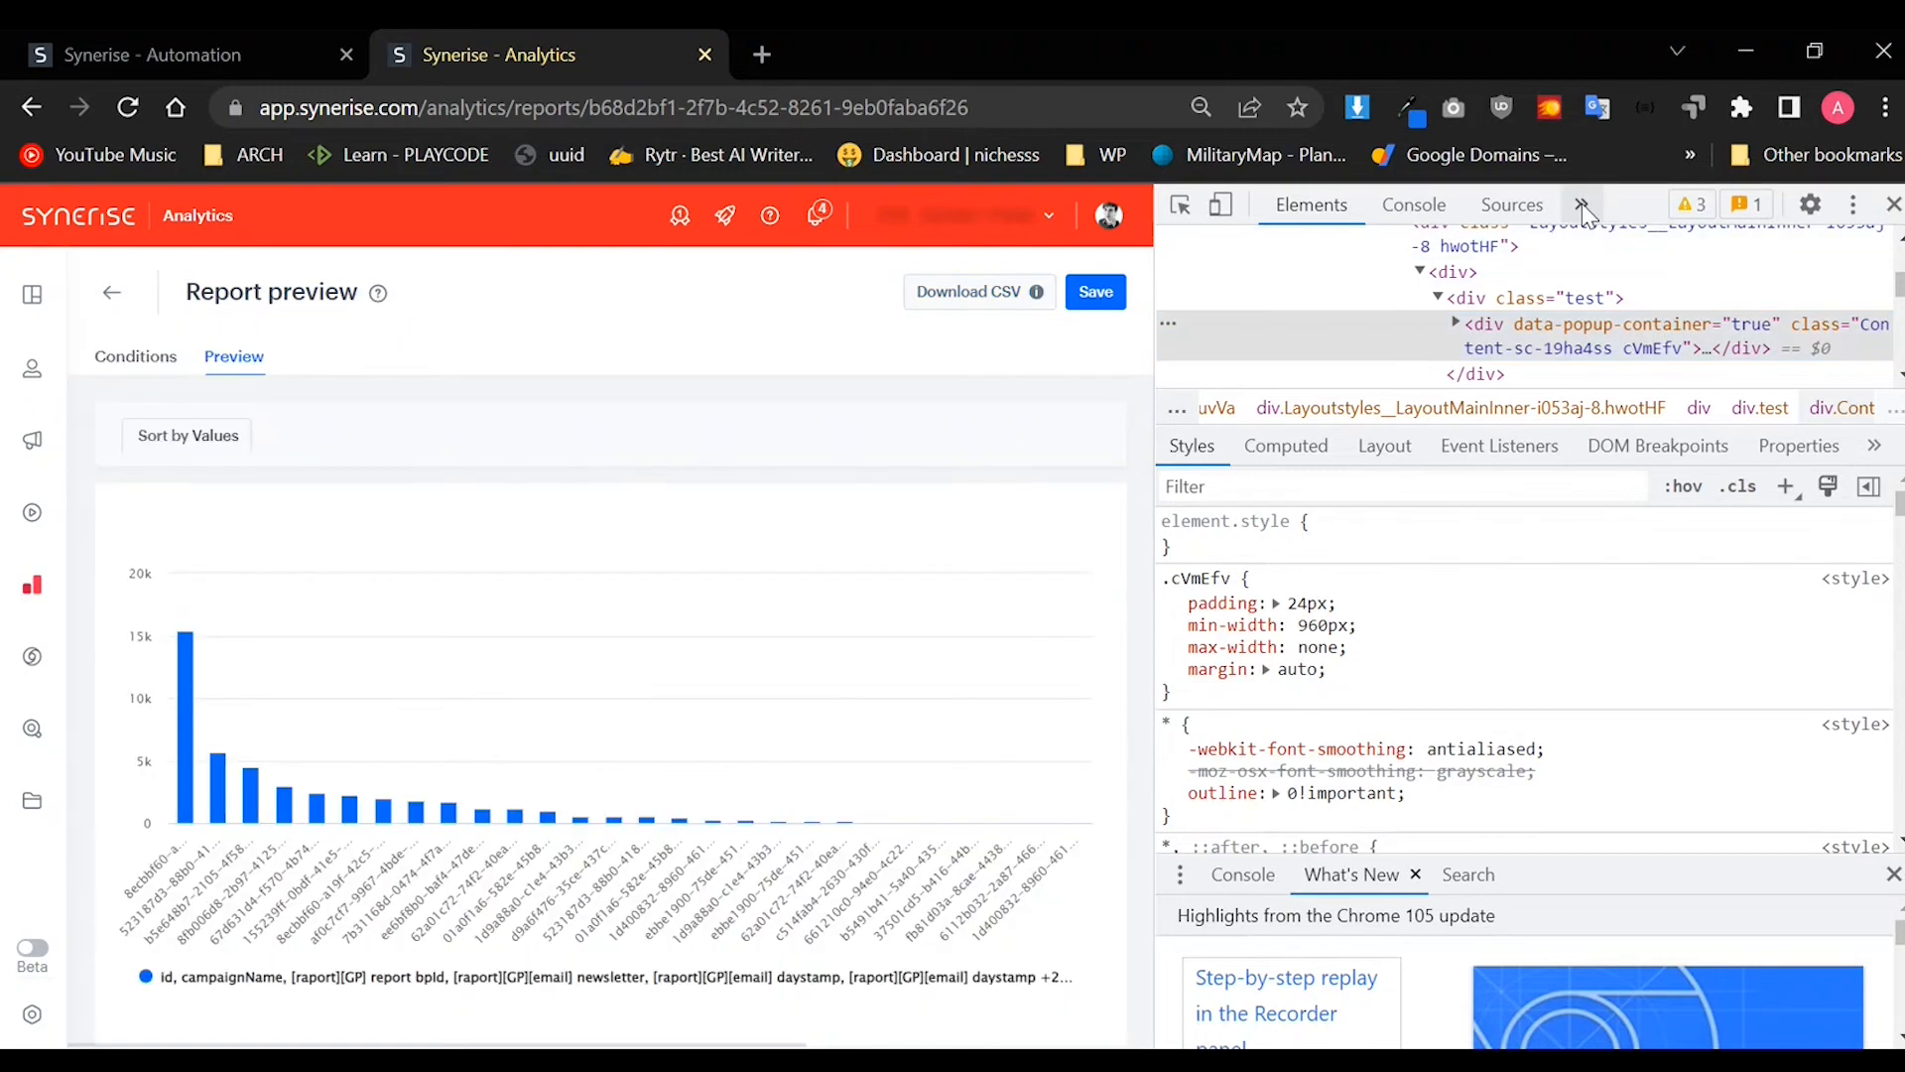
{"action": "left_click", "coordinate": [1582, 204]}
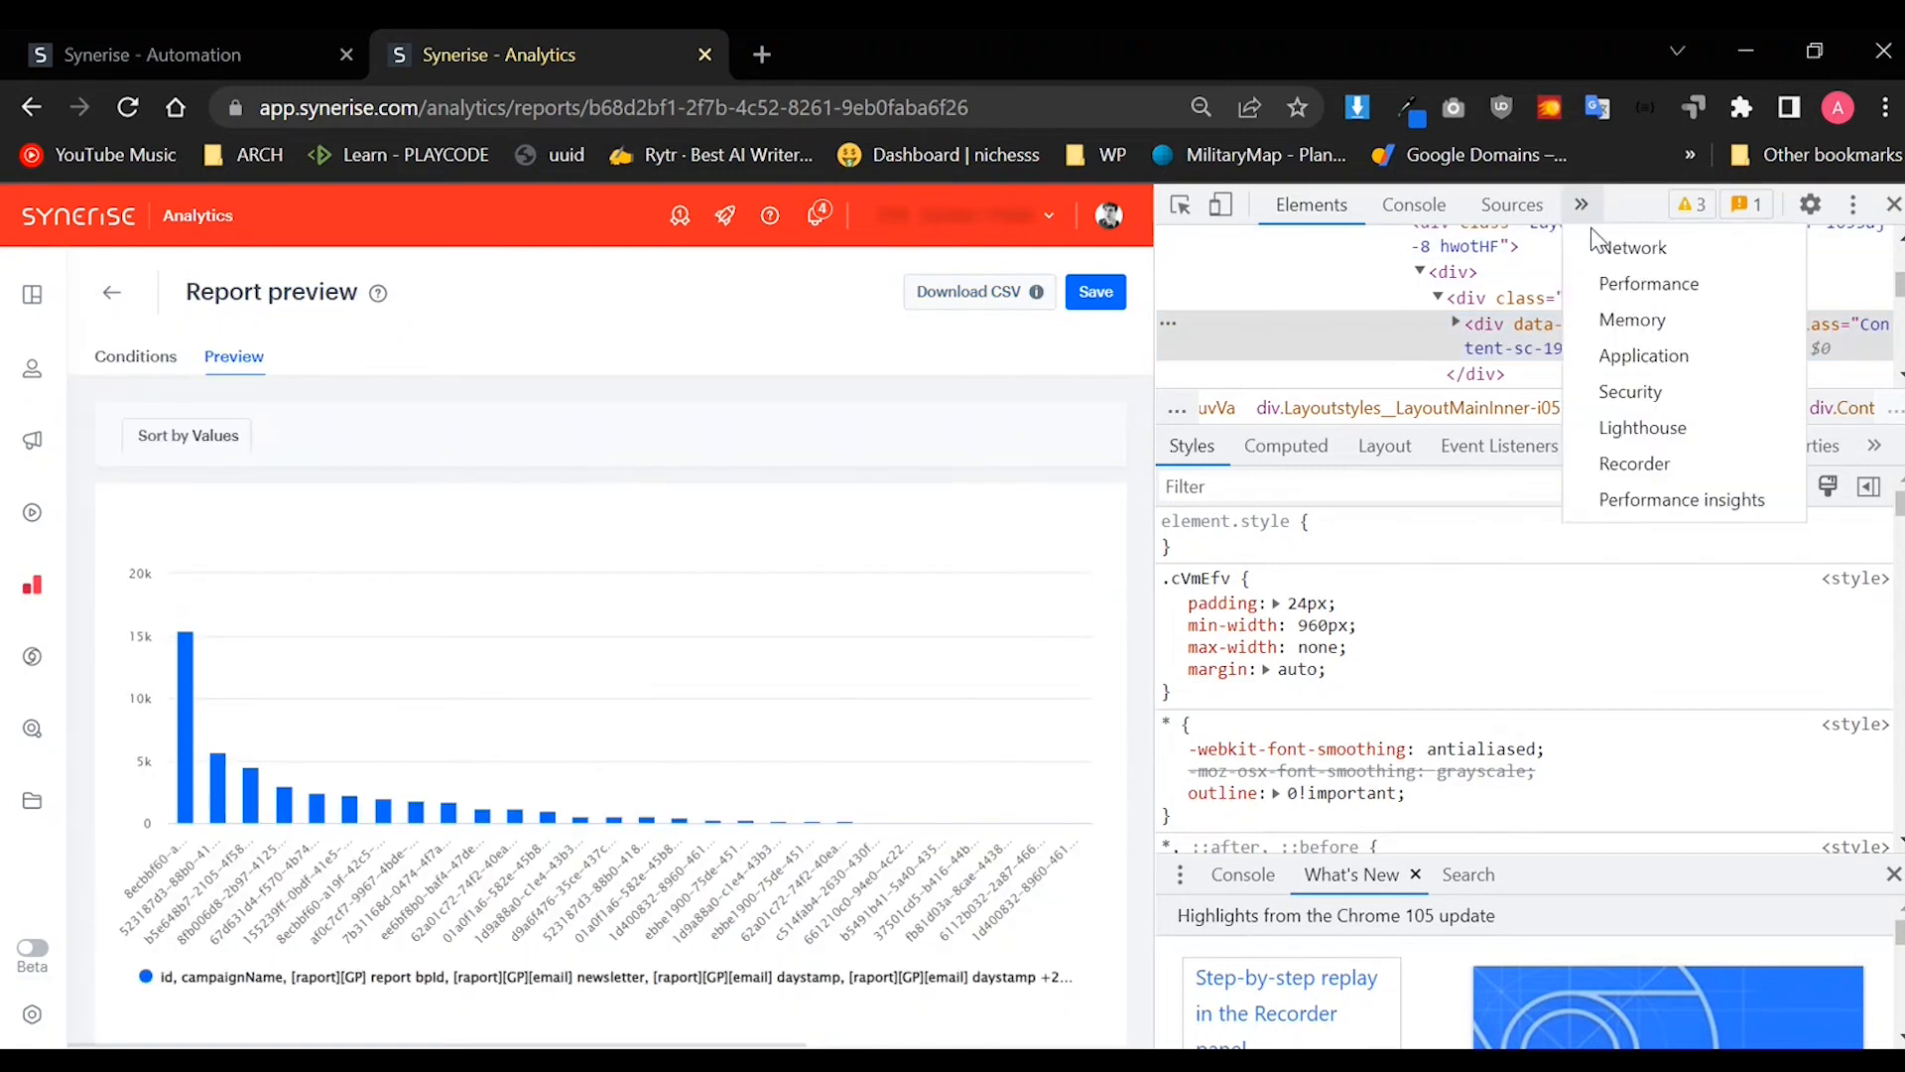
{"action": "left_click", "coordinate": [1598, 247]}
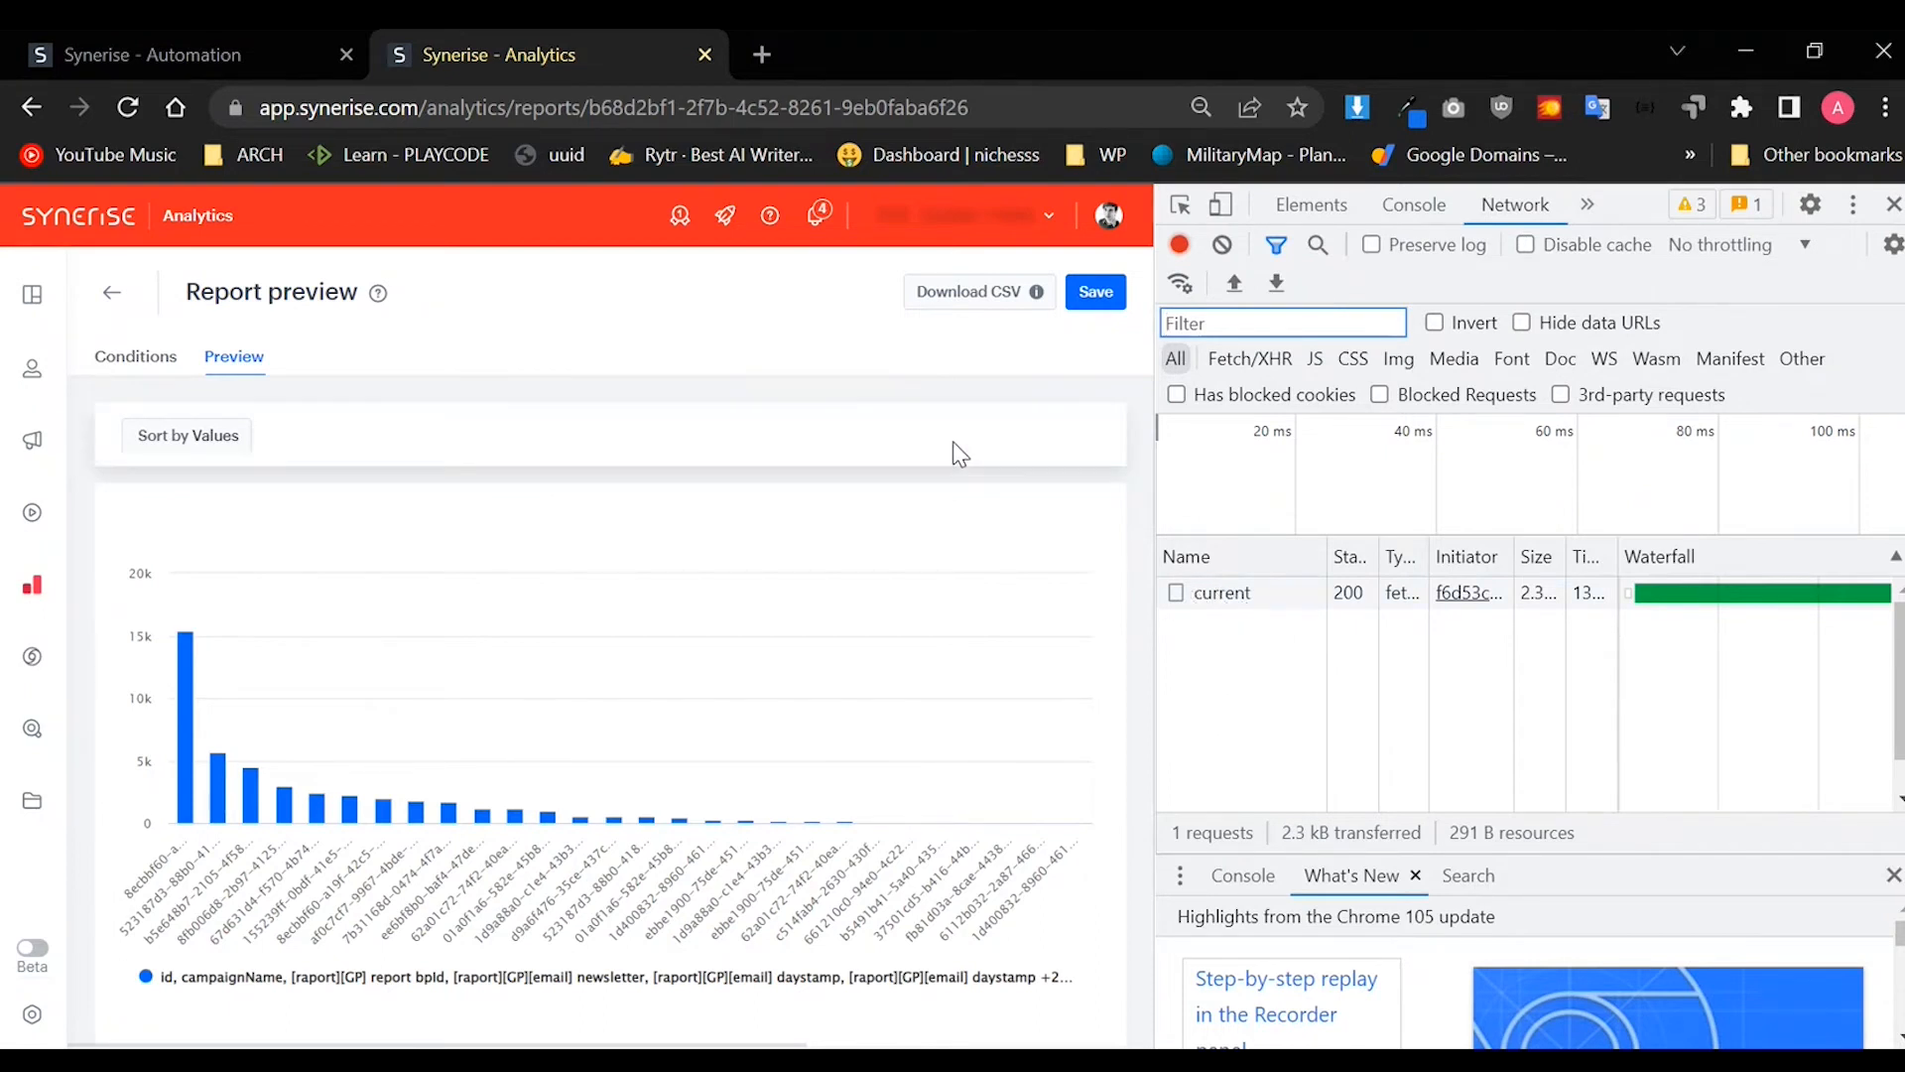
Step: Download the report preview as CSV and inspect the request payload of the preview-csv call
{"action": "left_click", "coordinate": [948, 309]}
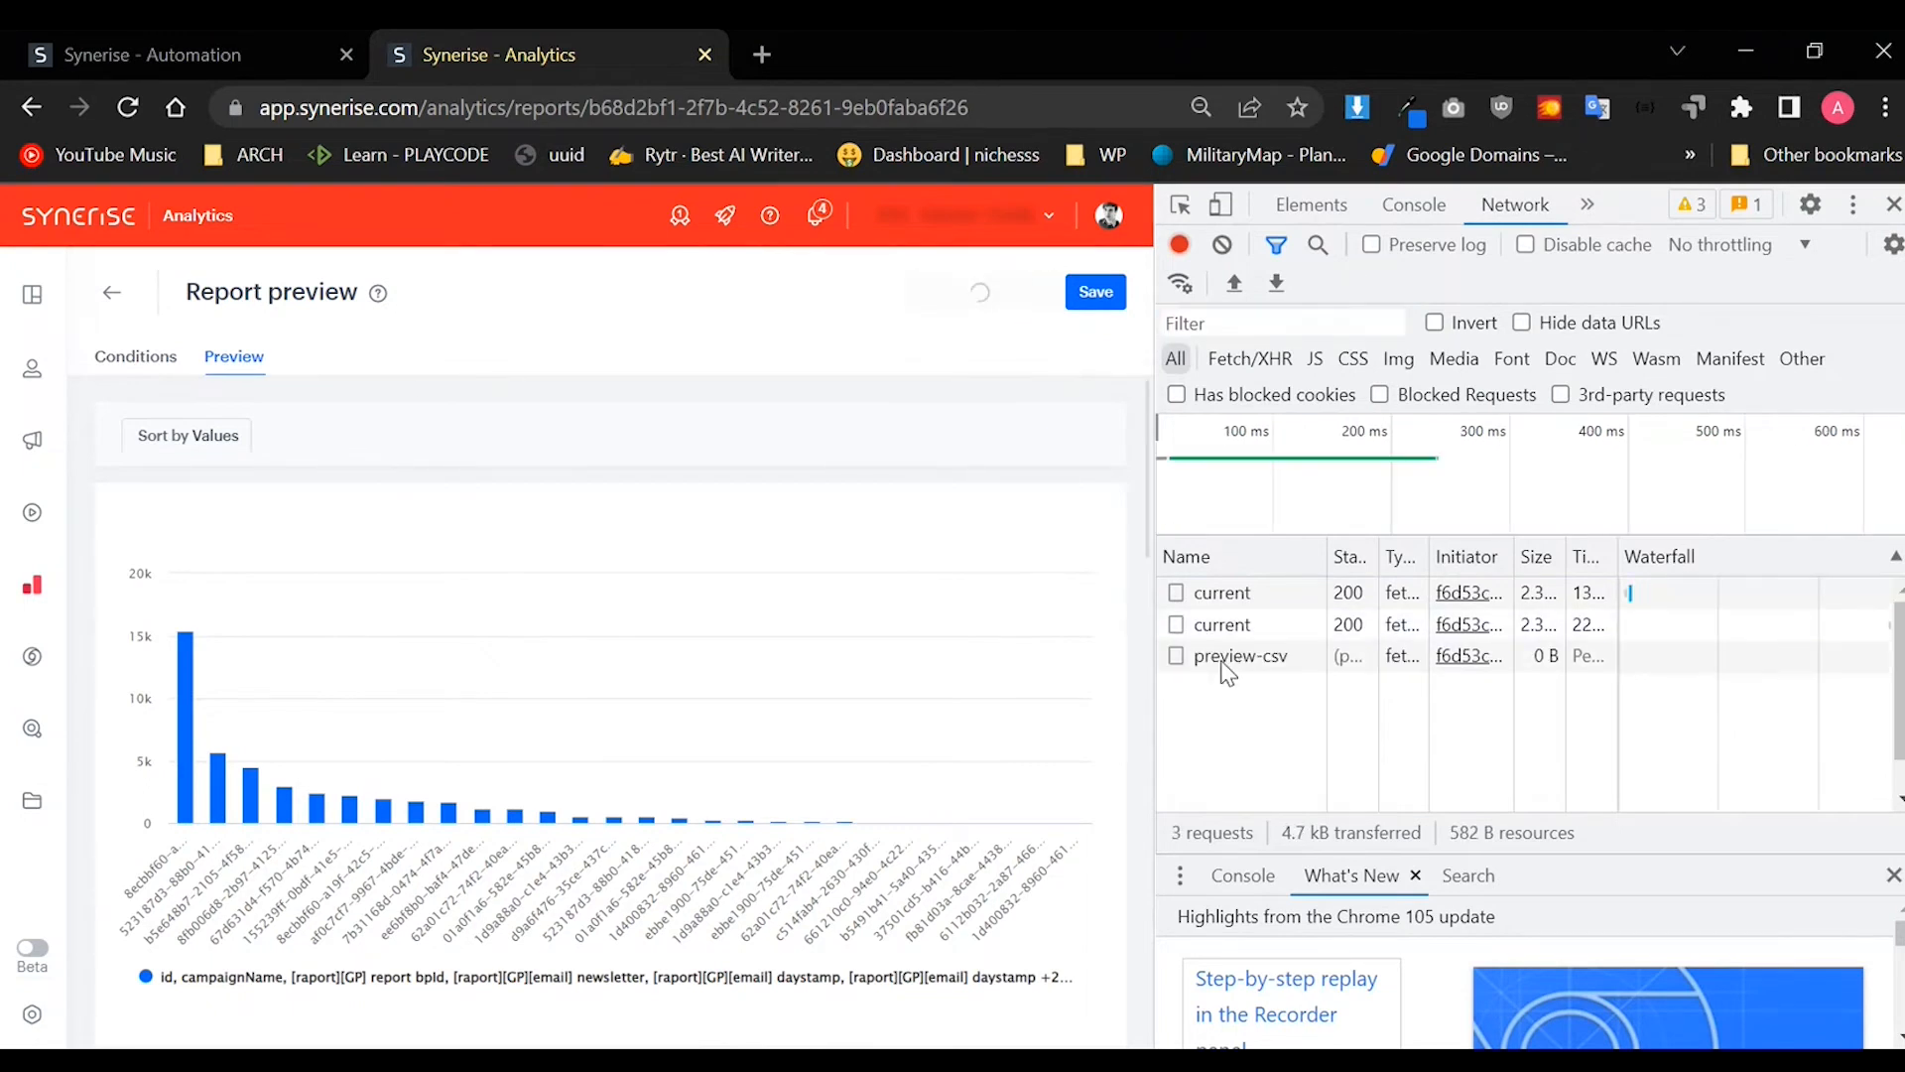
{"action": "left_click", "coordinate": [1224, 660]}
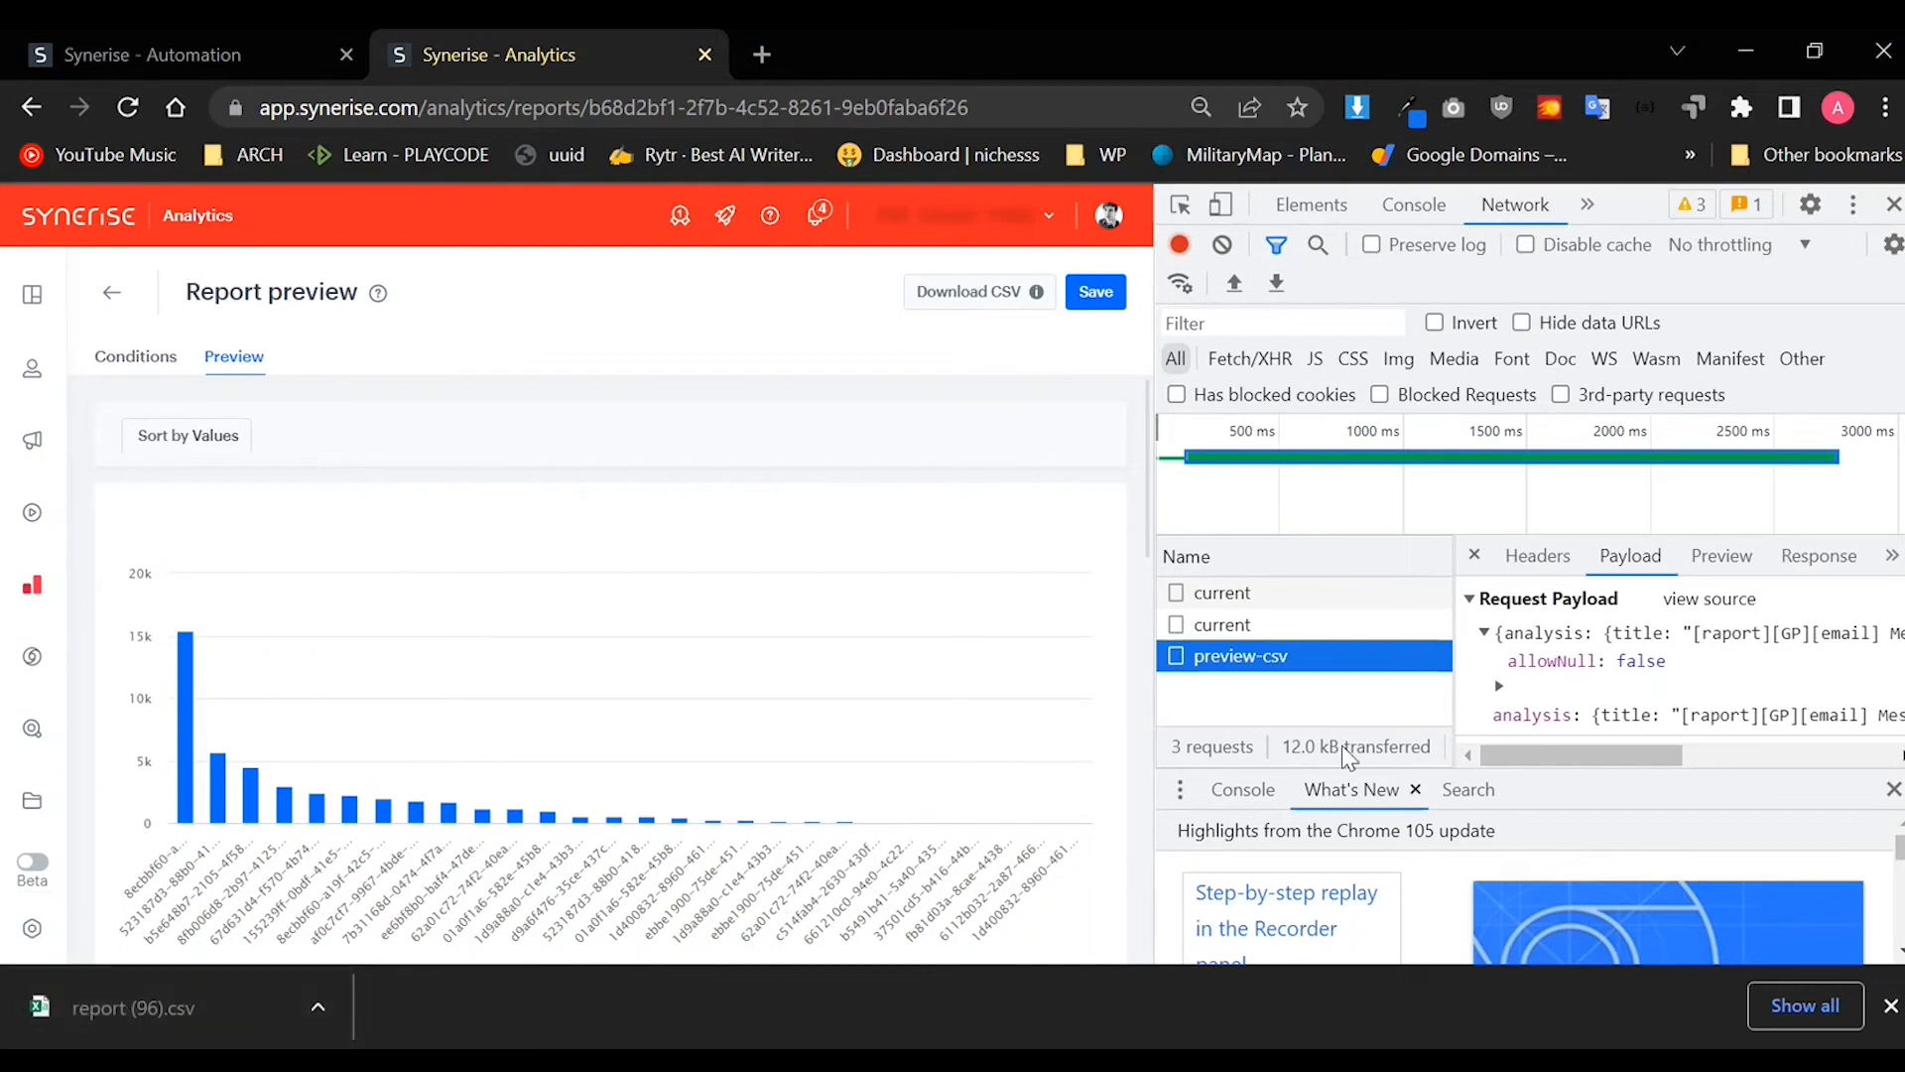
{"action": "left_click", "coordinate": [1518, 640]}
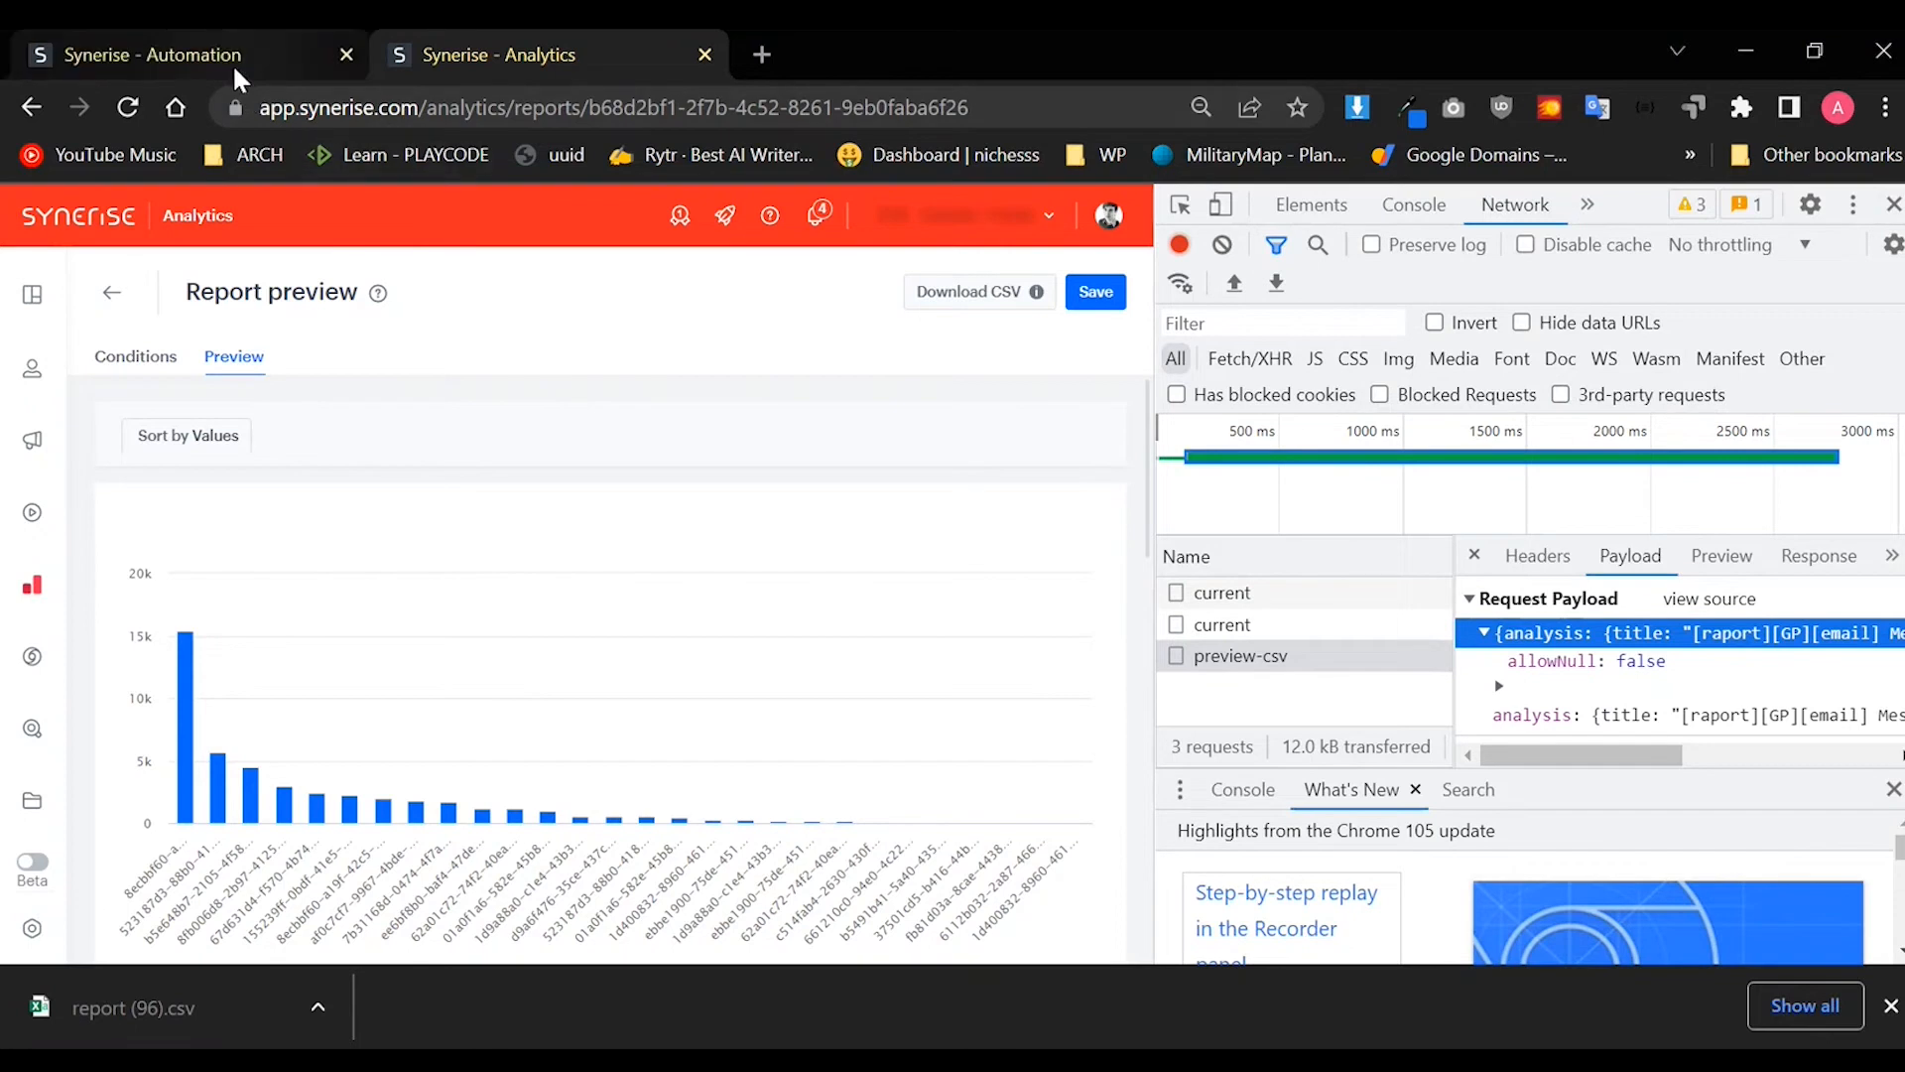
Step: Switch to Synerise Automation, open the workflow "[report] send newsletter reports to sftp" and dismiss the downloads bar
{"action": "mouse_move", "coordinate": [234, 69]}
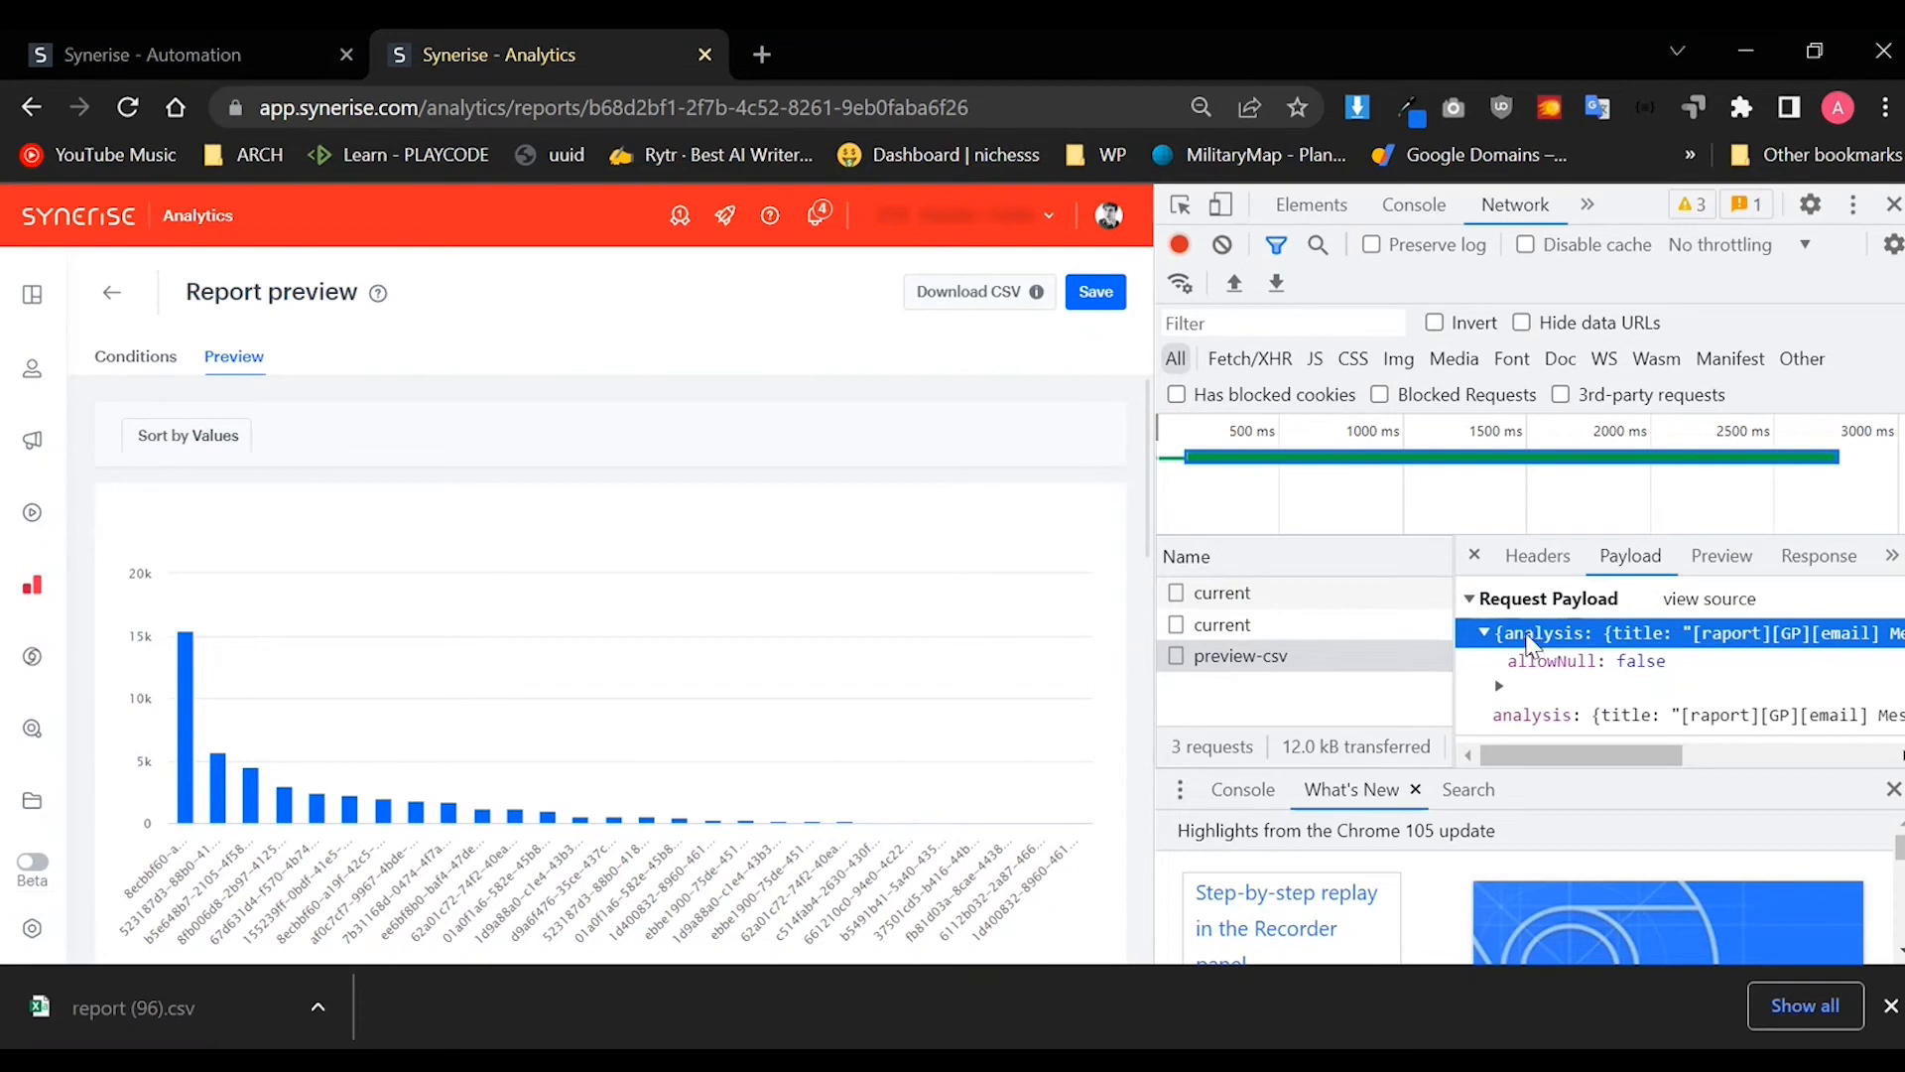
{"action": "left_click", "coordinate": [303, 50]}
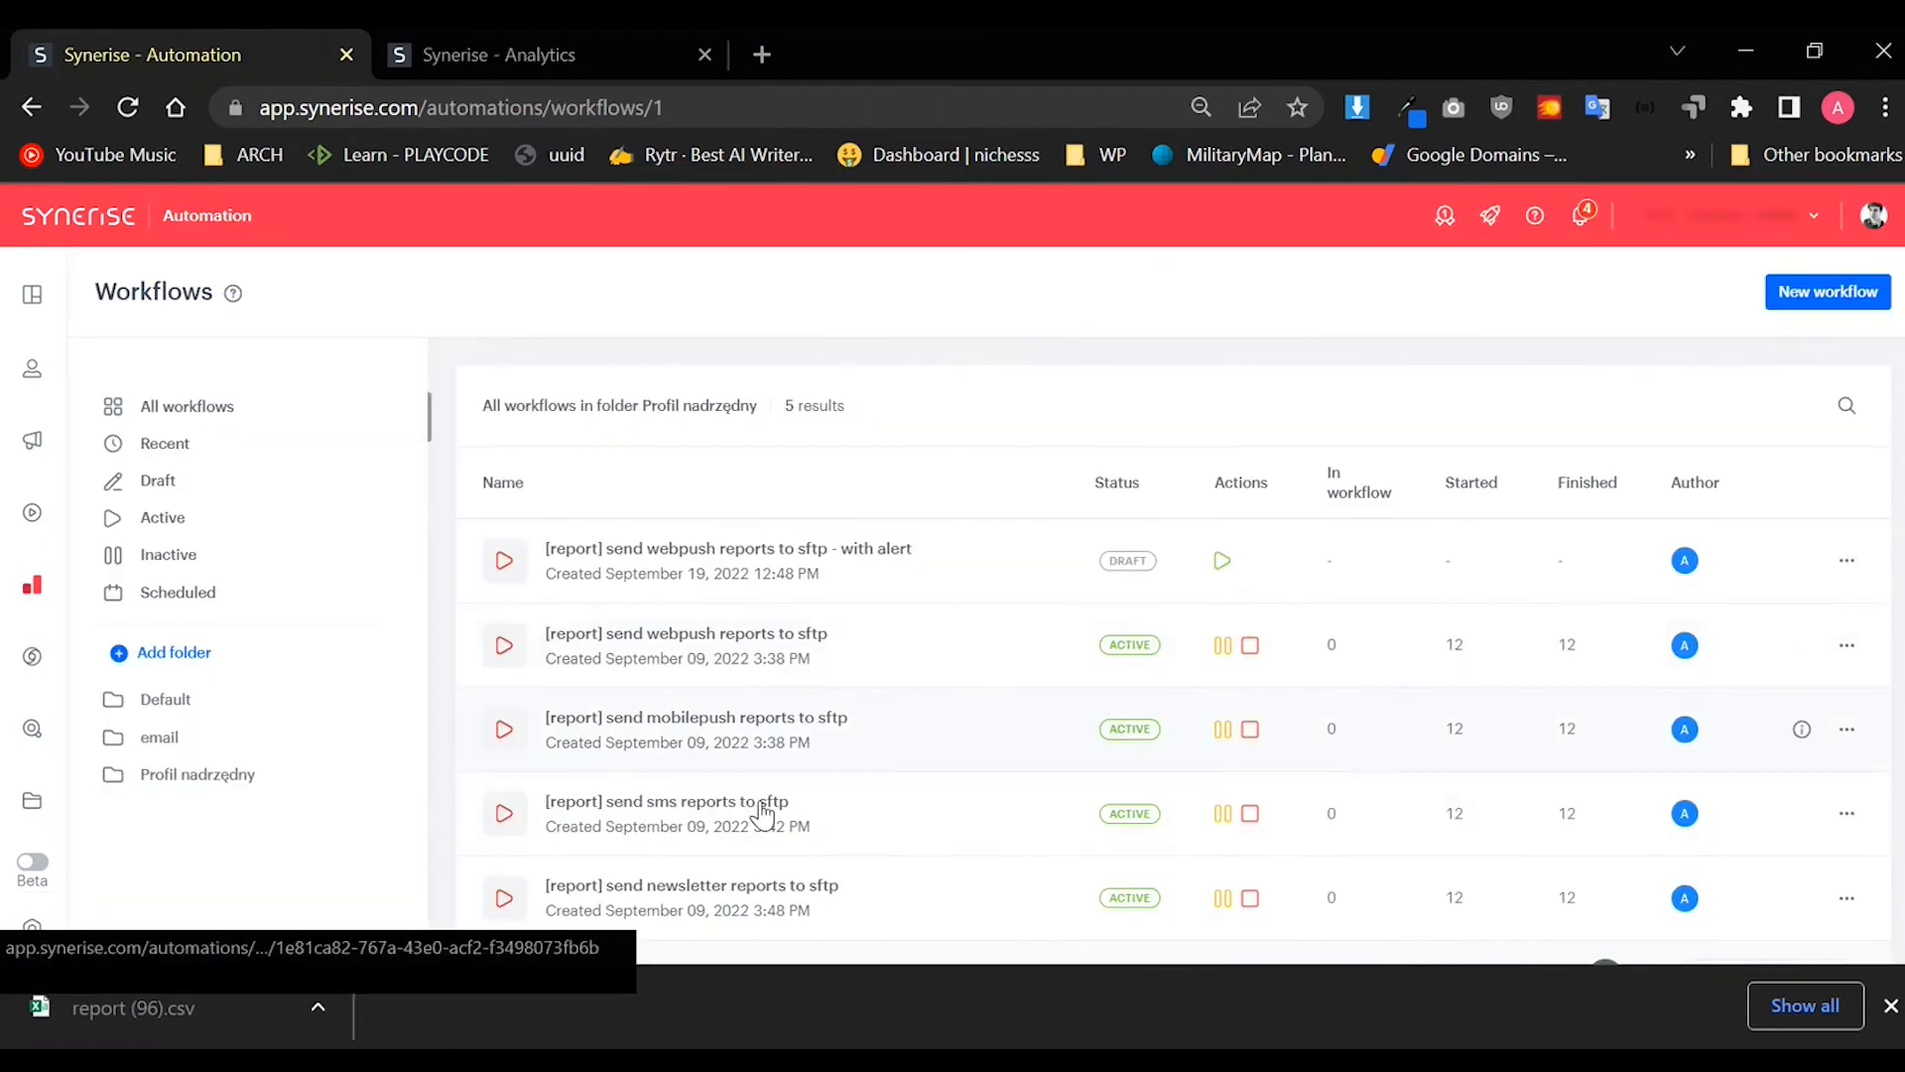
{"action": "left_click", "coordinate": [751, 898]}
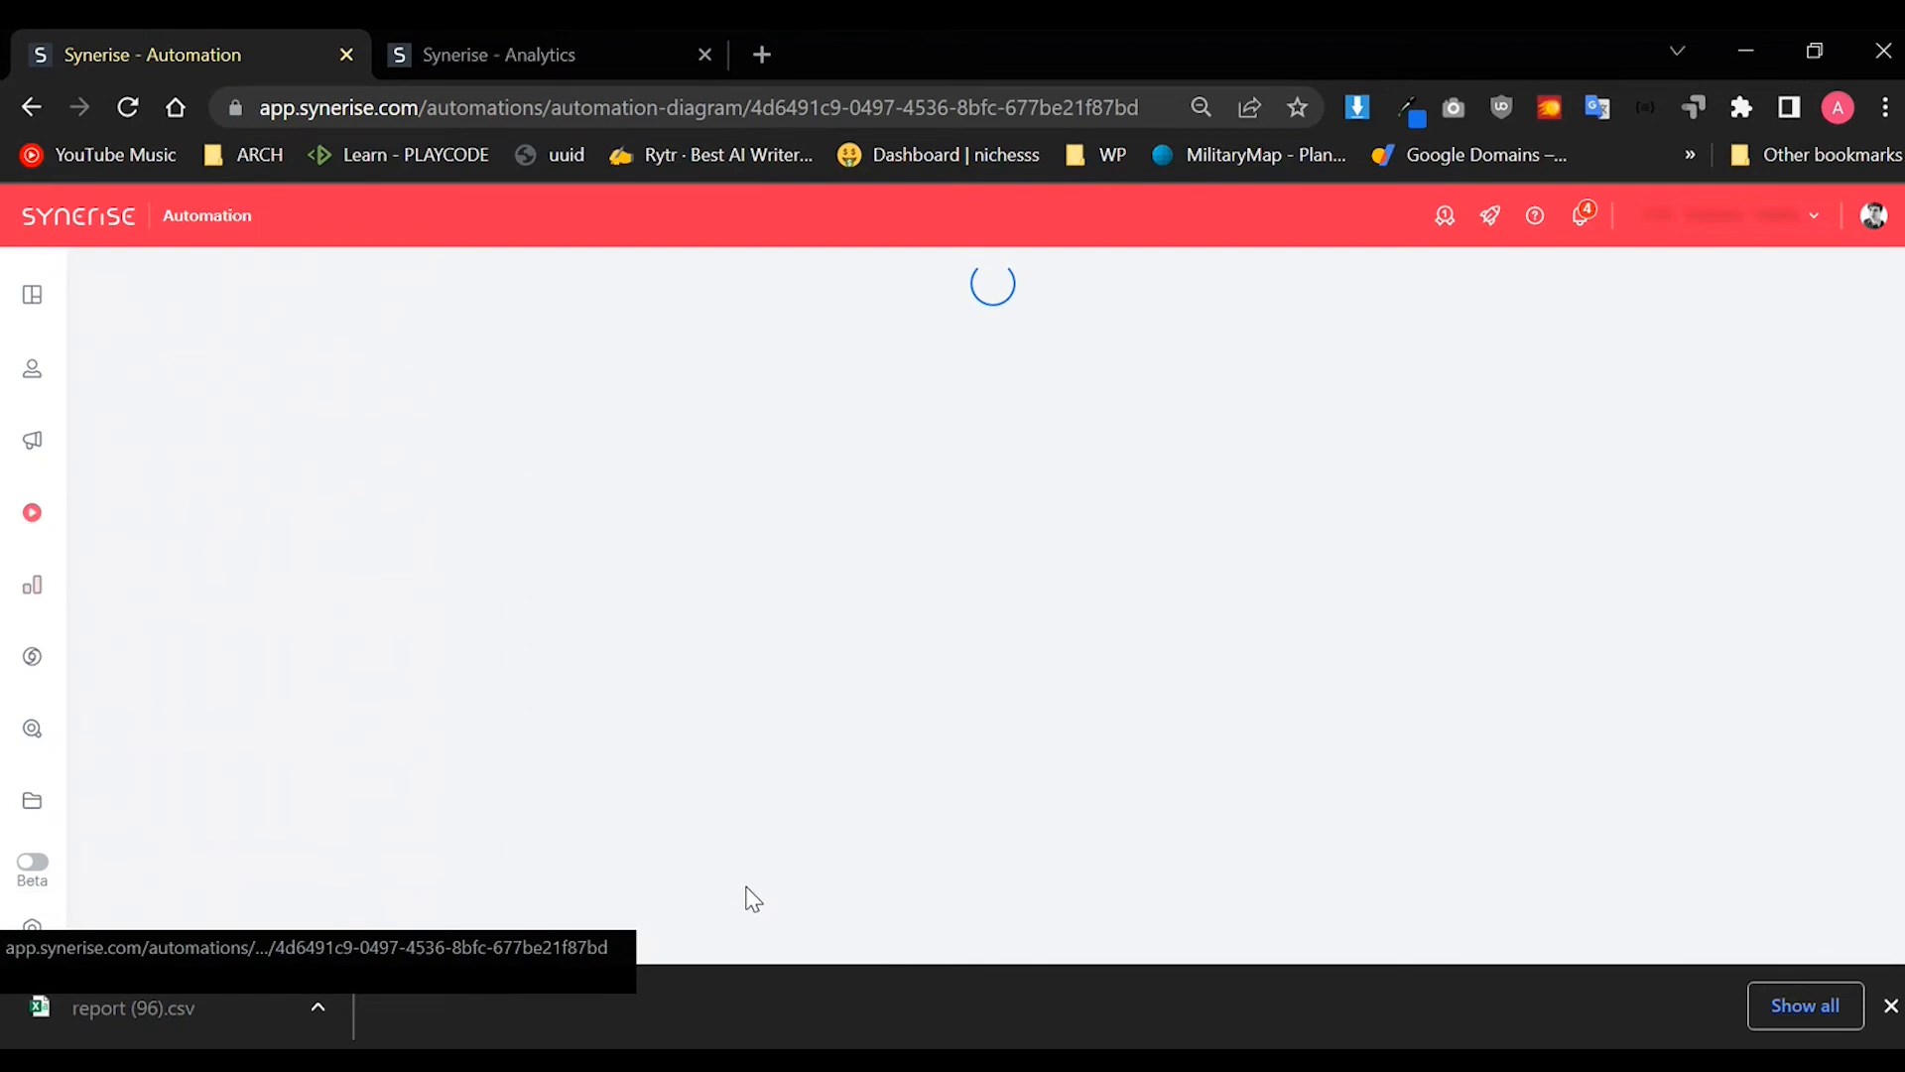
{"action": "left_click", "coordinate": [1889, 1008]}
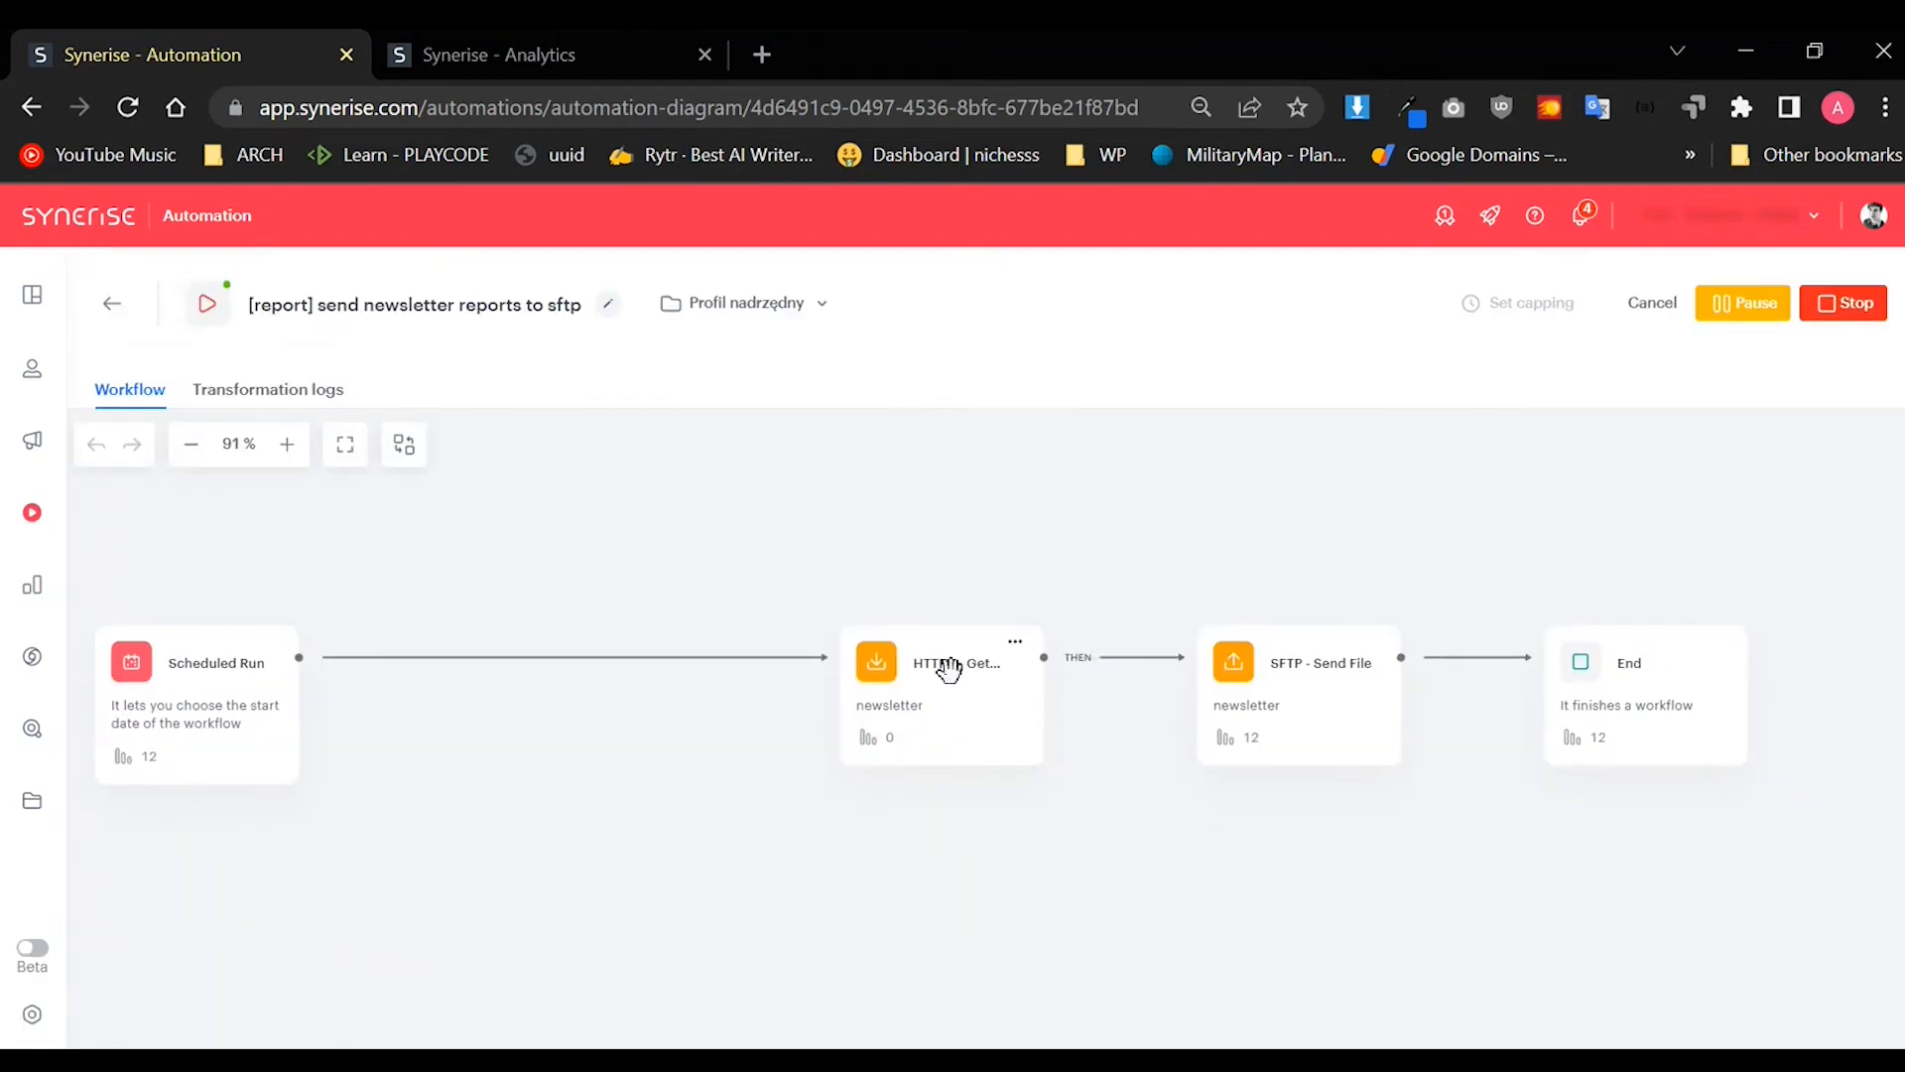
Step: Even out the workflow diagram by moving the HTTPS - Get File, SFTP - Send File and End nodes closer to Scheduled Run
{"action": "left_click", "coordinate": [948, 671]}
{"action": "left_click", "coordinate": [375, 663]}
{"action": "left_click_drag", "start_coordinate": [906, 702], "coordinate": [617, 724]}
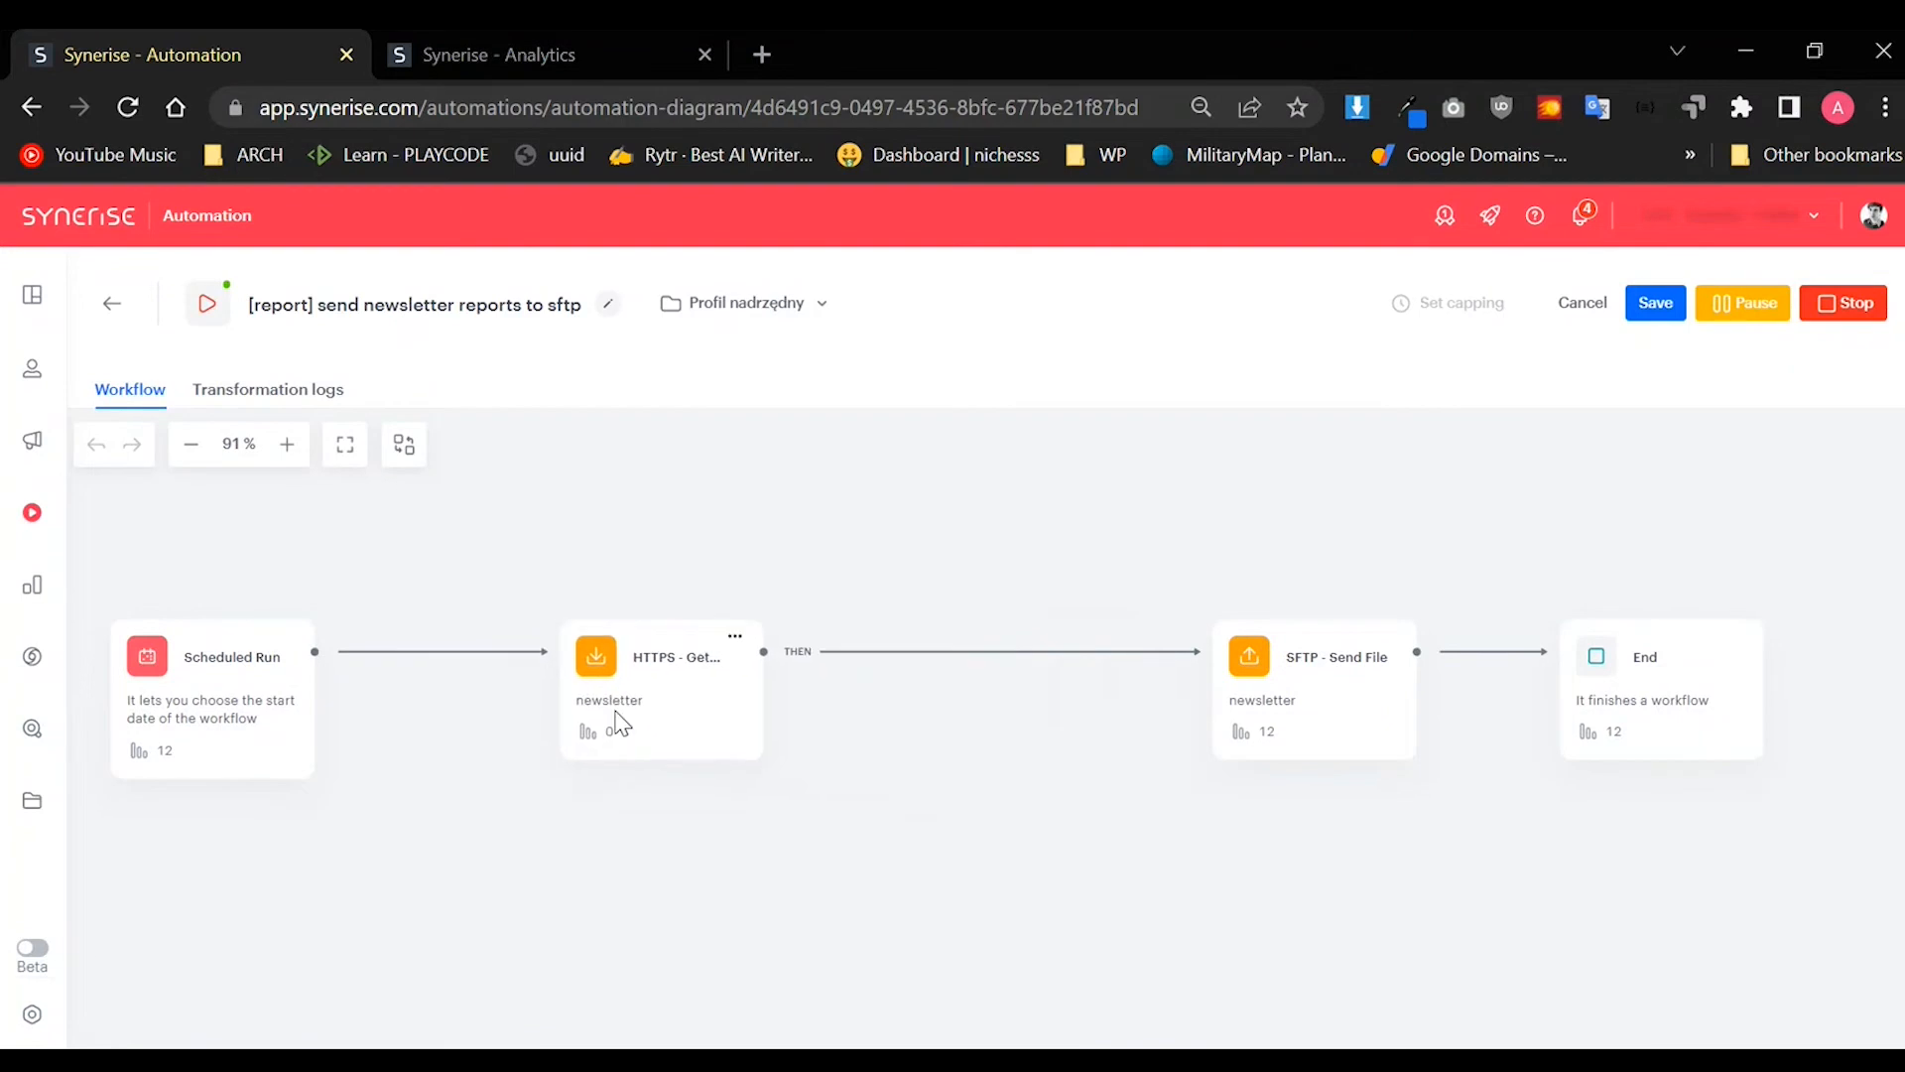
{"action": "left_click_drag", "start_coordinate": [1343, 672], "coordinate": [1116, 683]}
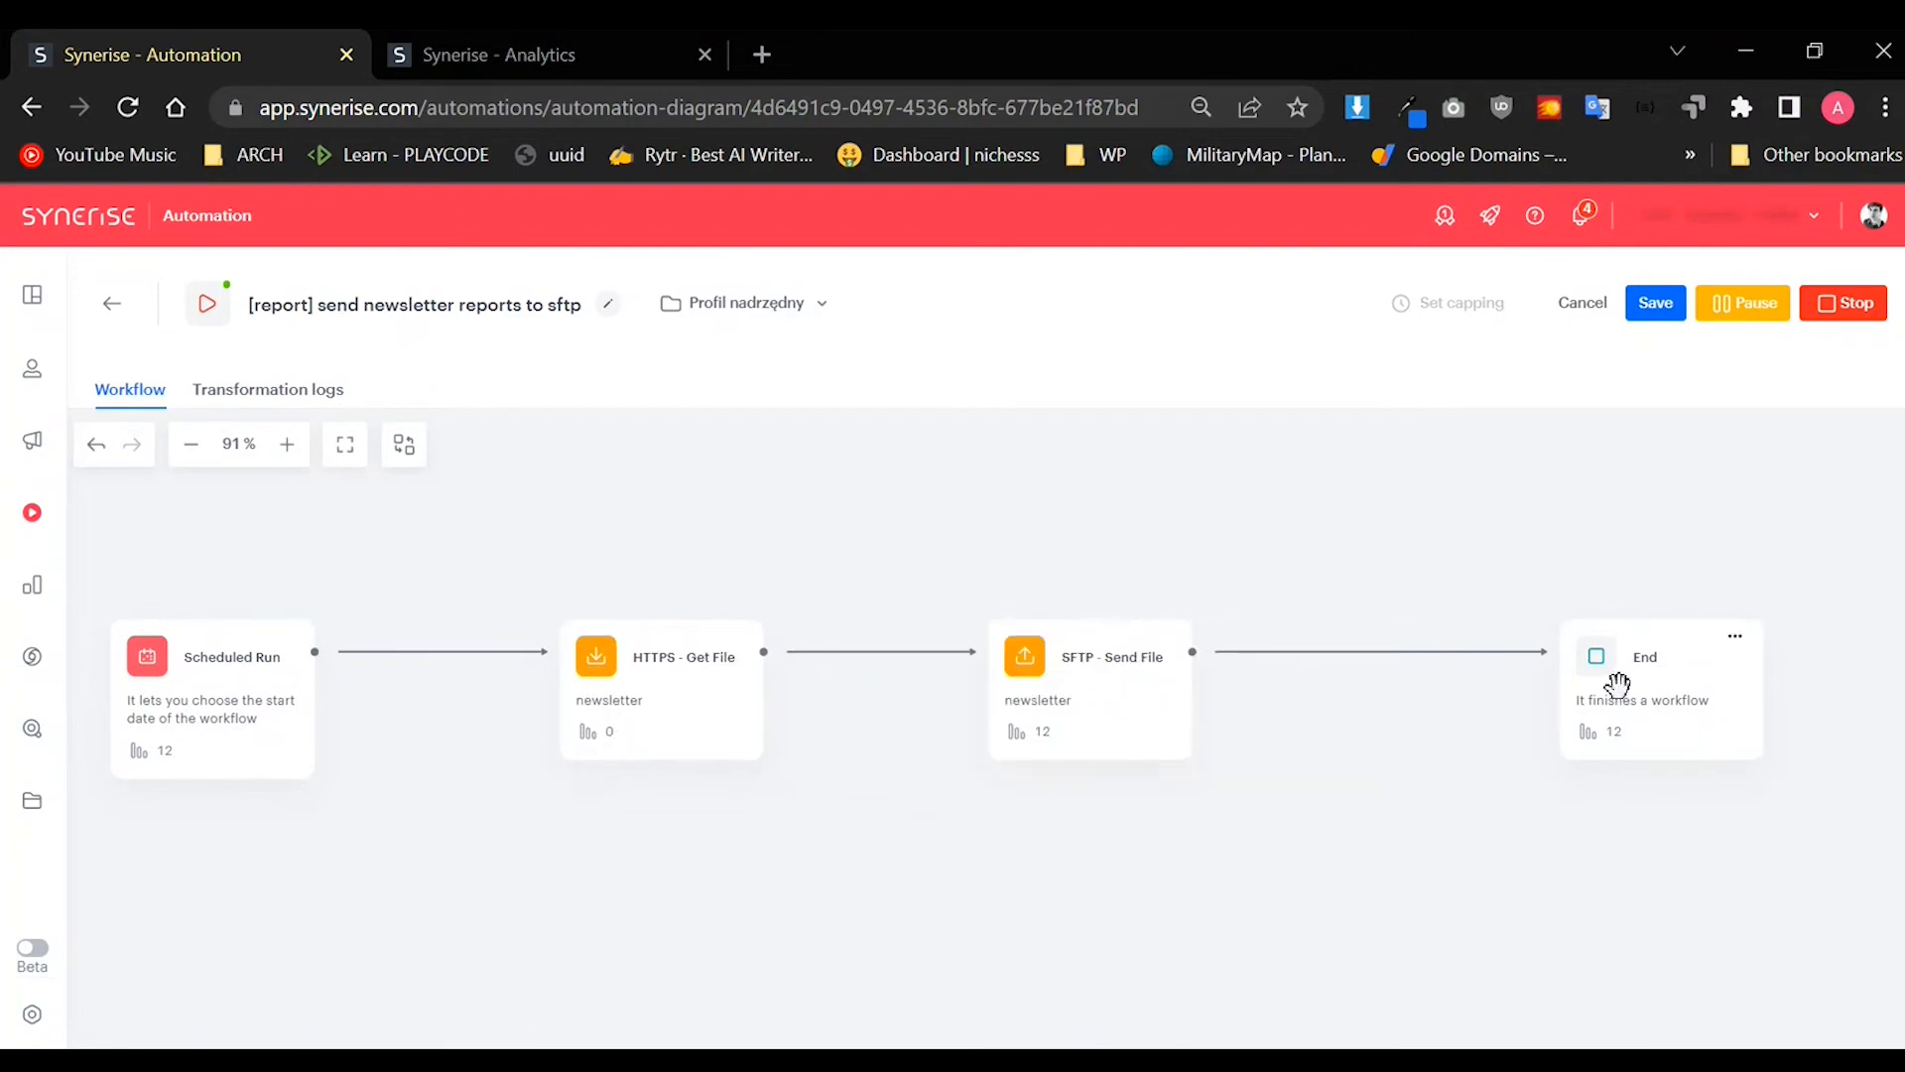
{"action": "left_click_drag", "start_coordinate": [1618, 684], "coordinate": [1486, 686]}
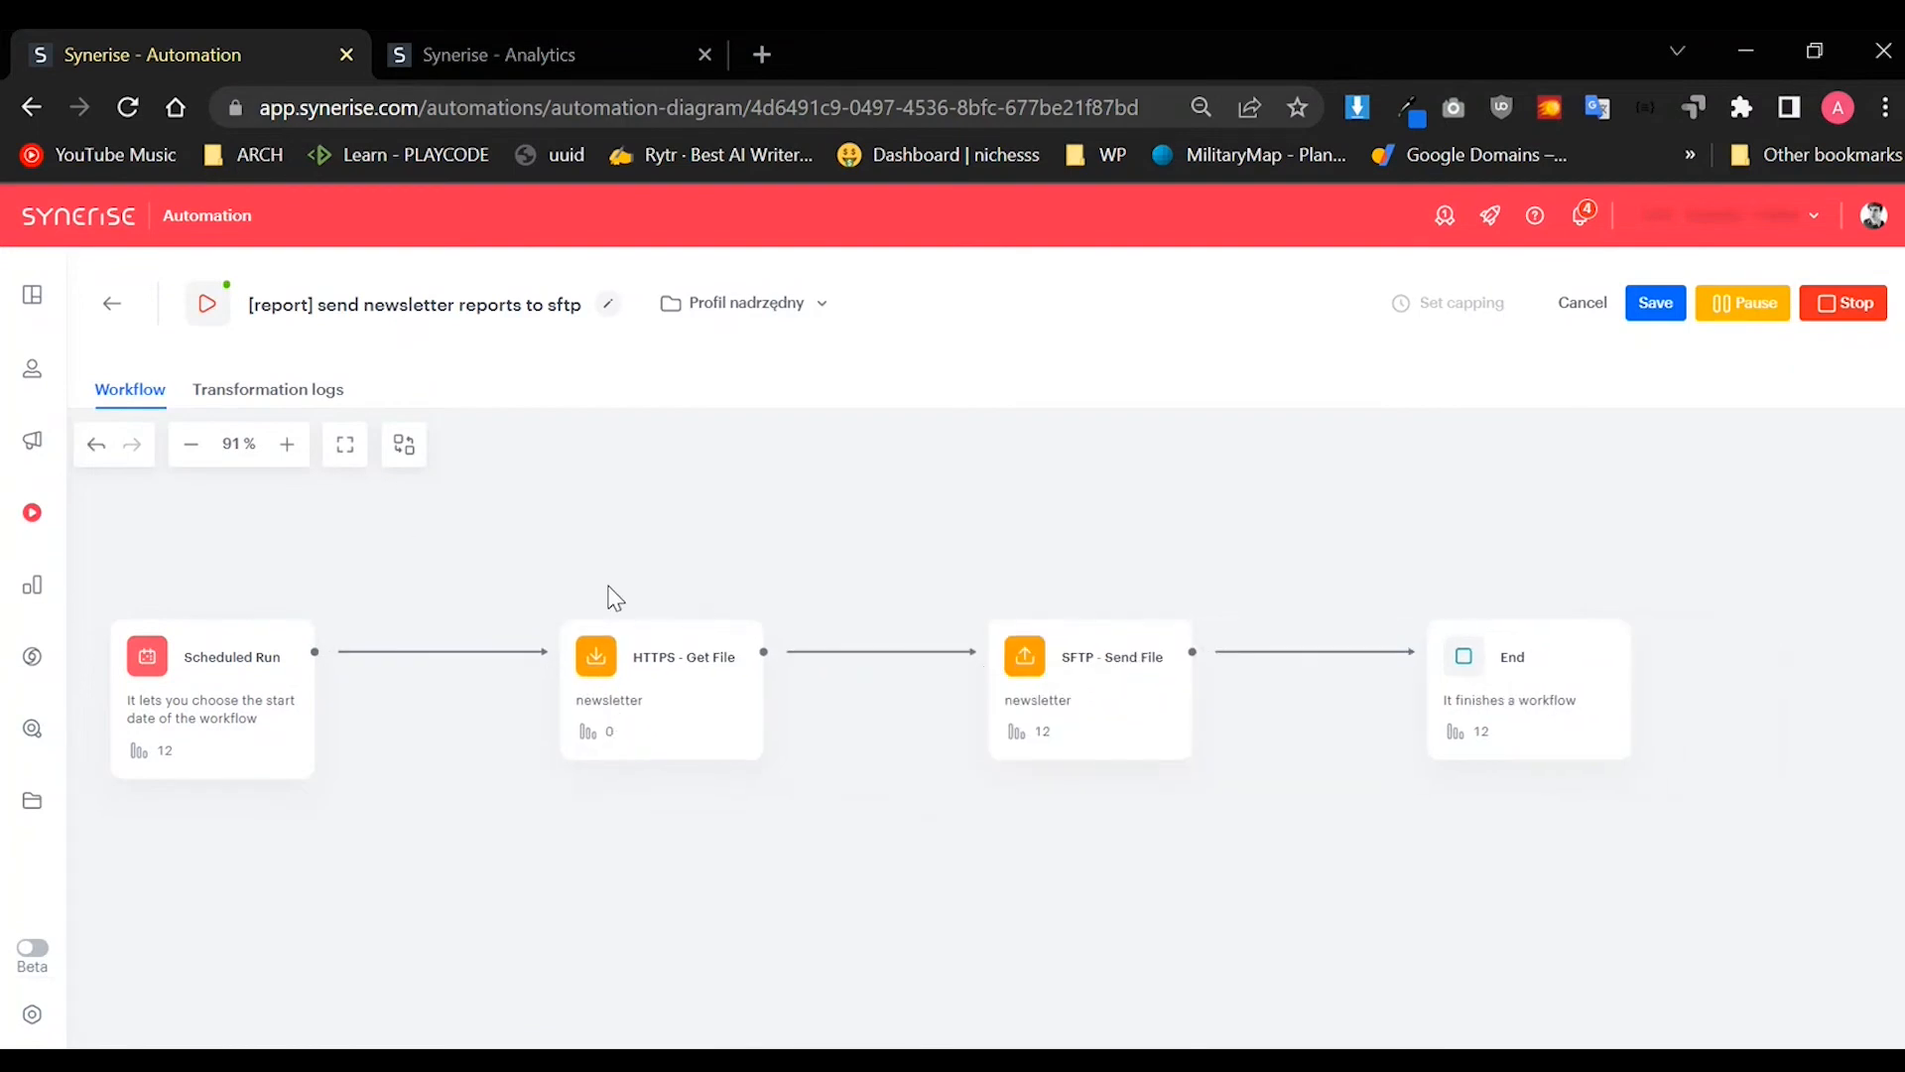
Step: Check the workflow's title and the repeat schedule and run time of its Scheduled Run node, and close the node's settings
{"action": "left_click", "coordinate": [319, 306]}
{"action": "left_click_drag", "start_coordinate": [318, 305], "coordinate": [454, 321]}
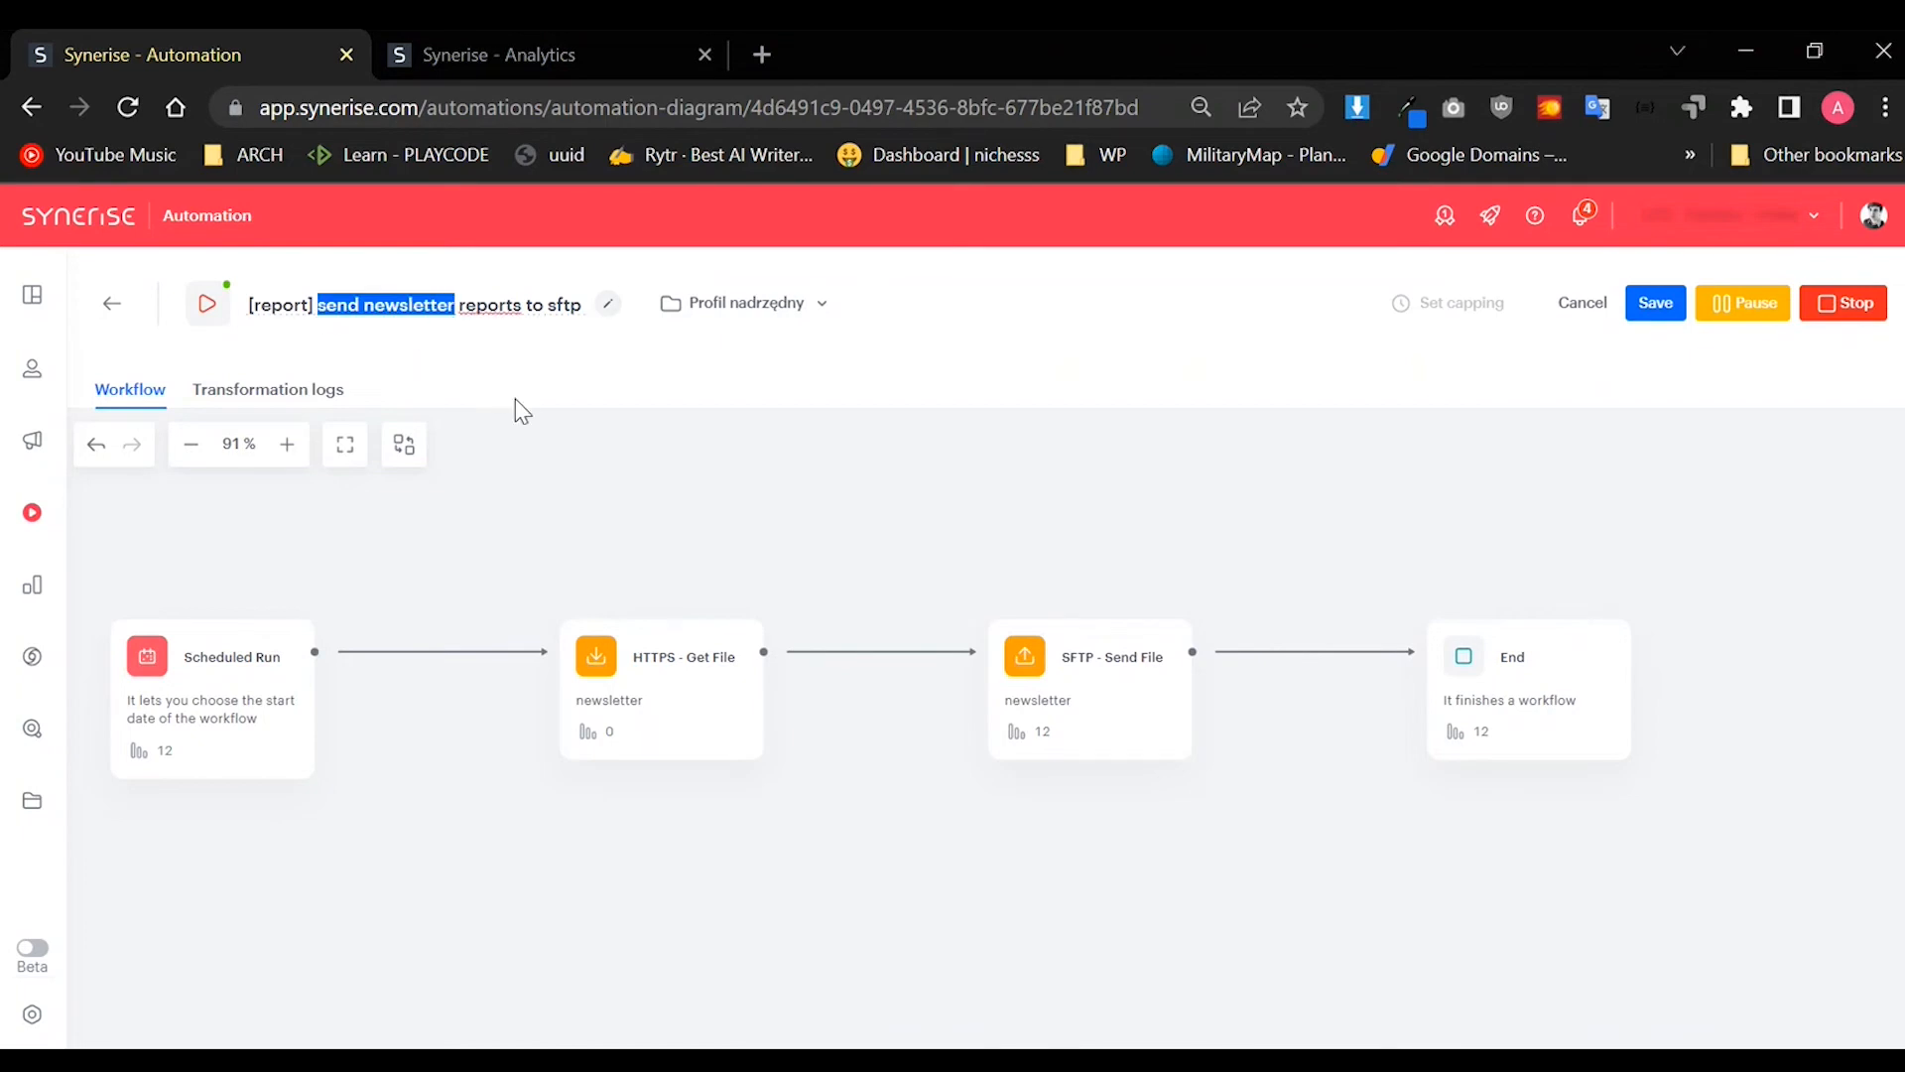
{"action": "left_click", "coordinate": [504, 448]}
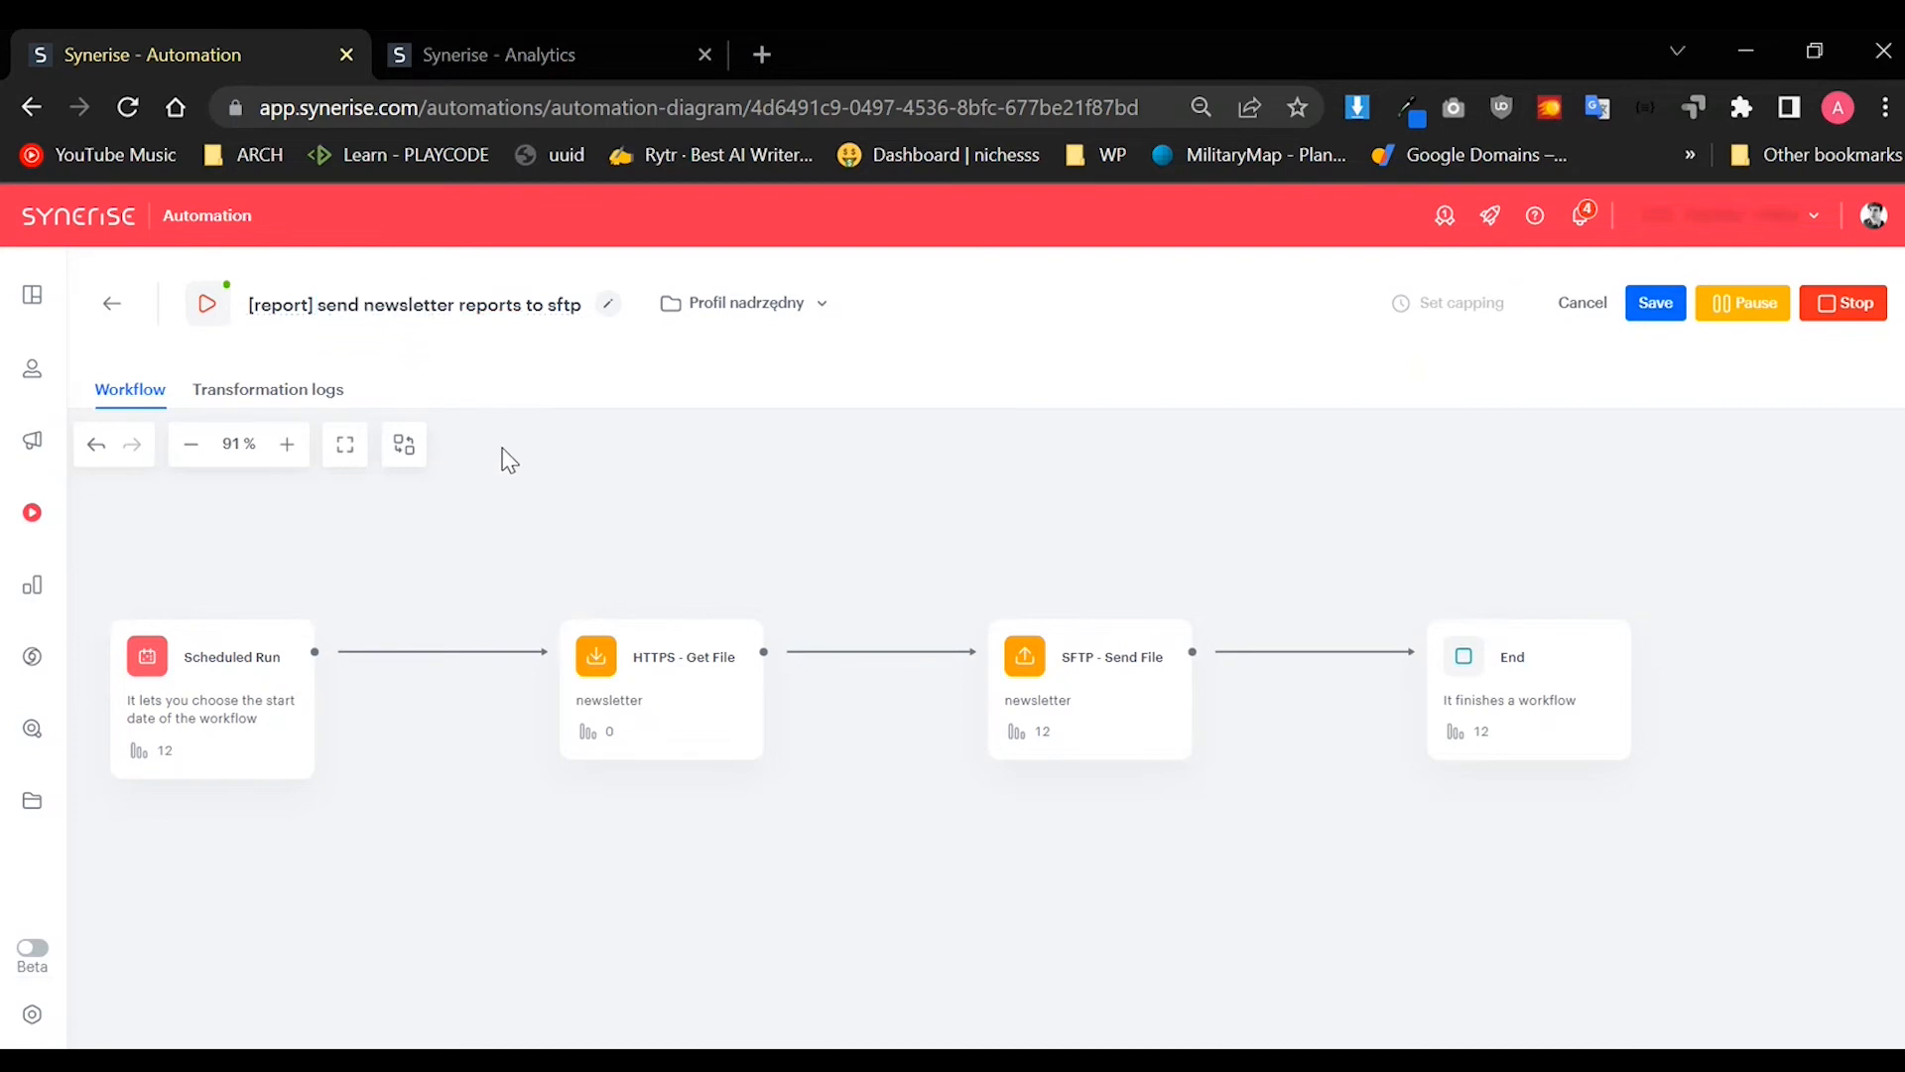
{"action": "left_click", "coordinate": [222, 654]}
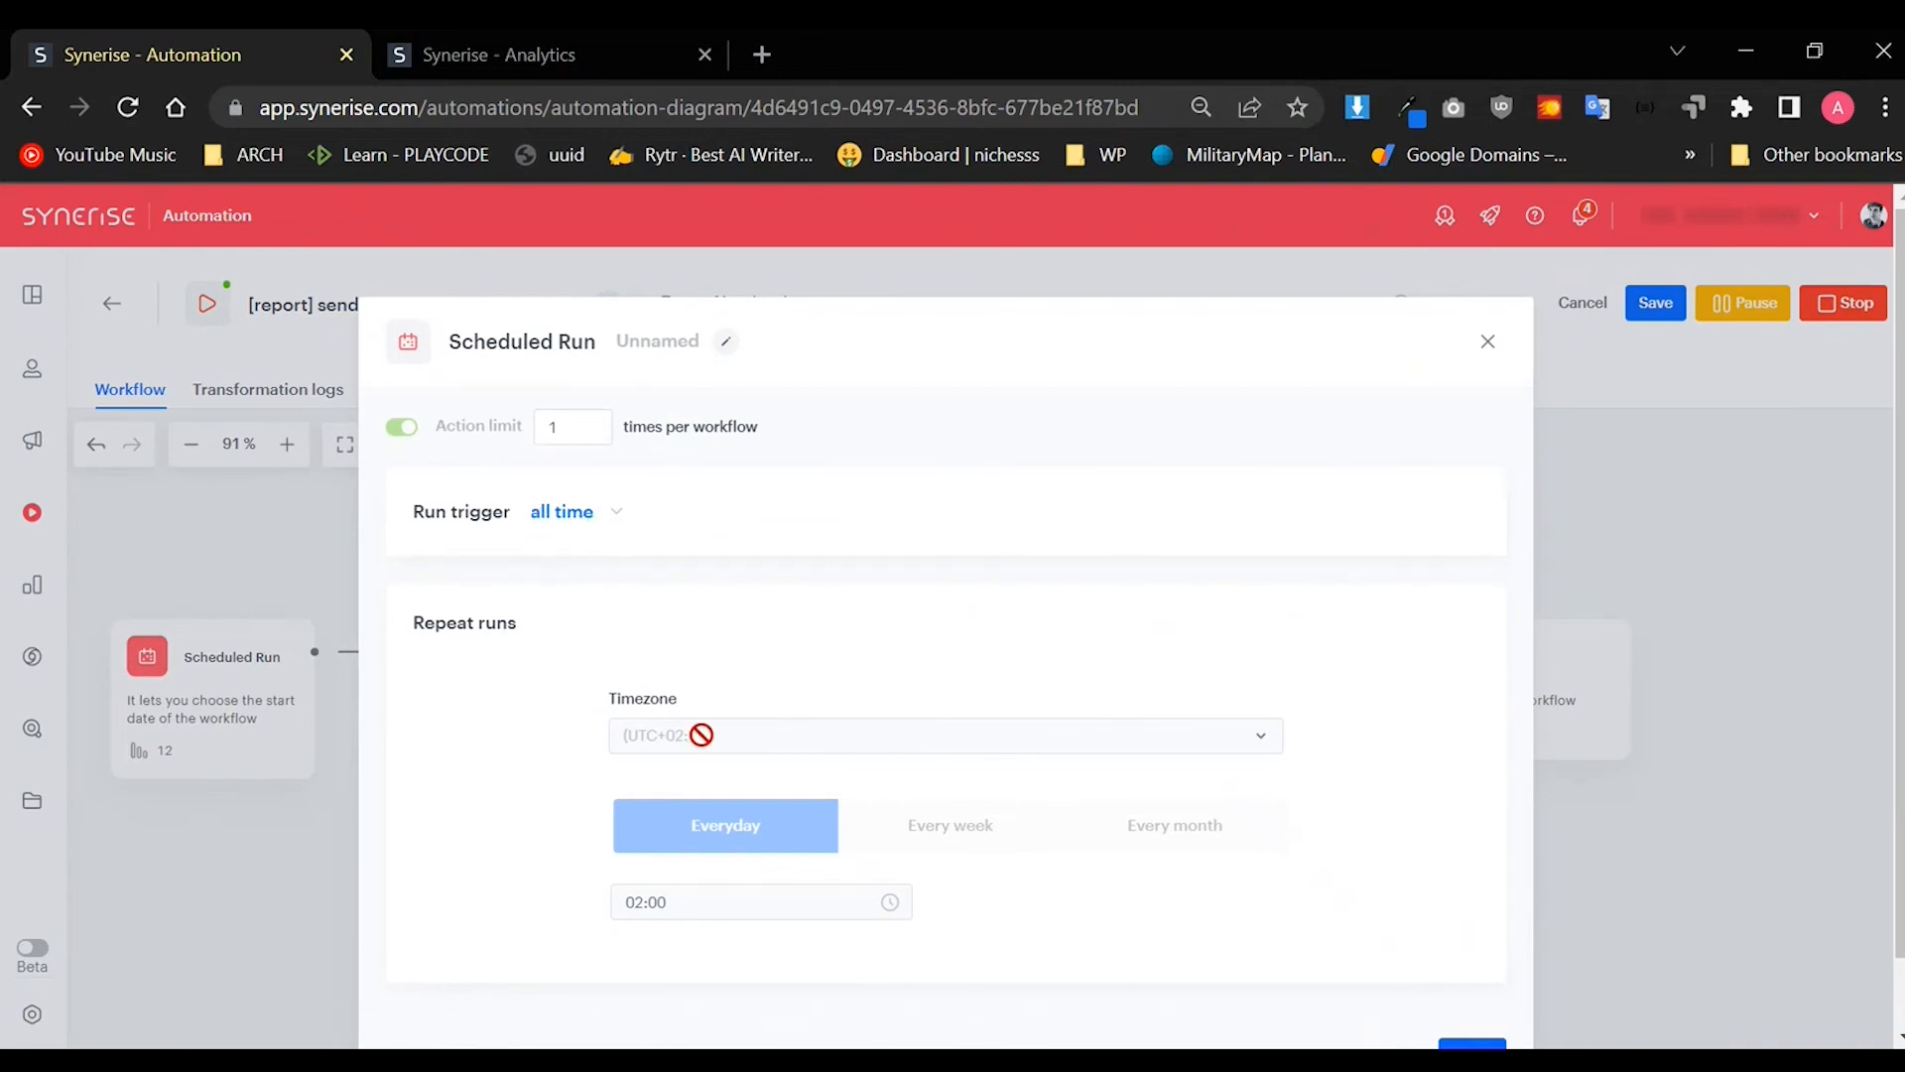
{"action": "left_click_drag", "start_coordinate": [675, 903], "coordinate": [608, 912]}
{"action": "left_click", "coordinate": [310, 866]}
Step: Examine the statuses and launch dates of the workflow's past runs in the transformation logs
{"action": "left_click", "coordinate": [268, 389]}
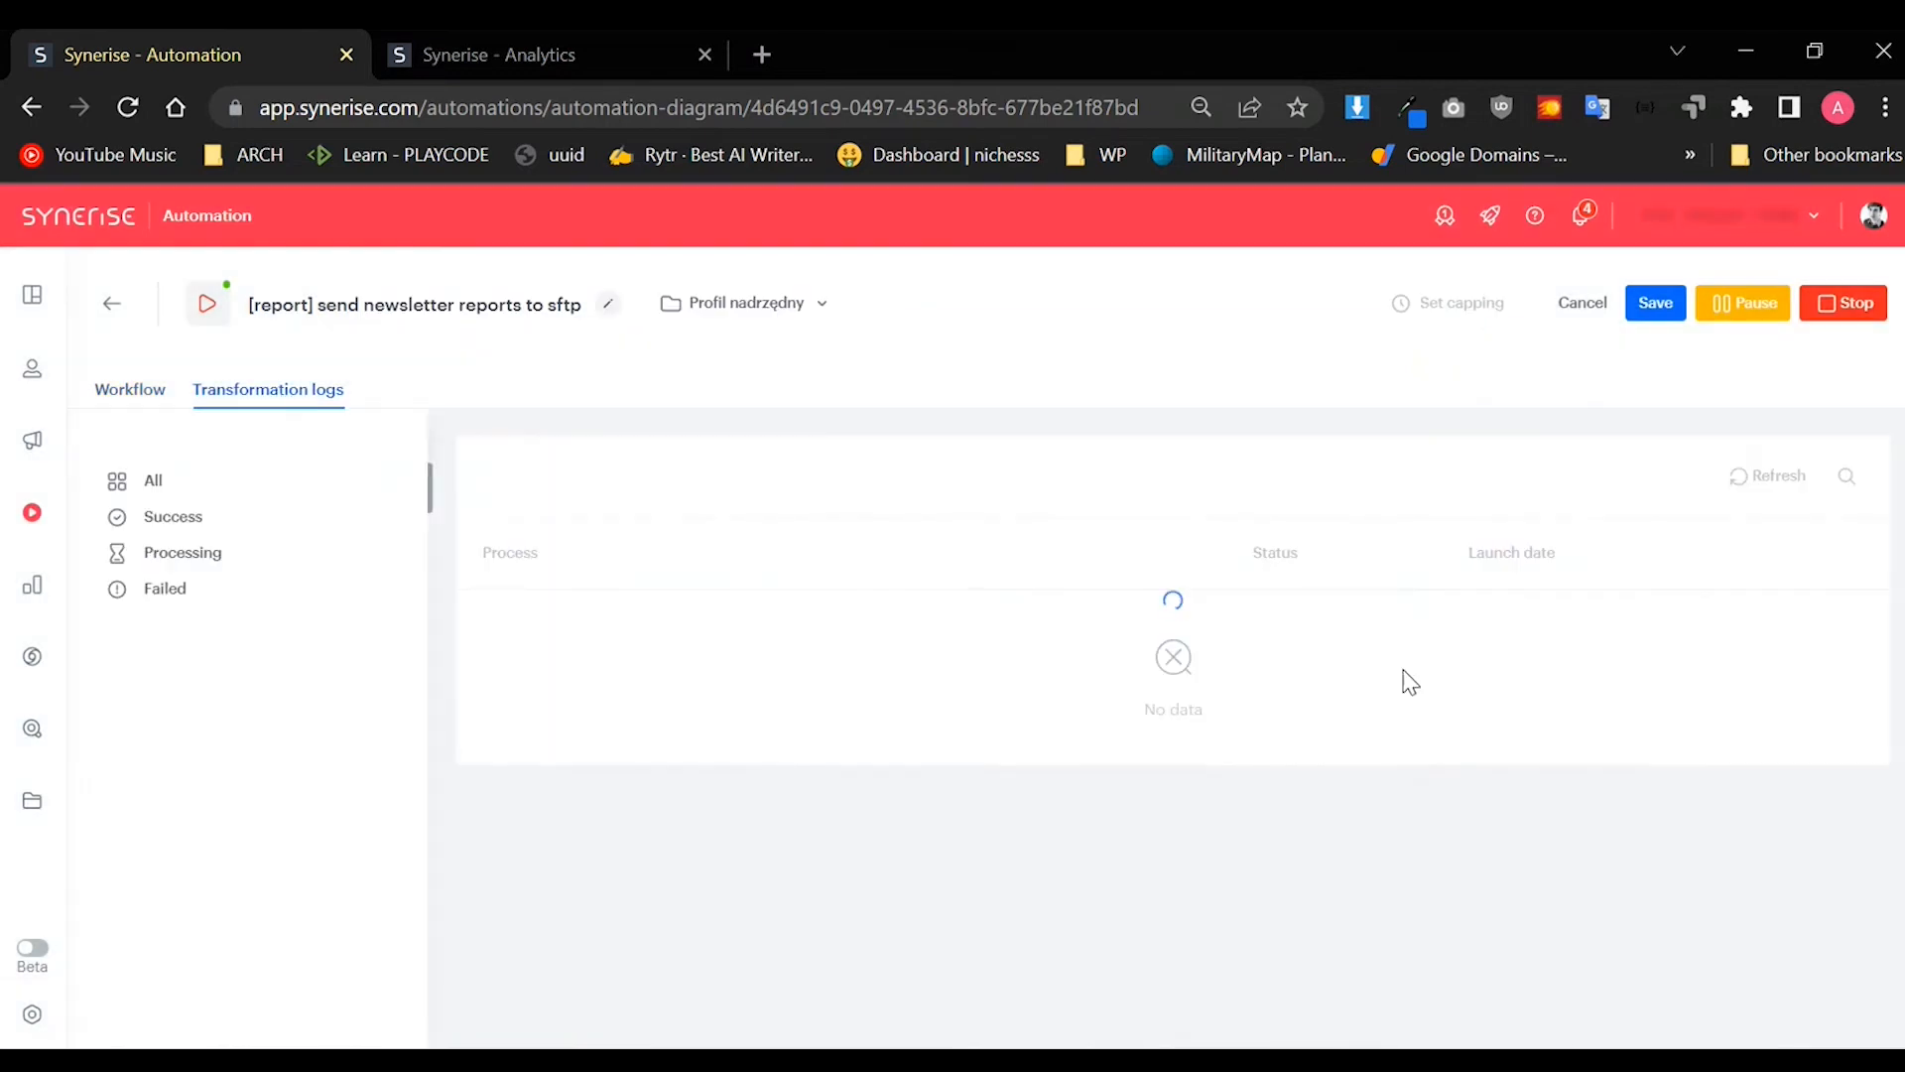
{"action": "left_click_drag", "start_coordinate": [1492, 659], "coordinate": [1535, 847]}
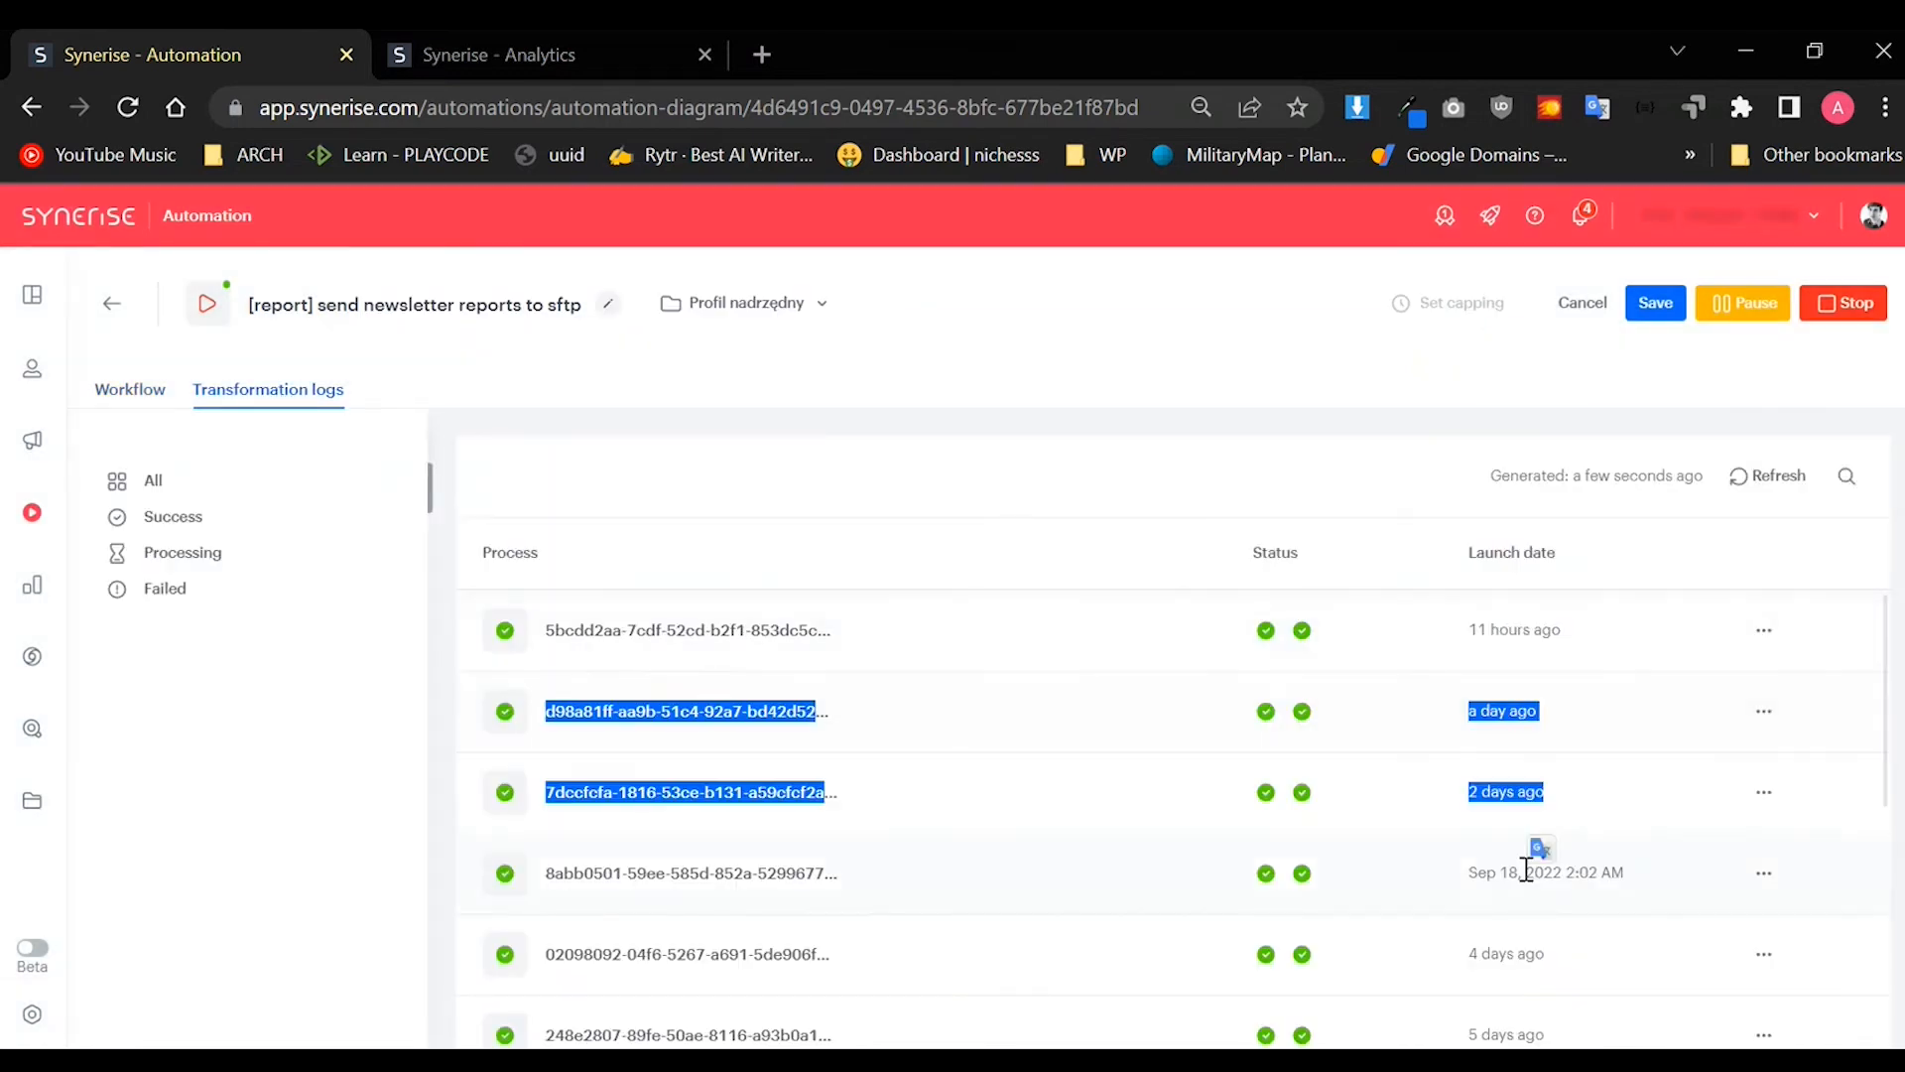
{"action": "left_click", "coordinate": [1535, 794]}
{"action": "left_click_drag", "start_coordinate": [1499, 627], "coordinate": [1482, 625]}
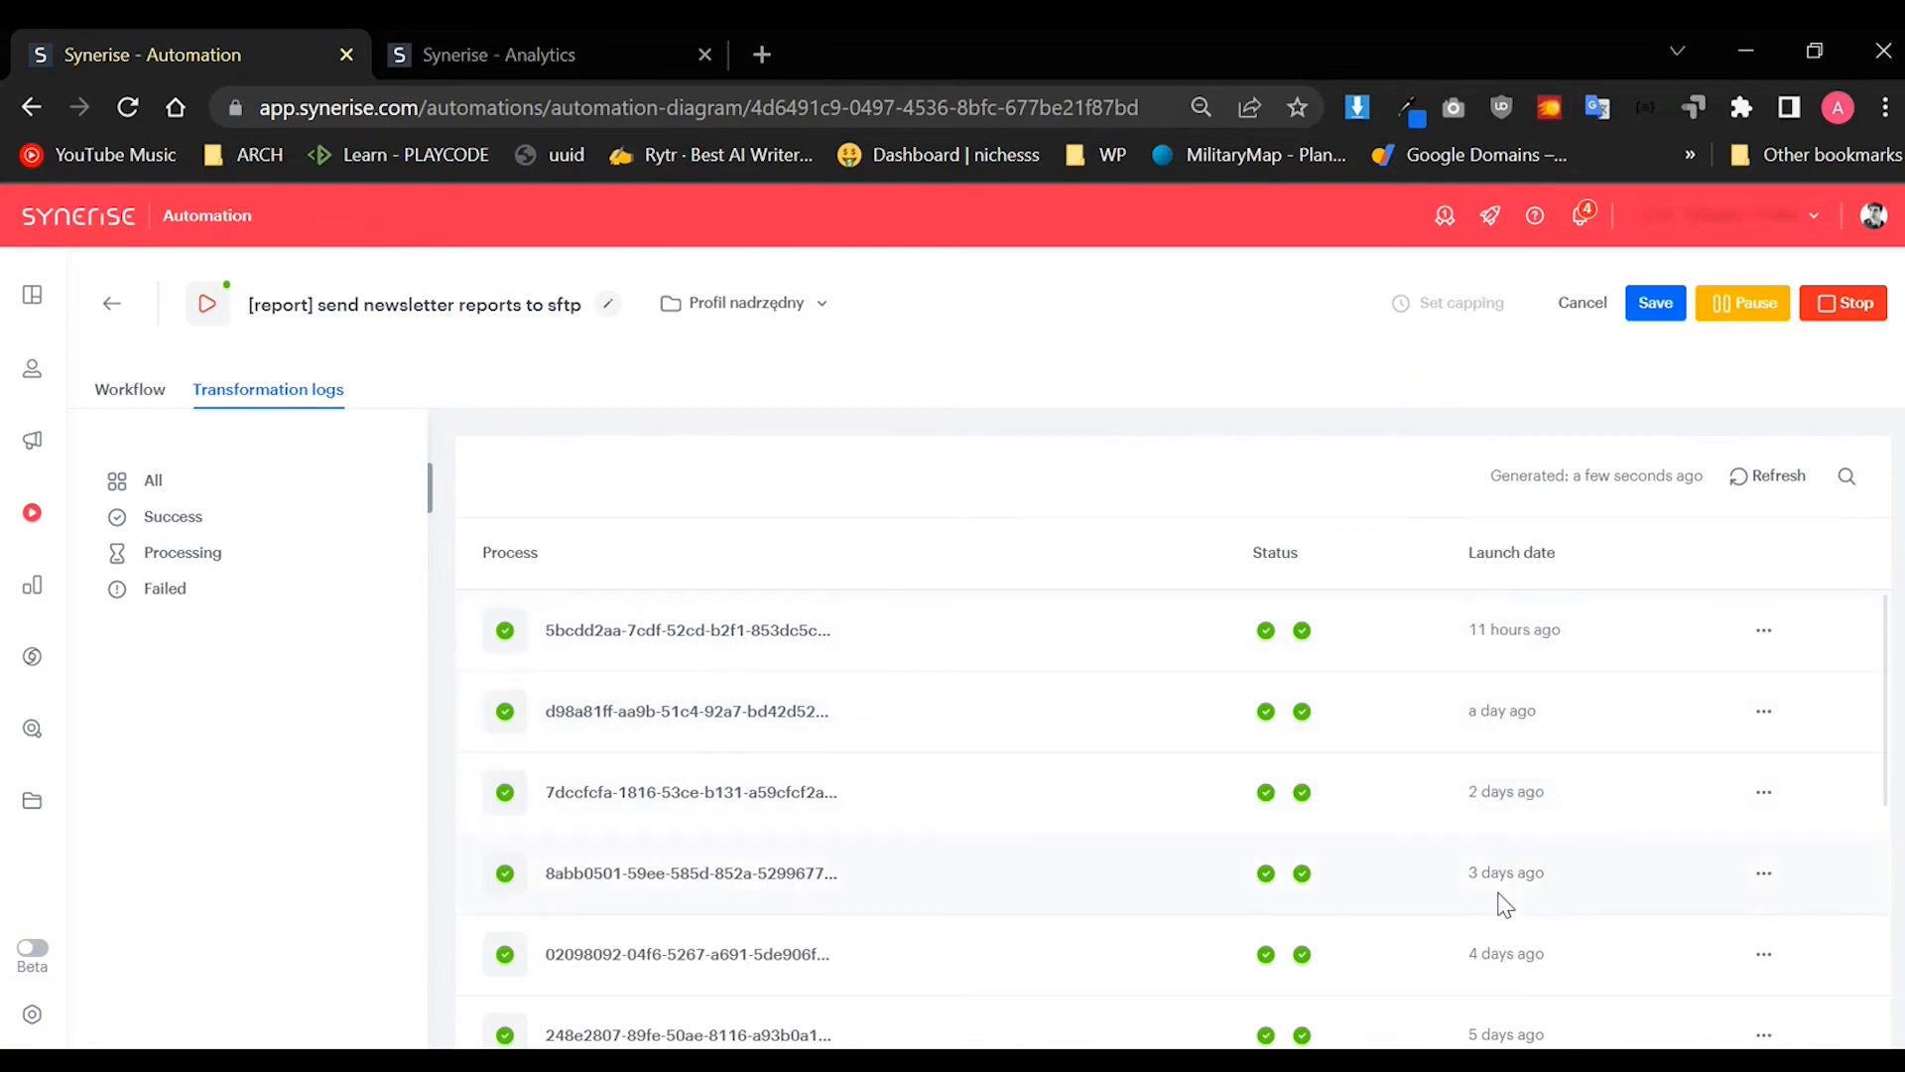
Step: Return to the workflow diagram and shift the Scheduled Run node slightly closer into line with the other nodes
{"action": "left_click", "coordinate": [114, 395]}
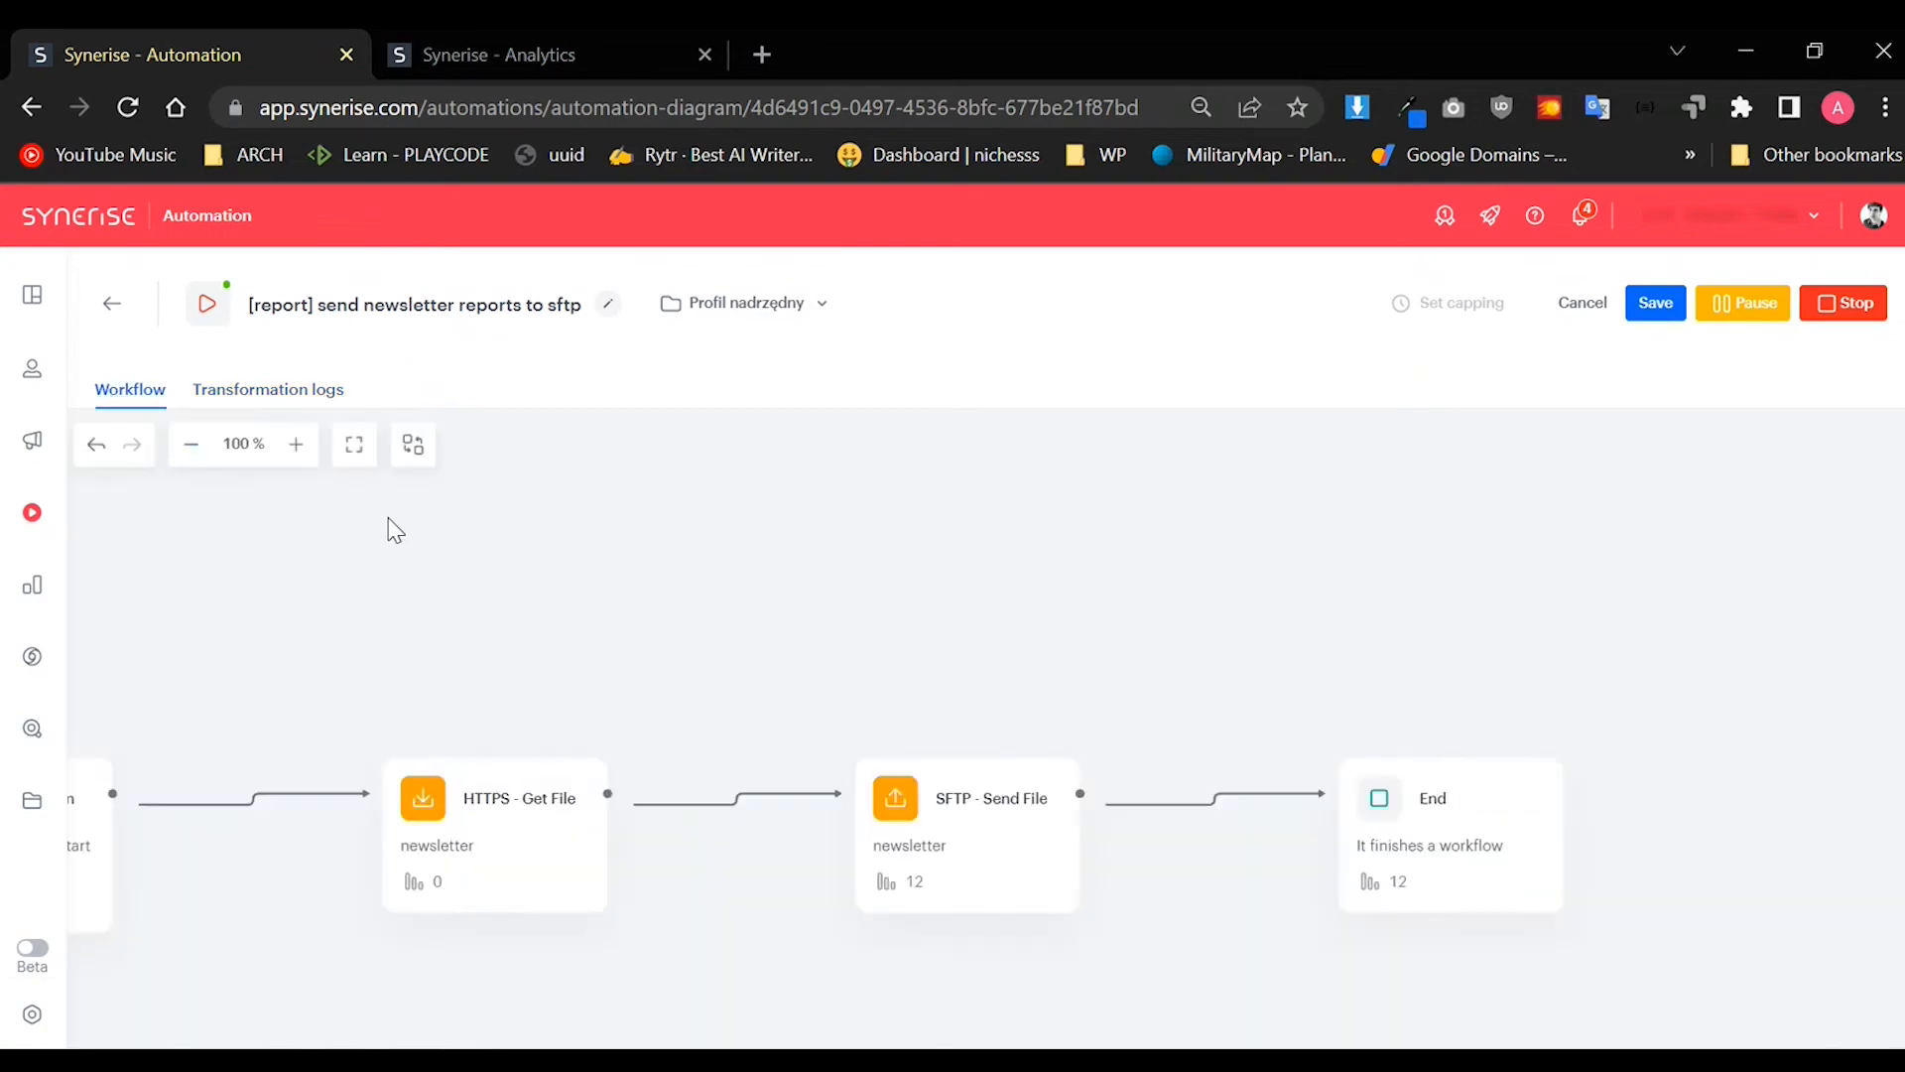
{"action": "left_click_drag", "start_coordinate": [656, 630], "coordinate": [872, 587]}
{"action": "mouse_move", "coordinate": [171, 796]}
{"action": "left_mouse_down"}
{"action": "mouse_move", "coordinate": [192, 769]}
{"action": "mouse_move", "coordinate": [183, 790]}
{"action": "left_mouse_up"}
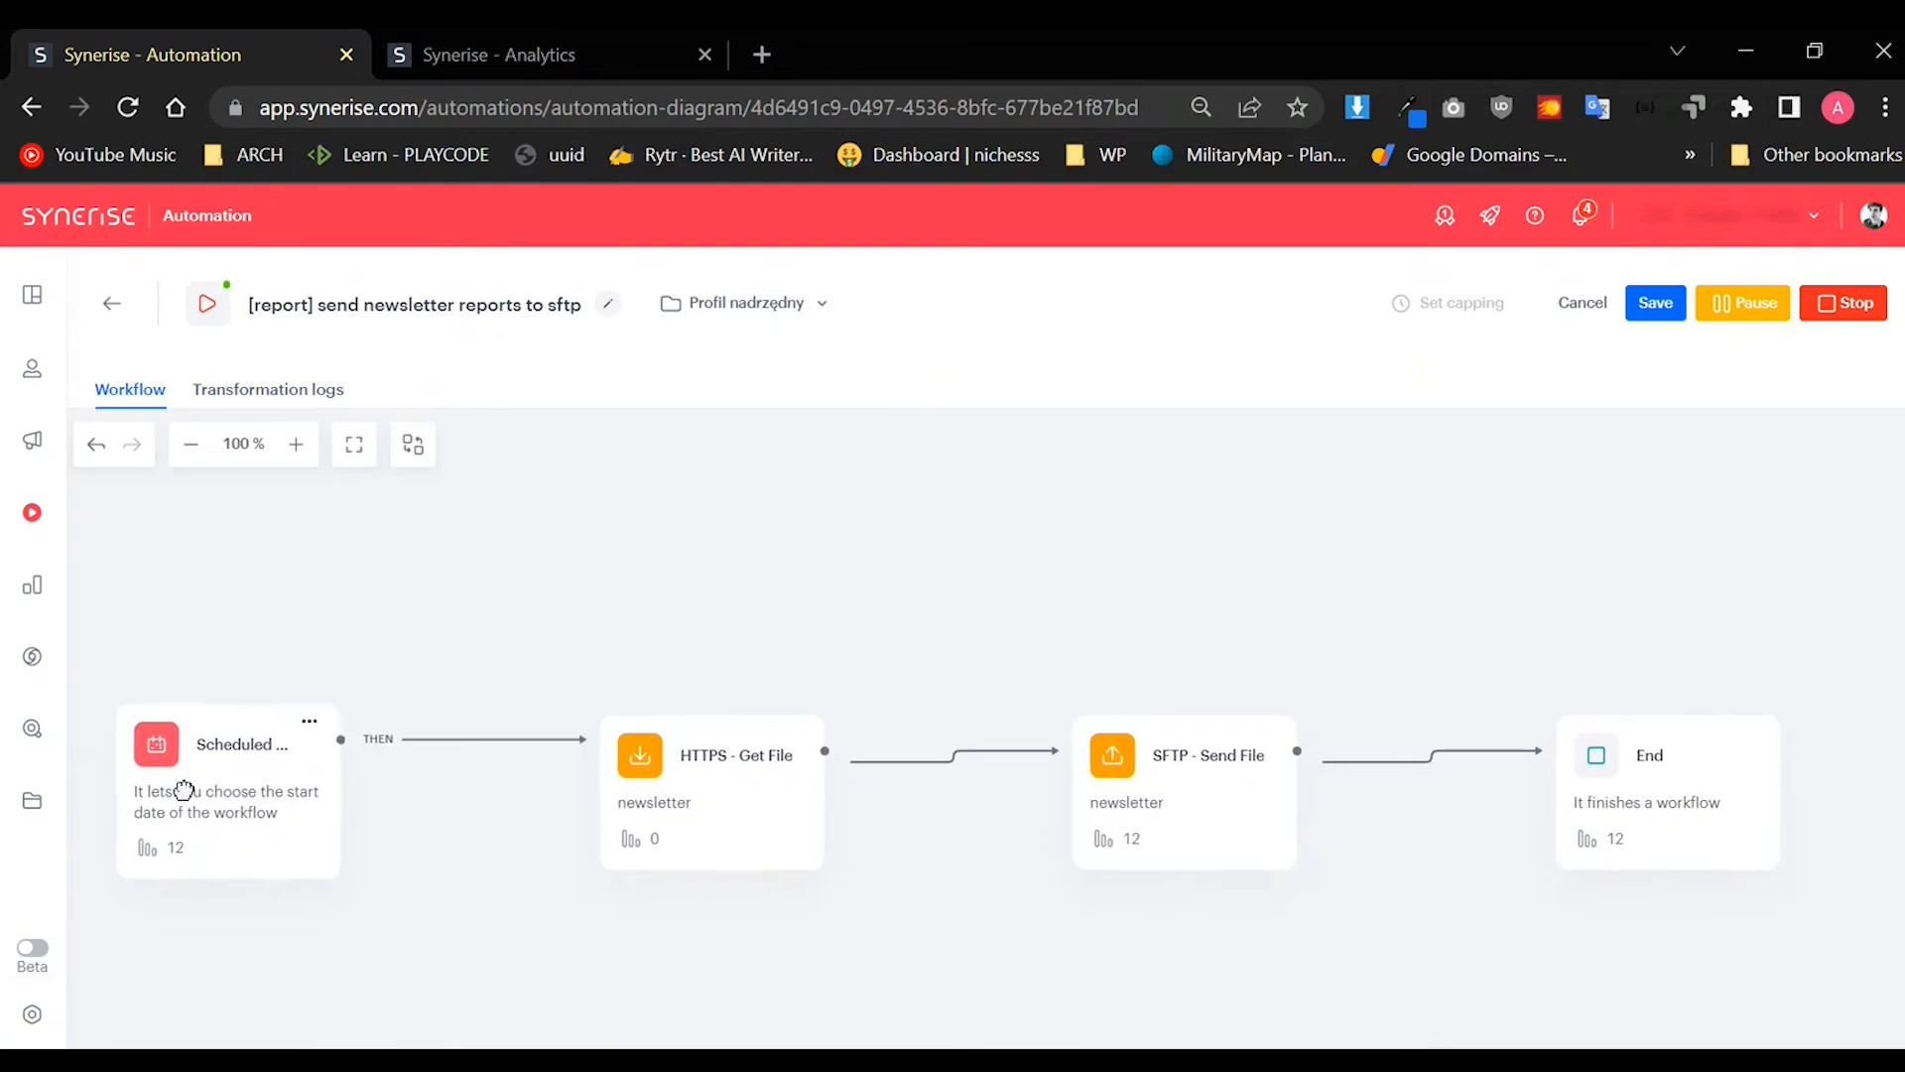
Step: Open the settings of the HTTPS - Get File node and look over its title and connection setup
{"action": "left_click", "coordinate": [659, 762]}
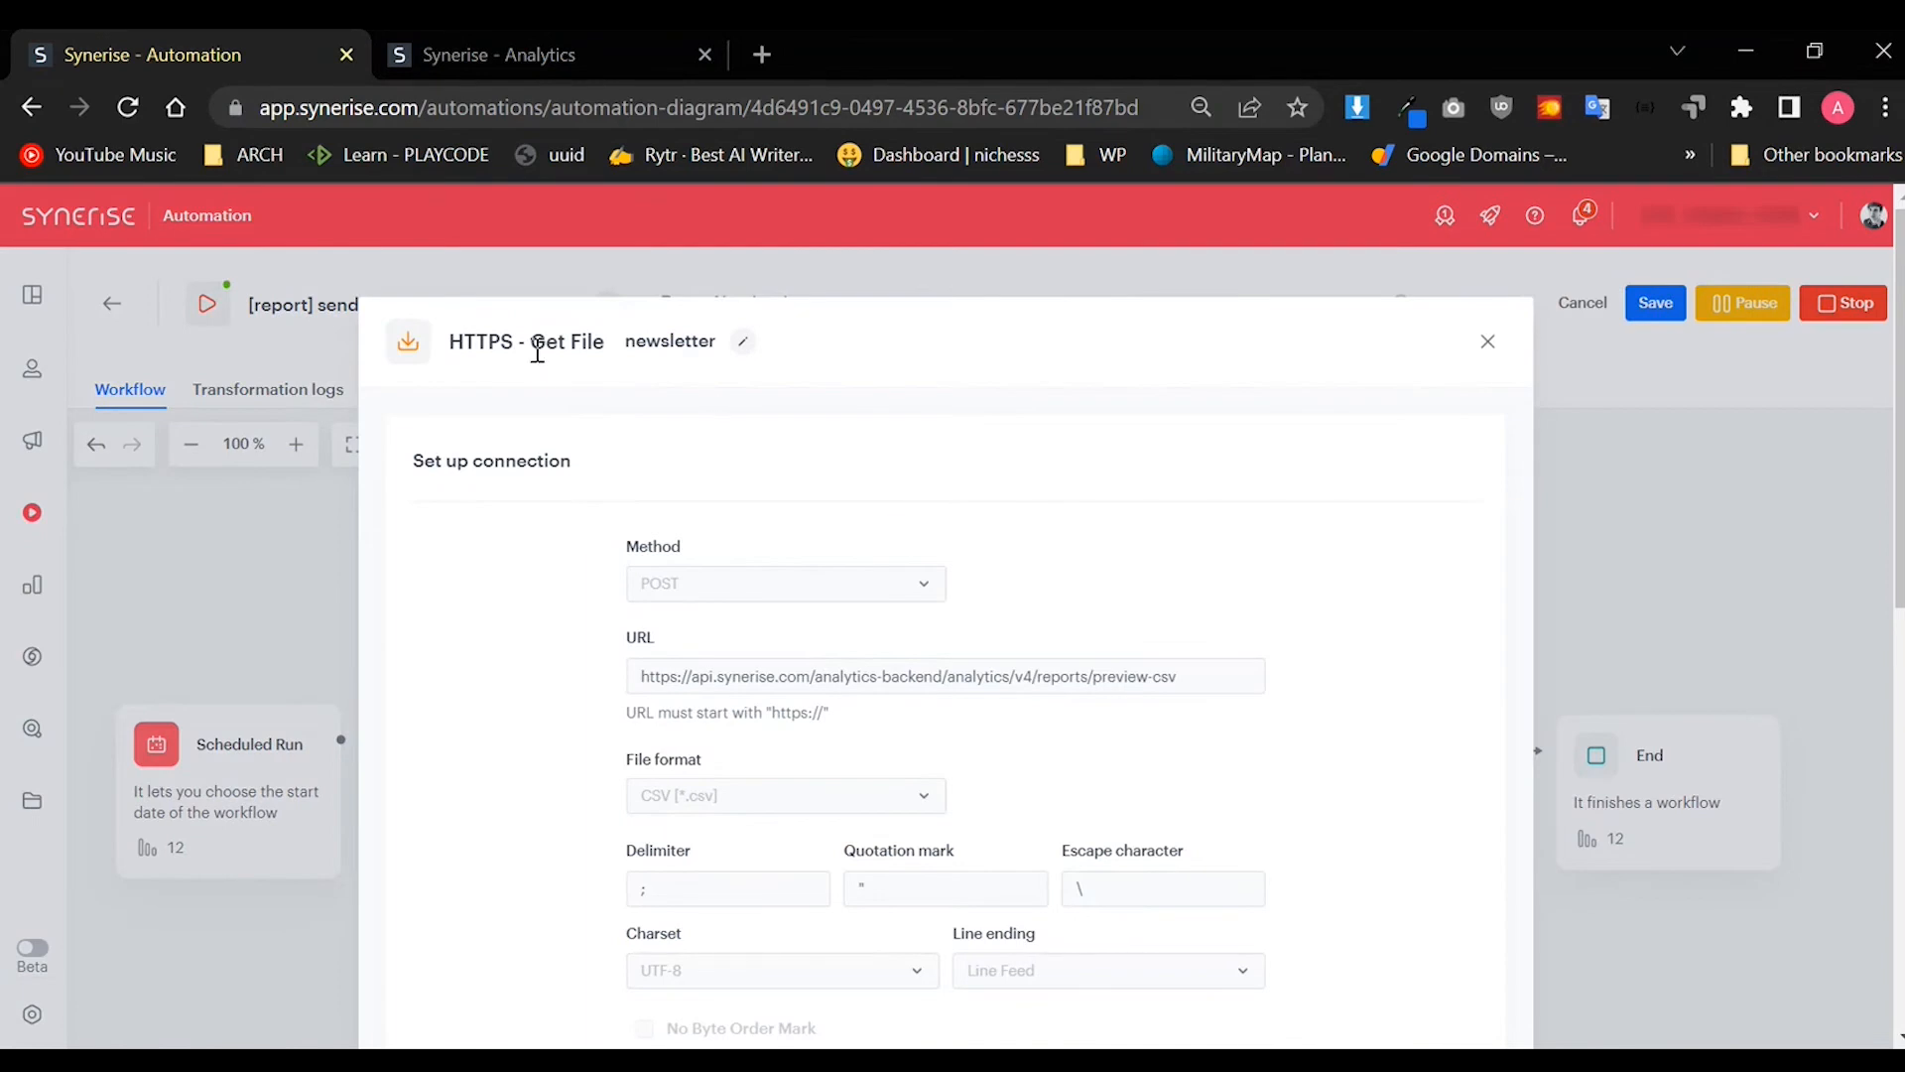
{"action": "left_click", "coordinate": [1678, 617]}
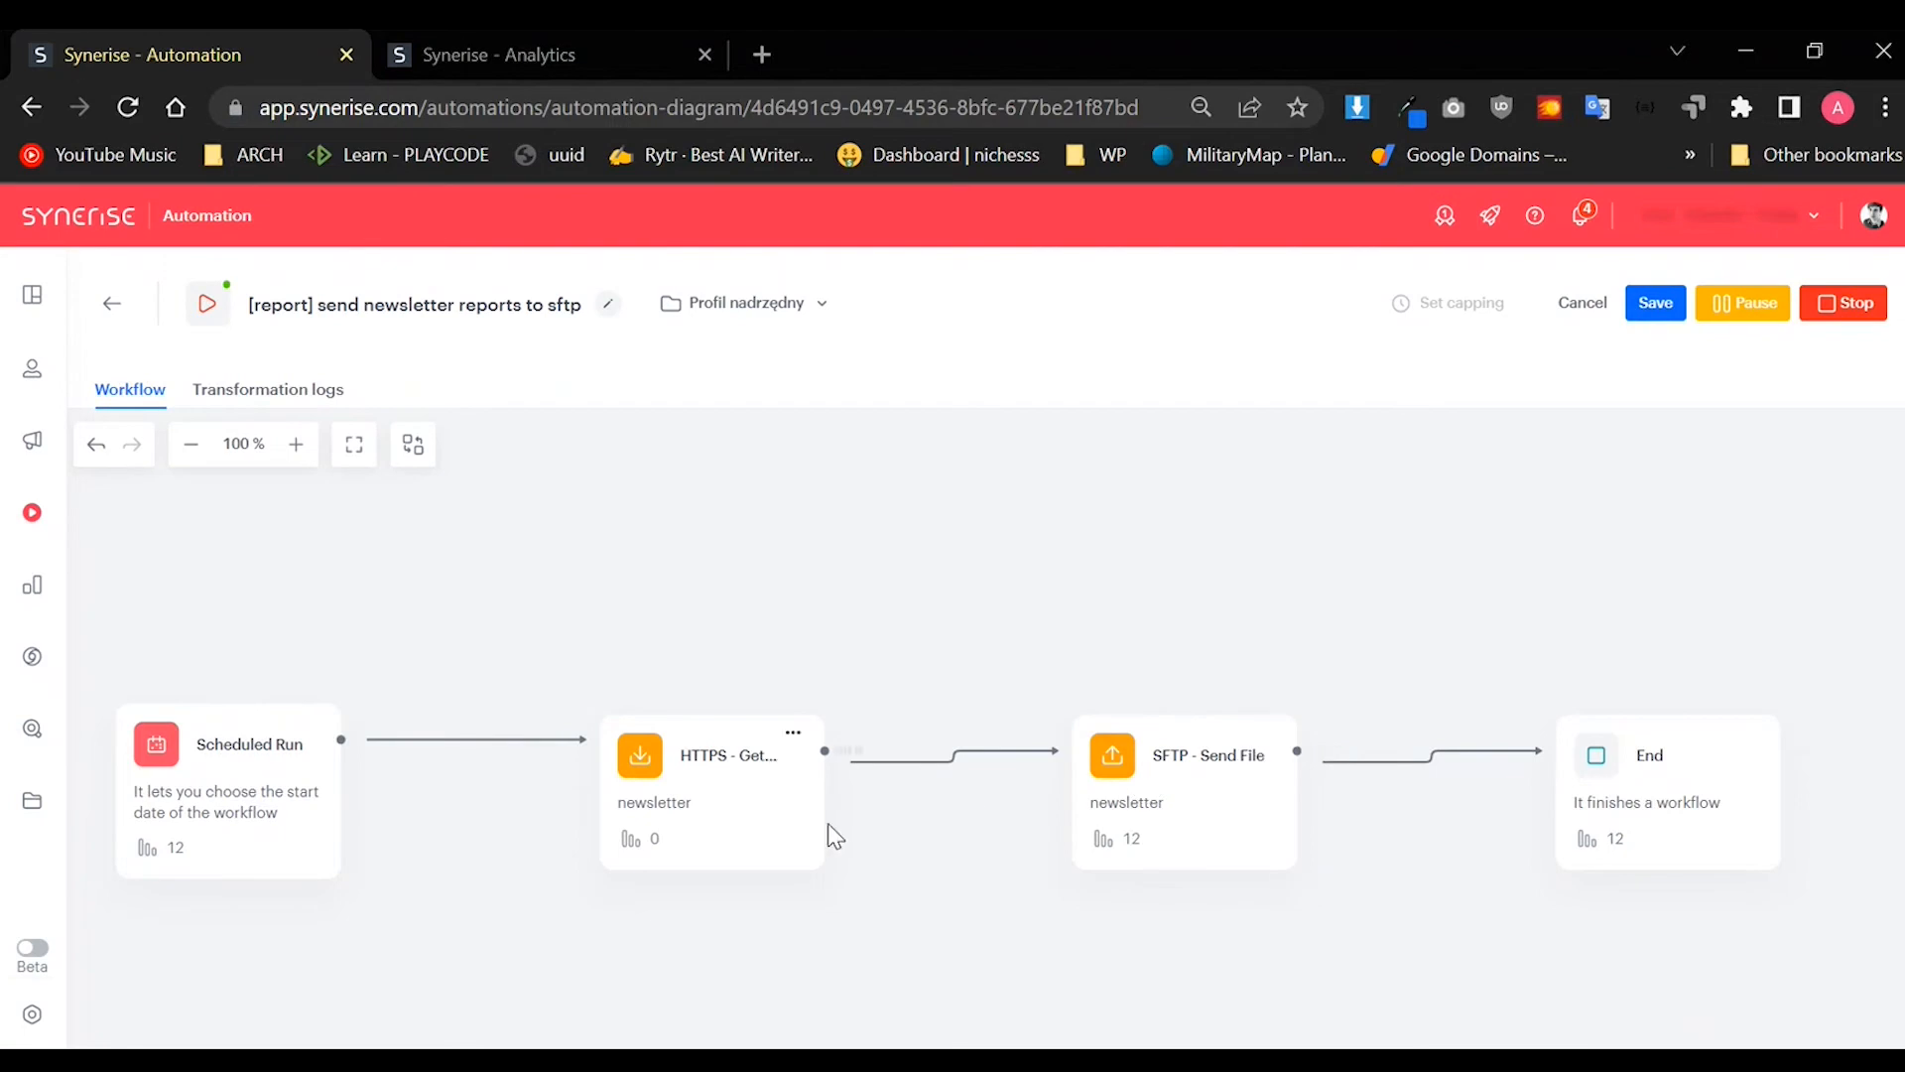
{"action": "left_click", "coordinate": [739, 797]}
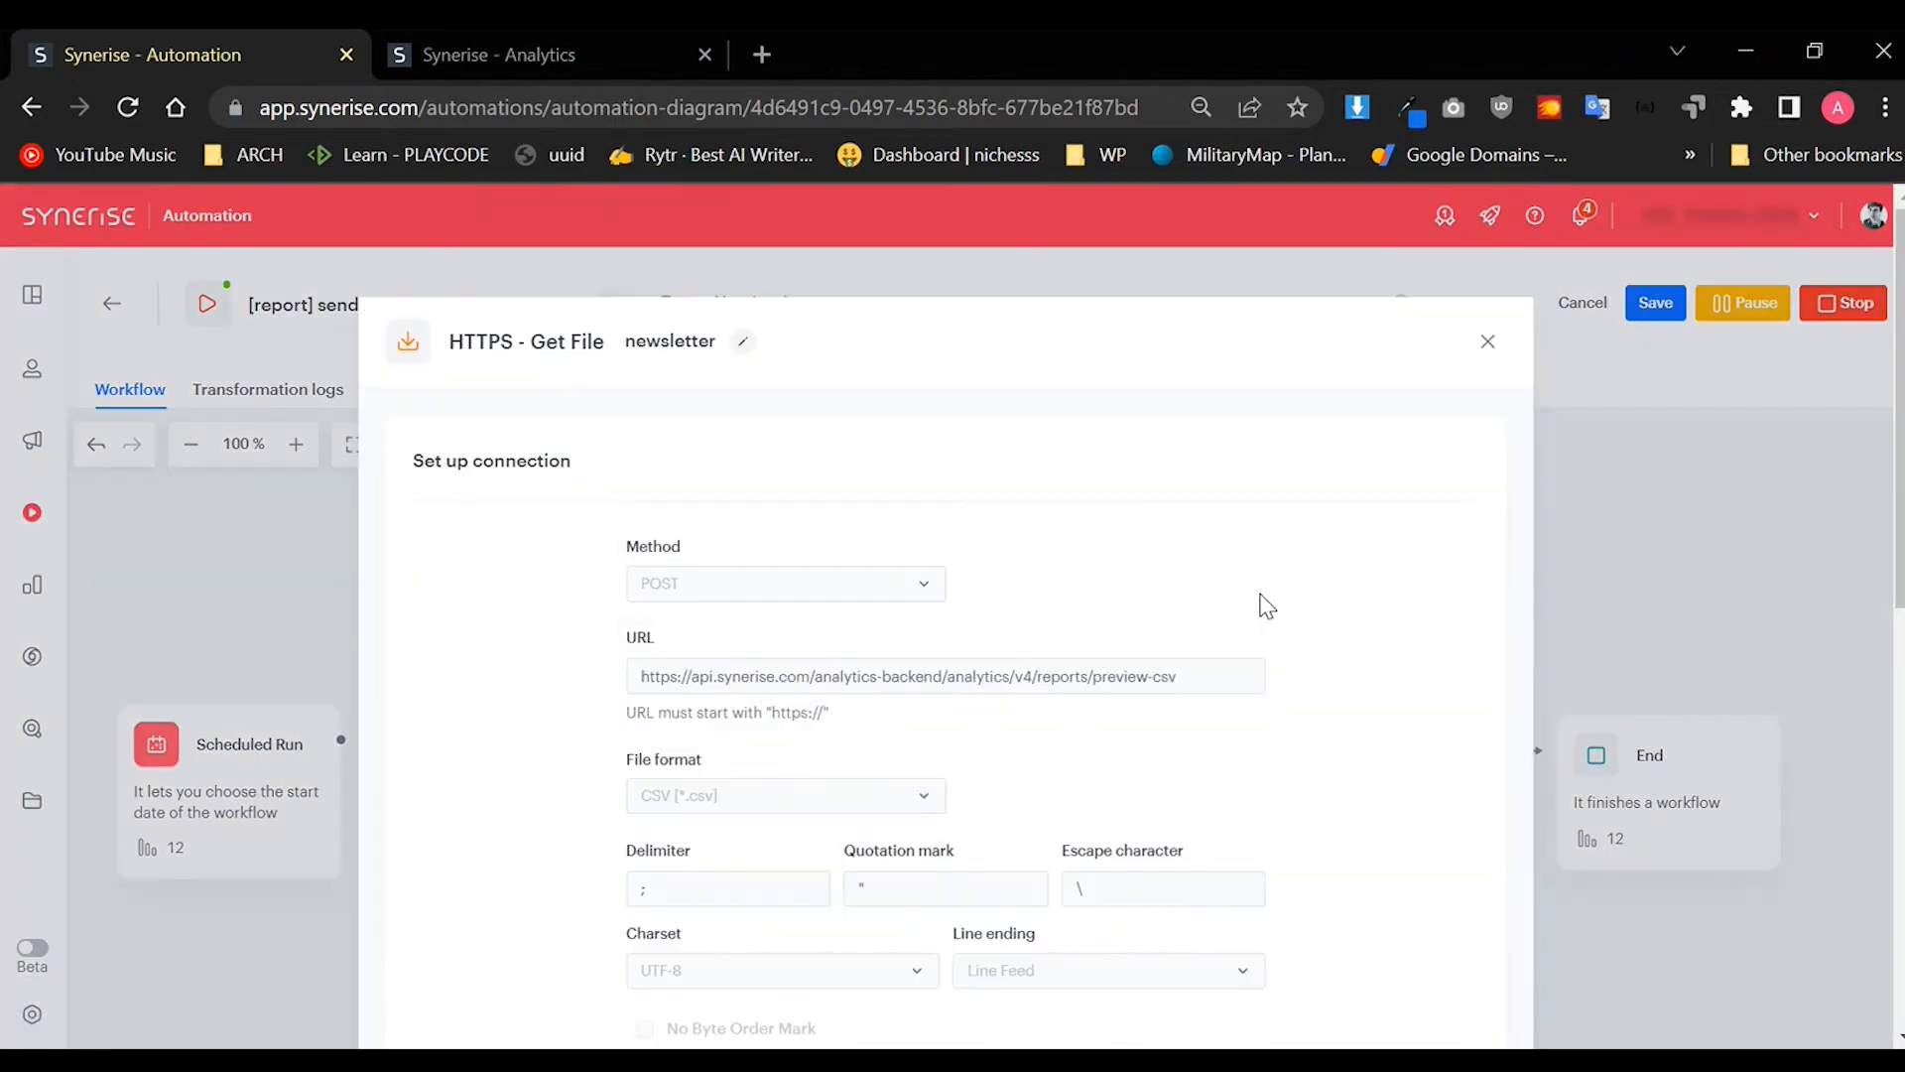
{"action": "scroll", "coordinate": [1349, 568], "scroll_direction": "down", "scroll_amount": 2}
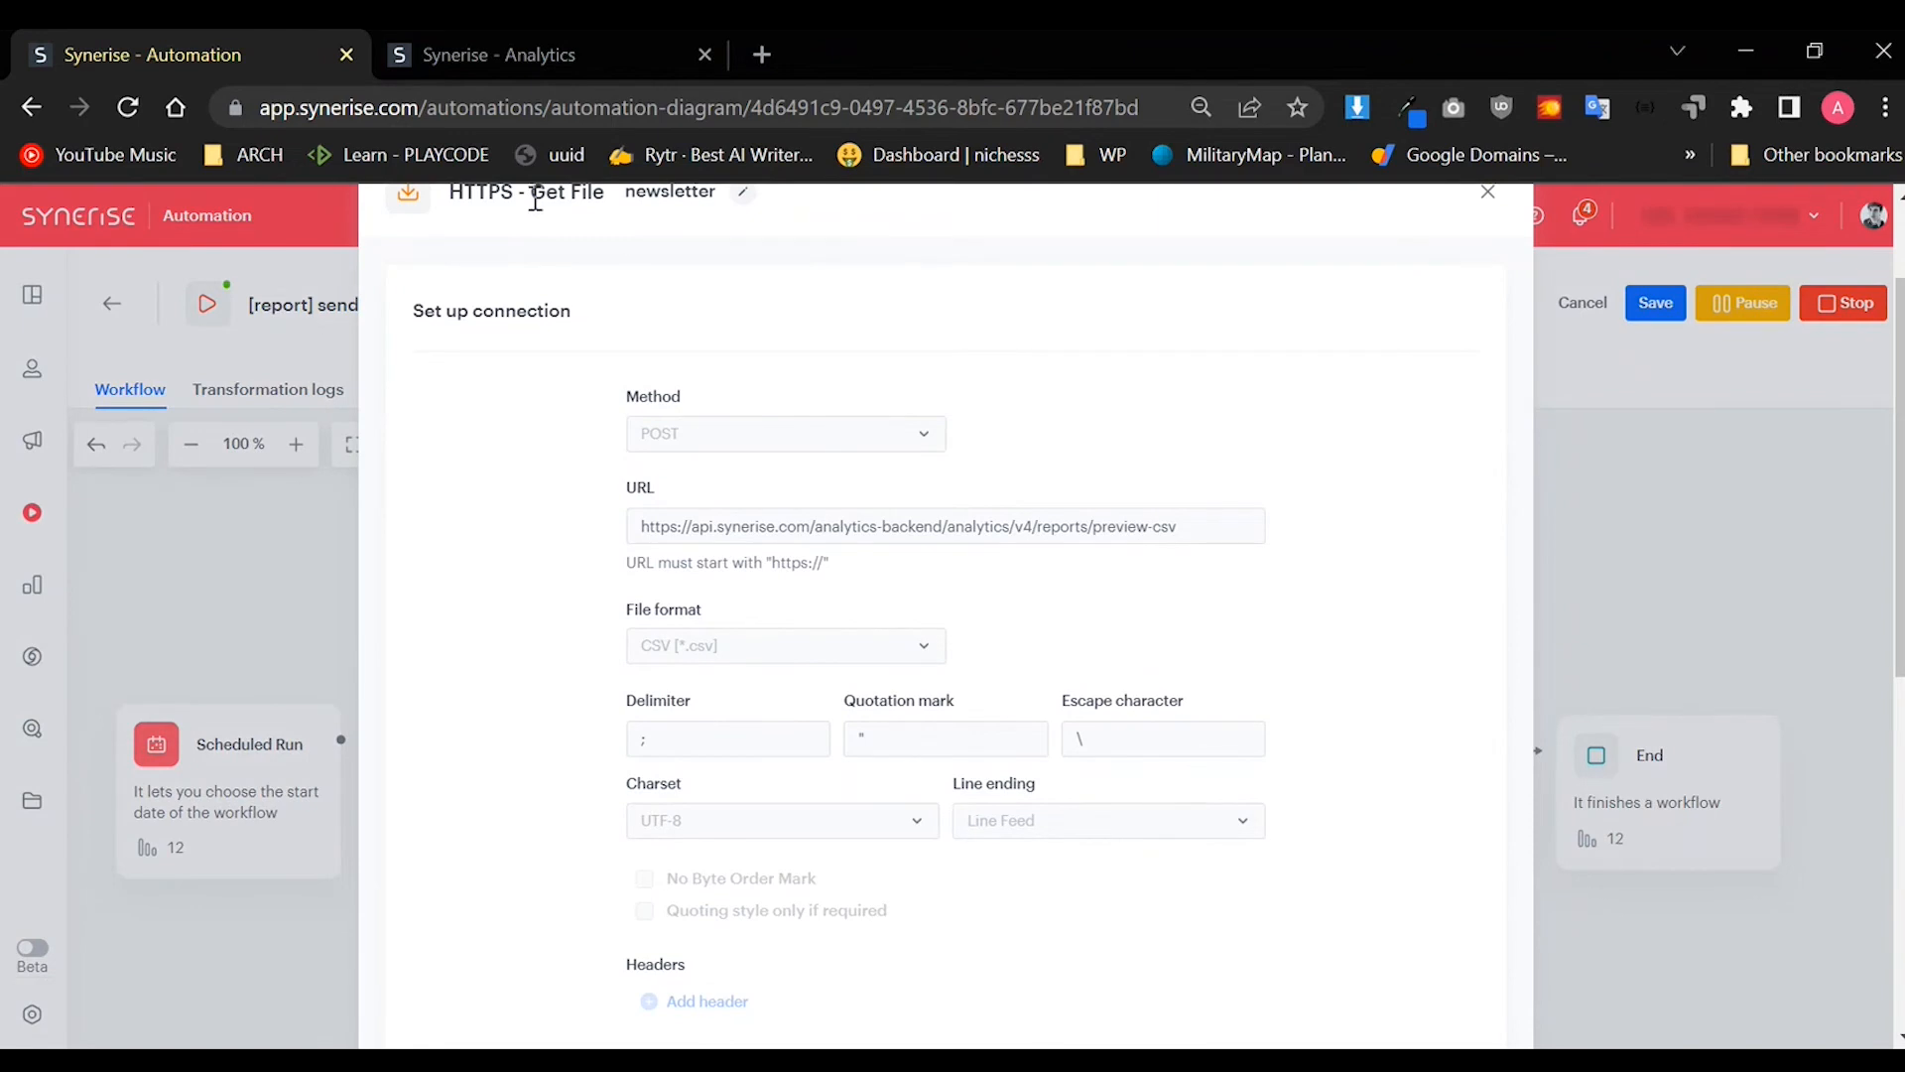
{"action": "scroll", "coordinate": [695, 308], "scroll_direction": "up", "scroll_amount": 2}
{"action": "left_click_drag", "start_coordinate": [452, 342], "coordinate": [607, 355]}
{"action": "left_click", "coordinate": [545, 349]}
{"action": "left_click", "coordinate": [534, 349]}
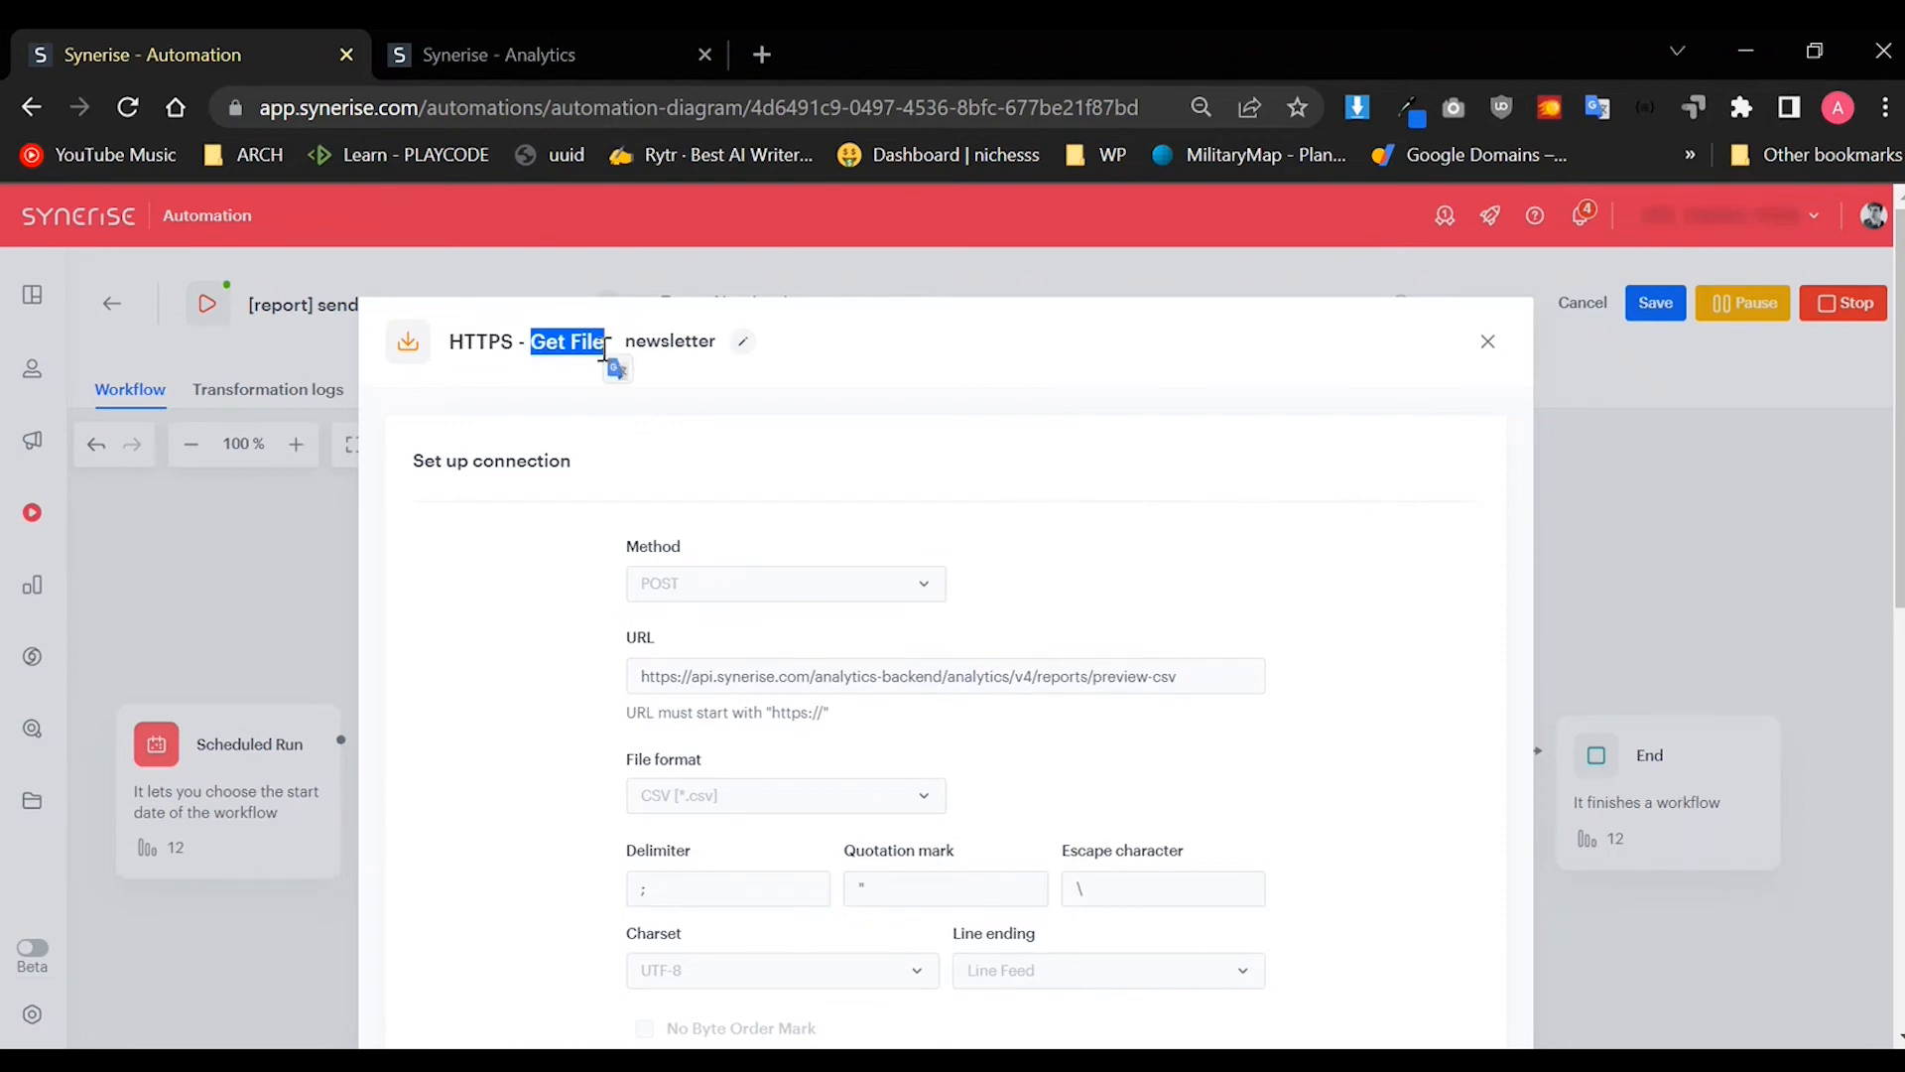
{"action": "left_click", "coordinate": [856, 382]}
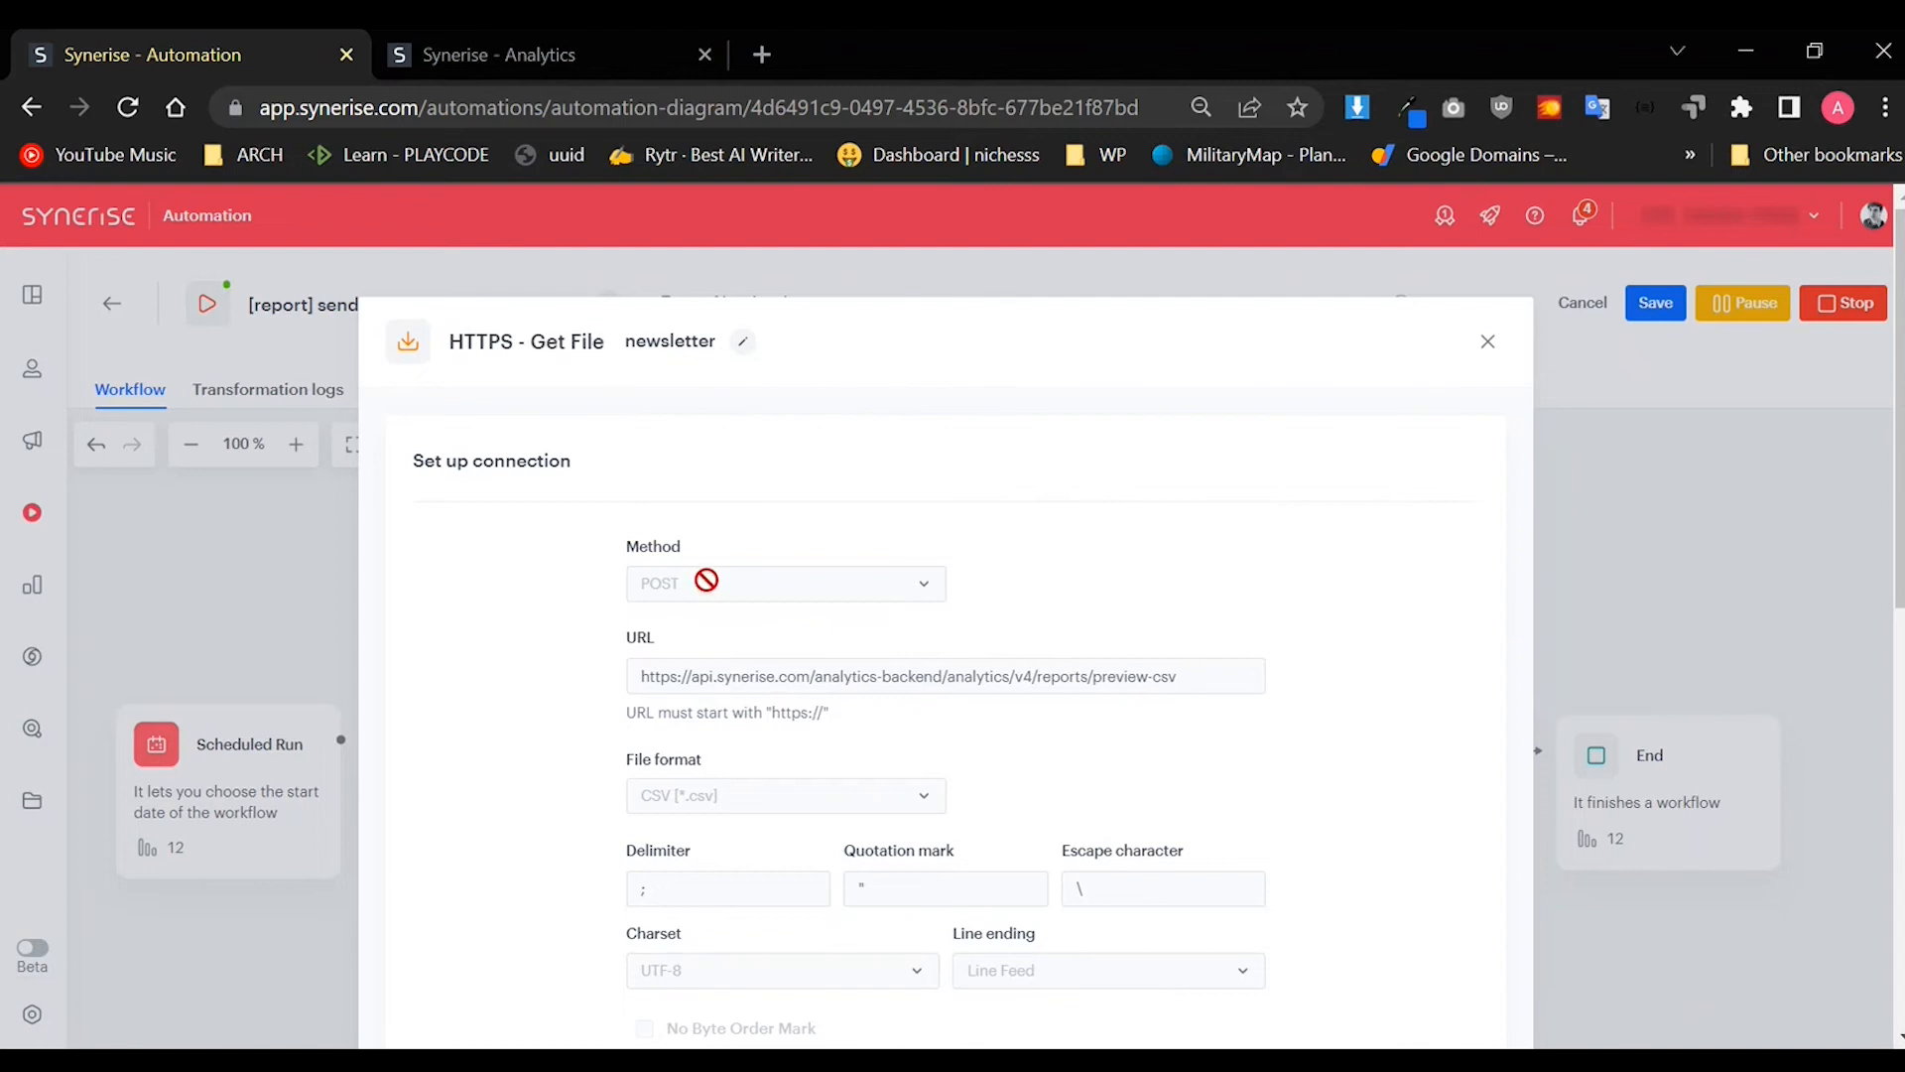
Step: Examine the preview-csv ending of the node's URL and the JSON in its request body
{"action": "left_click_drag", "start_coordinate": [1185, 675], "coordinate": [1094, 683]}
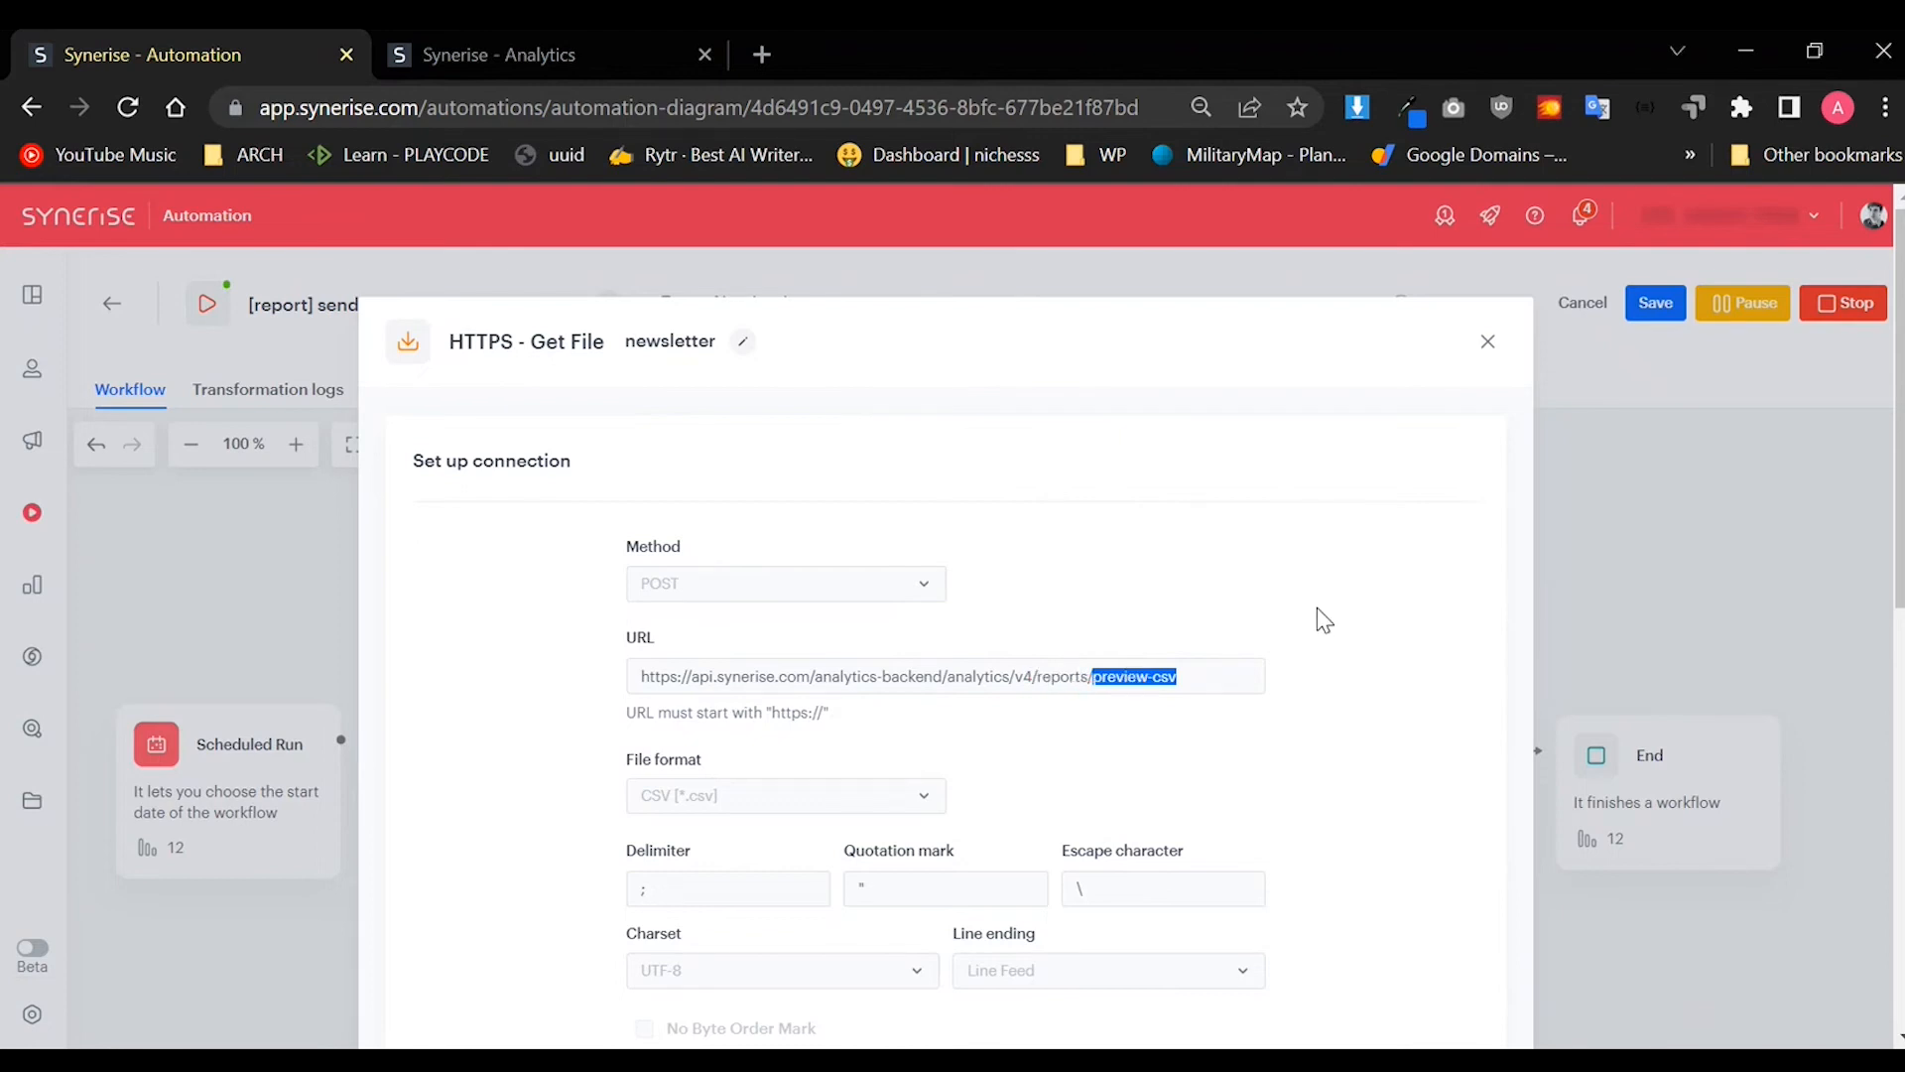
{"action": "scroll", "coordinate": [1190, 719], "scroll_direction": "down", "scroll_amount": 6}
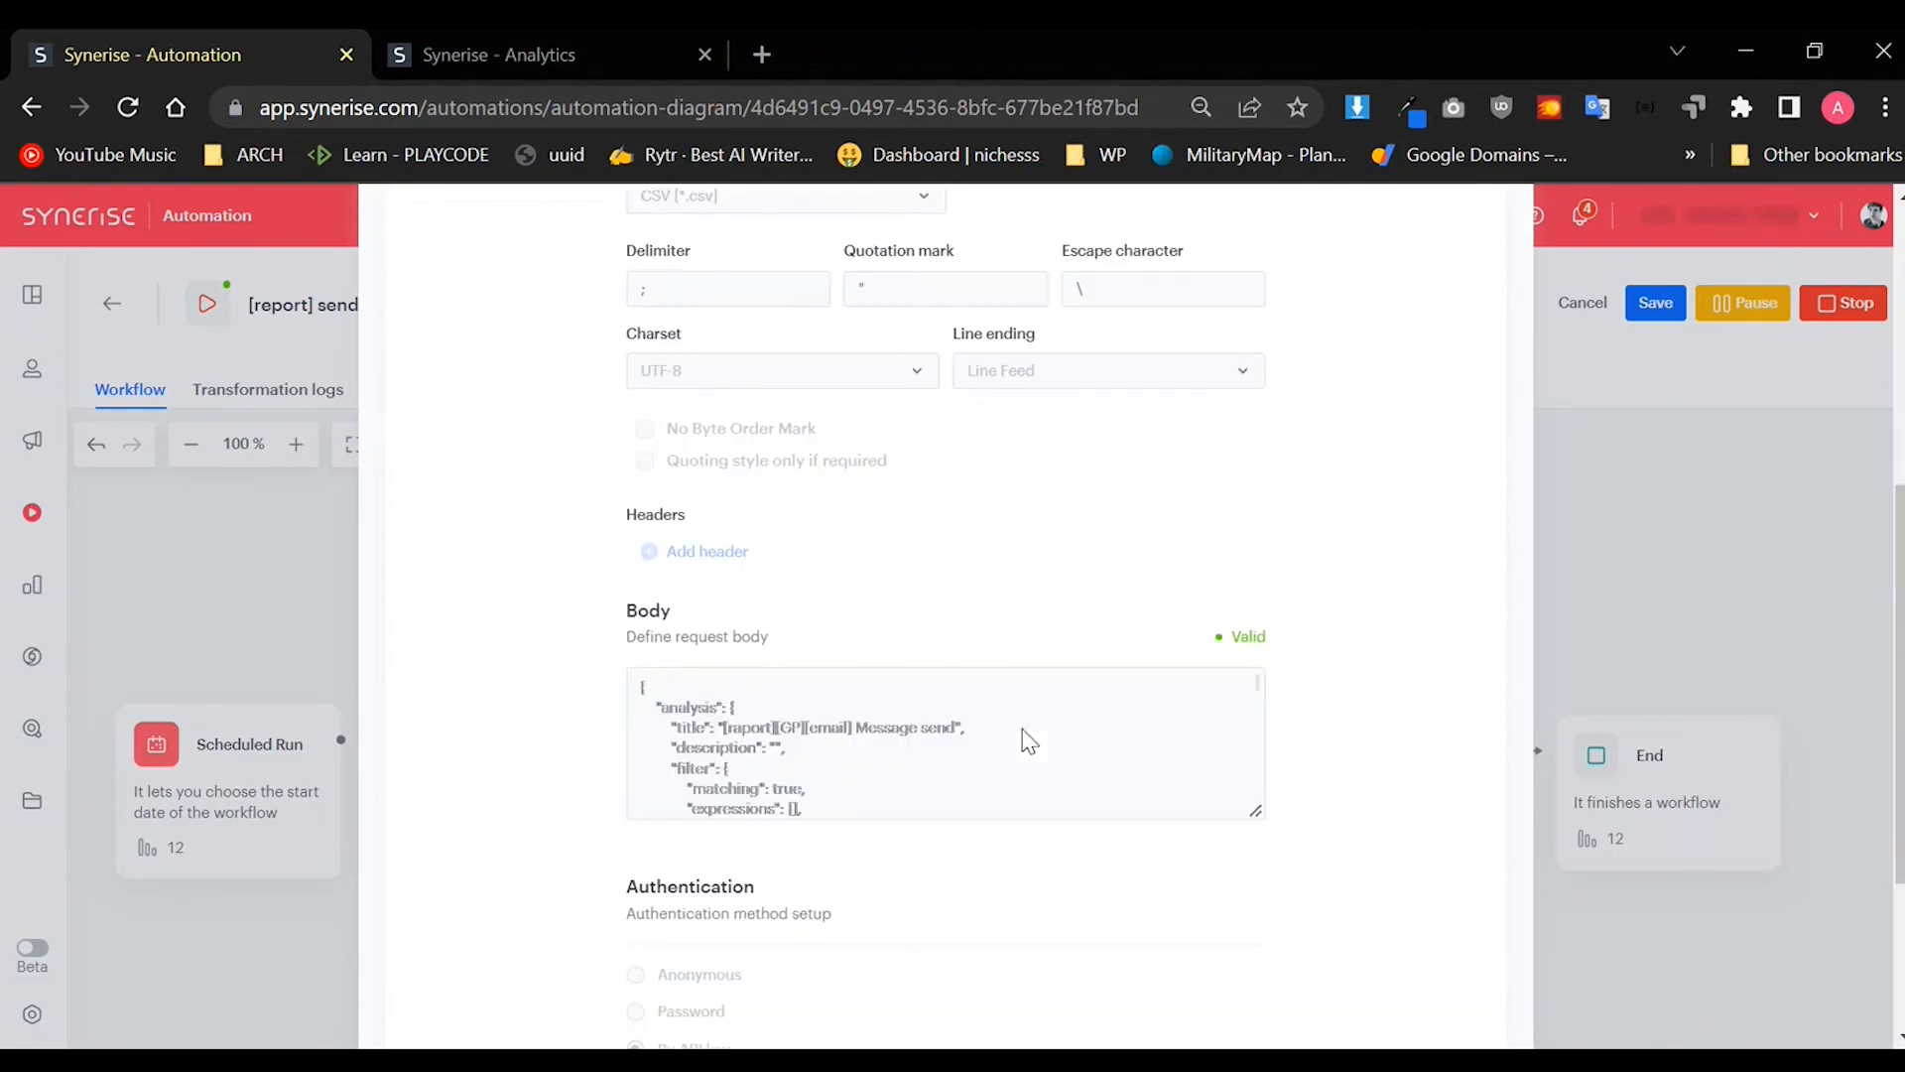
{"action": "left_click_drag", "start_coordinate": [629, 689], "coordinate": [830, 742]}
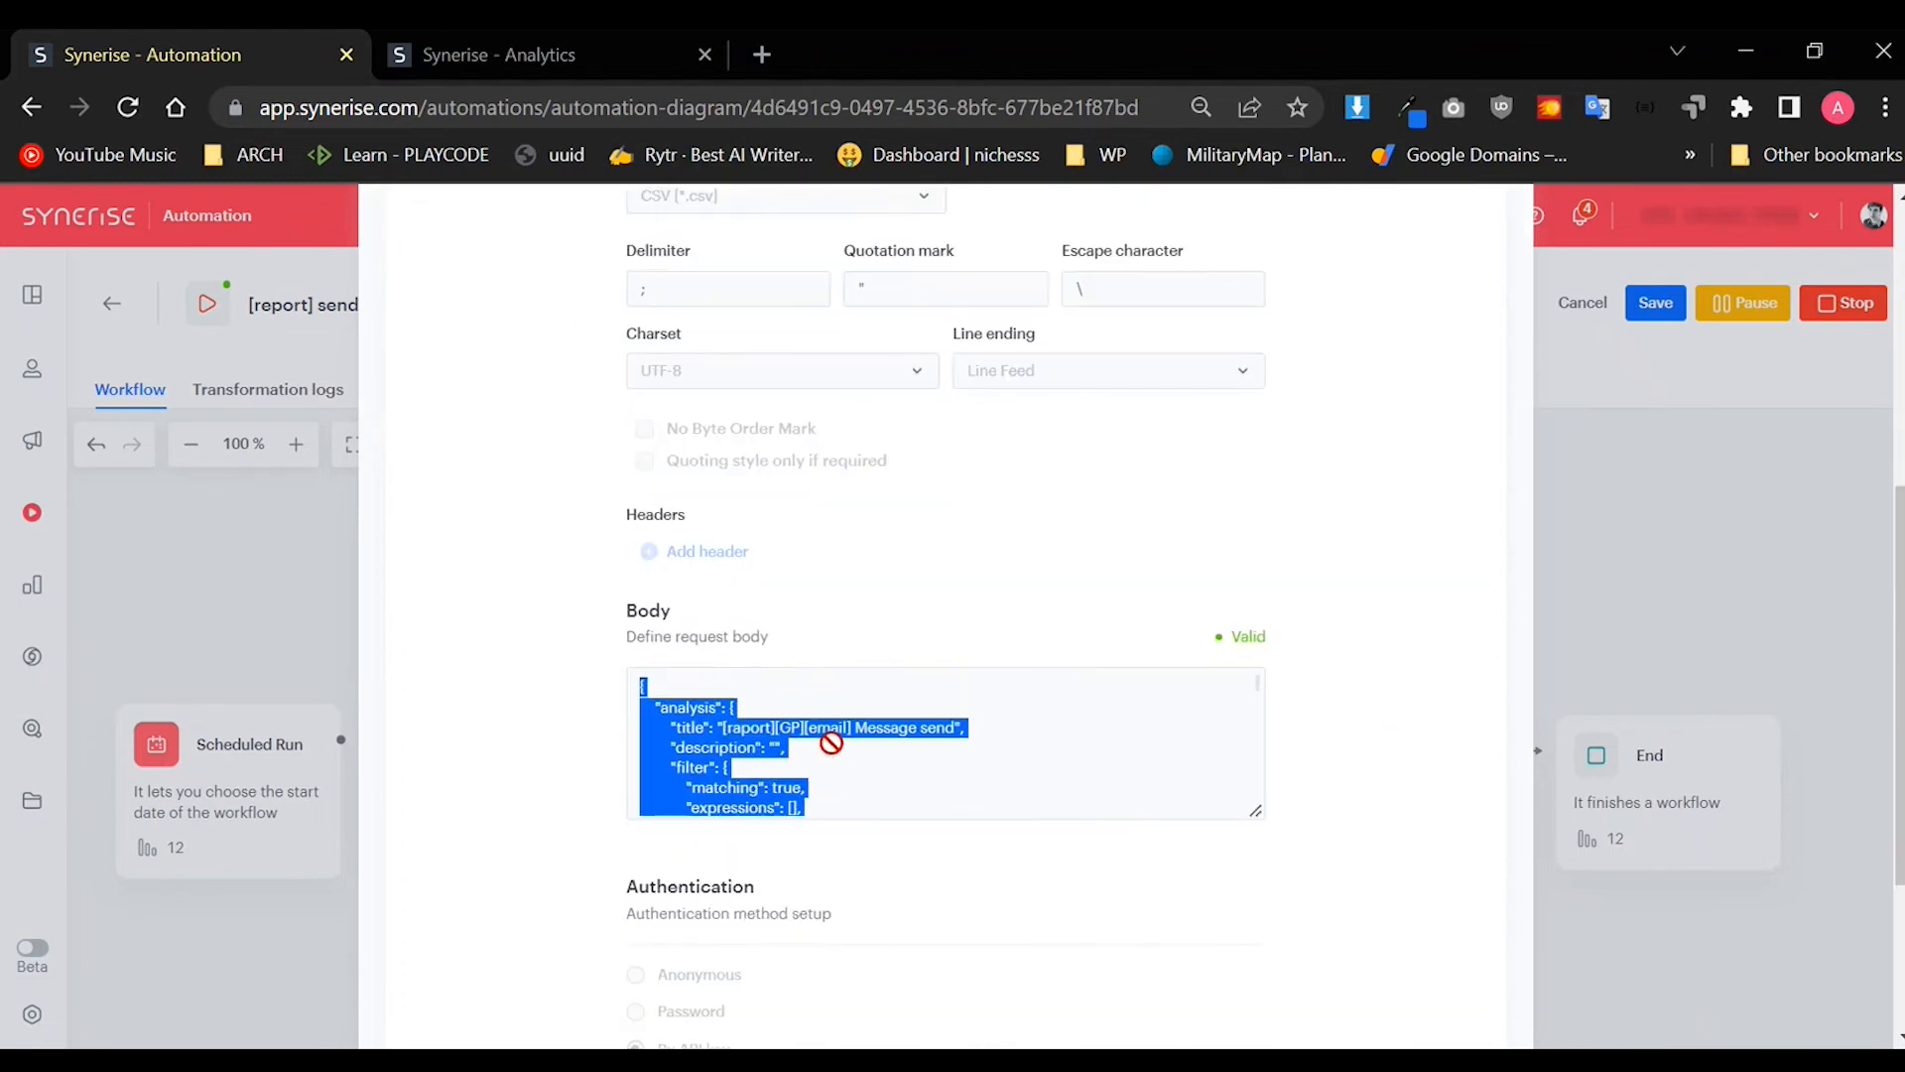
{"action": "left_click", "coordinate": [831, 742]}
{"action": "left_click_drag", "start_coordinate": [631, 683], "coordinate": [723, 701]}
{"action": "double_click", "coordinate": [637, 611]}
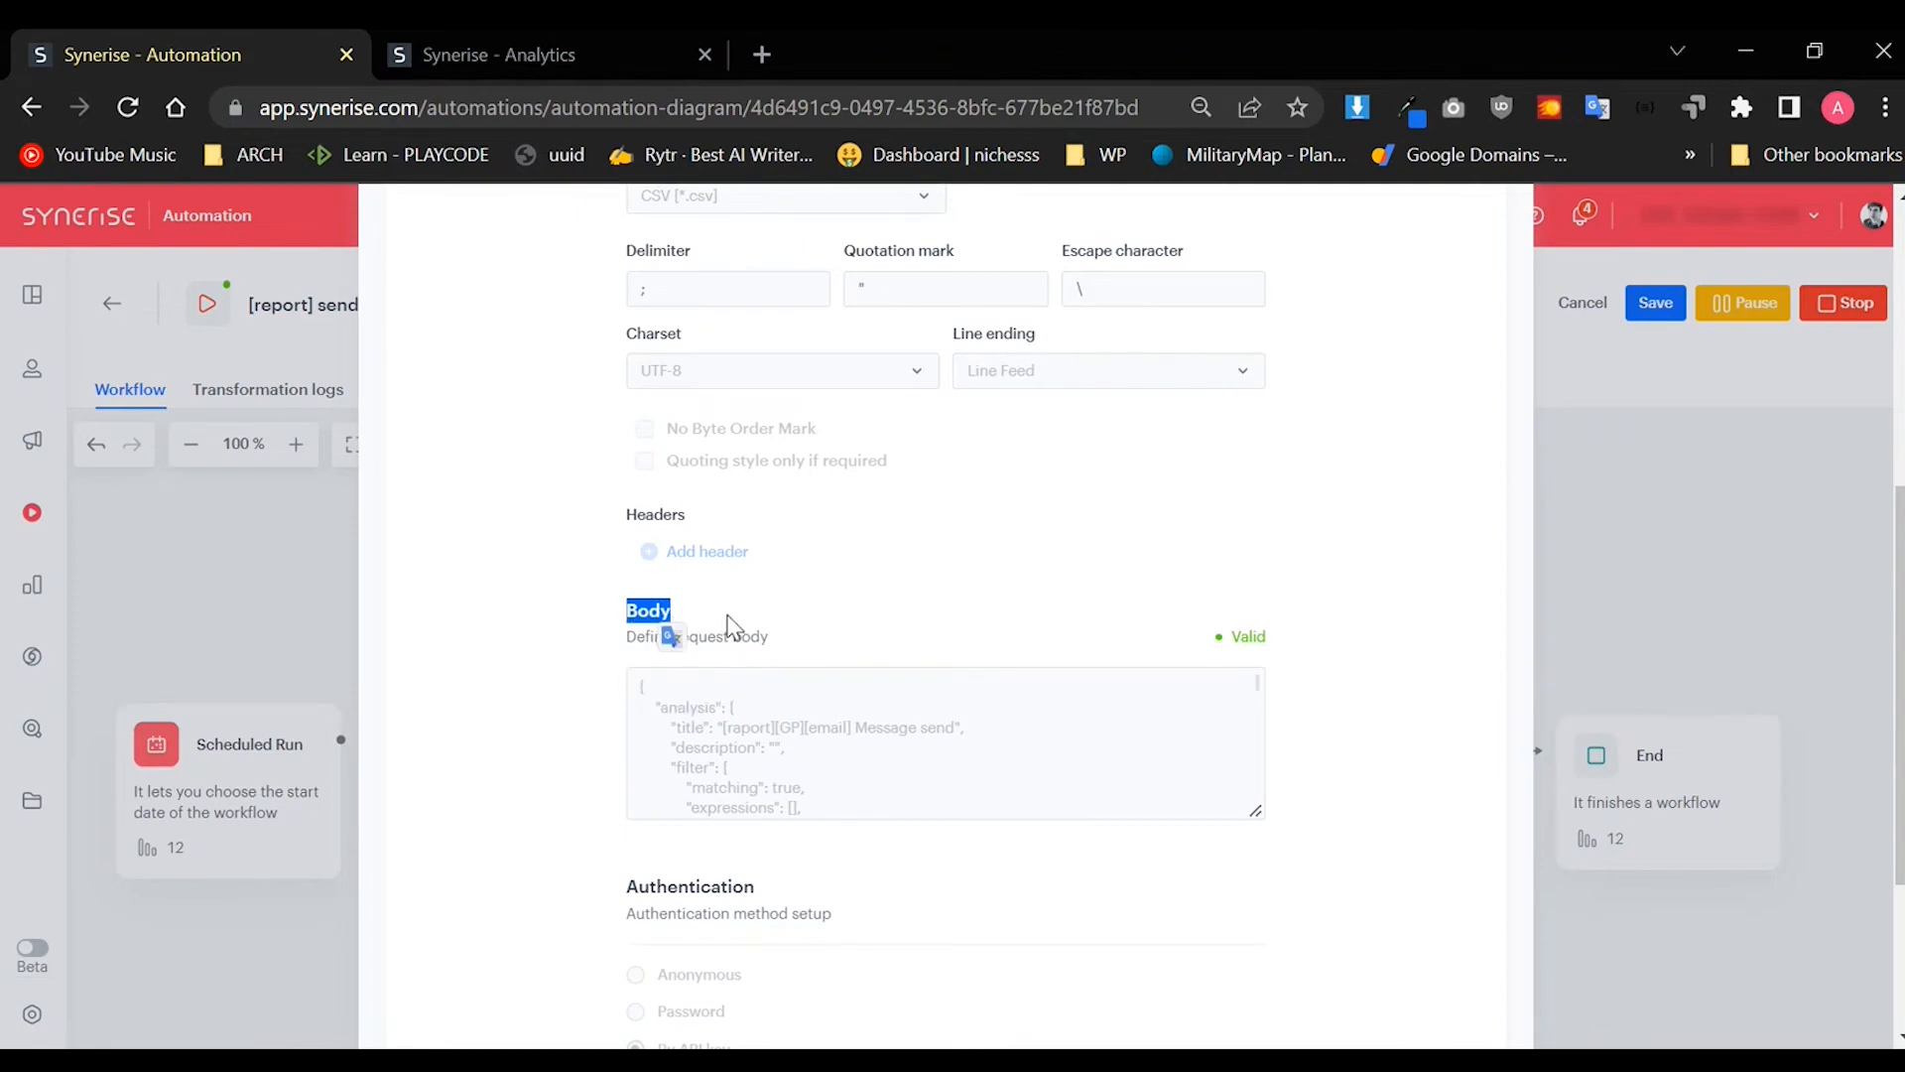
Step: Recheck the Synerise API domain in the node's URL, and return to the request body
{"action": "scroll", "coordinate": [675, 605], "scroll_direction": "up", "scroll_amount": 3}
{"action": "left_click_drag", "start_coordinate": [1183, 377], "coordinate": [742, 377]}
{"action": "double_click", "coordinate": [744, 376]}
{"action": "scroll", "coordinate": [823, 516], "scroll_direction": "down", "scroll_amount": 5}
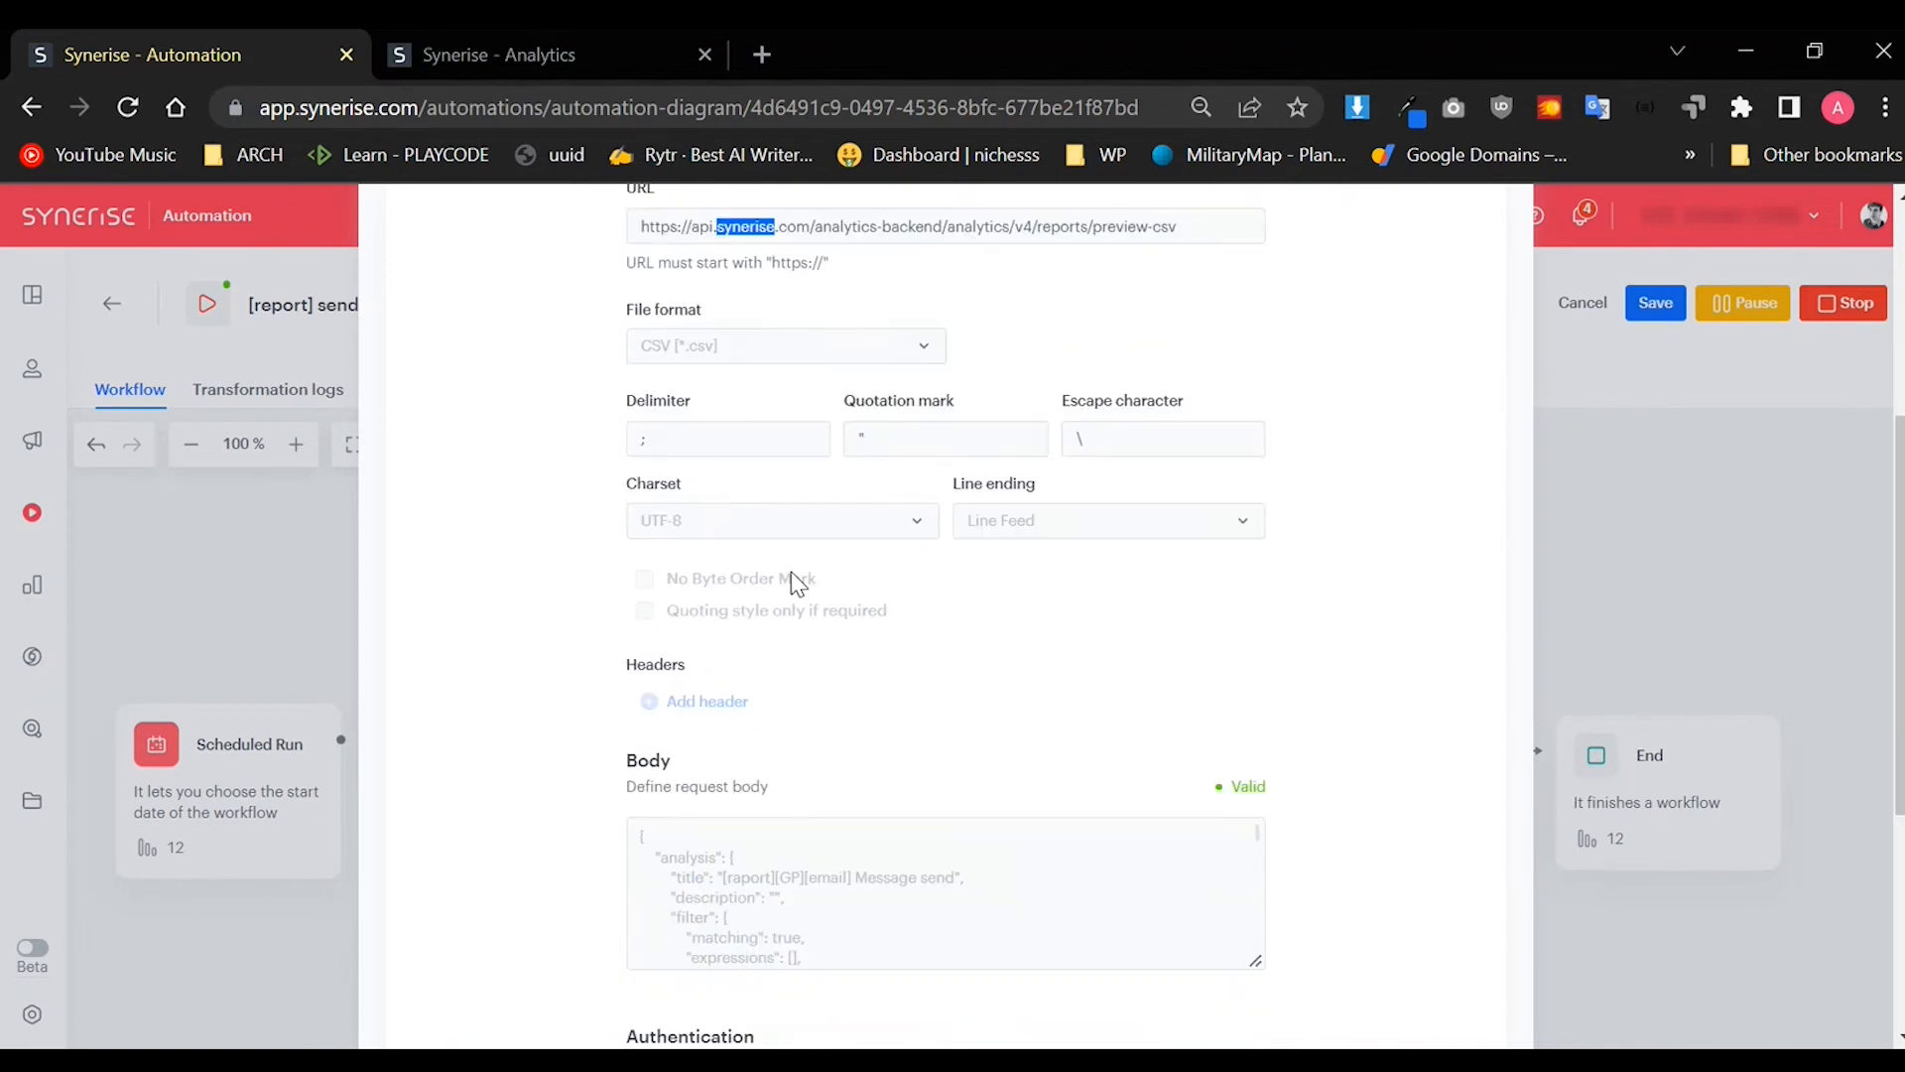
Step: Copy the preview-csv request payload as an object from the Analytics report's developer tools
{"action": "left_click_drag", "start_coordinate": [635, 526], "coordinate": [739, 579]}
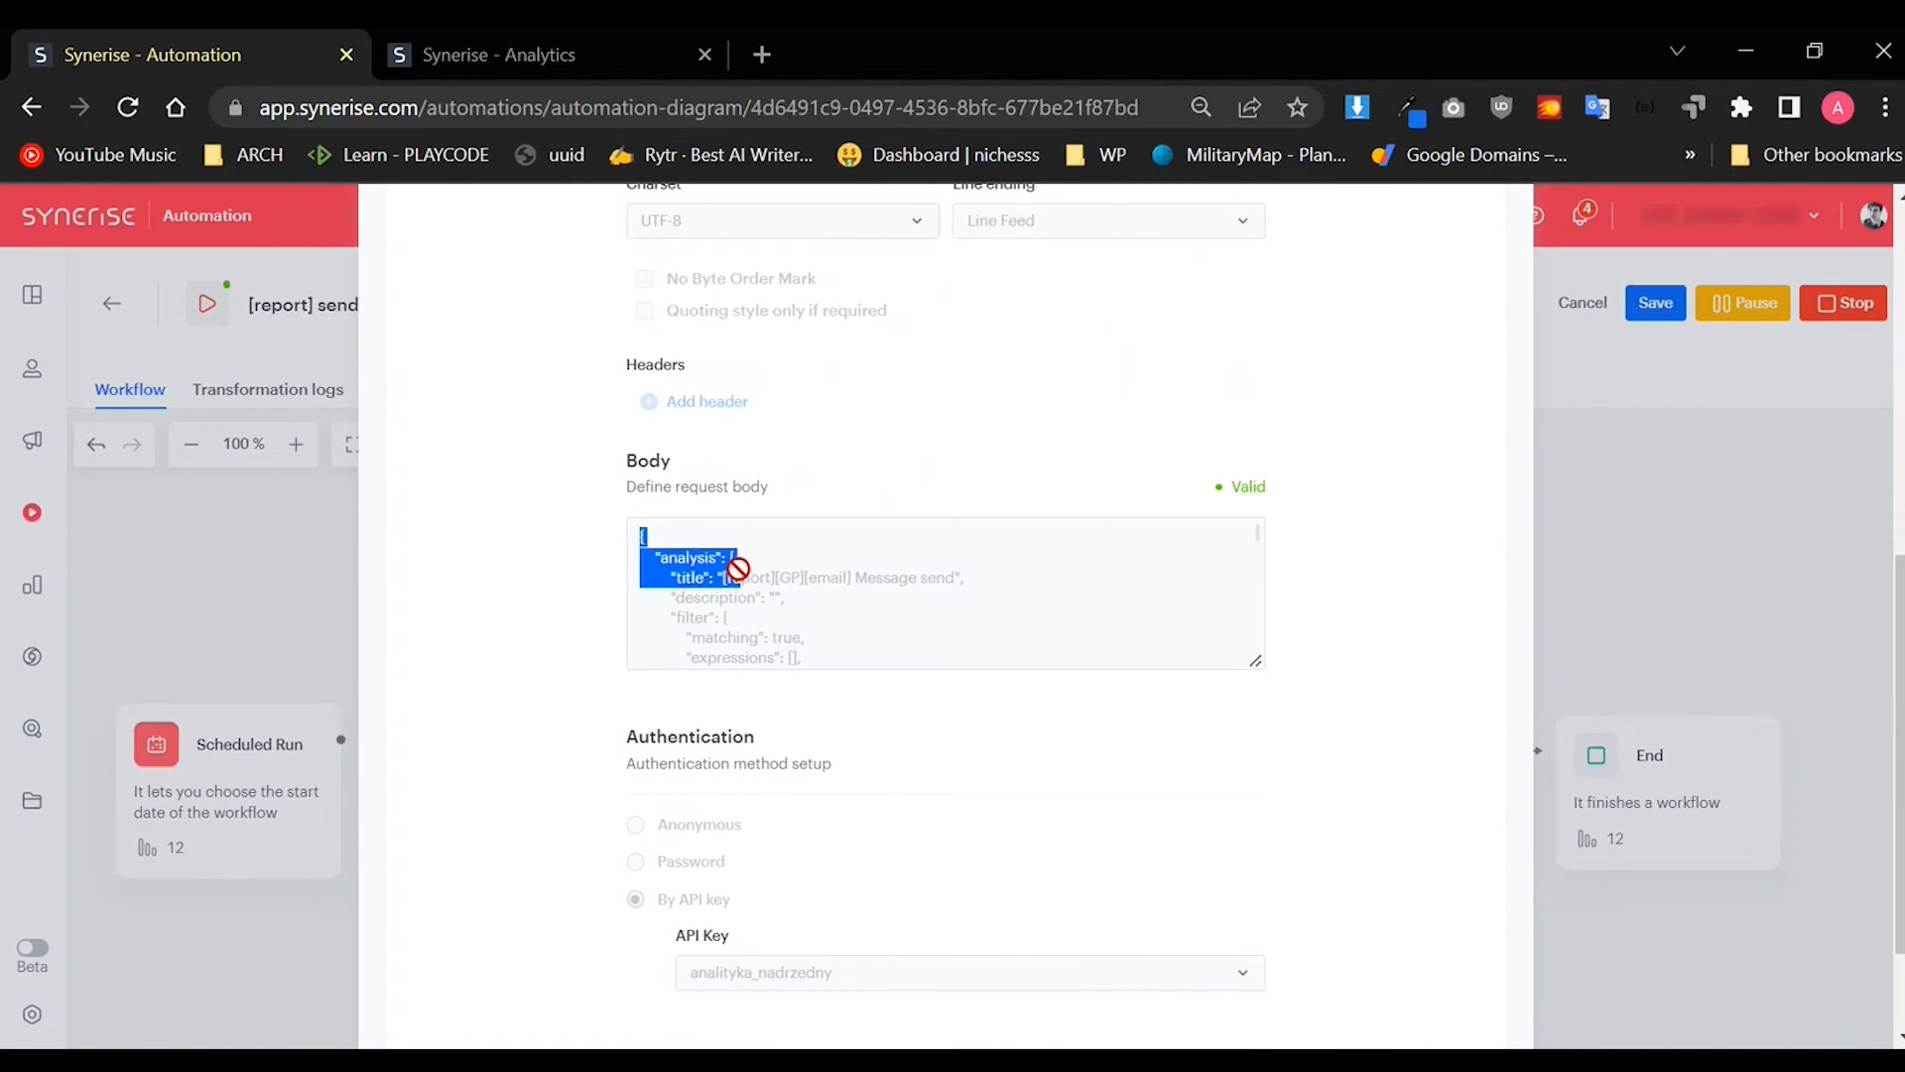
{"action": "left_click", "coordinate": [457, 58]}
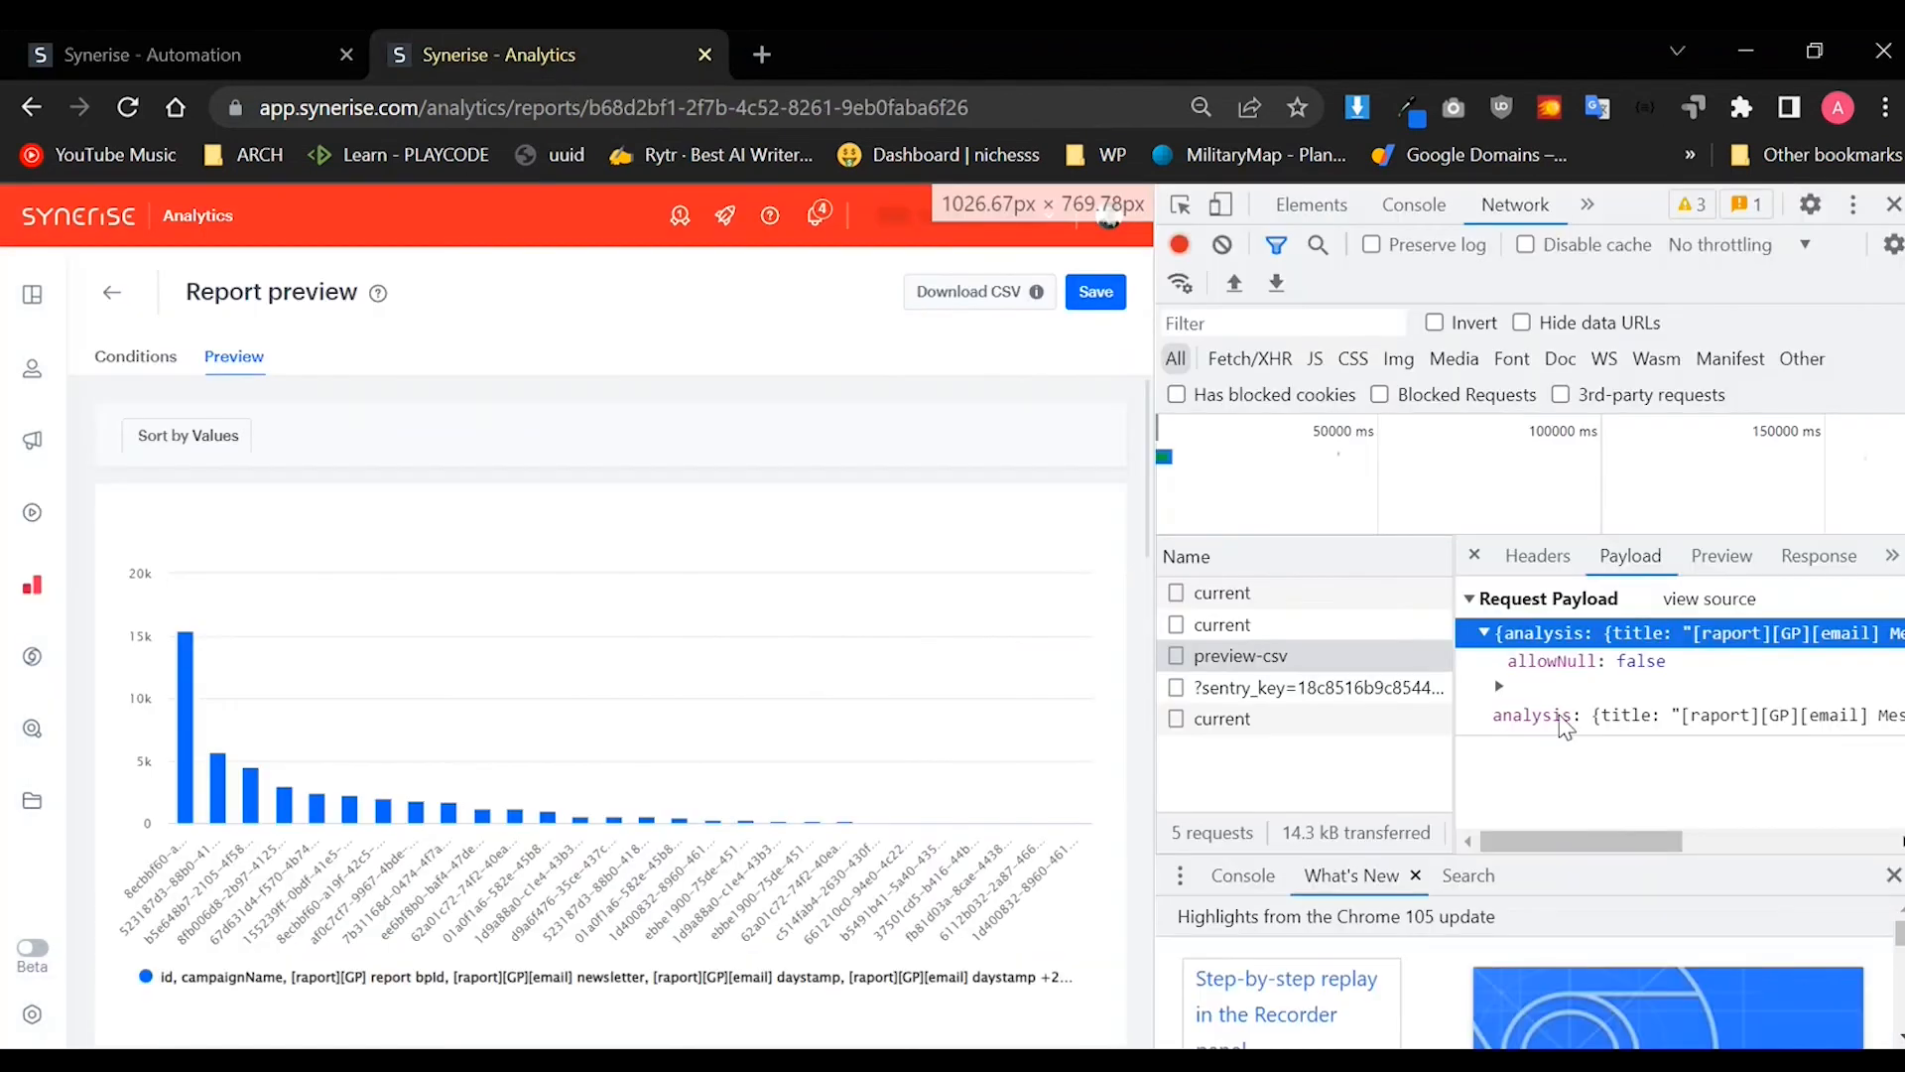
{"action": "right_click", "coordinate": [1549, 638]}
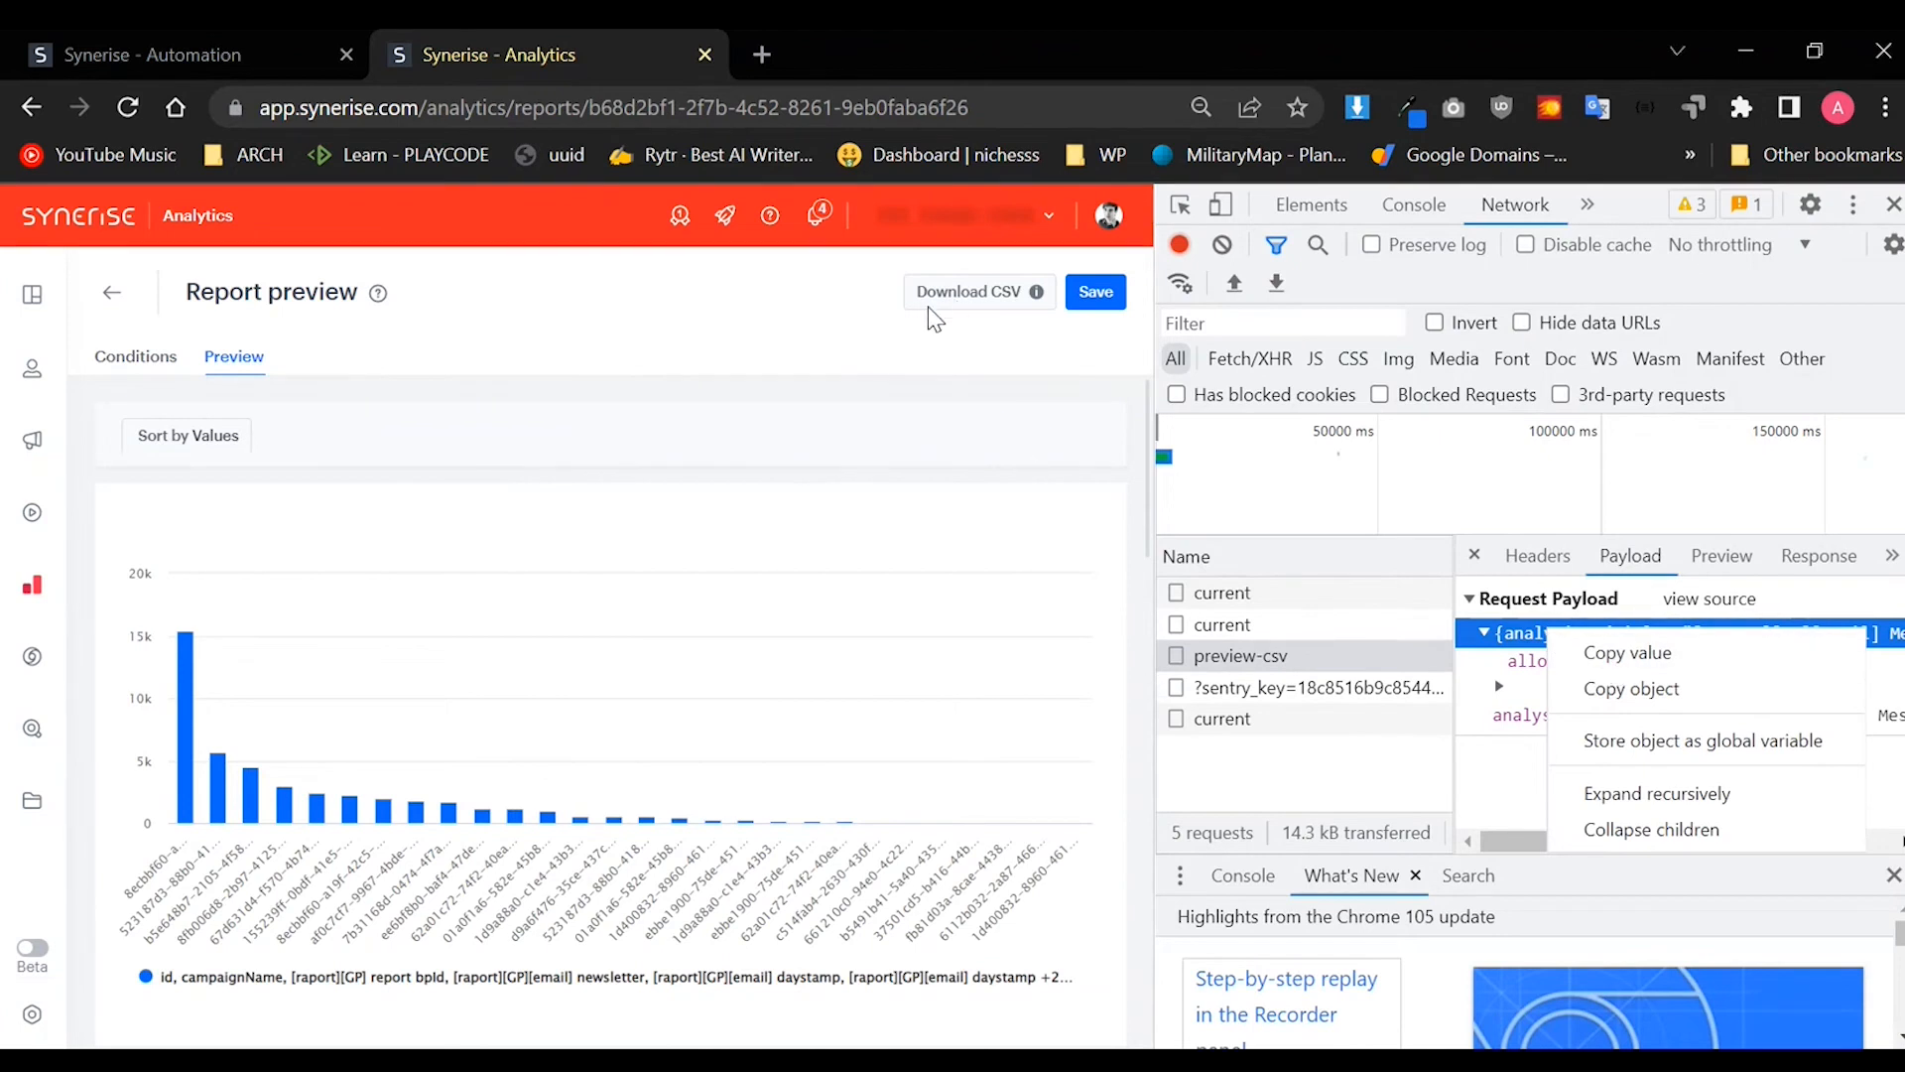
{"action": "left_click", "coordinate": [1620, 691]}
{"action": "right_click", "coordinate": [1583, 631]}
{"action": "left_click", "coordinate": [1647, 682]}
Step: Return to the HTTPS - Get File node and examine the report JSON in its request body
{"action": "left_click", "coordinate": [201, 54]}
{"action": "left_click_drag", "start_coordinate": [642, 538], "coordinate": [813, 602]}
{"action": "scroll", "coordinate": [824, 605], "scroll_direction": "up", "scroll_amount": 2}
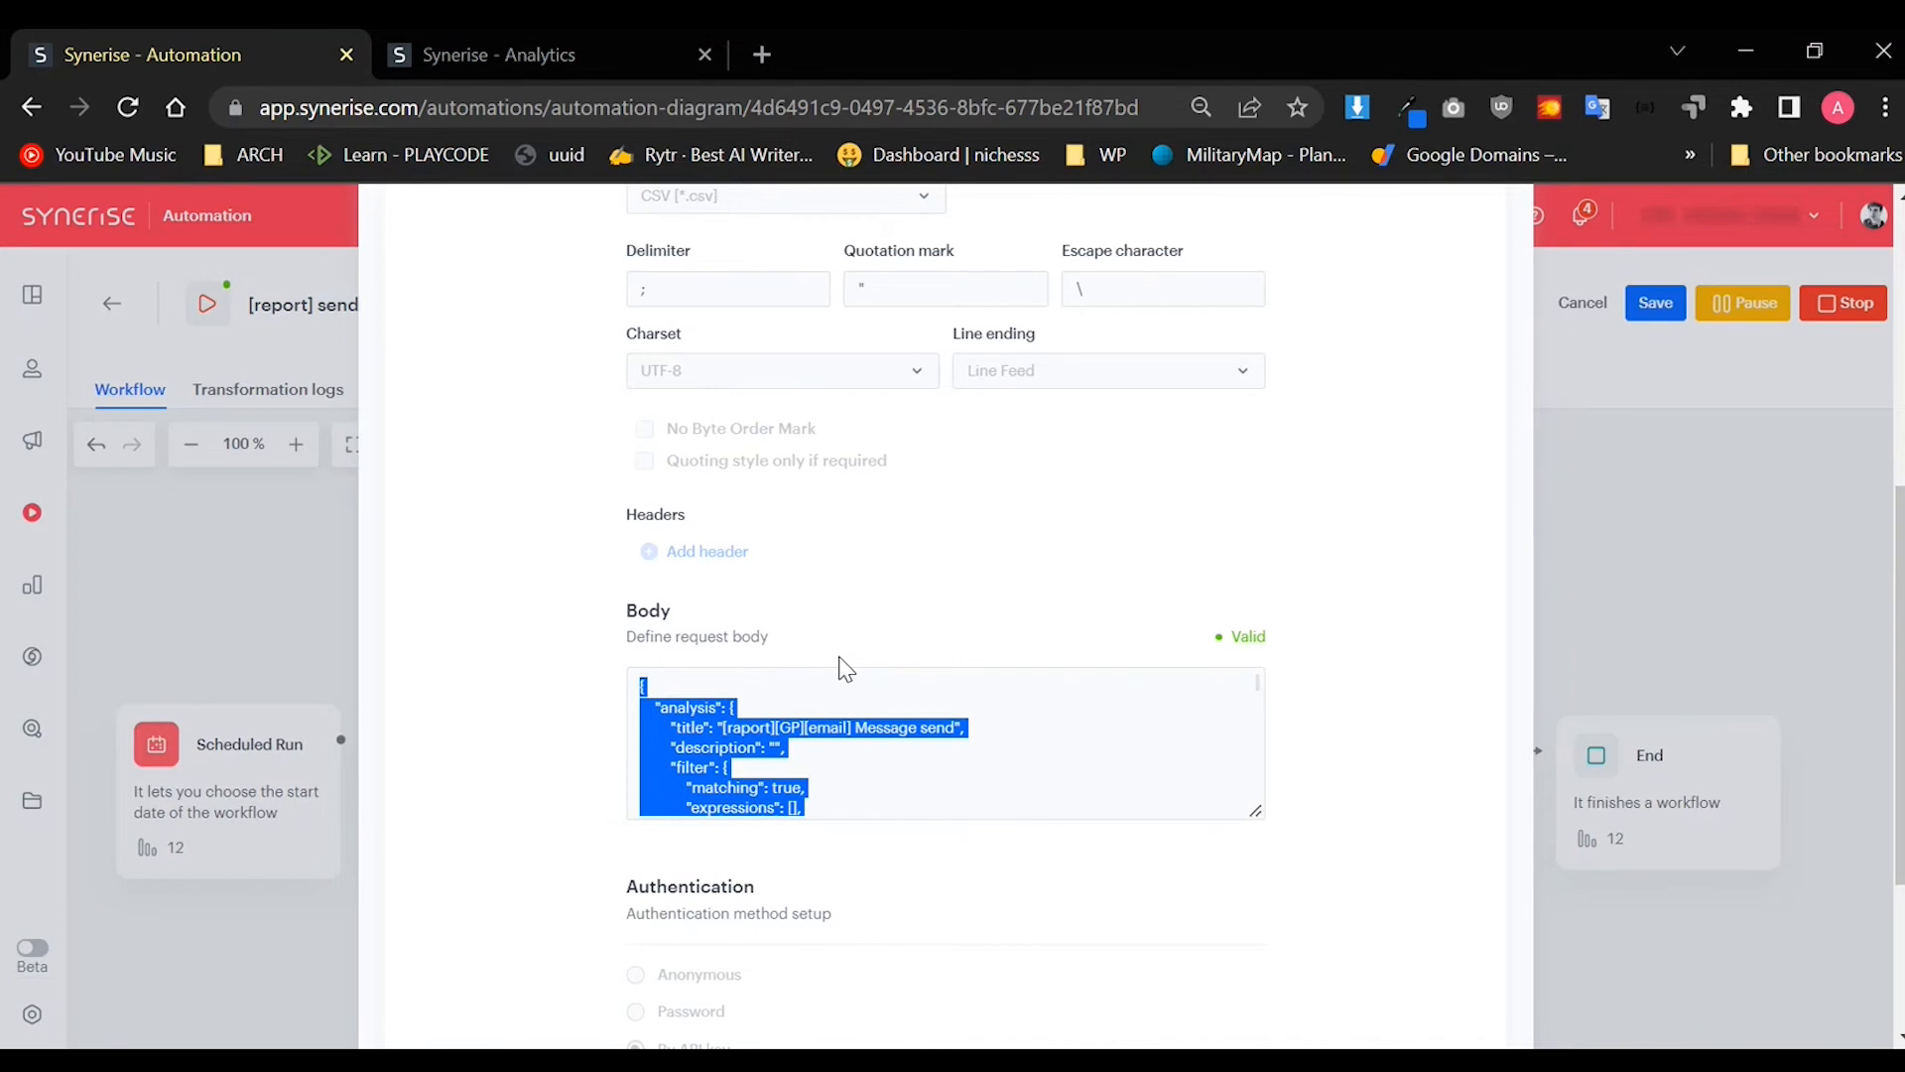
{"action": "left_click", "coordinate": [594, 39]}
{"action": "left_click", "coordinate": [697, 743]}
{"action": "left_click_drag", "start_coordinate": [639, 682], "coordinate": [679, 693]}
{"action": "left_click", "coordinate": [1363, 761]}
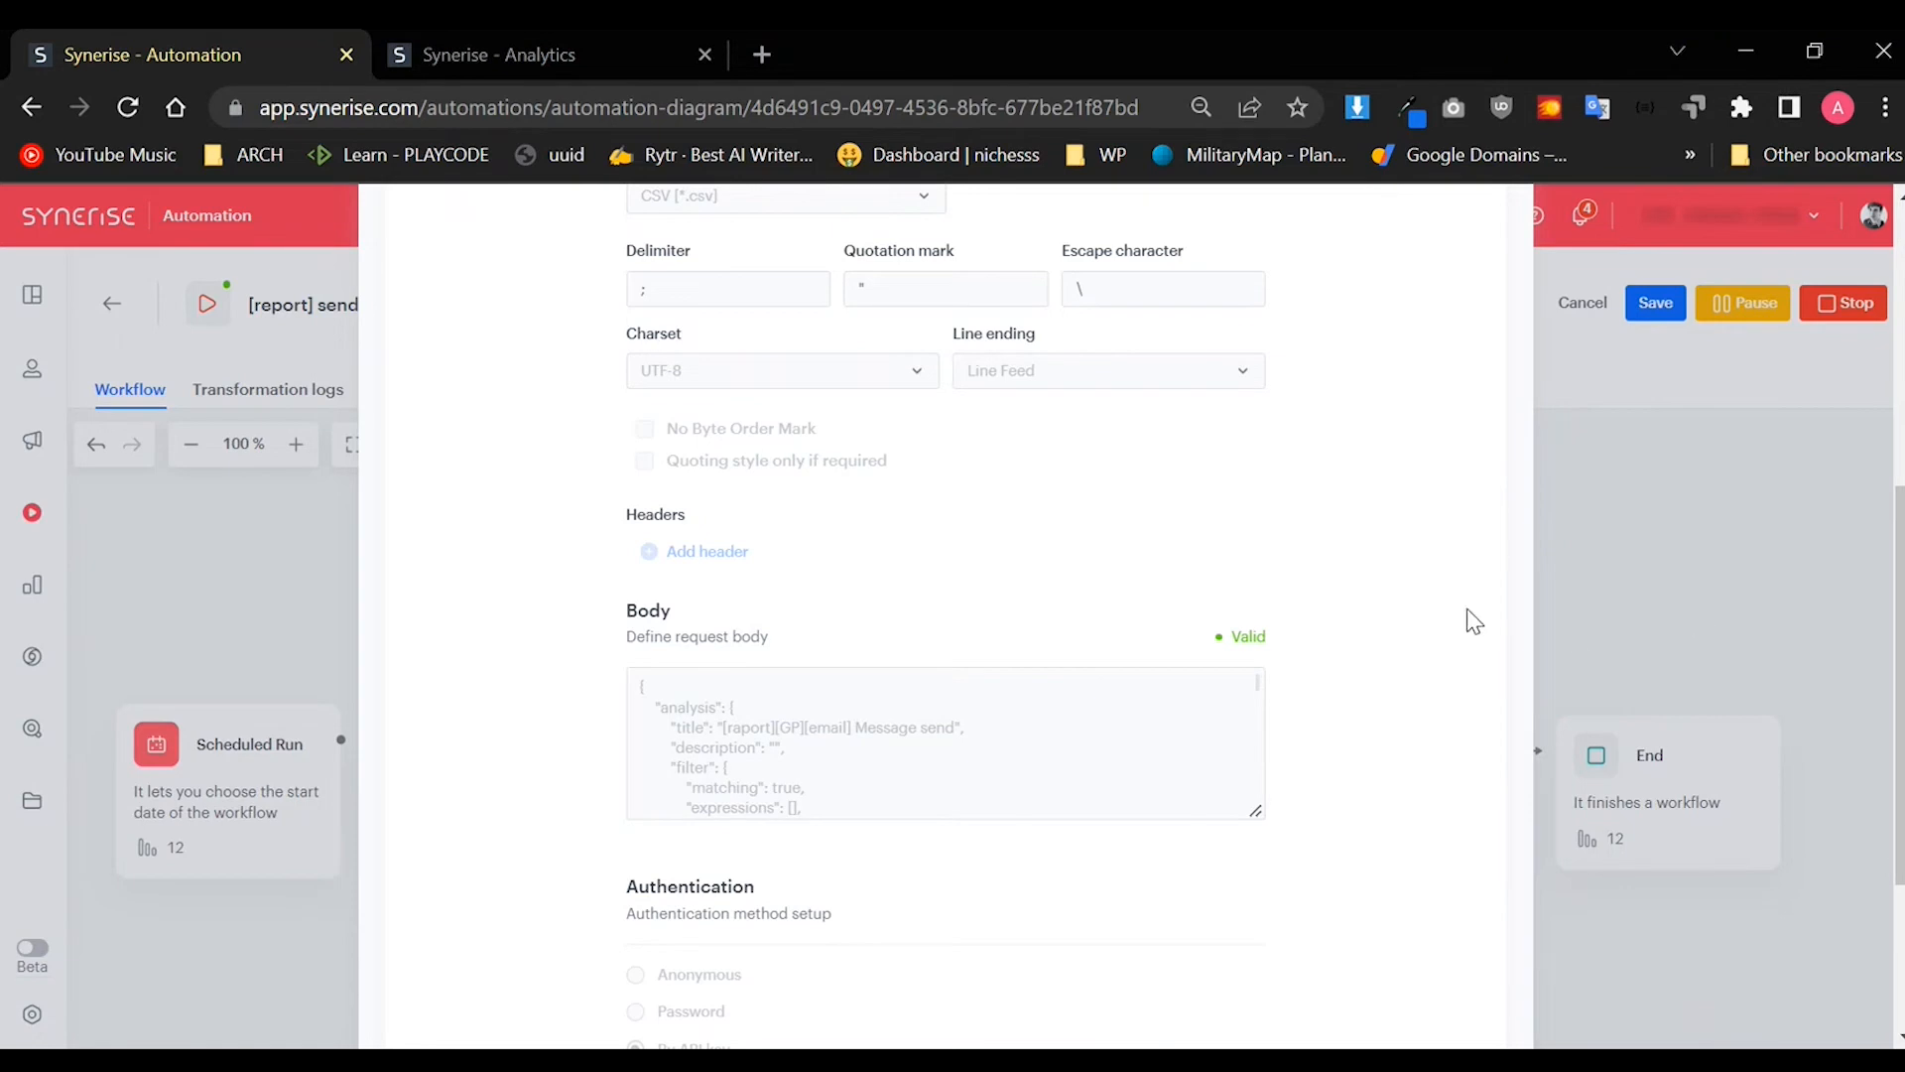
Step: Review the node's full request URL and check the Report preview page it corresponds to in Analytics
{"action": "scroll", "coordinate": [1458, 595], "scroll_direction": "up", "scroll_amount": 2}
{"action": "scroll", "coordinate": [1443, 493], "scroll_direction": "up", "scroll_amount": 3}
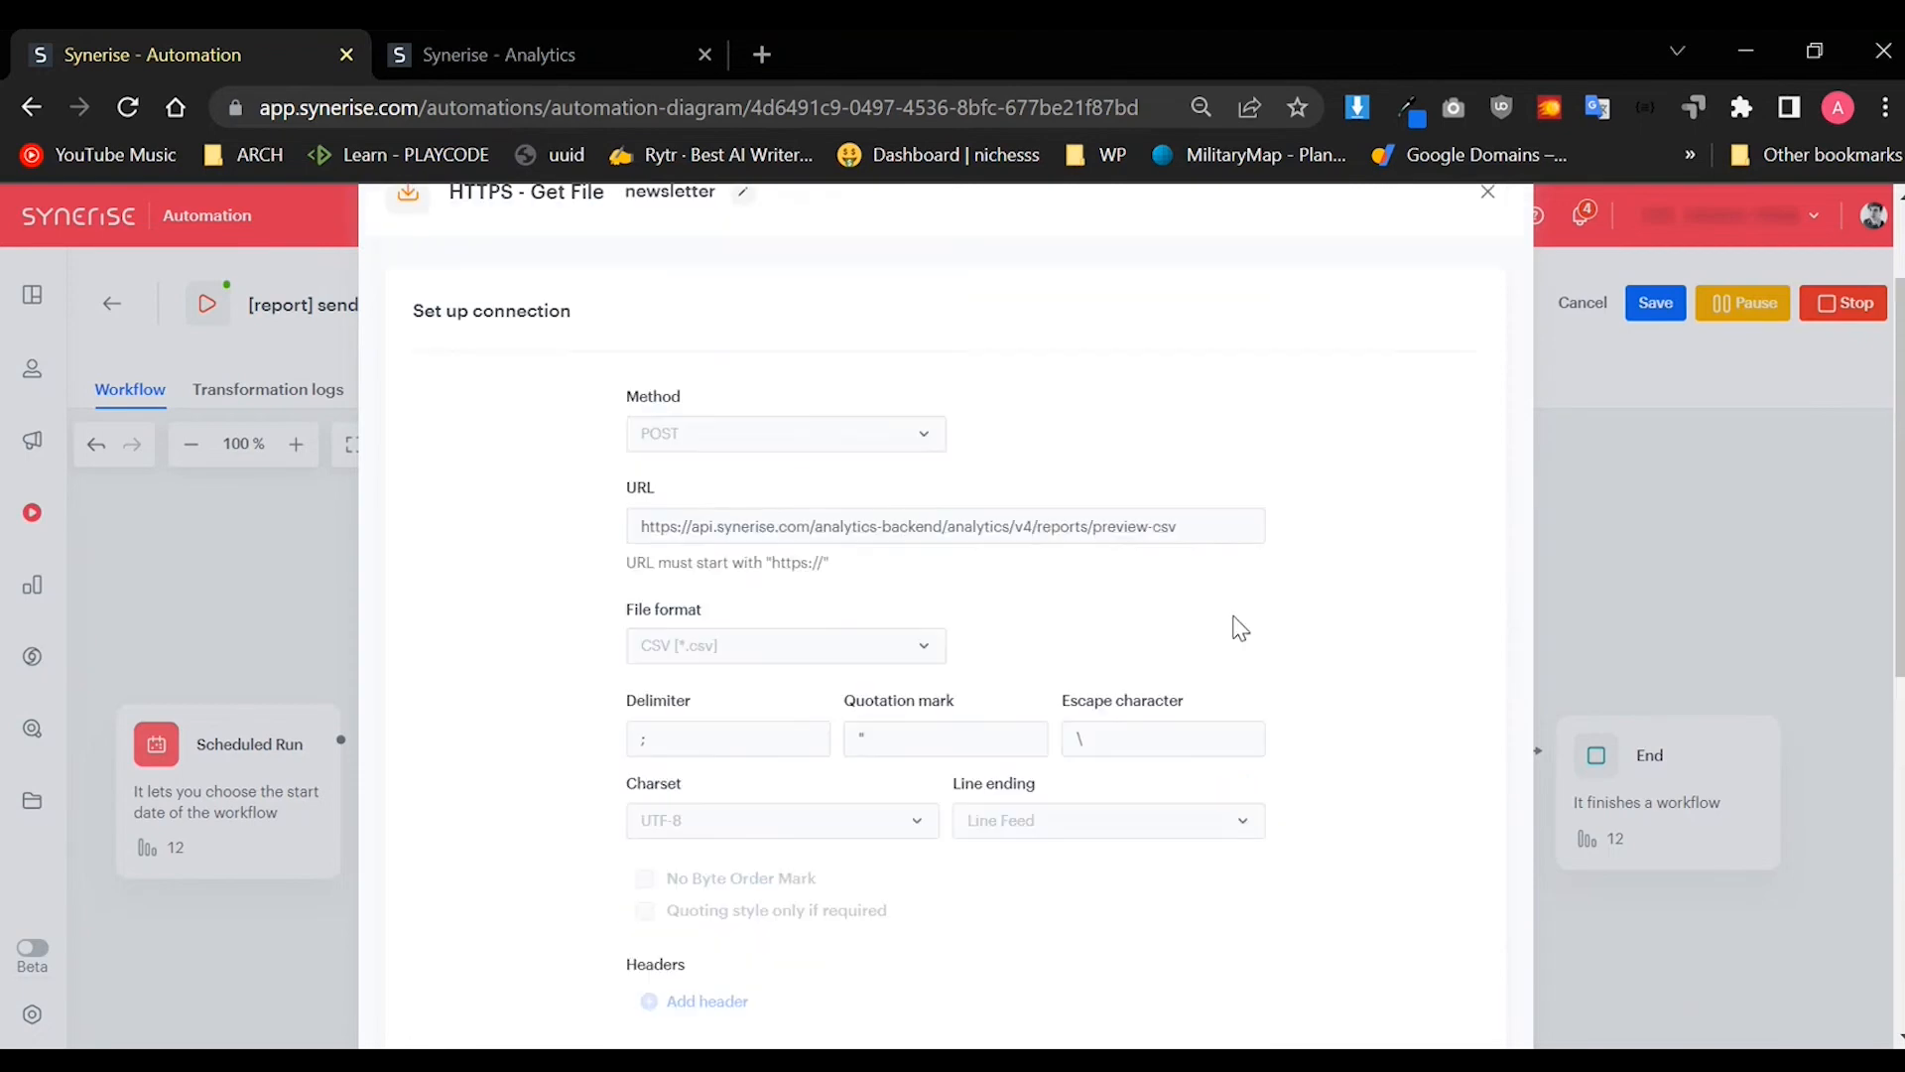
{"action": "left_click_drag", "start_coordinate": [1200, 539], "coordinate": [578, 545]}
{"action": "left_click", "coordinate": [1107, 606]}
{"action": "left_click", "coordinate": [504, 56]}
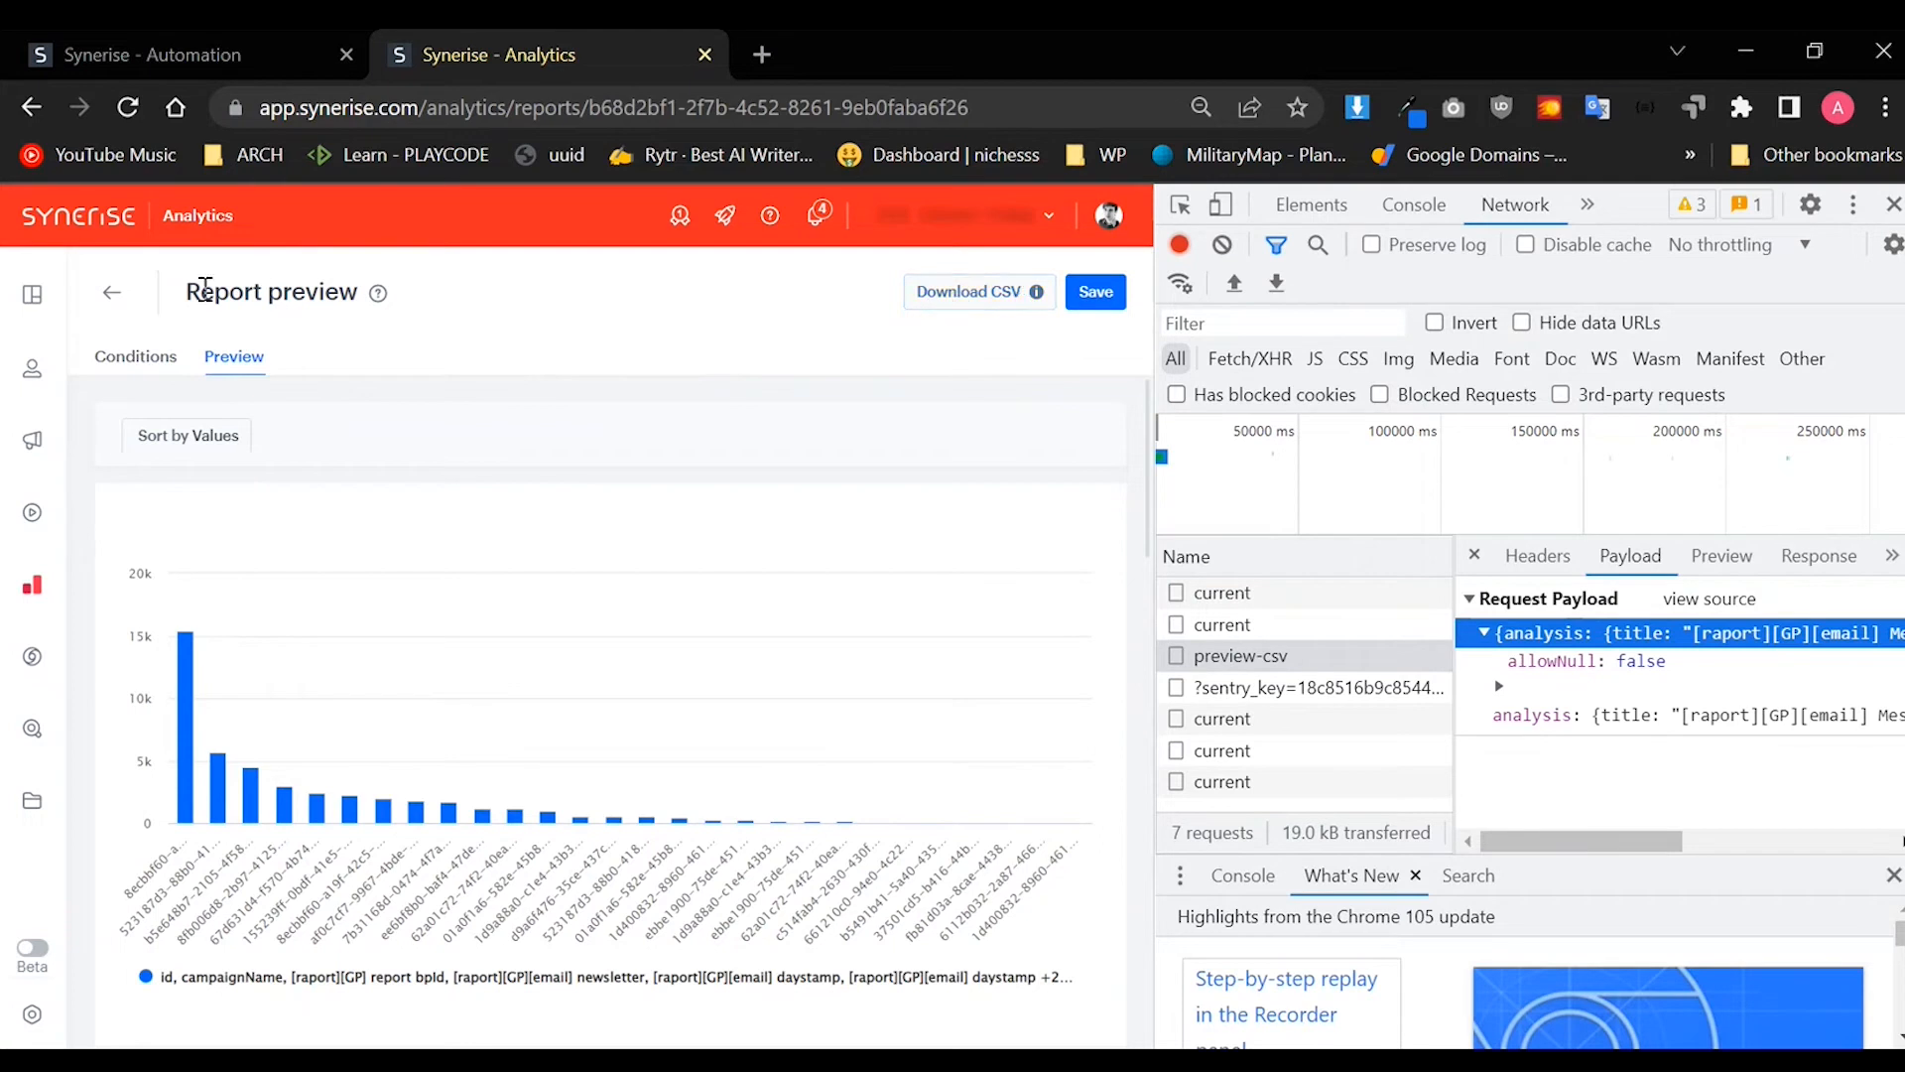
{"action": "triple_click", "coordinate": [202, 298]}
{"action": "left_click", "coordinate": [309, 59]}
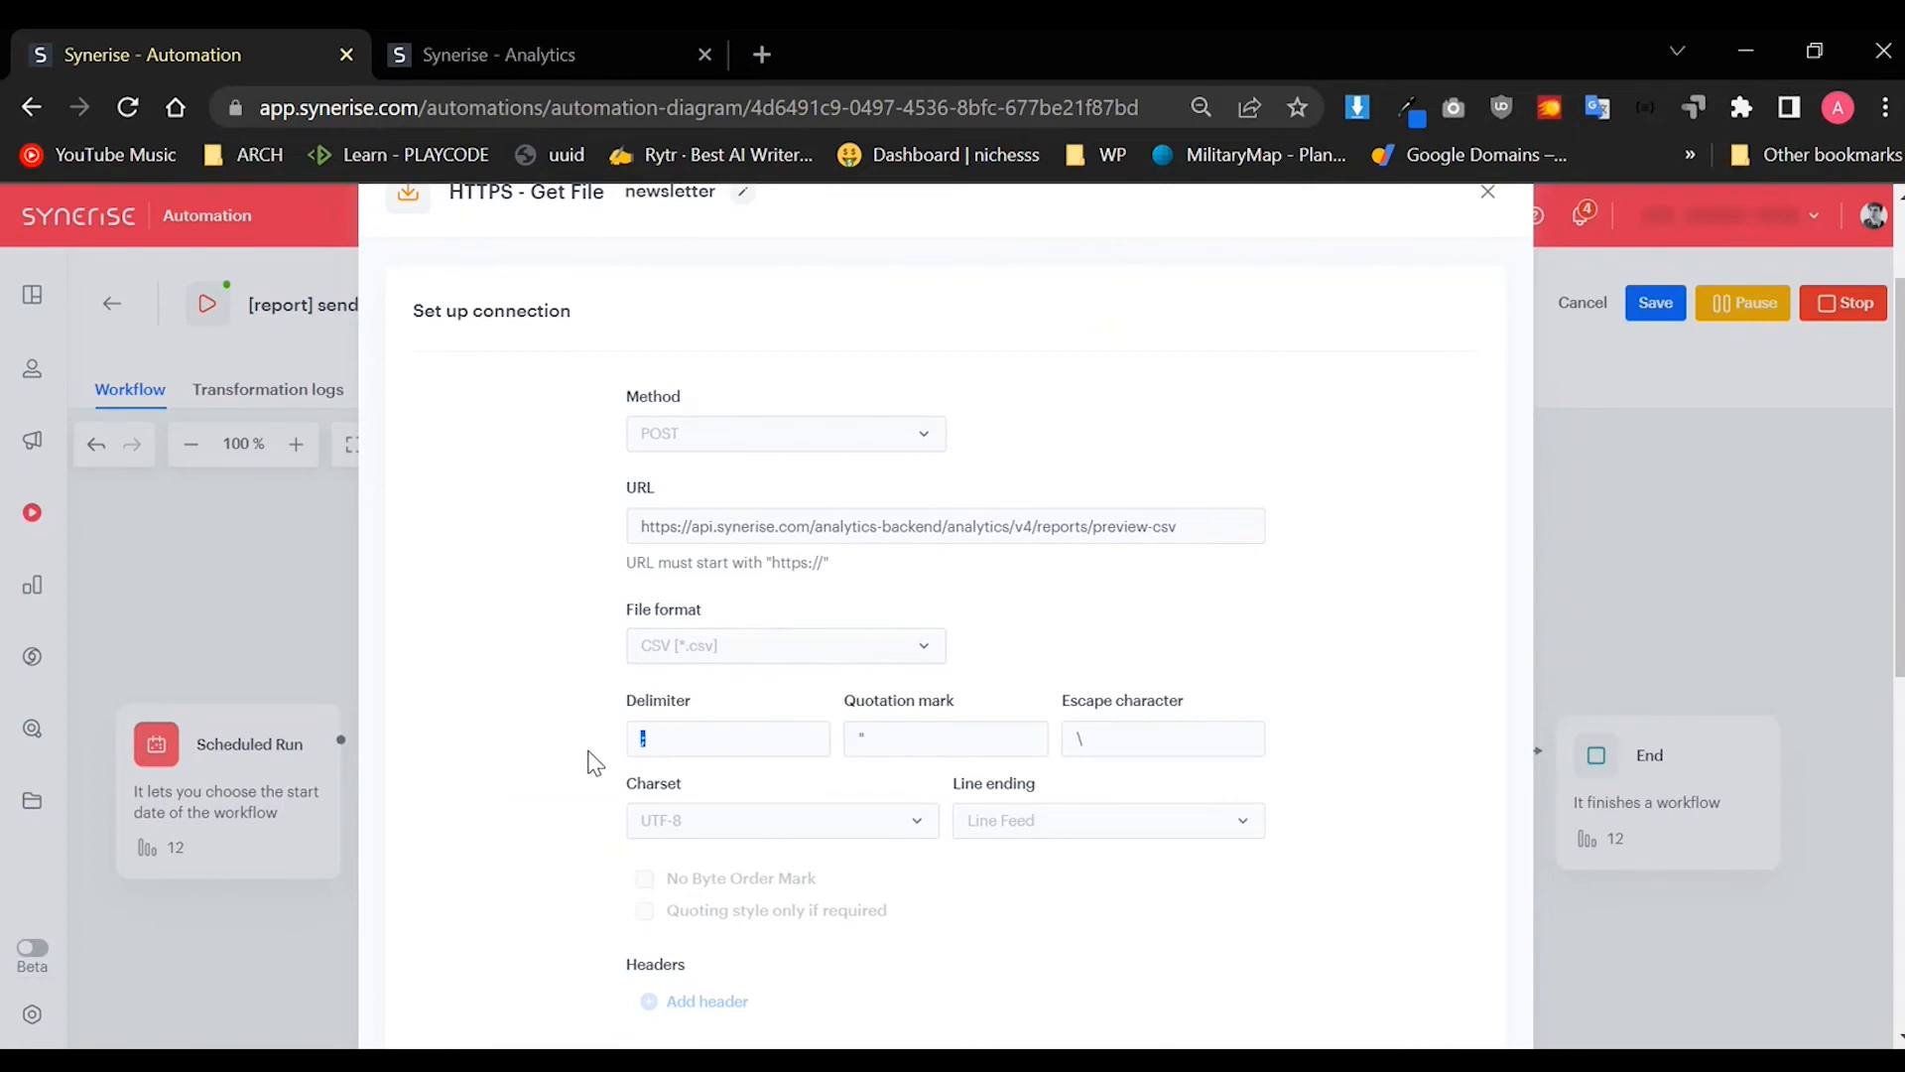
Step: Examine the Delimiter and Charset settings in the HTTPS - Get File node
{"action": "left_click_drag", "start_coordinate": [731, 707], "coordinate": [534, 740]}
{"action": "left_click", "coordinate": [667, 746]}
{"action": "left_click", "coordinate": [660, 744]}
{"action": "scroll", "coordinate": [831, 744], "scroll_direction": "down", "scroll_amount": 2}
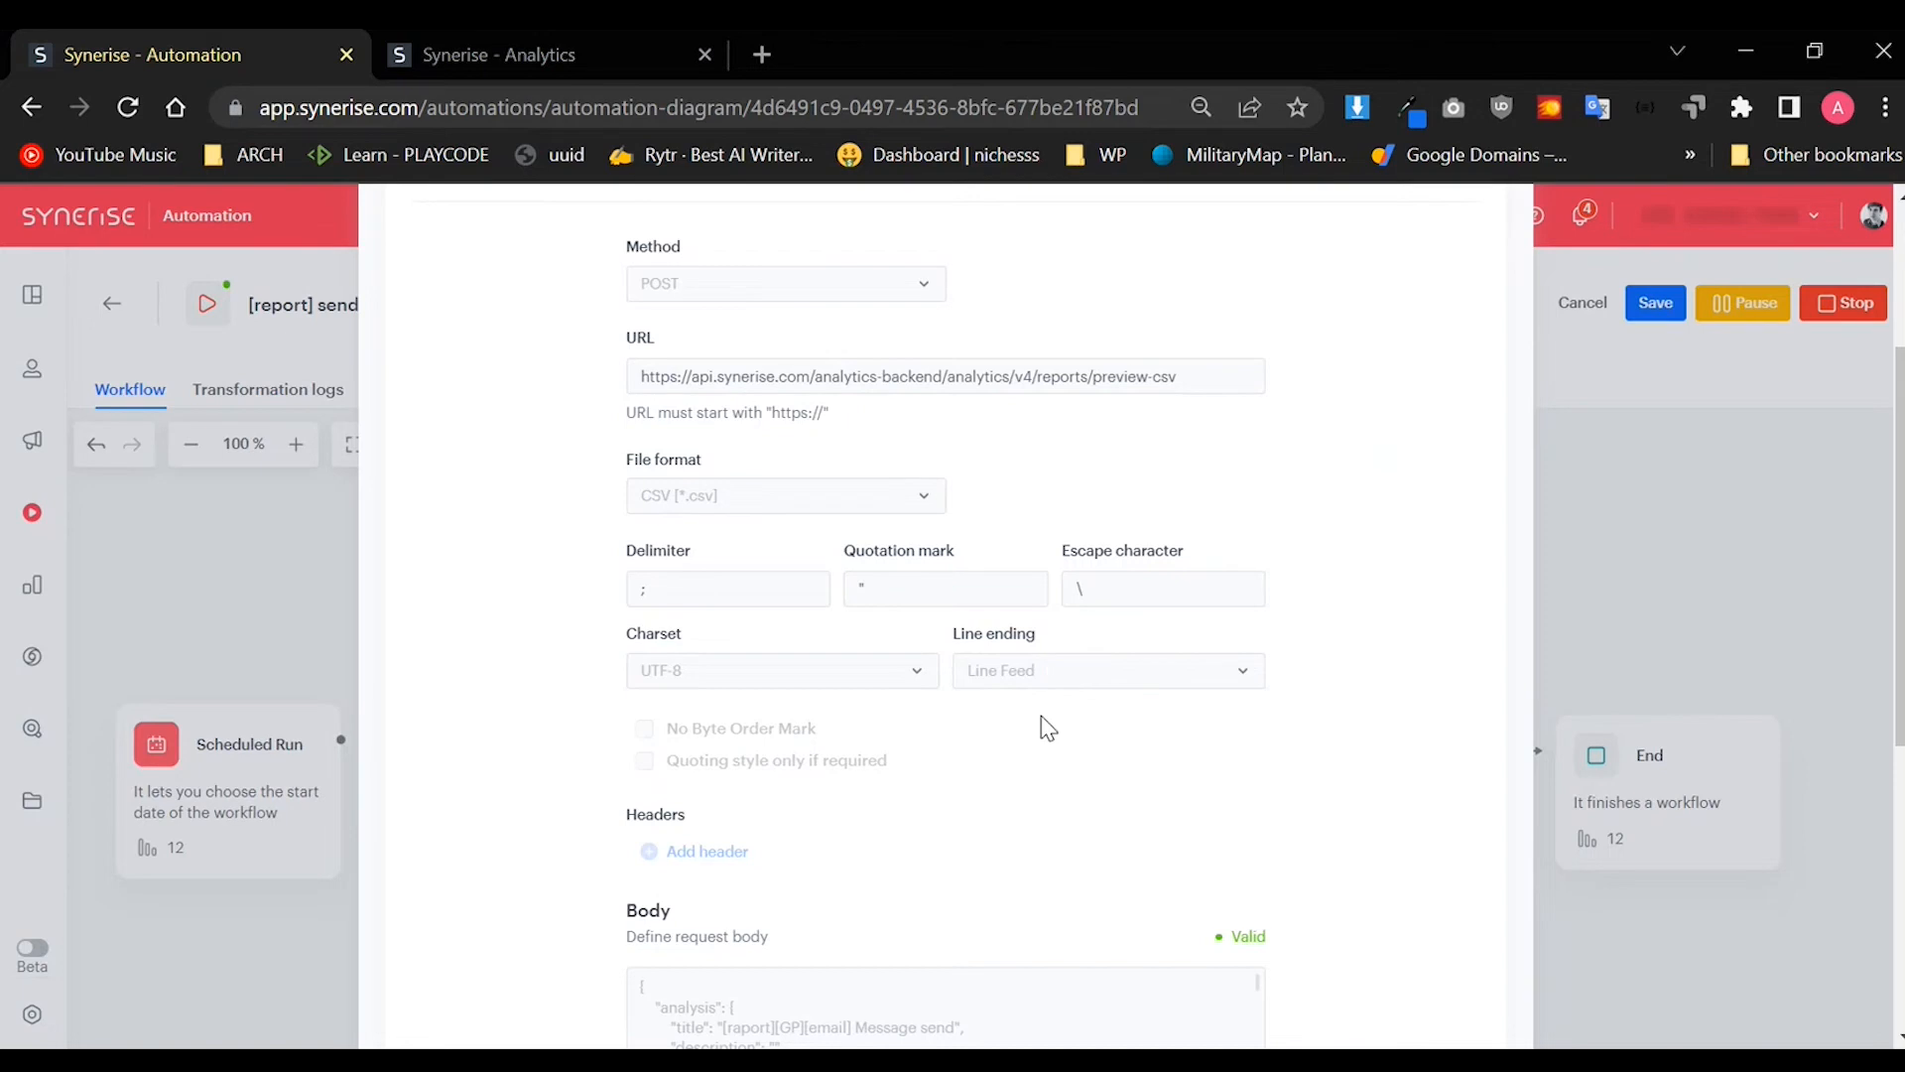
{"action": "left_click_drag", "start_coordinate": [663, 591], "coordinate": [586, 746]}
{"action": "scroll", "coordinate": [1238, 667], "scroll_direction": "down", "scroll_amount": 1}
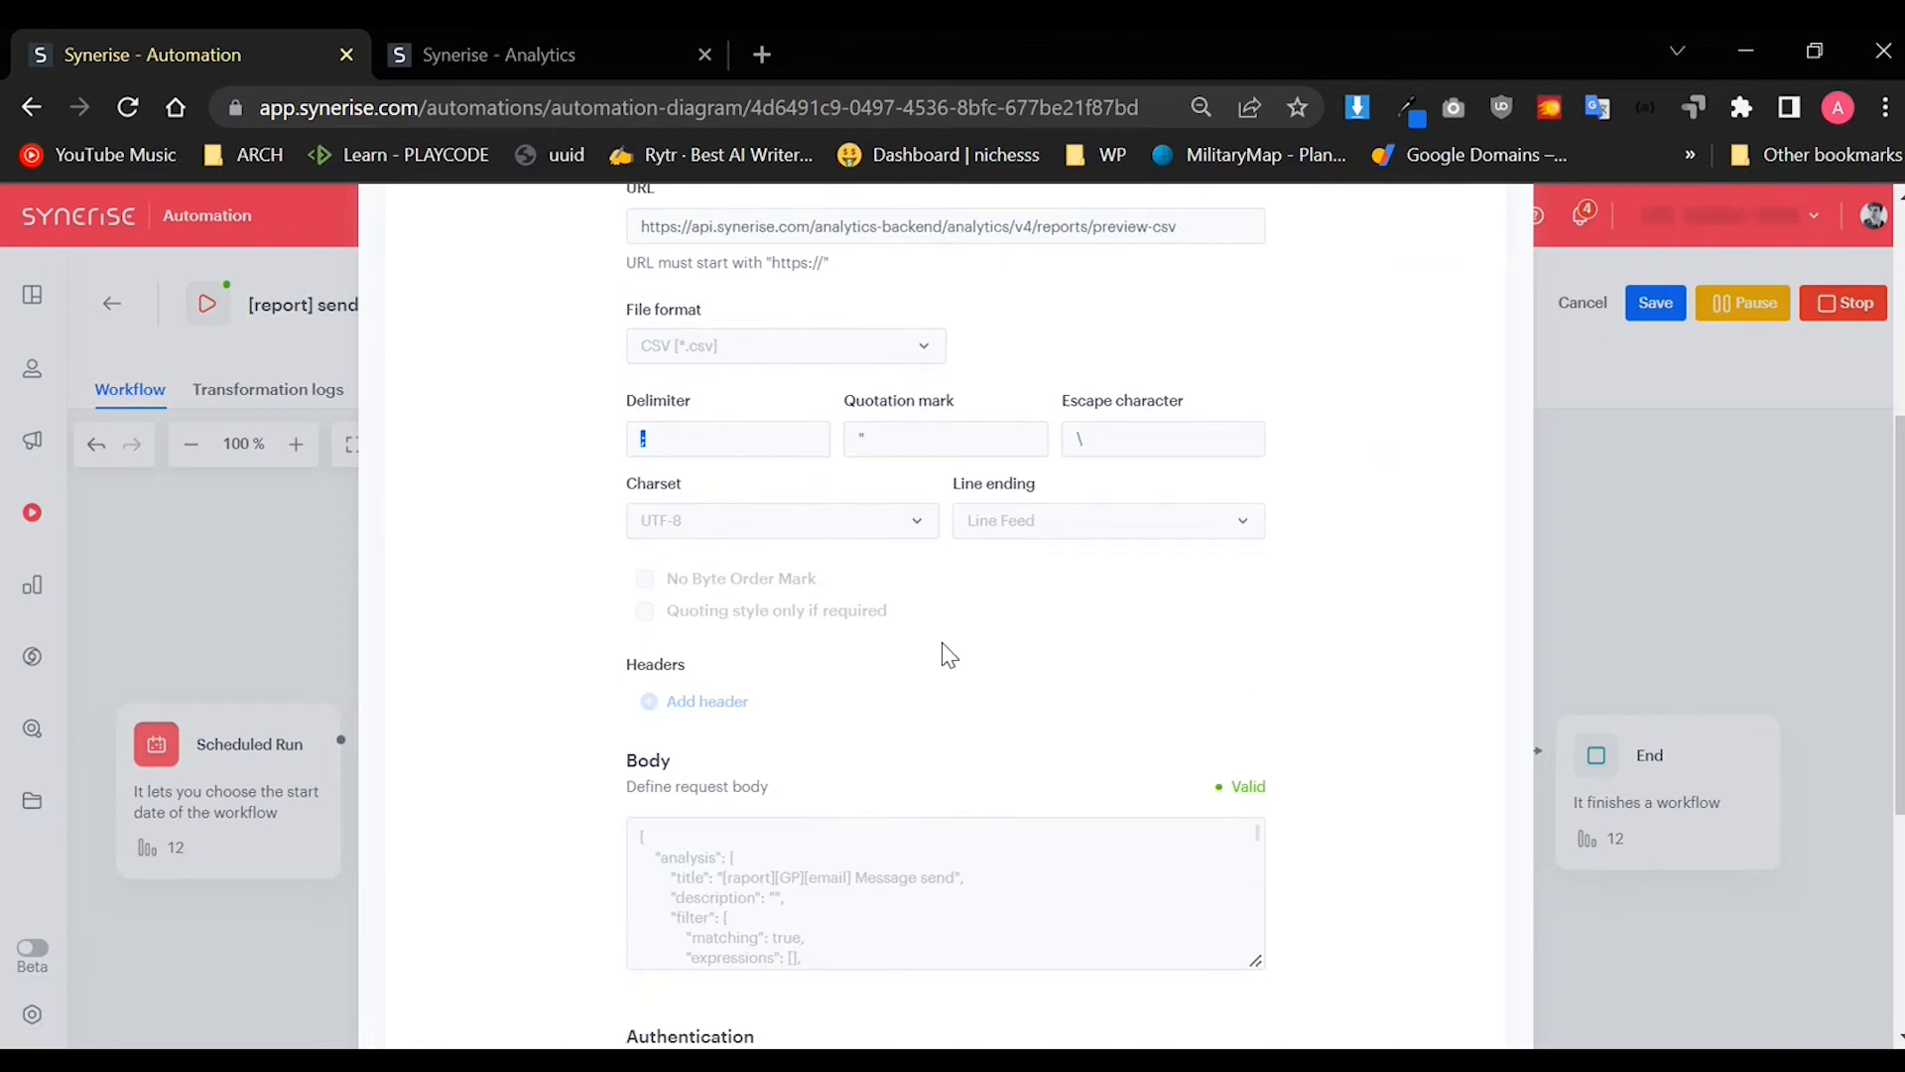
{"action": "left_click", "coordinate": [685, 524]}
{"action": "left_click_drag", "start_coordinate": [667, 494], "coordinate": [742, 506]}
{"action": "scroll", "coordinate": [628, 534], "scroll_direction": "down", "scroll_amount": 3}
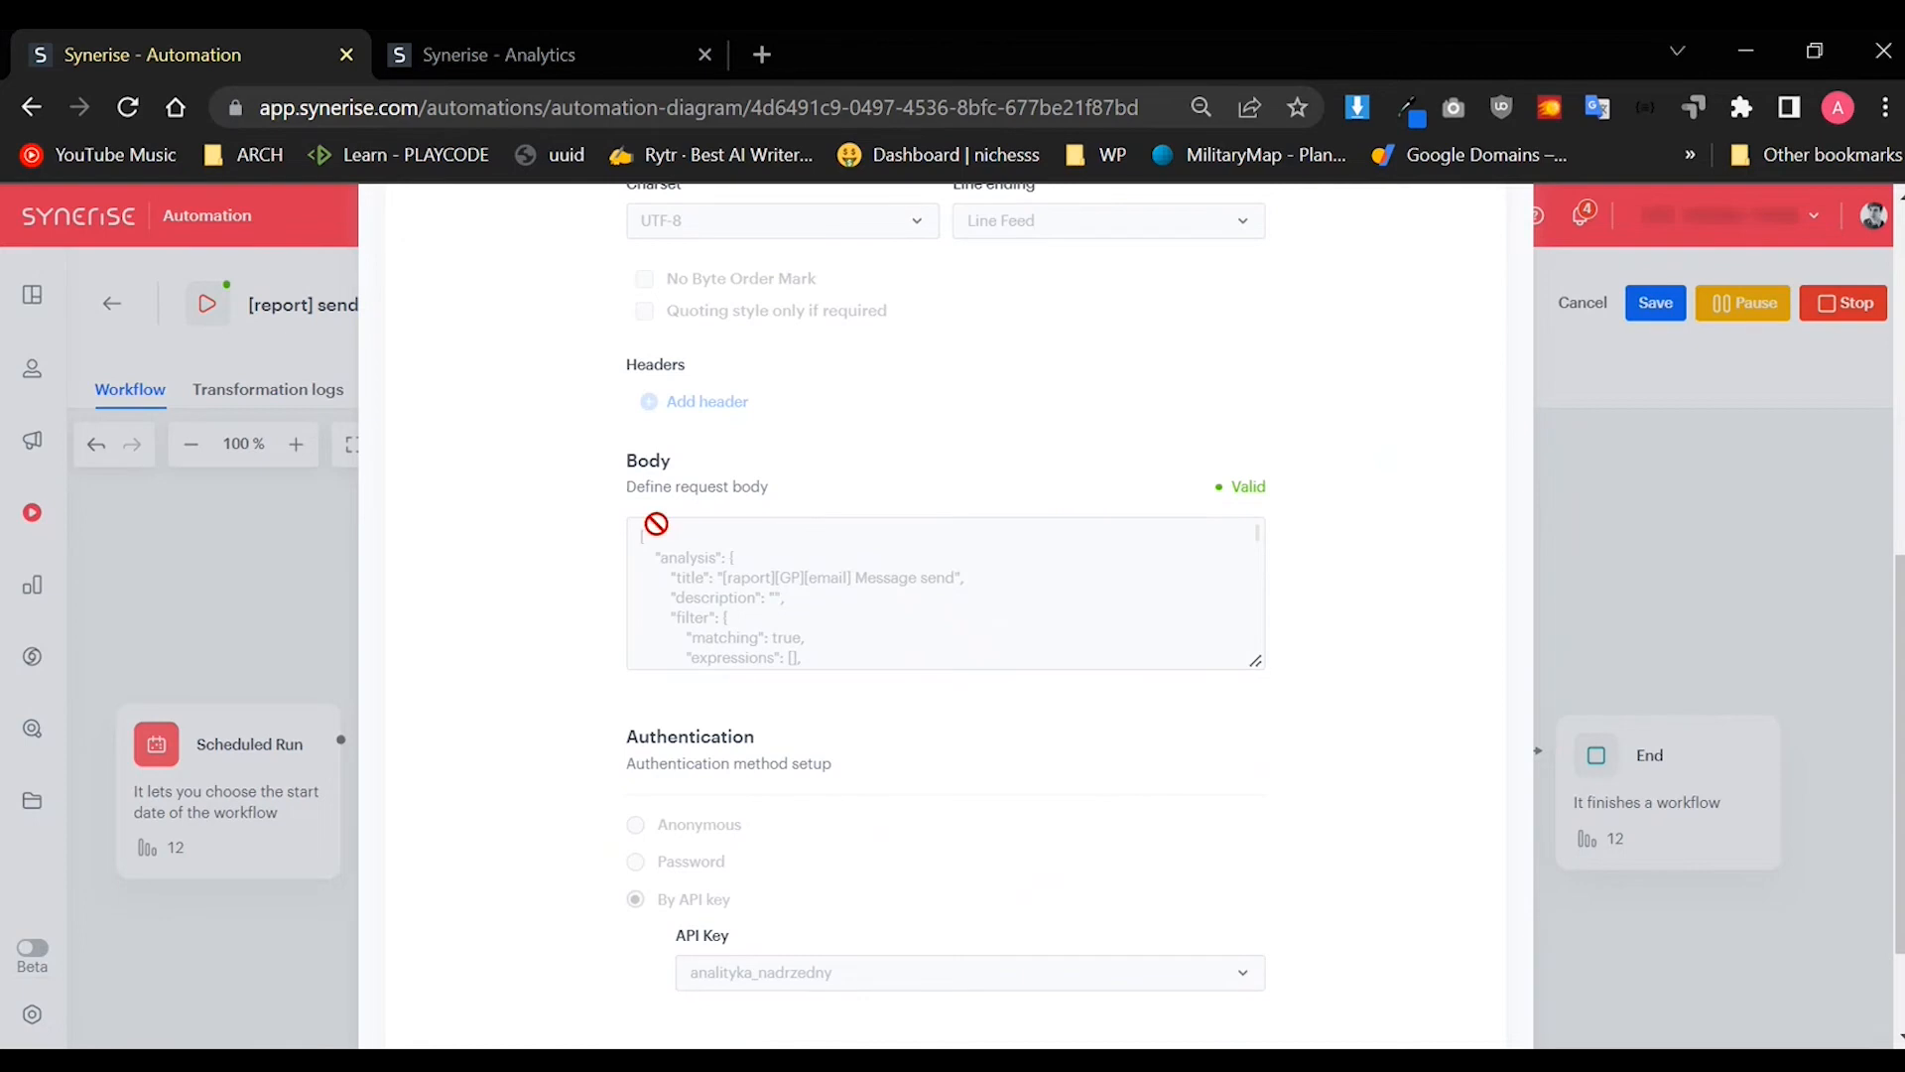
Step: Look over the node's request body and its API key authentication setup
{"action": "left_click_drag", "start_coordinate": [640, 531], "coordinate": [797, 609]}
{"action": "left_click", "coordinate": [685, 568]}
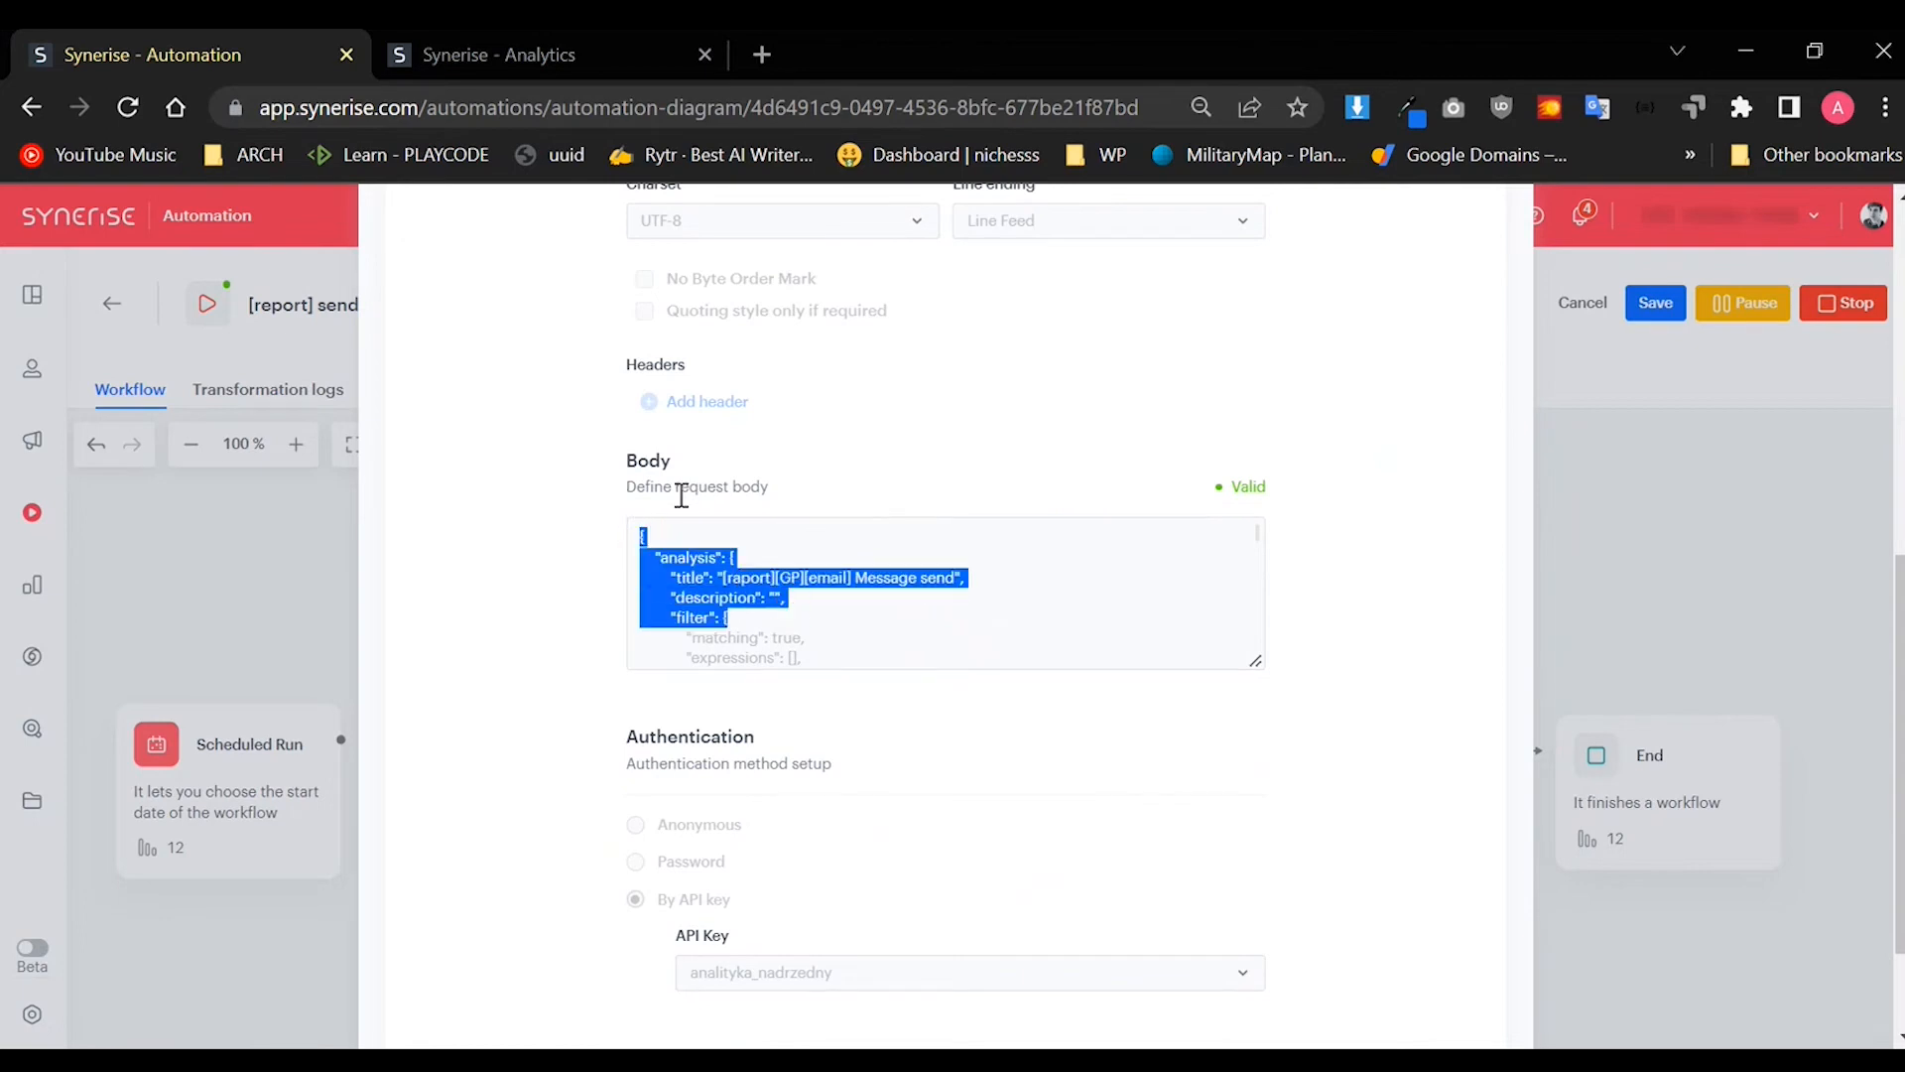
{"action": "scroll", "coordinate": [846, 731], "scroll_direction": "down", "scroll_amount": 2}
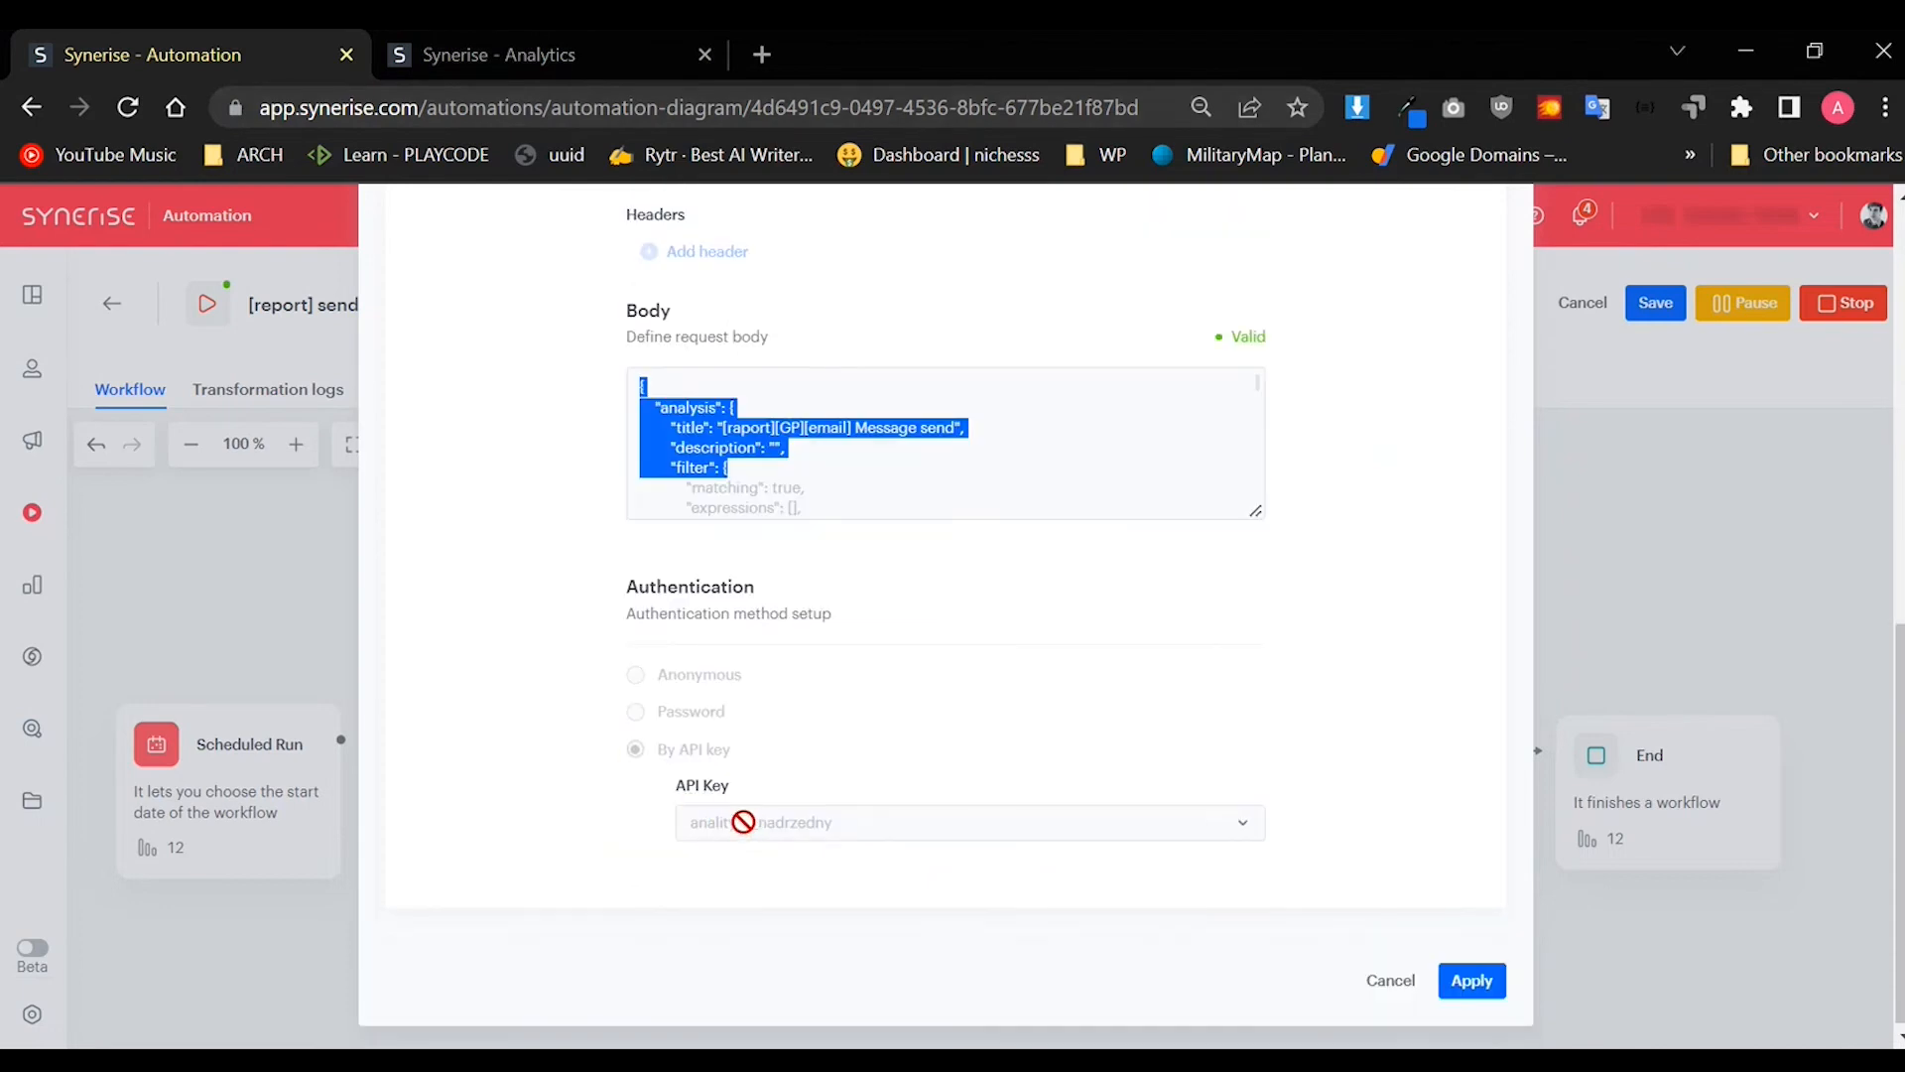
{"action": "scroll", "coordinate": [1014, 806], "scroll_direction": "up", "scroll_amount": 1}
{"action": "scroll", "coordinate": [1017, 798], "scroll_direction": "up", "scroll_amount": 10}
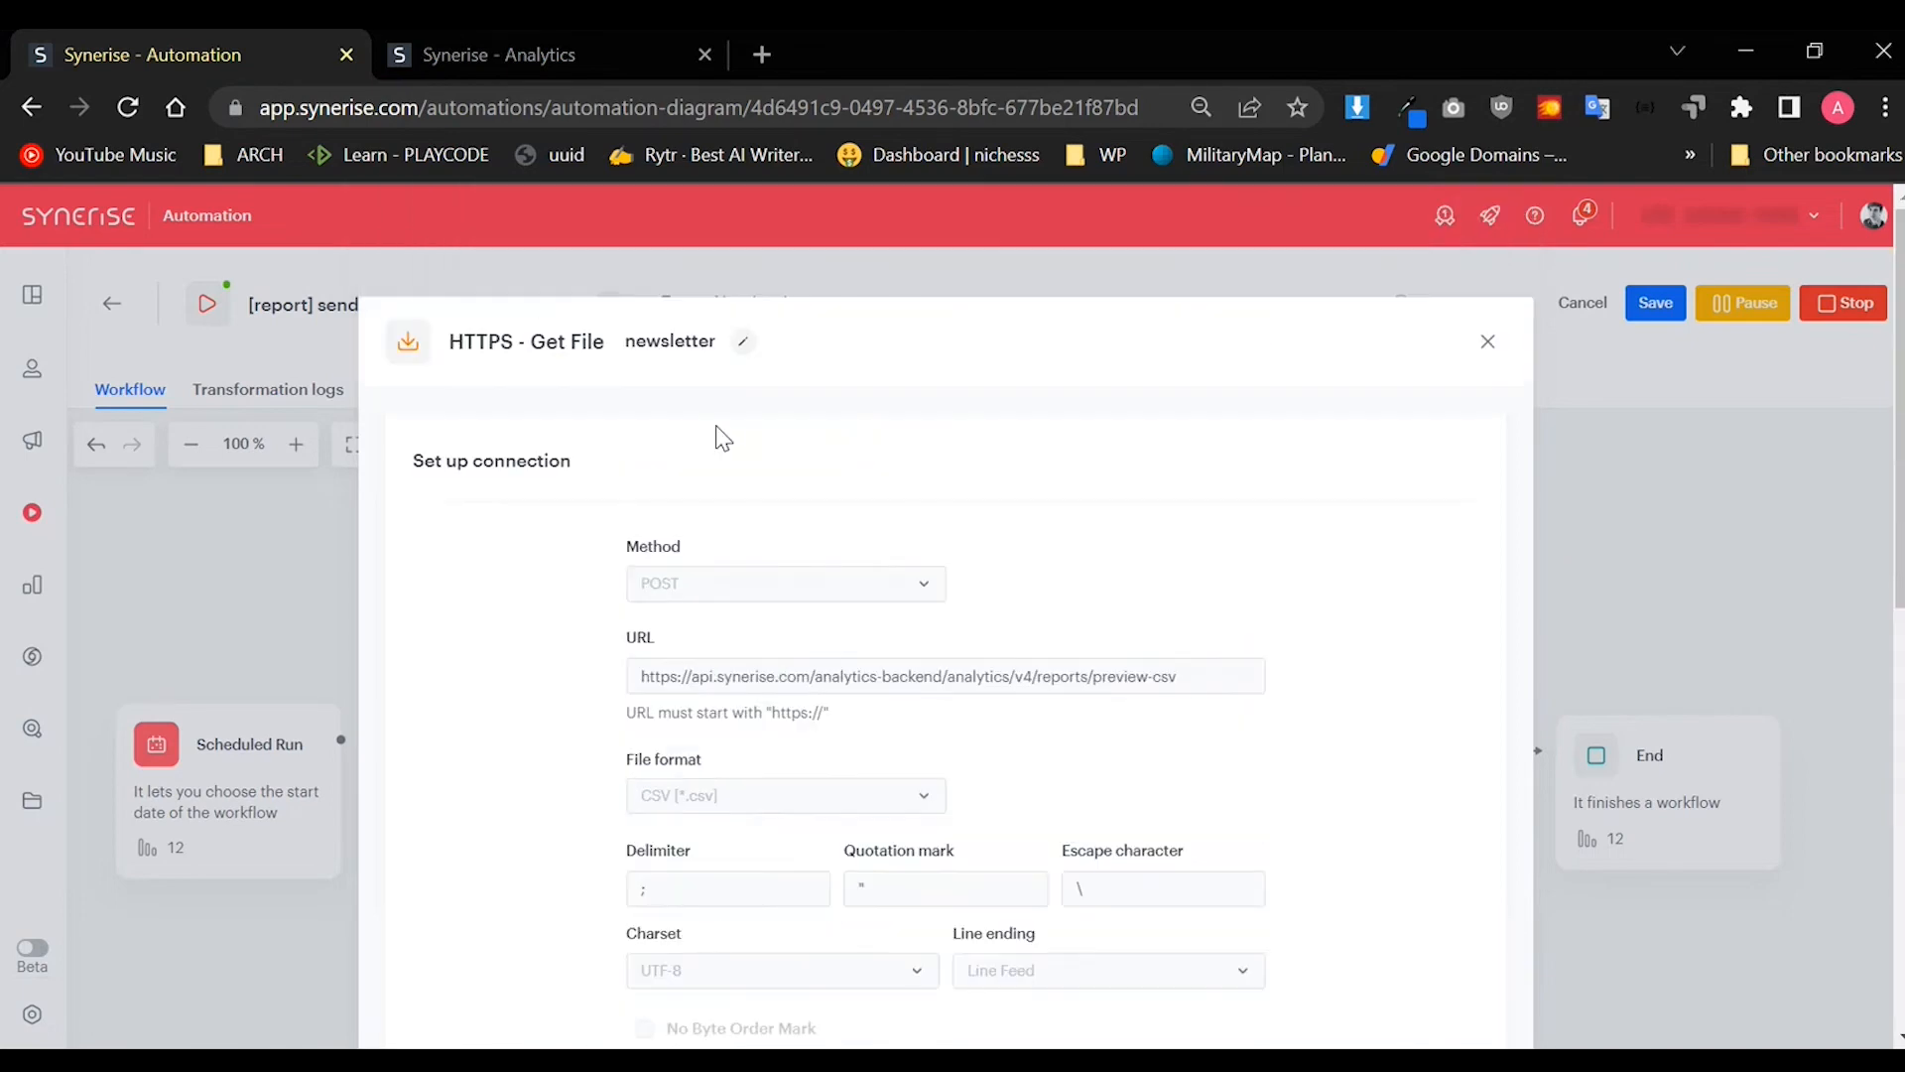
Step: Recheck the node's newsletter title and the API domain and preview-csv ending of its URL
{"action": "left_click_drag", "start_coordinate": [623, 342], "coordinate": [702, 363]}
{"action": "left_click_drag", "start_coordinate": [699, 676], "coordinate": [765, 678]}
{"action": "left_click", "coordinate": [872, 699]}
{"action": "left_click_drag", "start_coordinate": [1179, 677], "coordinate": [1092, 687]}
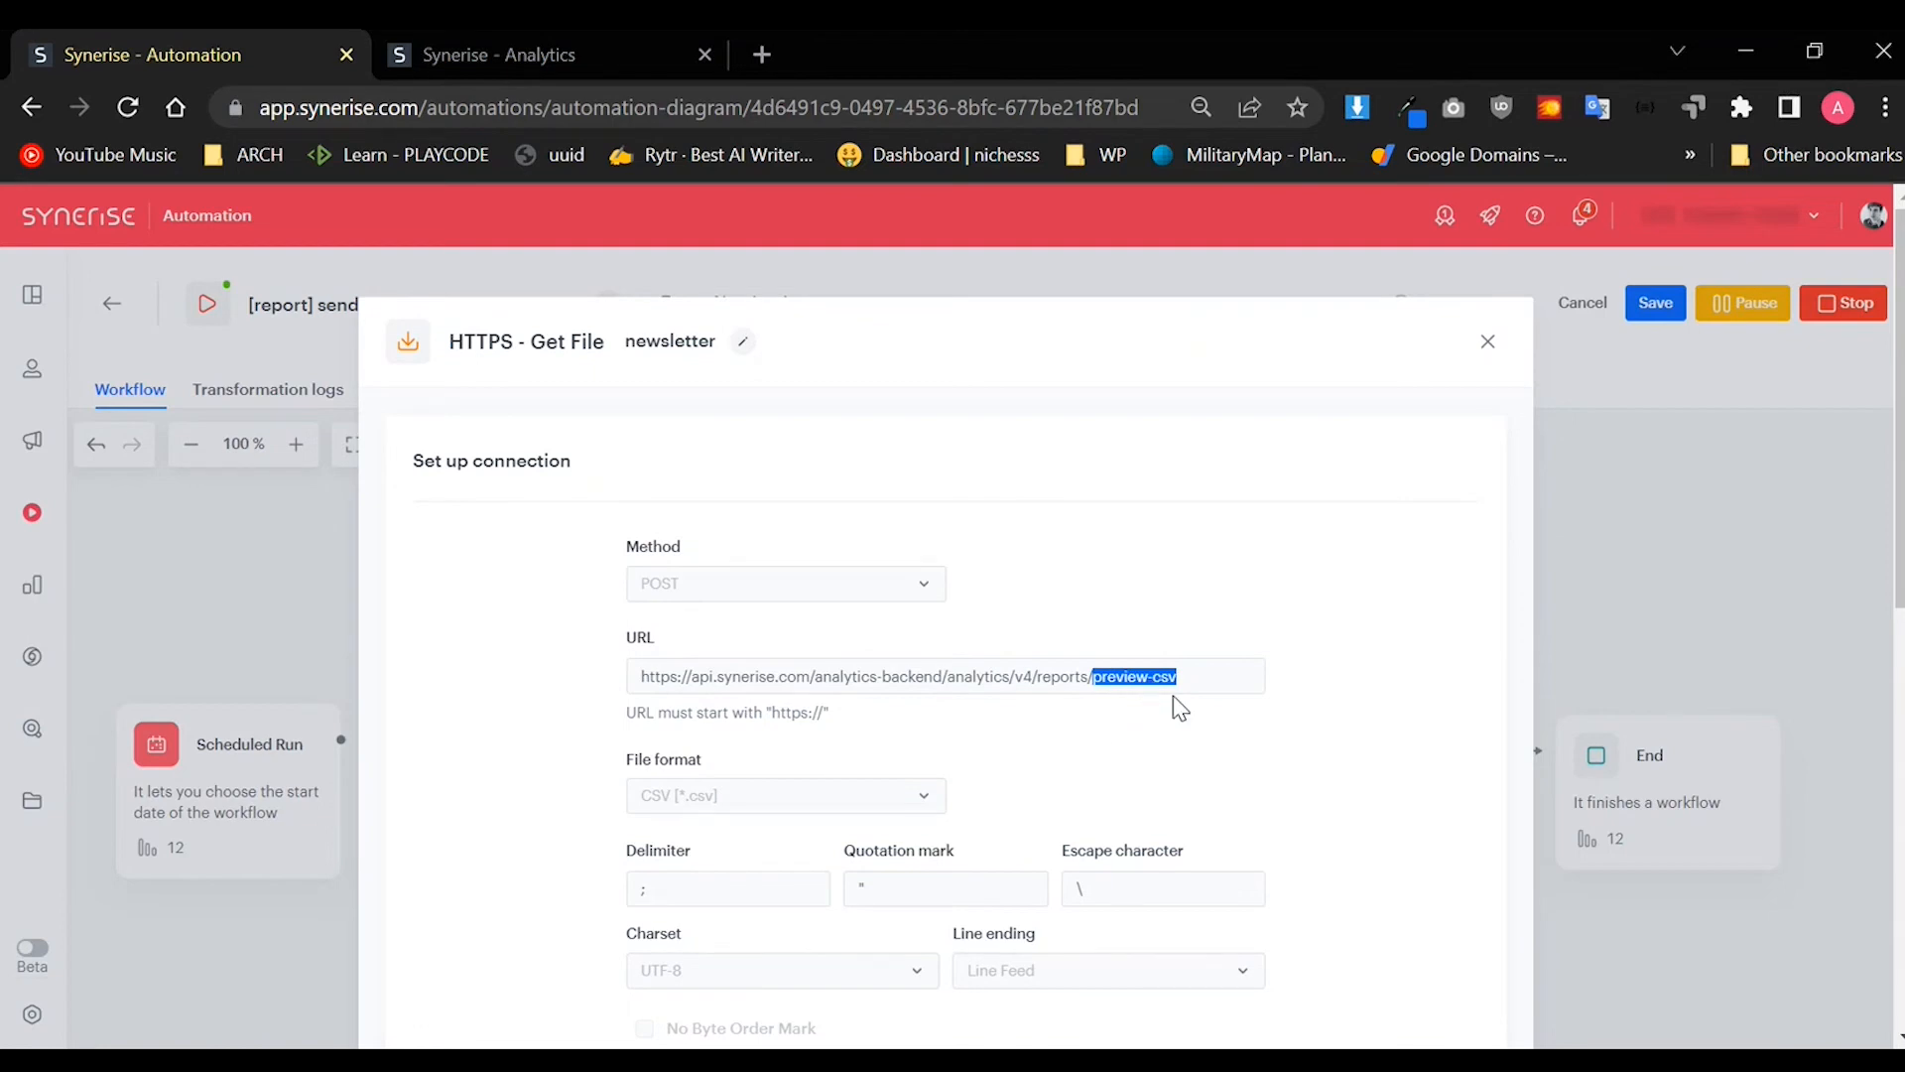
Step: Apply the HTTPS - Get File settings and align its node with the Scheduled Run node
{"action": "scroll", "coordinate": [1170, 705], "scroll_direction": "down", "scroll_amount": 8}
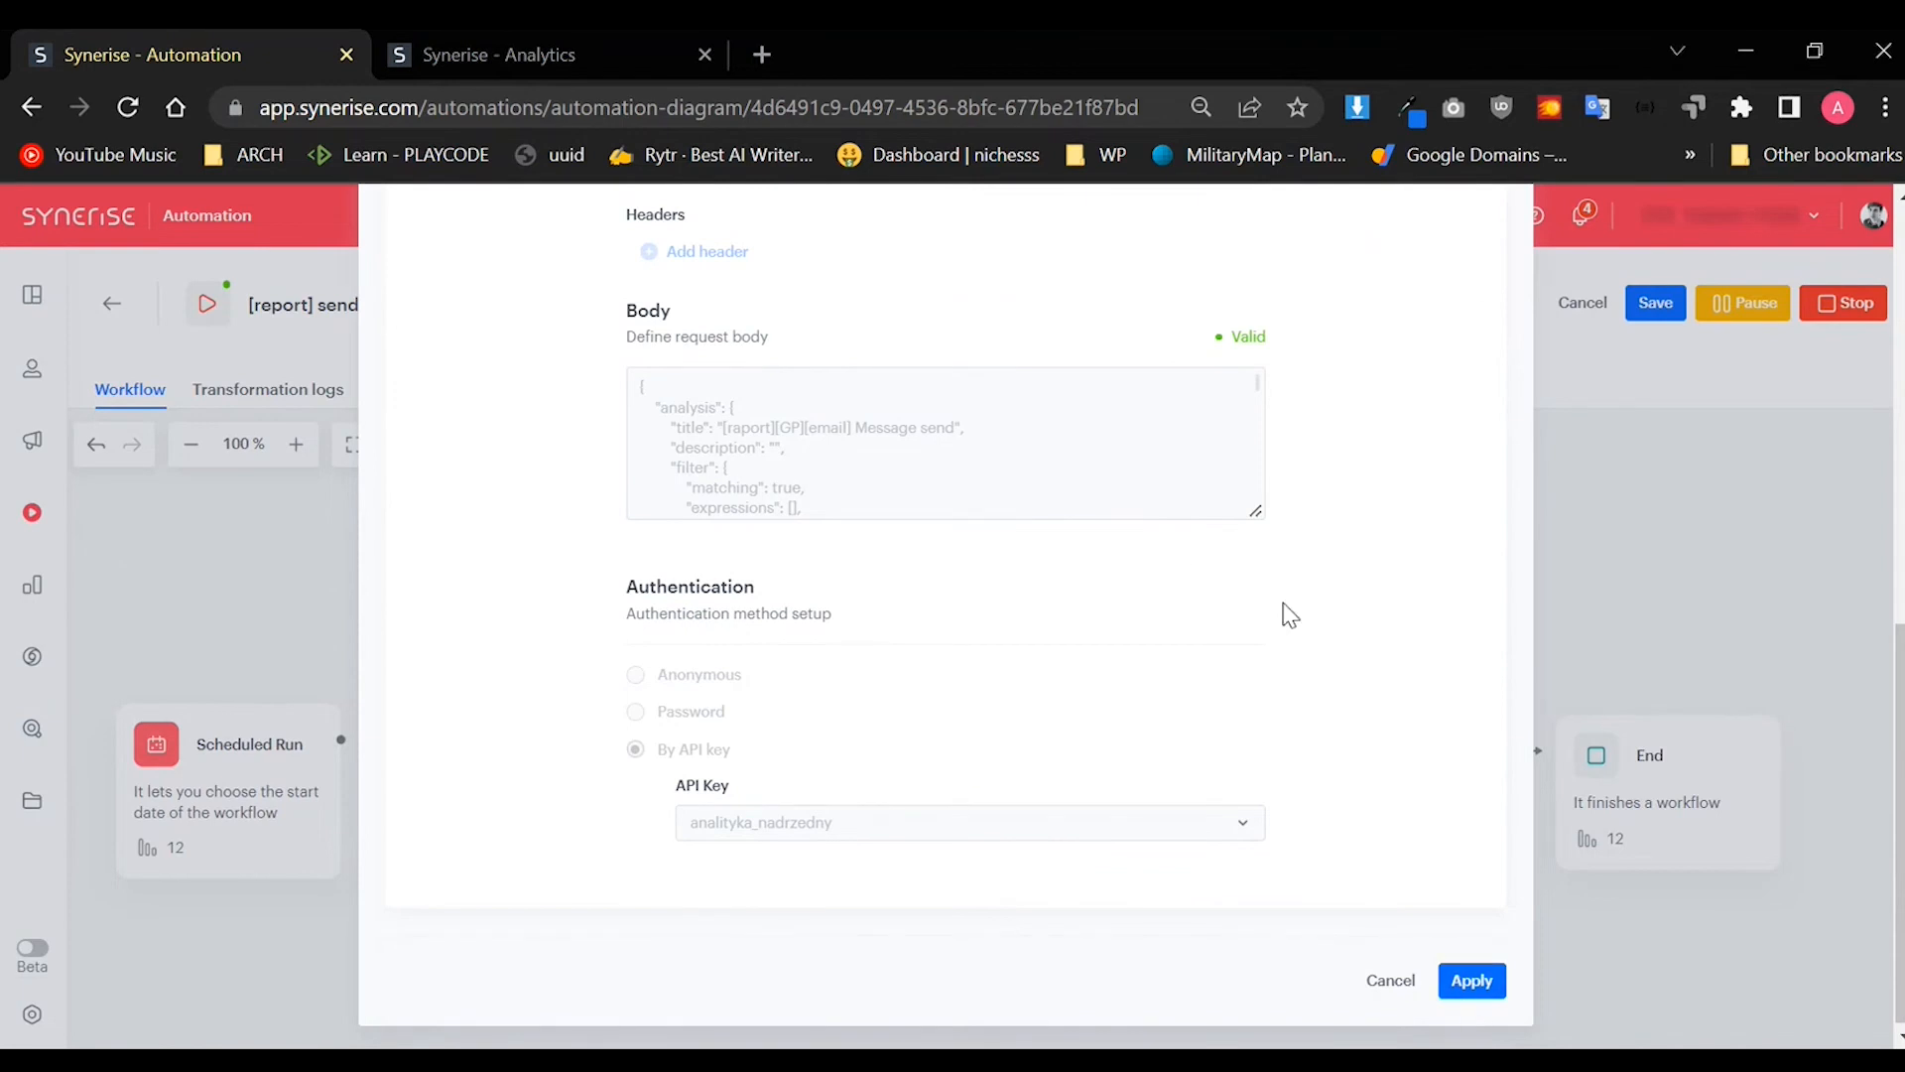
{"action": "left_click", "coordinate": [1469, 982]}
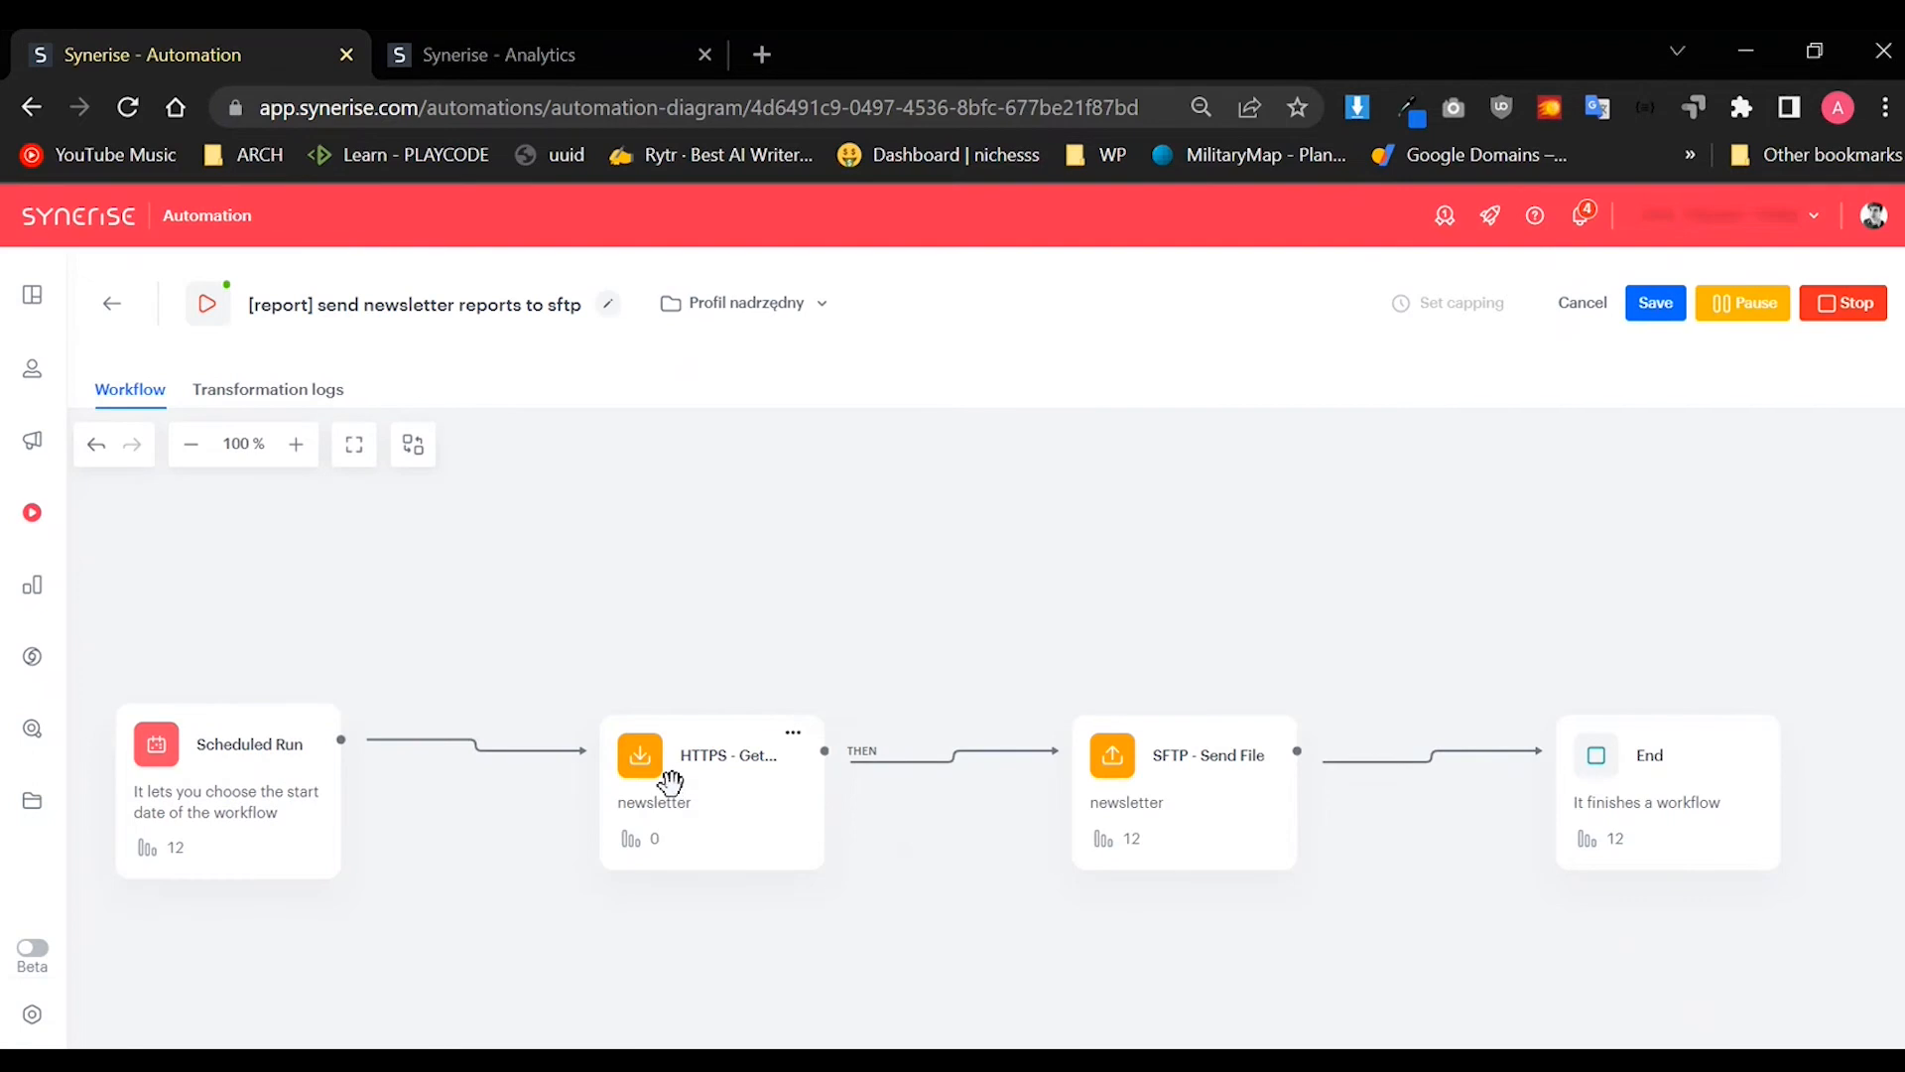
{"action": "left_click_drag", "start_coordinate": [667, 784], "coordinate": [665, 770]}
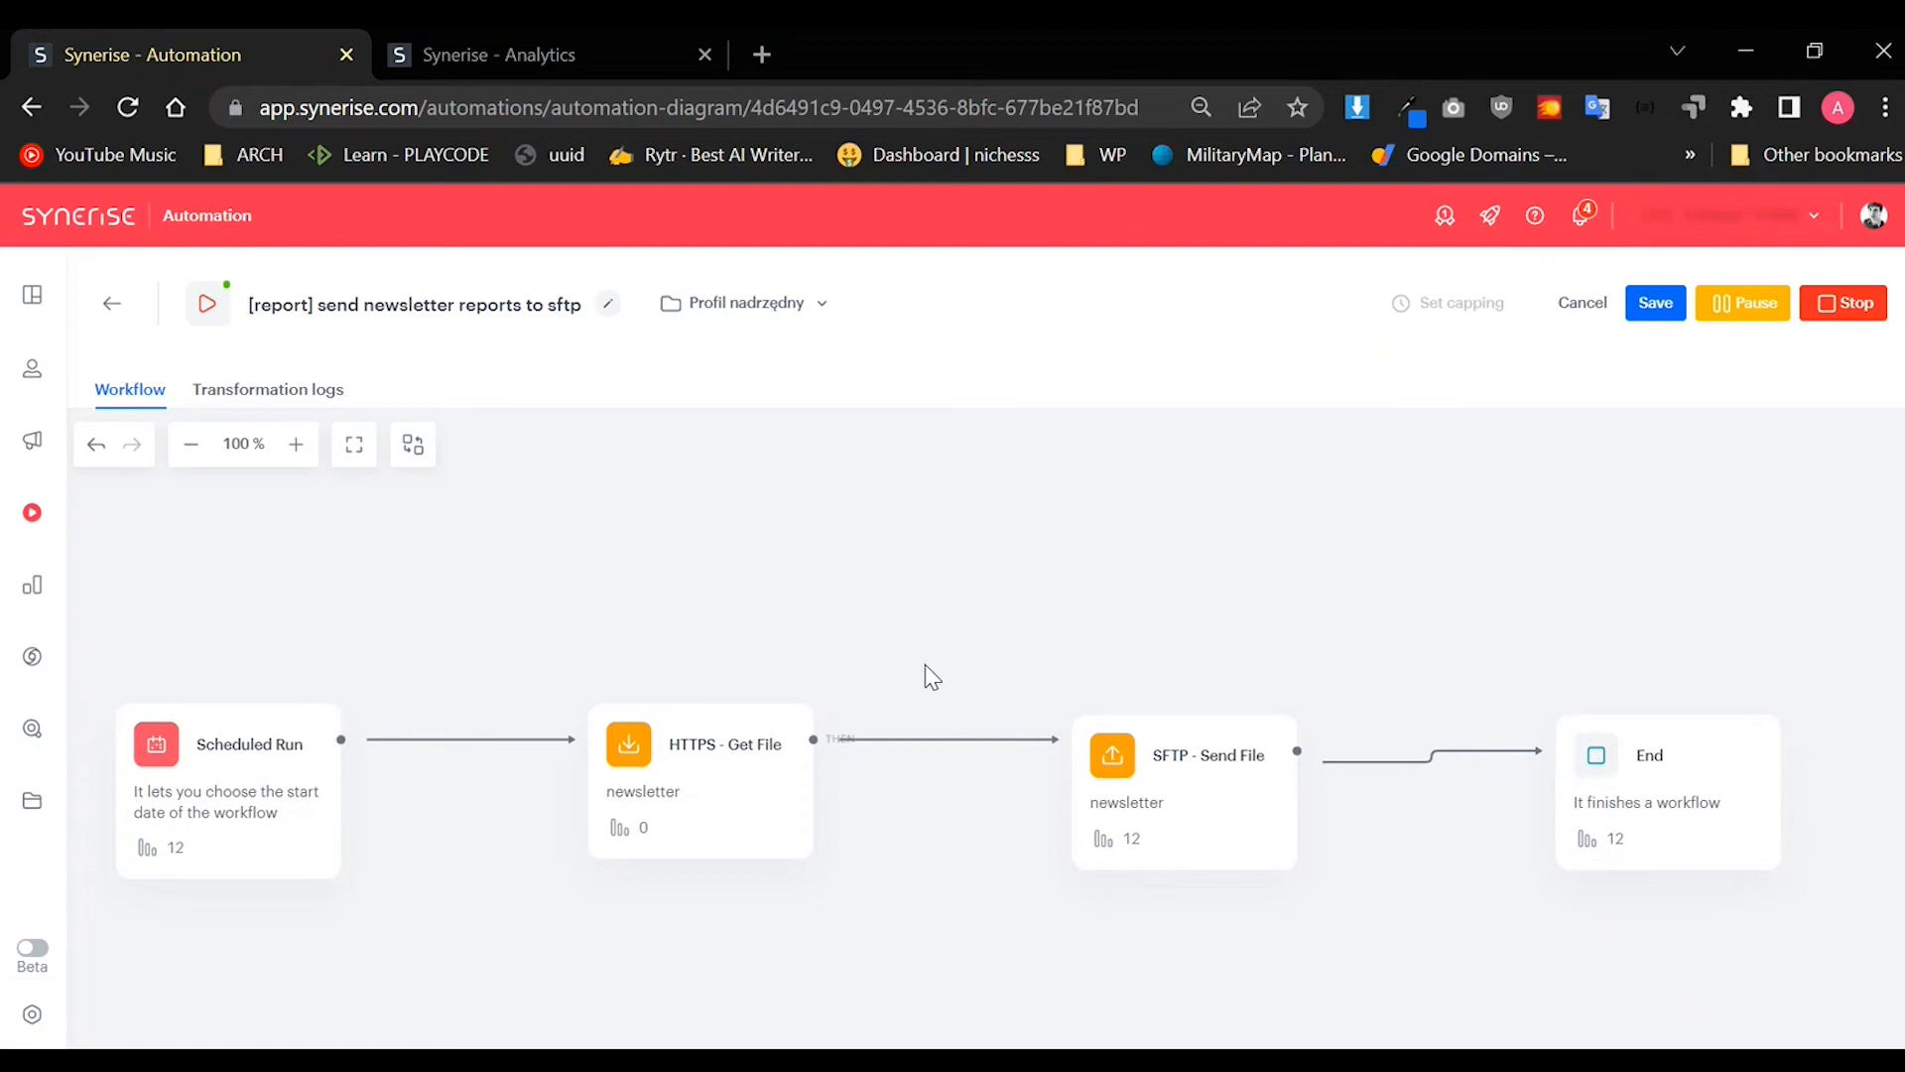
Step: Open the SFTP - Send File node's settings and examine its server address and directory path
{"action": "left_click", "coordinate": [1171, 770]}
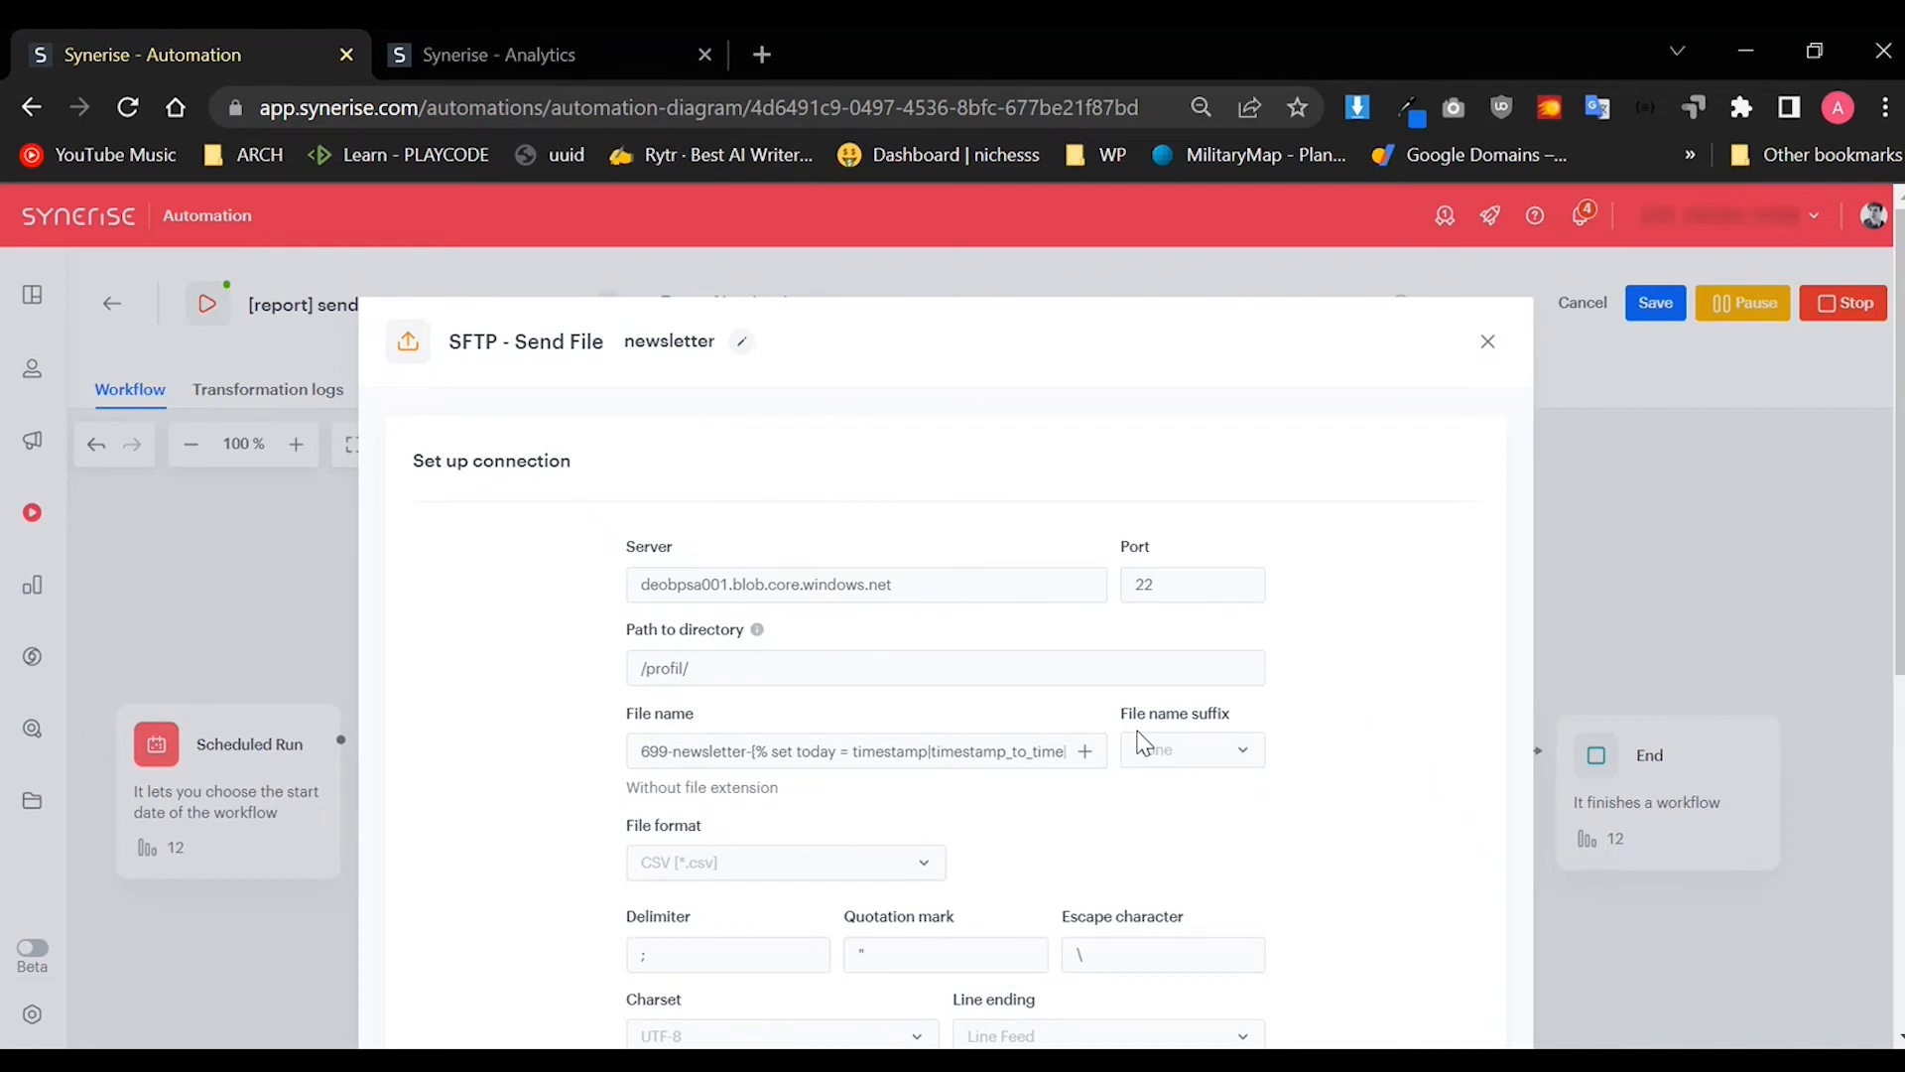
{"action": "scroll", "coordinate": [1234, 659], "scroll_direction": "down", "scroll_amount": 2}
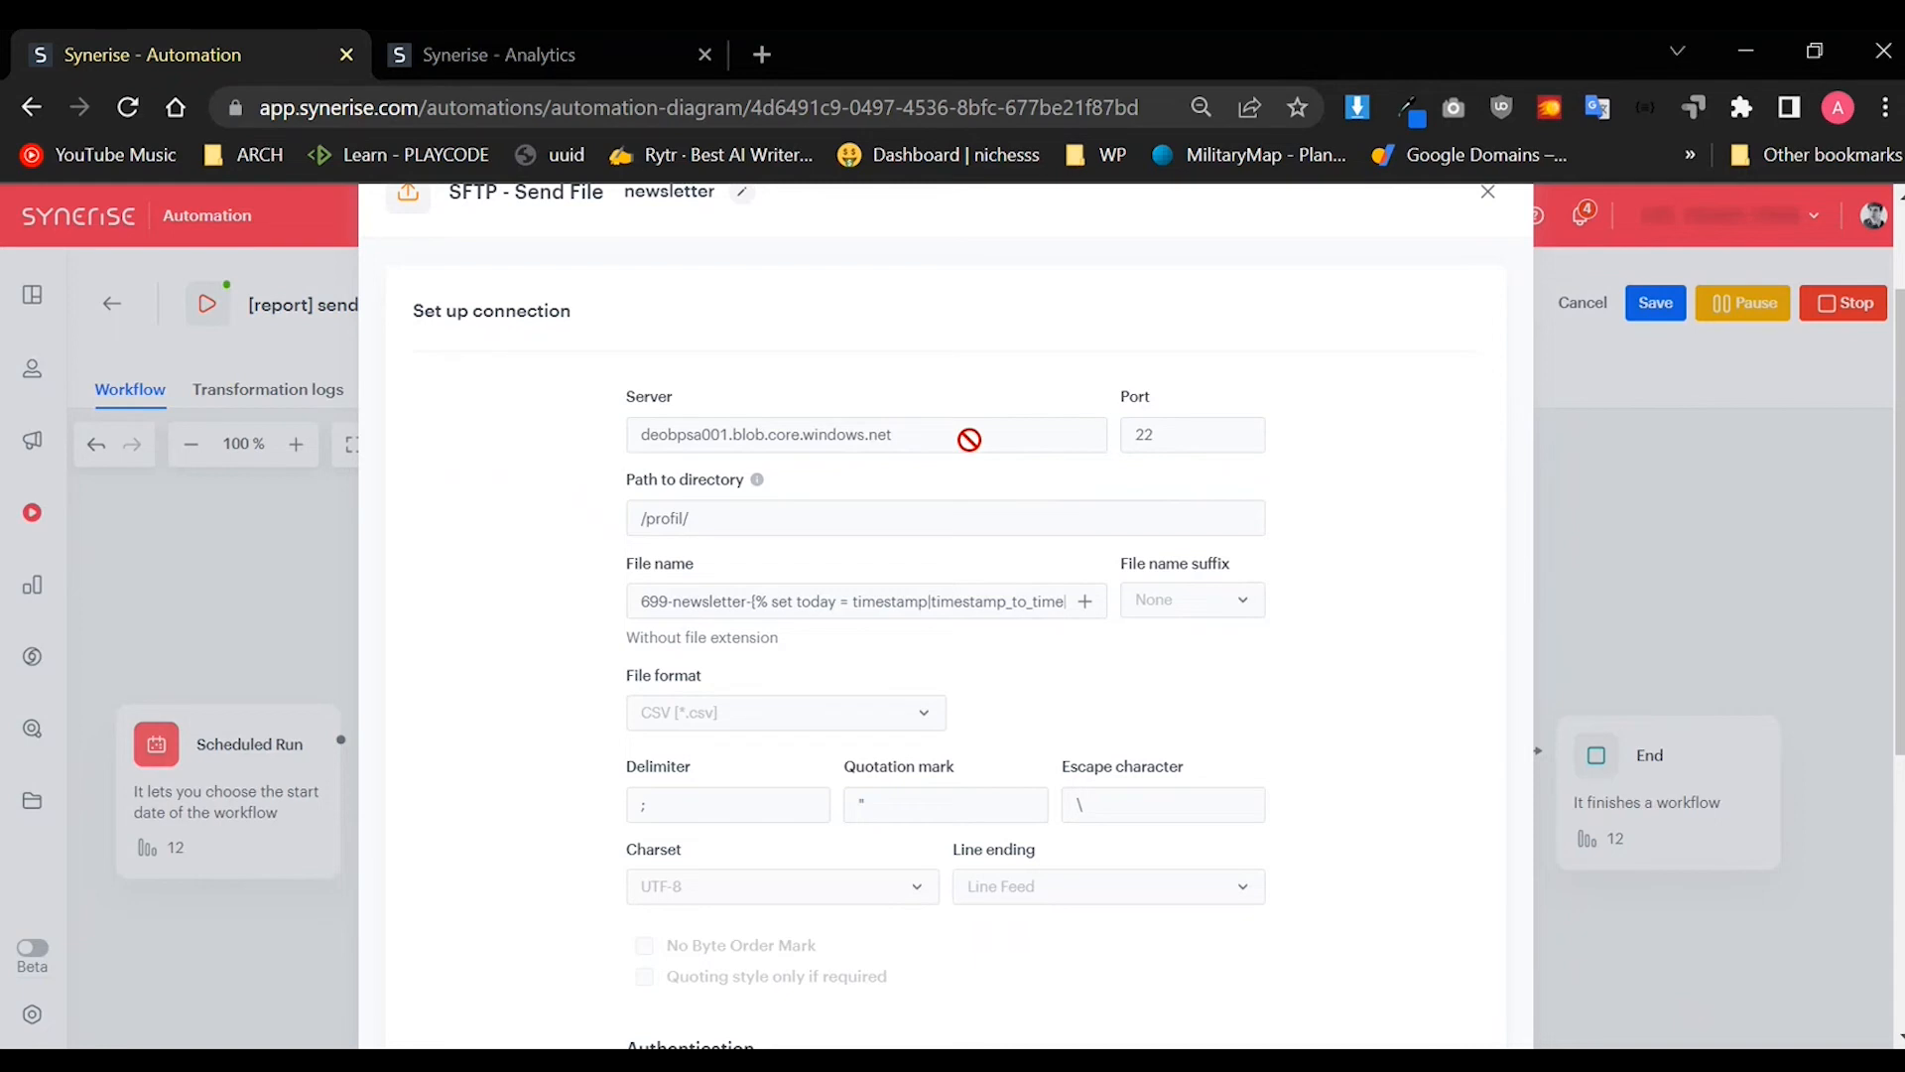
{"action": "left_click_drag", "start_coordinate": [921, 438], "coordinate": [575, 484]}
{"action": "double_click", "coordinate": [723, 439]}
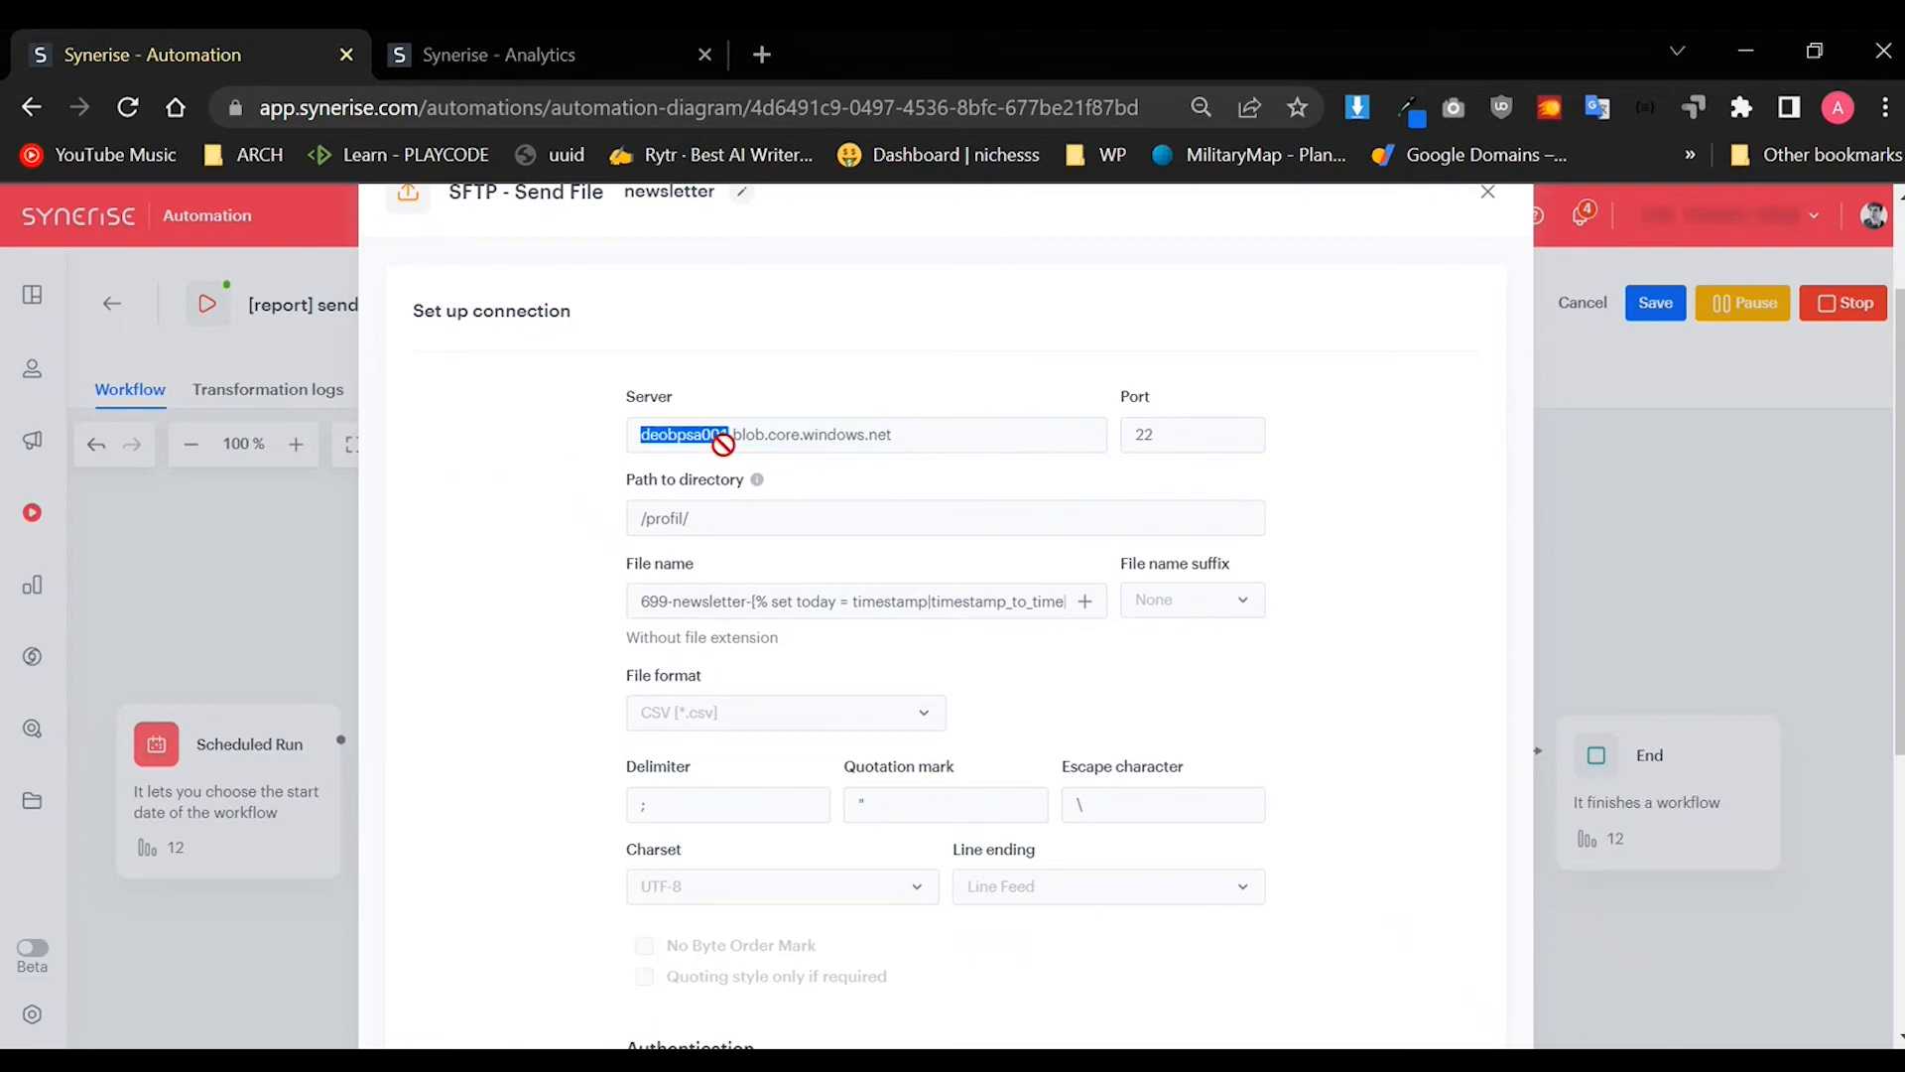
{"action": "left_click", "coordinate": [731, 437]}
{"action": "left_click_drag", "start_coordinate": [710, 518], "coordinate": [568, 537]}
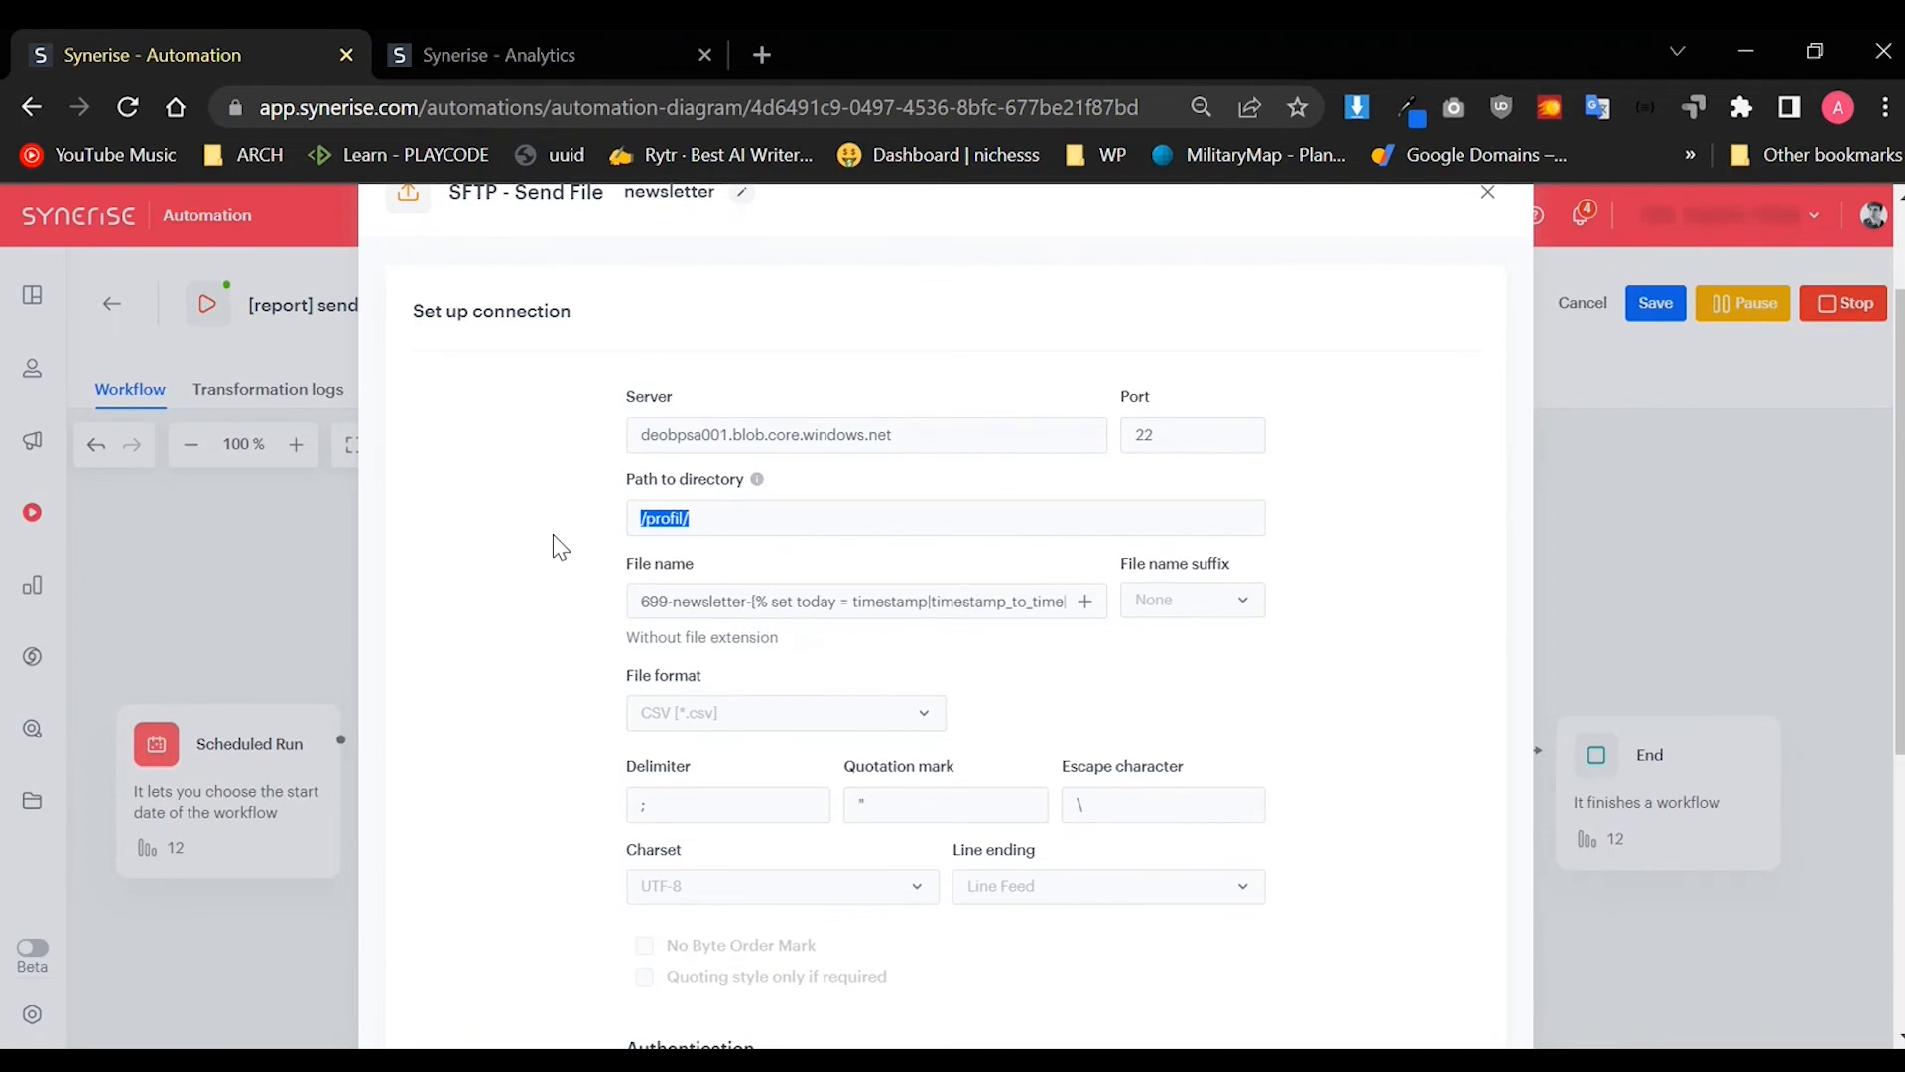
{"action": "left_click_drag", "start_coordinate": [731, 524], "coordinate": [460, 570]}
Step: Examine the SFTP file name's 699-newsletter prefix and the template expression that appends today's date
{"action": "left_click_drag", "start_coordinate": [672, 603], "coordinate": [774, 636]}
{"action": "left_click_drag", "start_coordinate": [703, 567], "coordinate": [735, 603]}
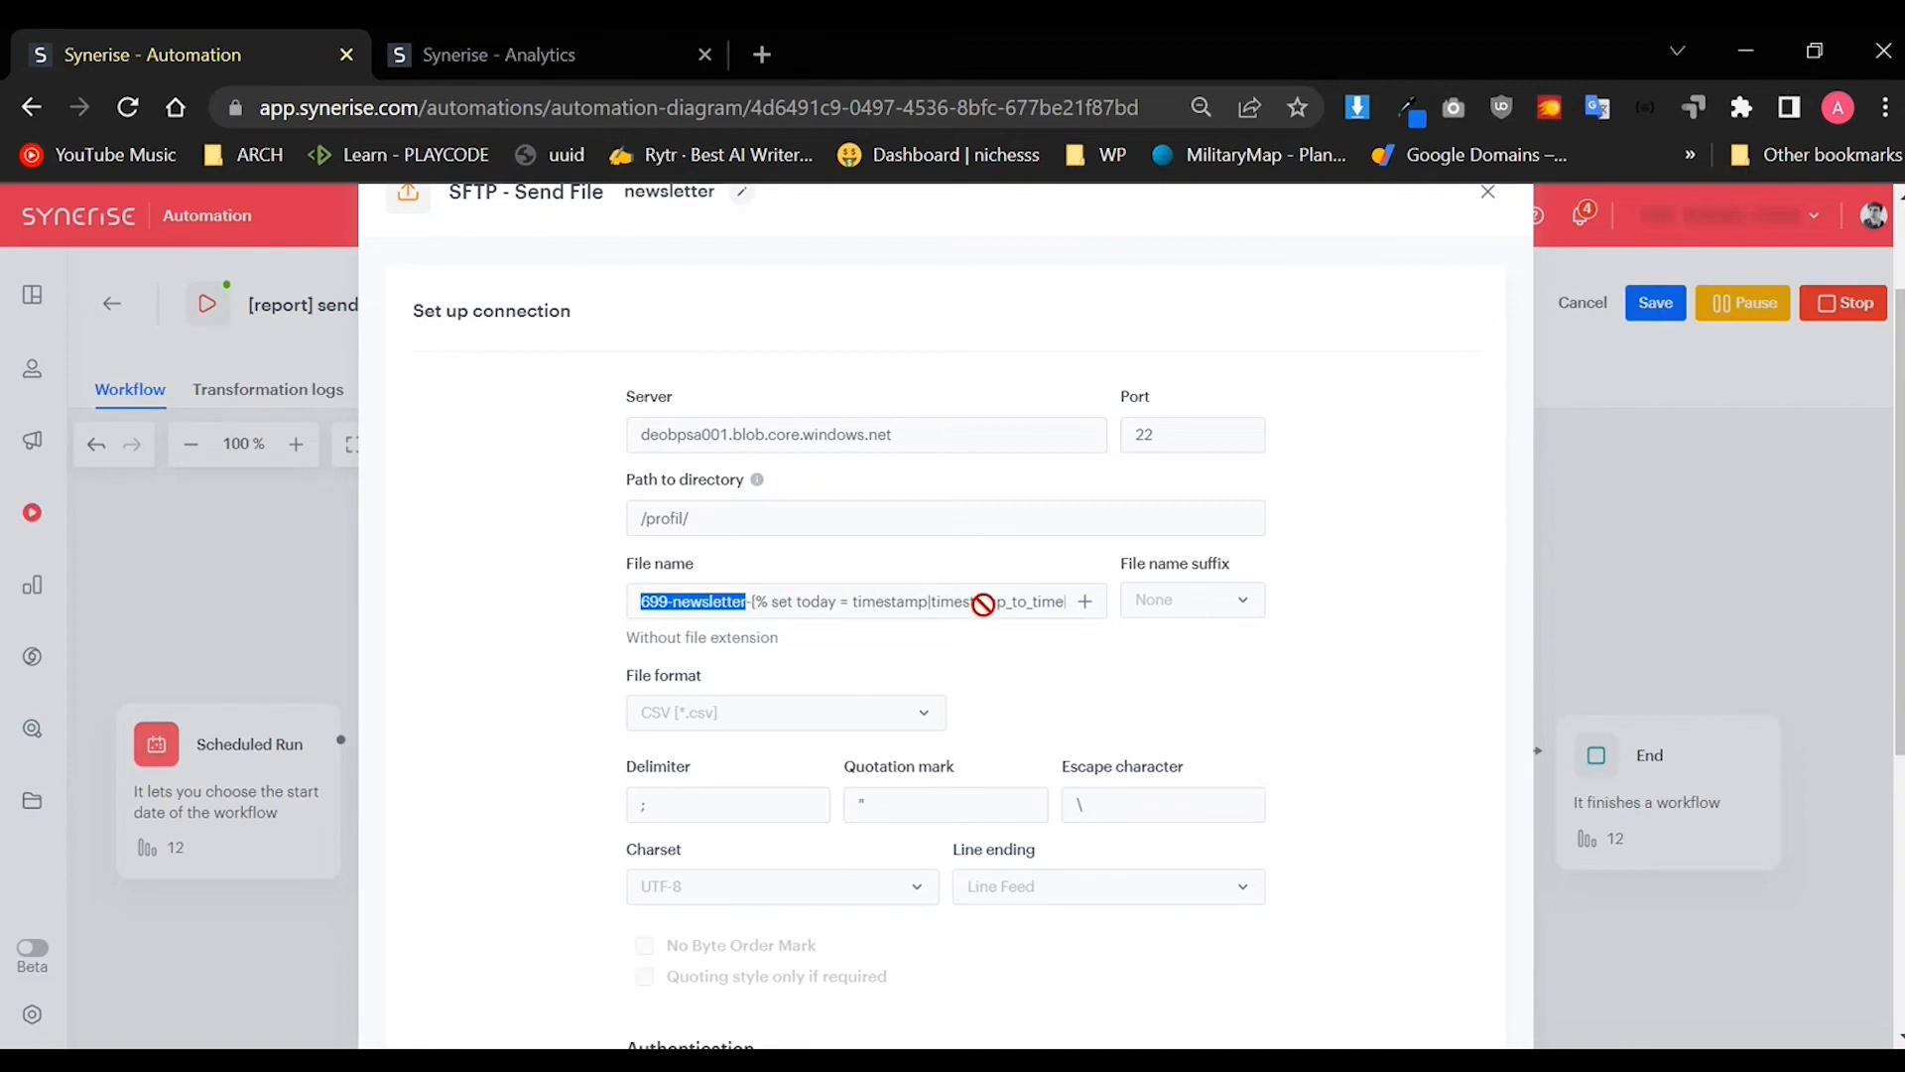
{"action": "left_click_drag", "start_coordinate": [752, 602], "coordinate": [1032, 613]}
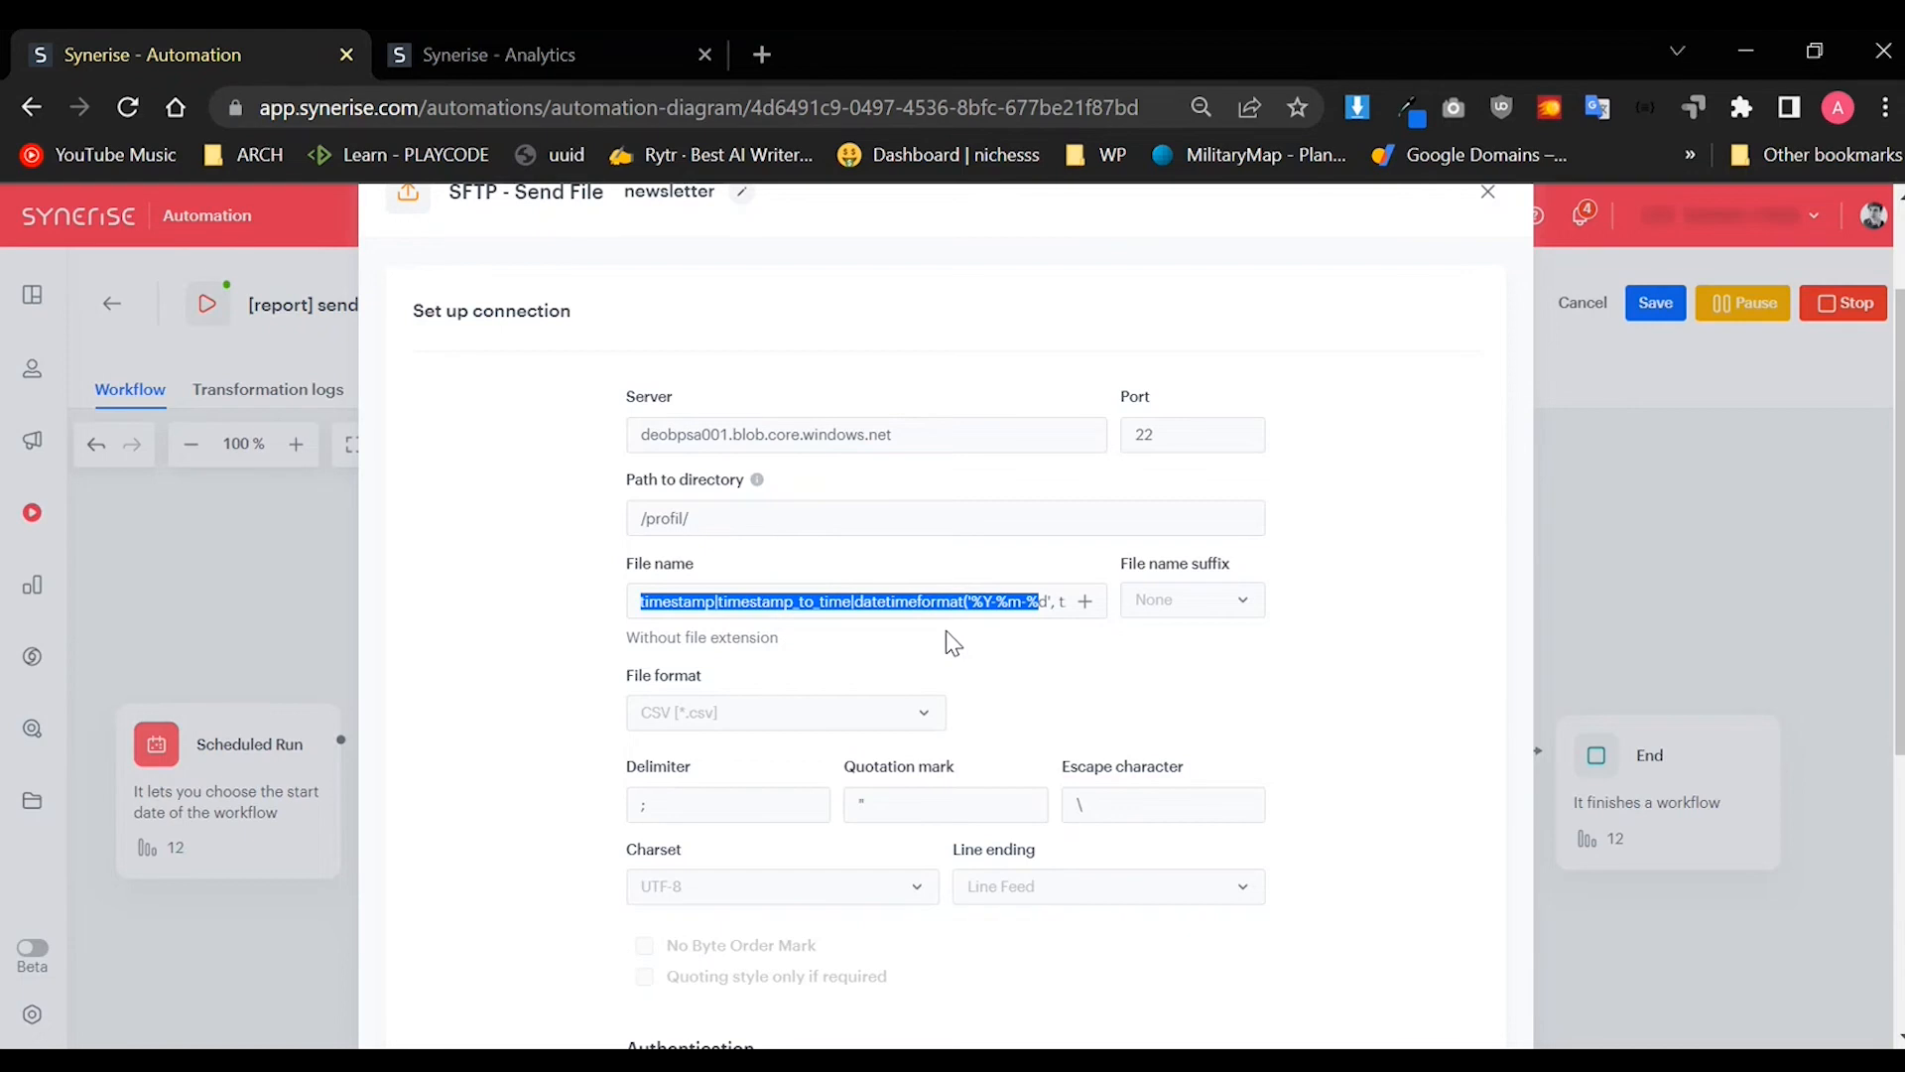
{"action": "left_click_drag", "start_coordinate": [891, 601], "coordinate": [1039, 613]}
{"action": "left_click", "coordinate": [774, 622]}
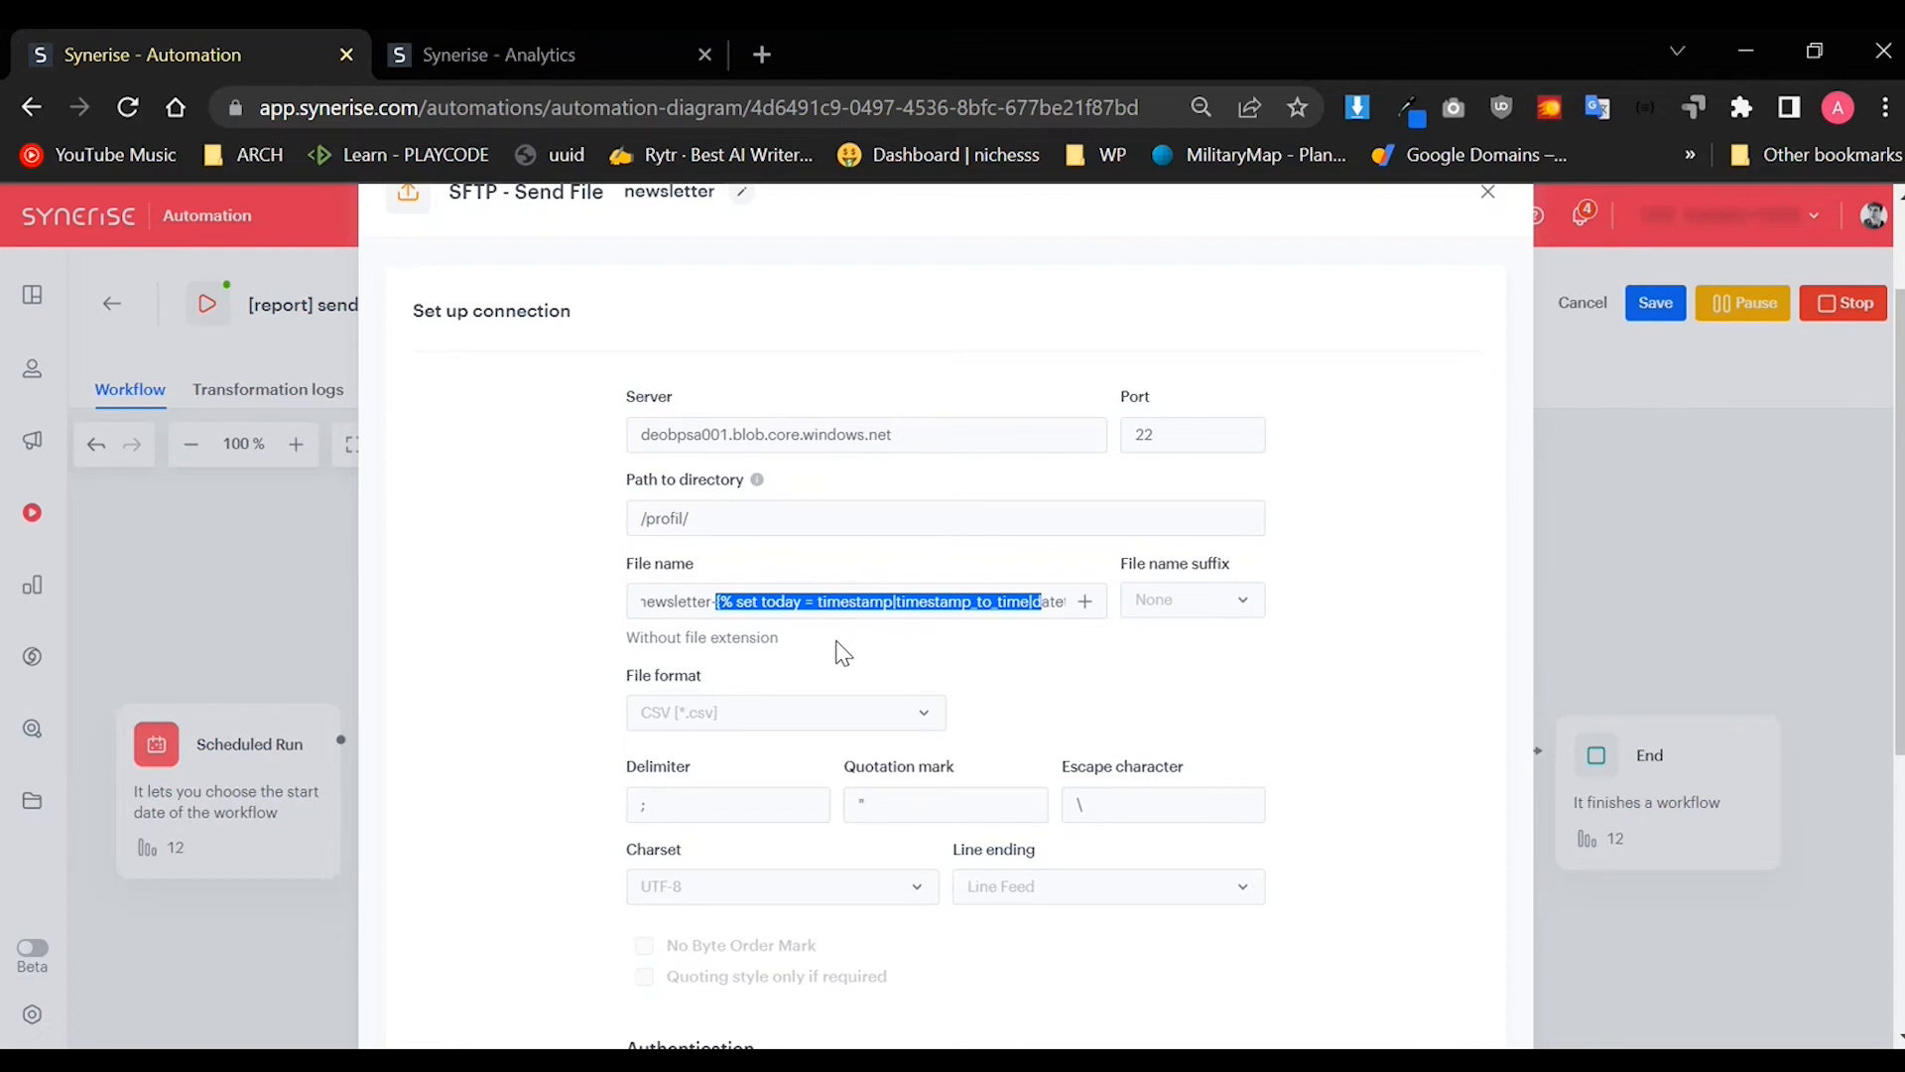
{"action": "left_click", "coordinate": [786, 600]}
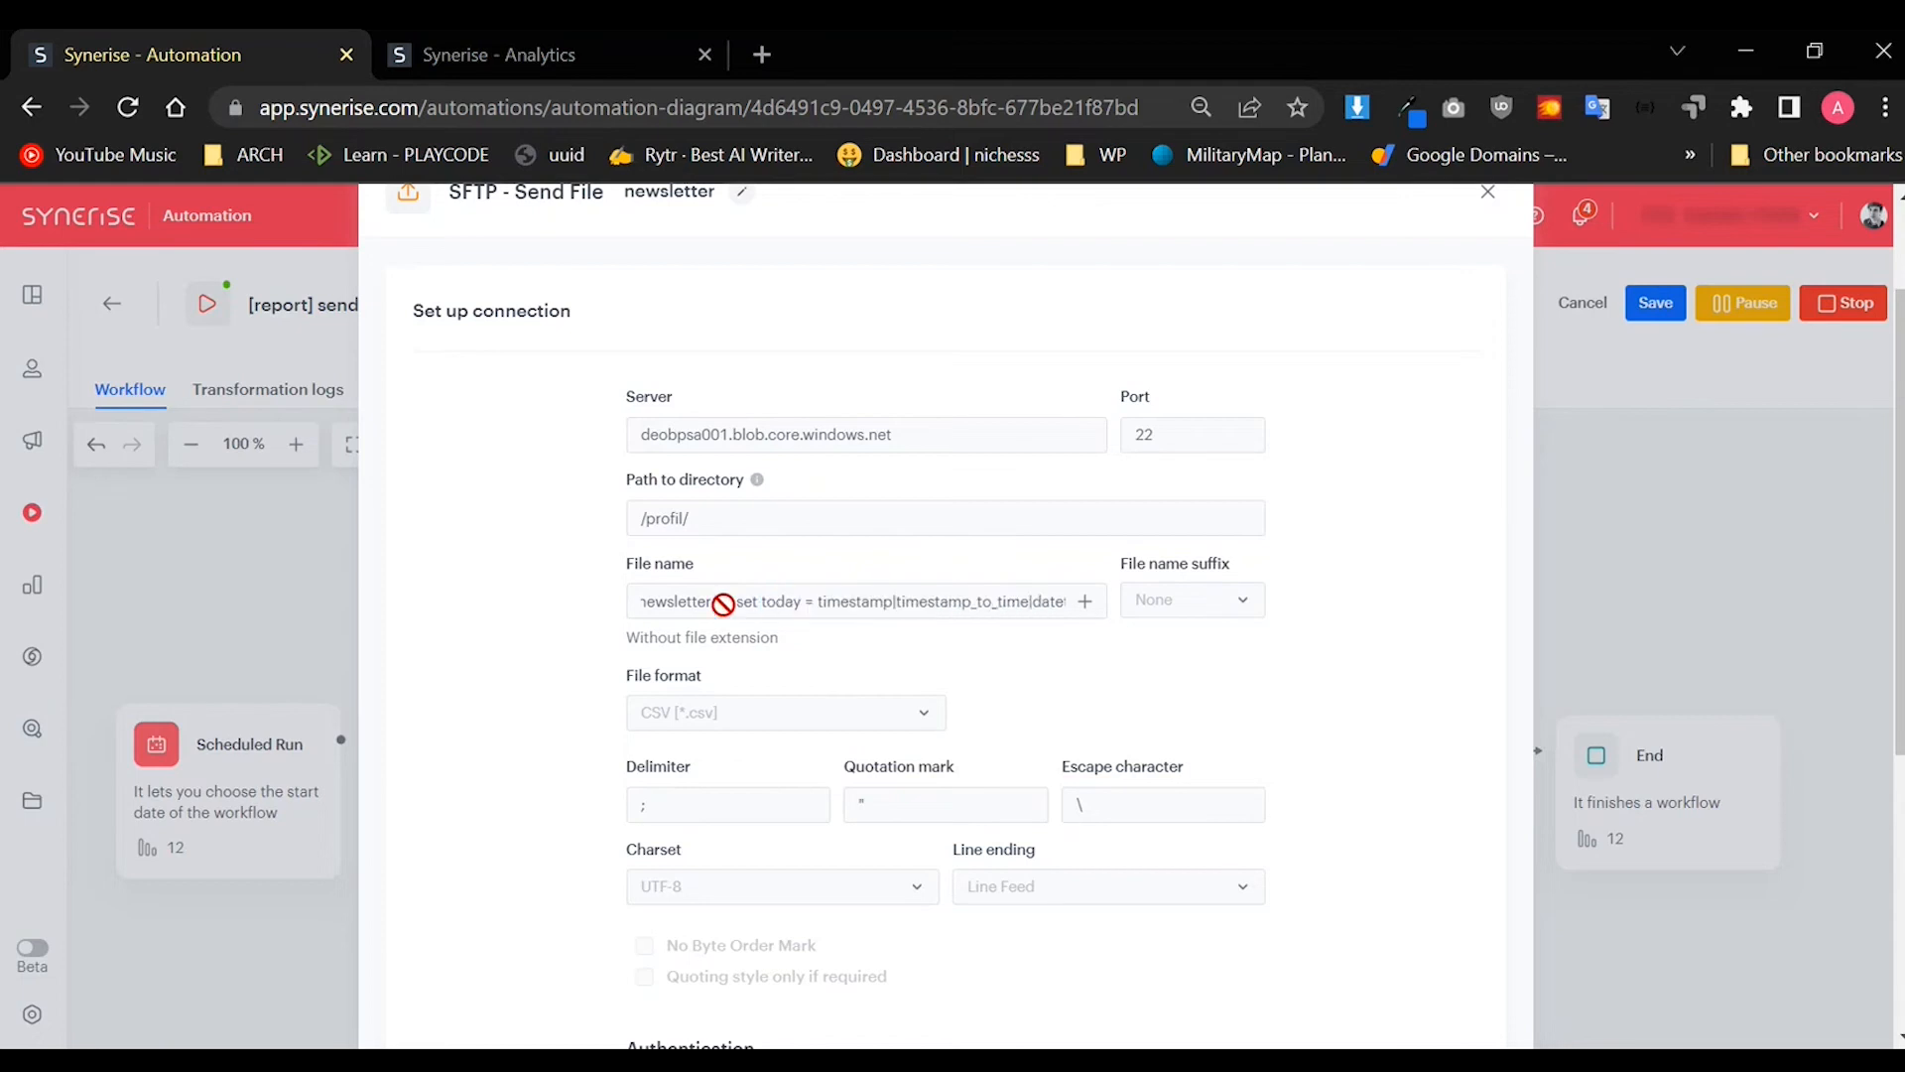
{"action": "left_click_drag", "start_coordinate": [711, 601], "coordinate": [1075, 616]}
{"action": "left_click", "coordinate": [999, 600]}
Step: Review the SFTP node's file format, delimiter and password authentication setup
{"action": "scroll", "coordinate": [1032, 595], "scroll_direction": "down", "scroll_amount": 2}
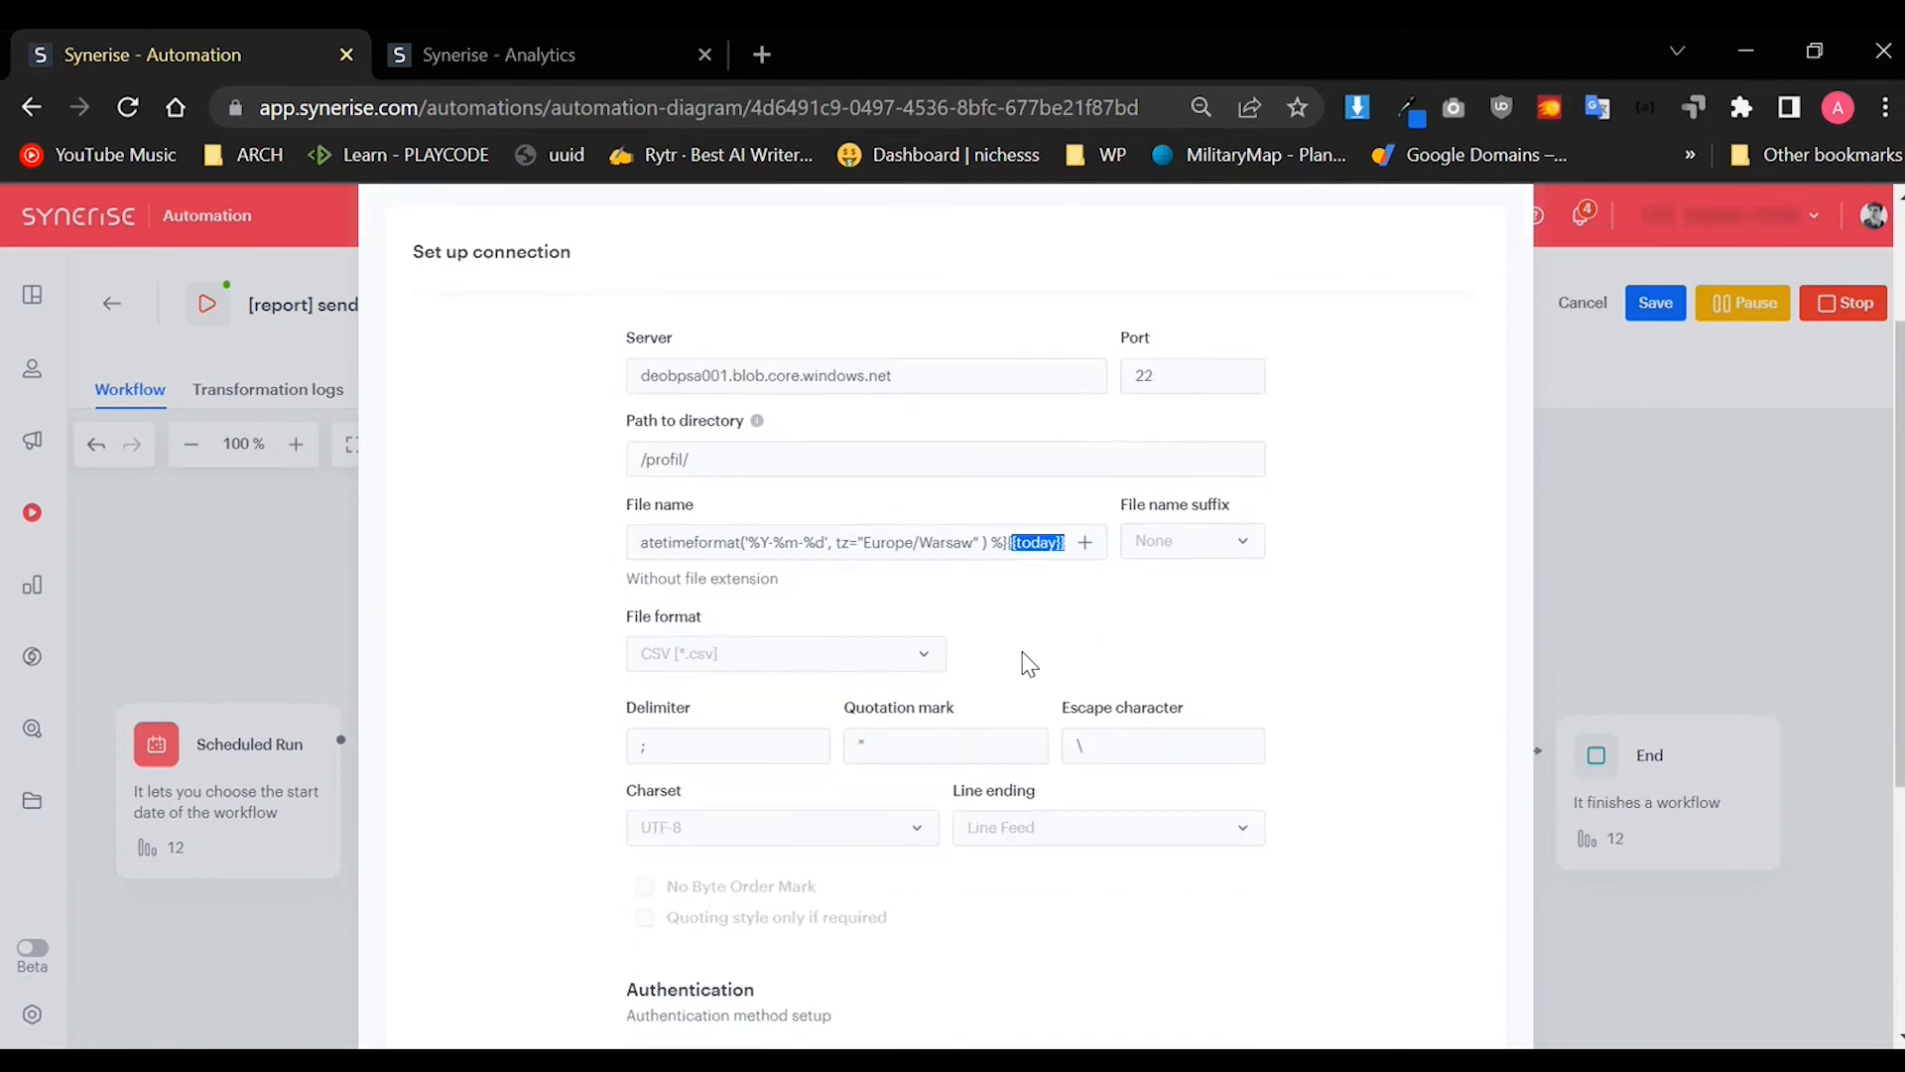
{"action": "scroll", "coordinate": [719, 608], "scroll_direction": "down", "scroll_amount": 2}
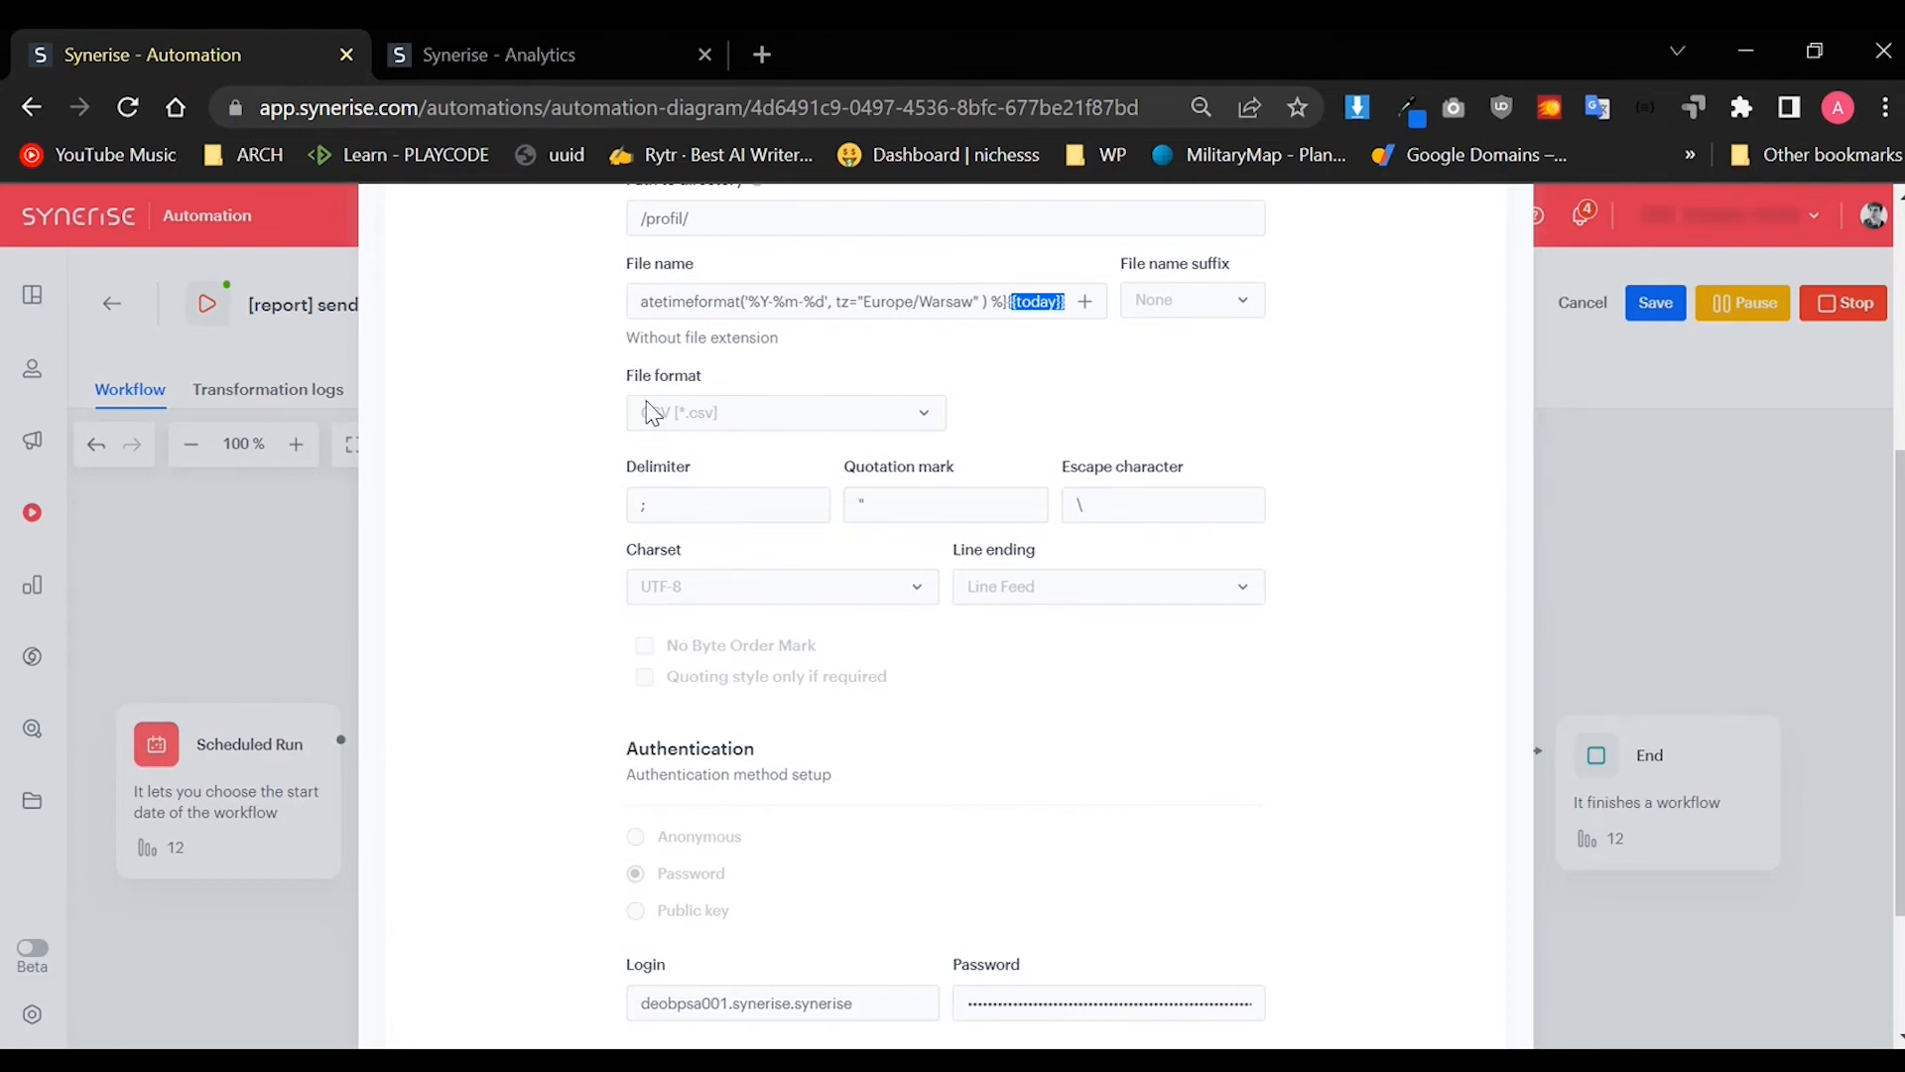
{"action": "left_click_drag", "start_coordinate": [679, 503], "coordinate": [612, 544]}
{"action": "scroll", "coordinate": [923, 600], "scroll_direction": "down", "scroll_amount": 1}
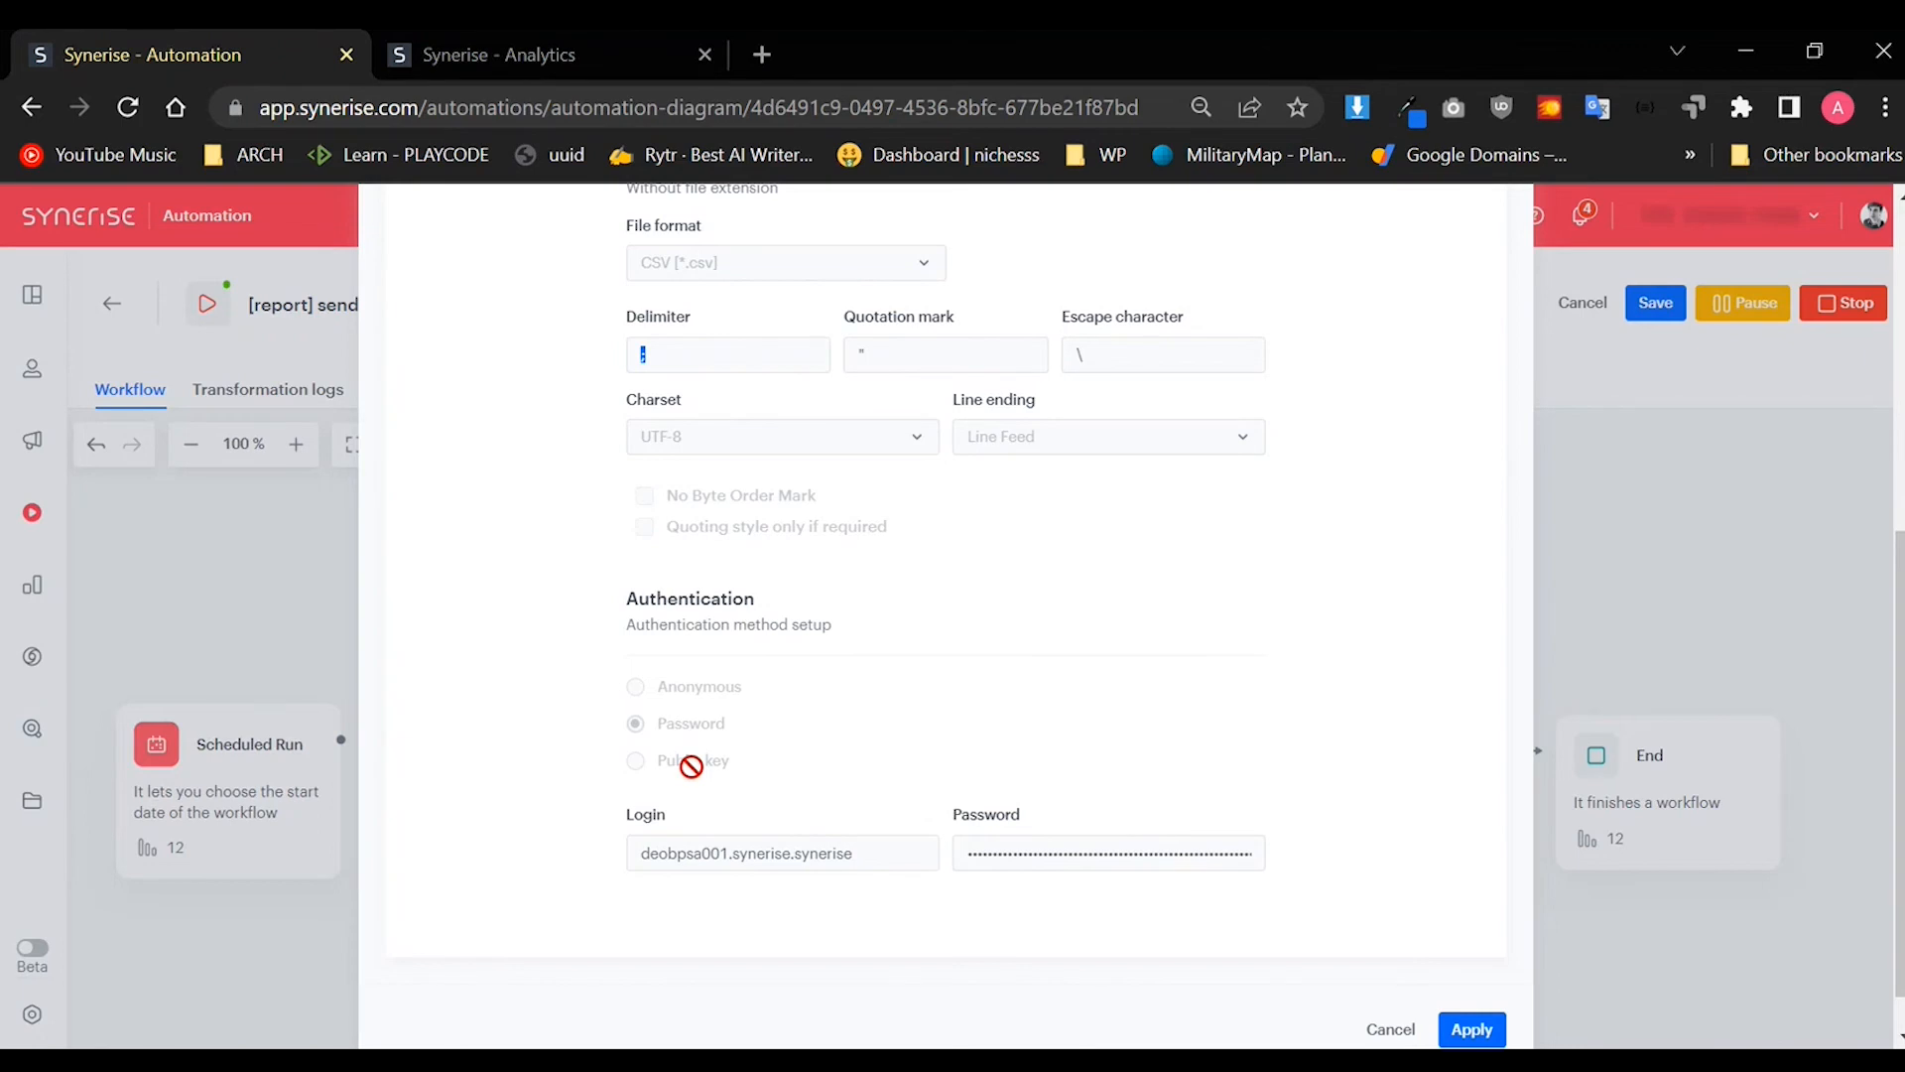
{"action": "scroll", "coordinate": [893, 754], "scroll_direction": "up", "scroll_amount": 3}
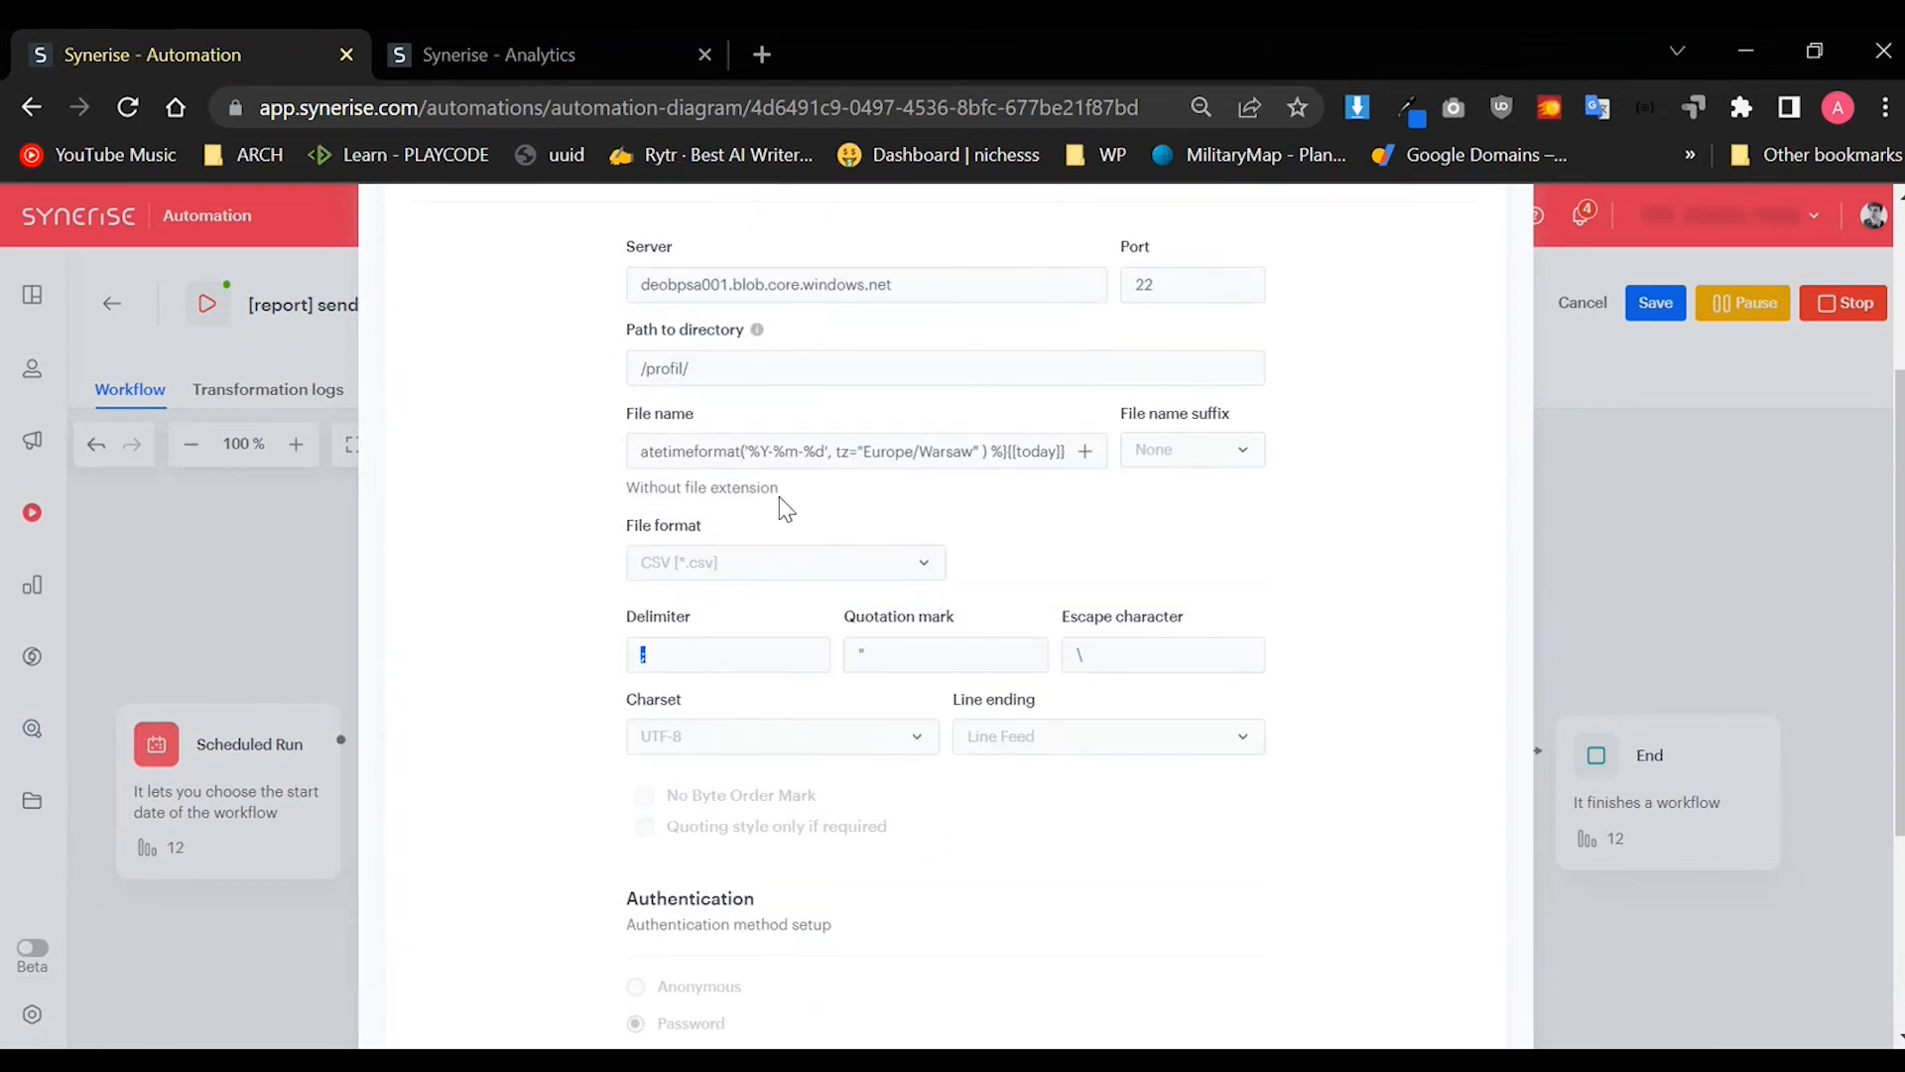
Step: Apply the SFTP - Send File settings and nudge its node into line with the HTTPS - Get File node
{"action": "scroll", "coordinate": [1030, 491], "scroll_direction": "down", "scroll_amount": 4}
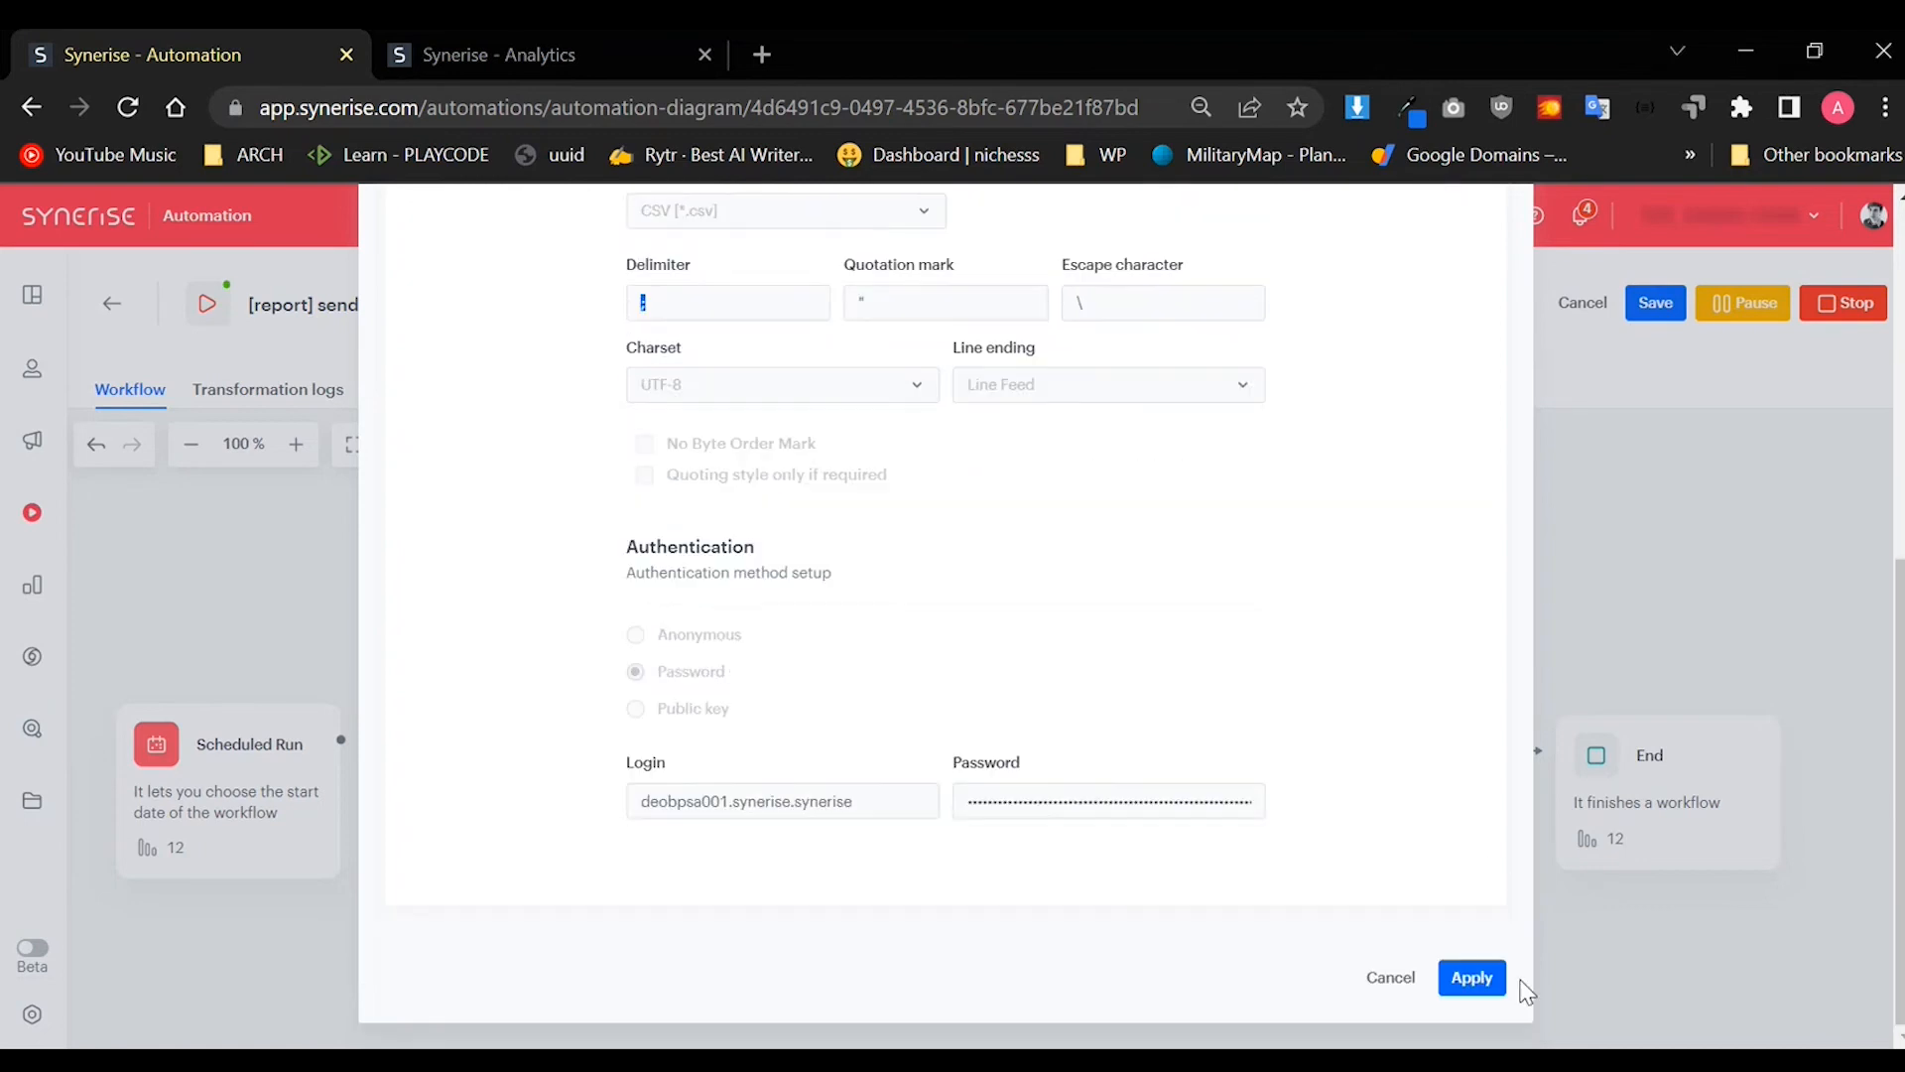
{"action": "left_click", "coordinate": [1455, 987]}
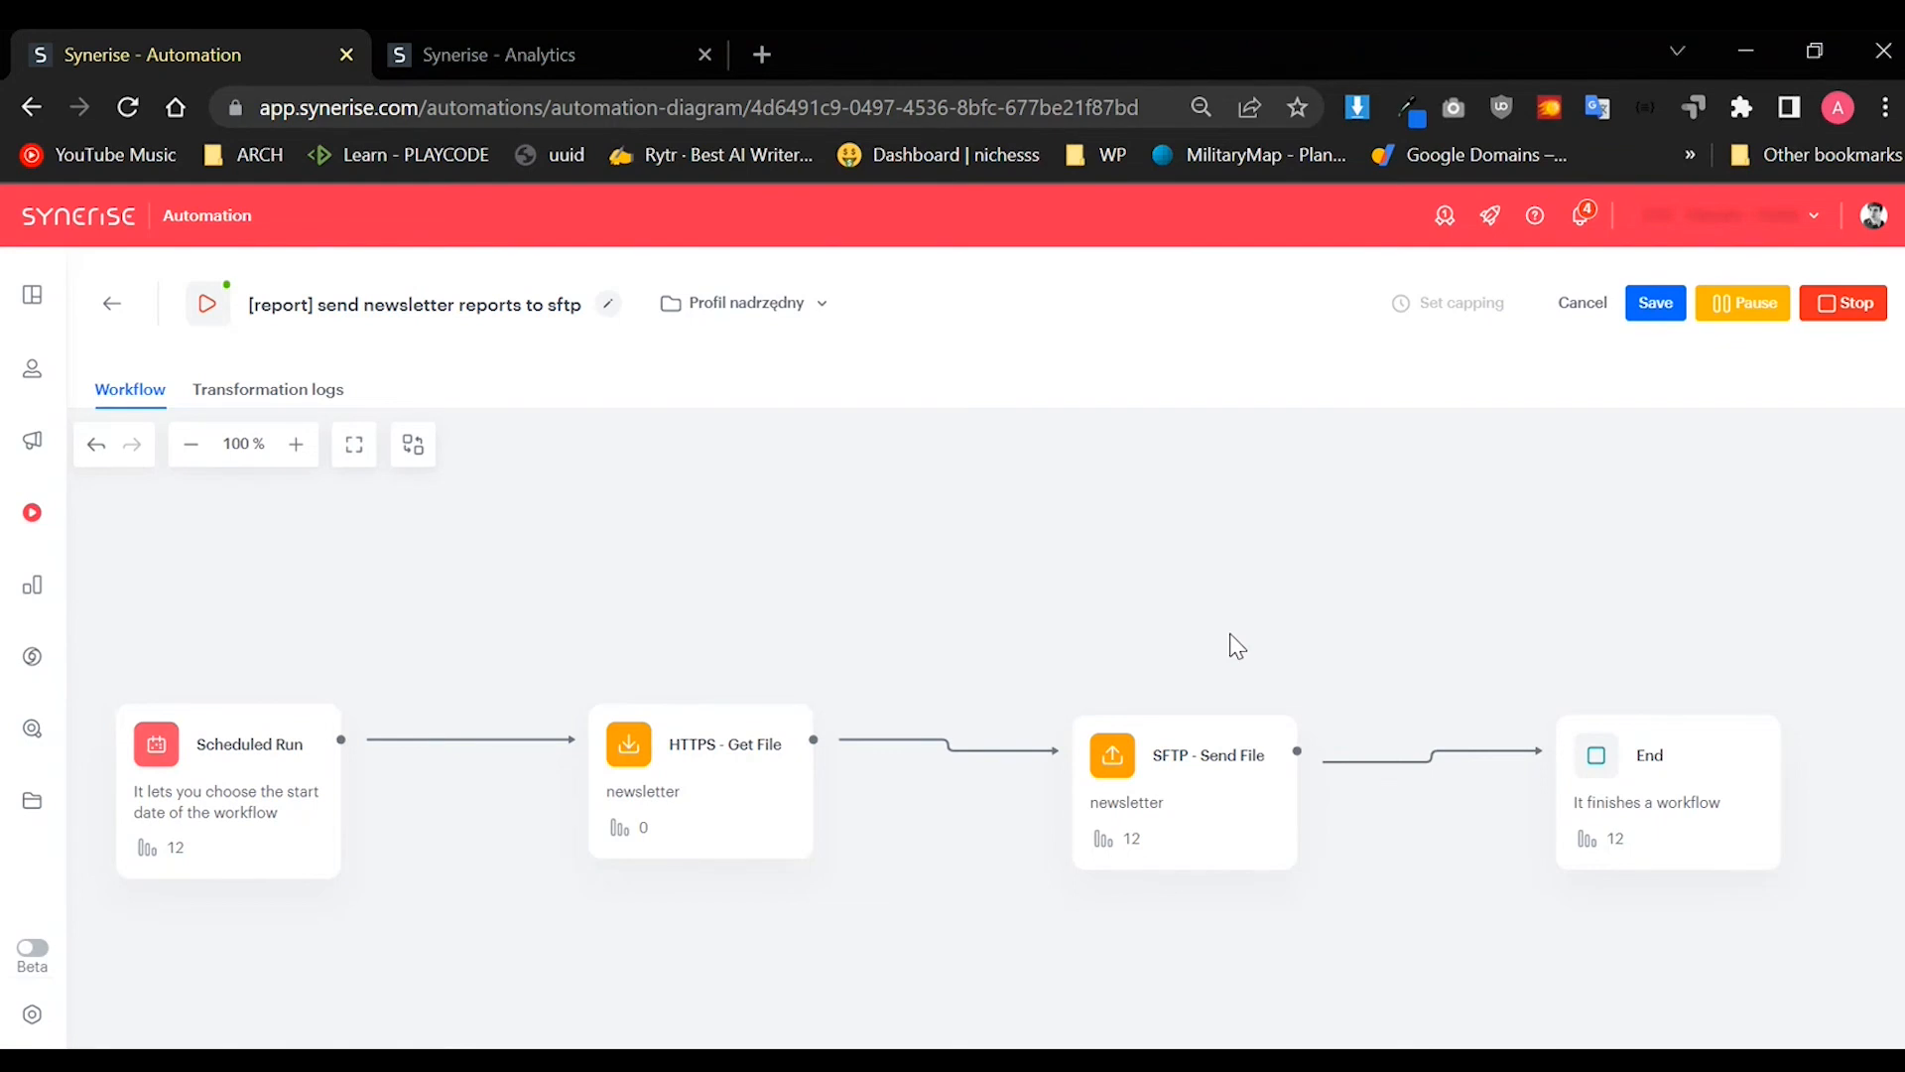
{"action": "left_click_drag", "start_coordinate": [1260, 754], "coordinate": [1260, 743]}
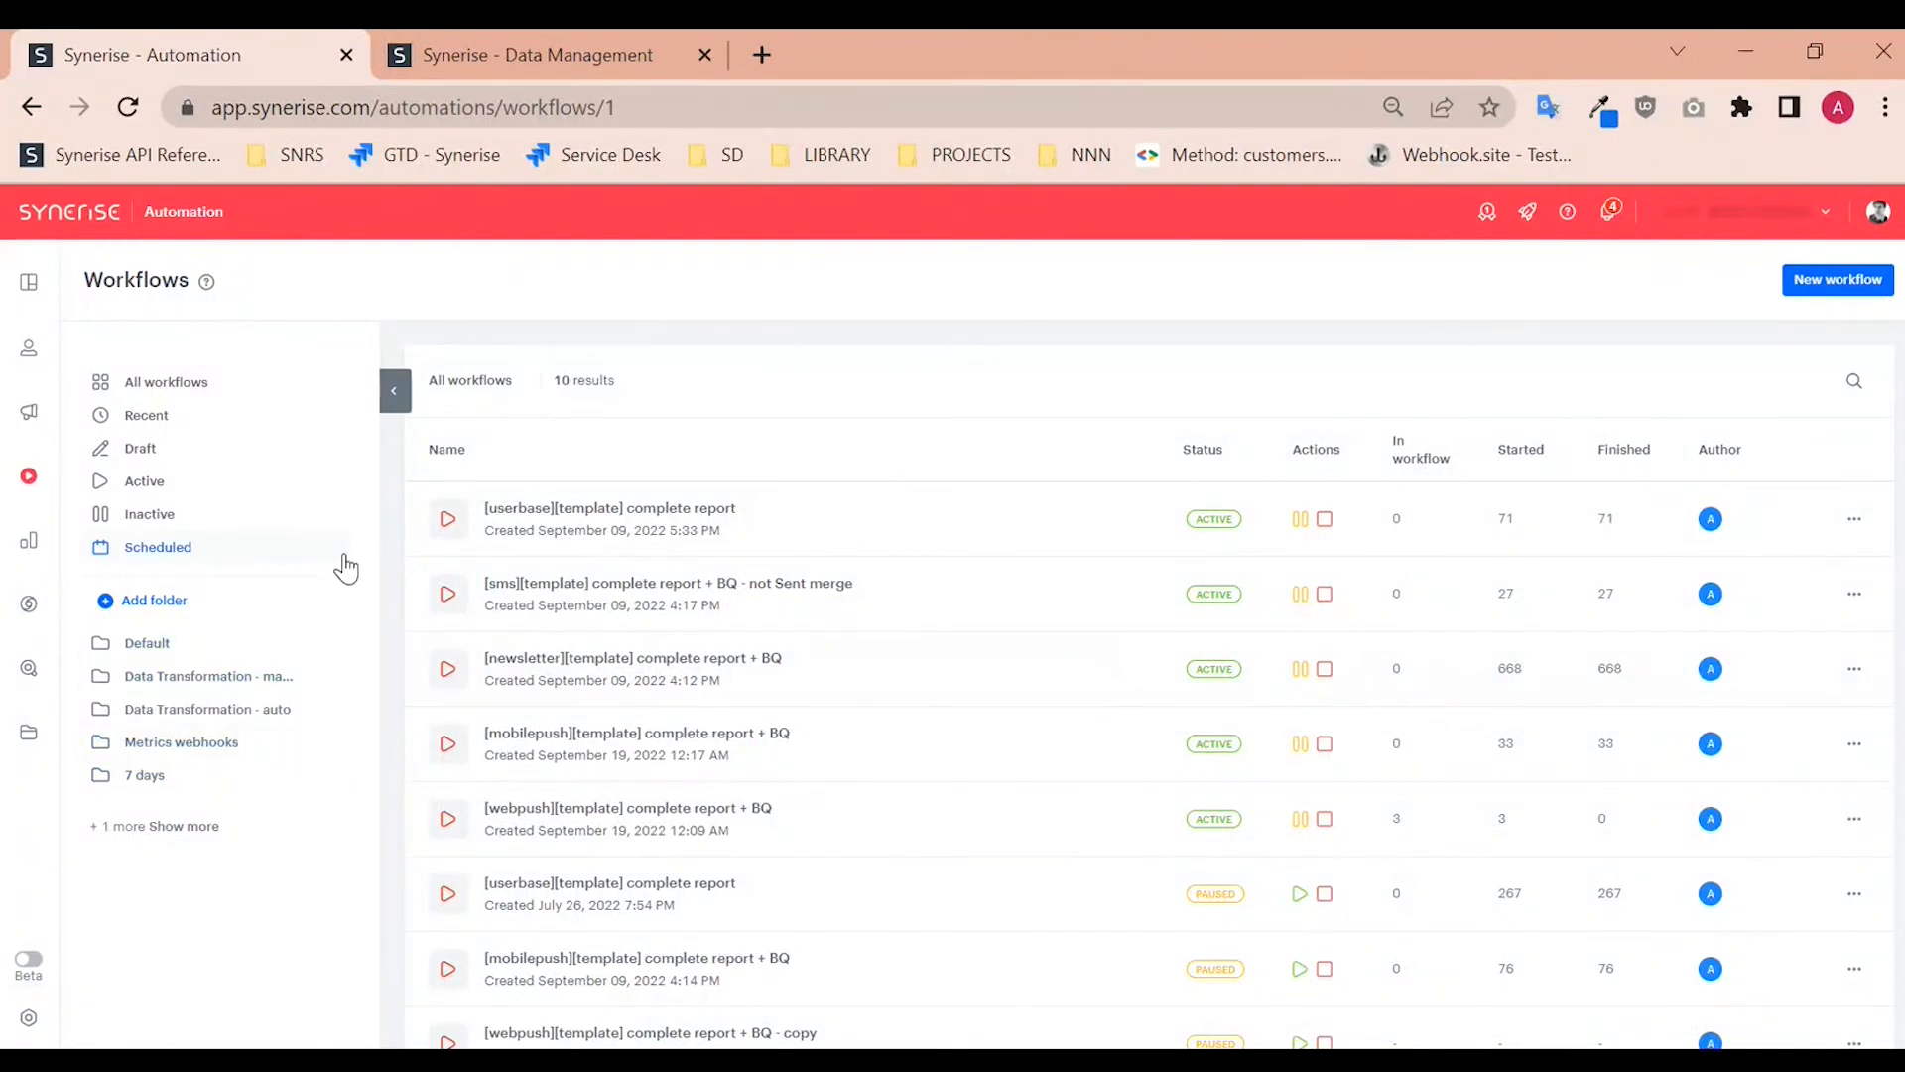
Step: Open the workflow "auto import events DT - 1402 - newsletter - 03:00" from the "Data Transformation - auto" folder
{"action": "left_click", "coordinate": [188, 715]}
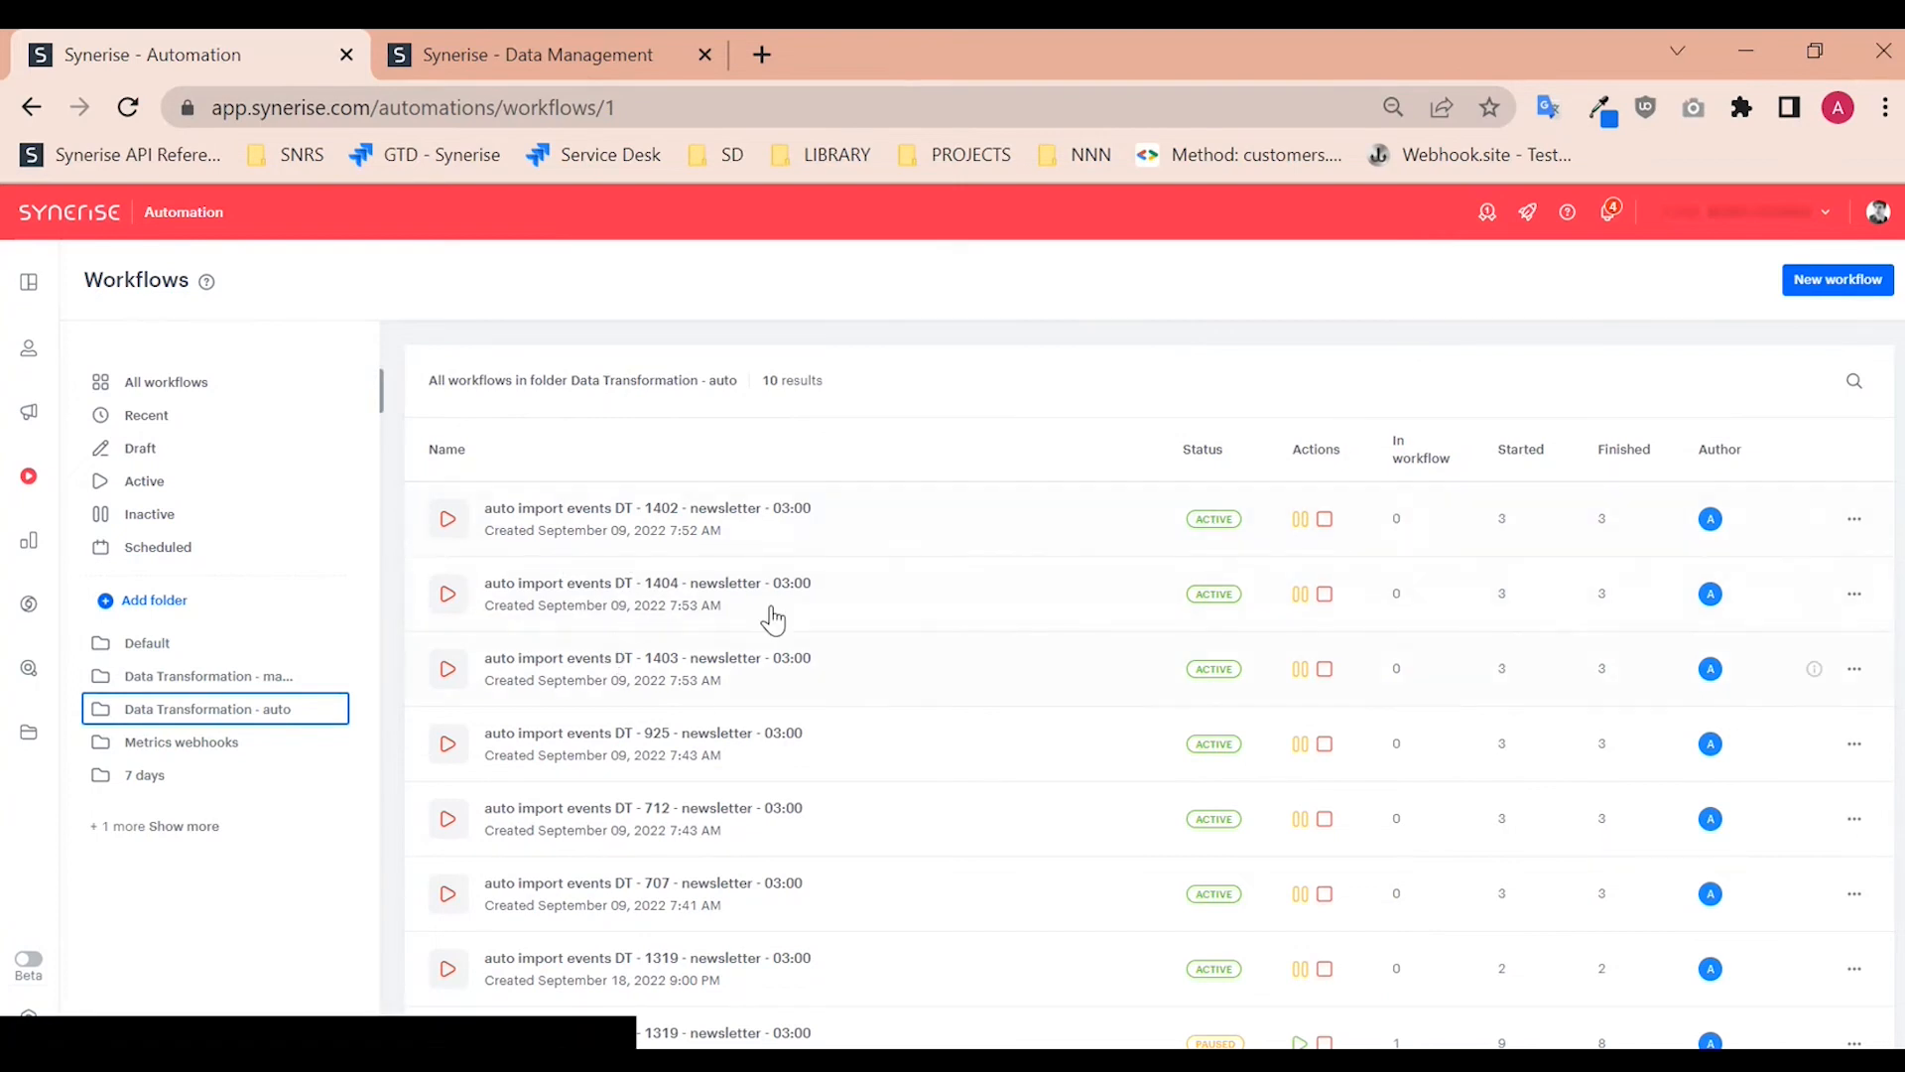
{"action": "left_click", "coordinate": [830, 534]}
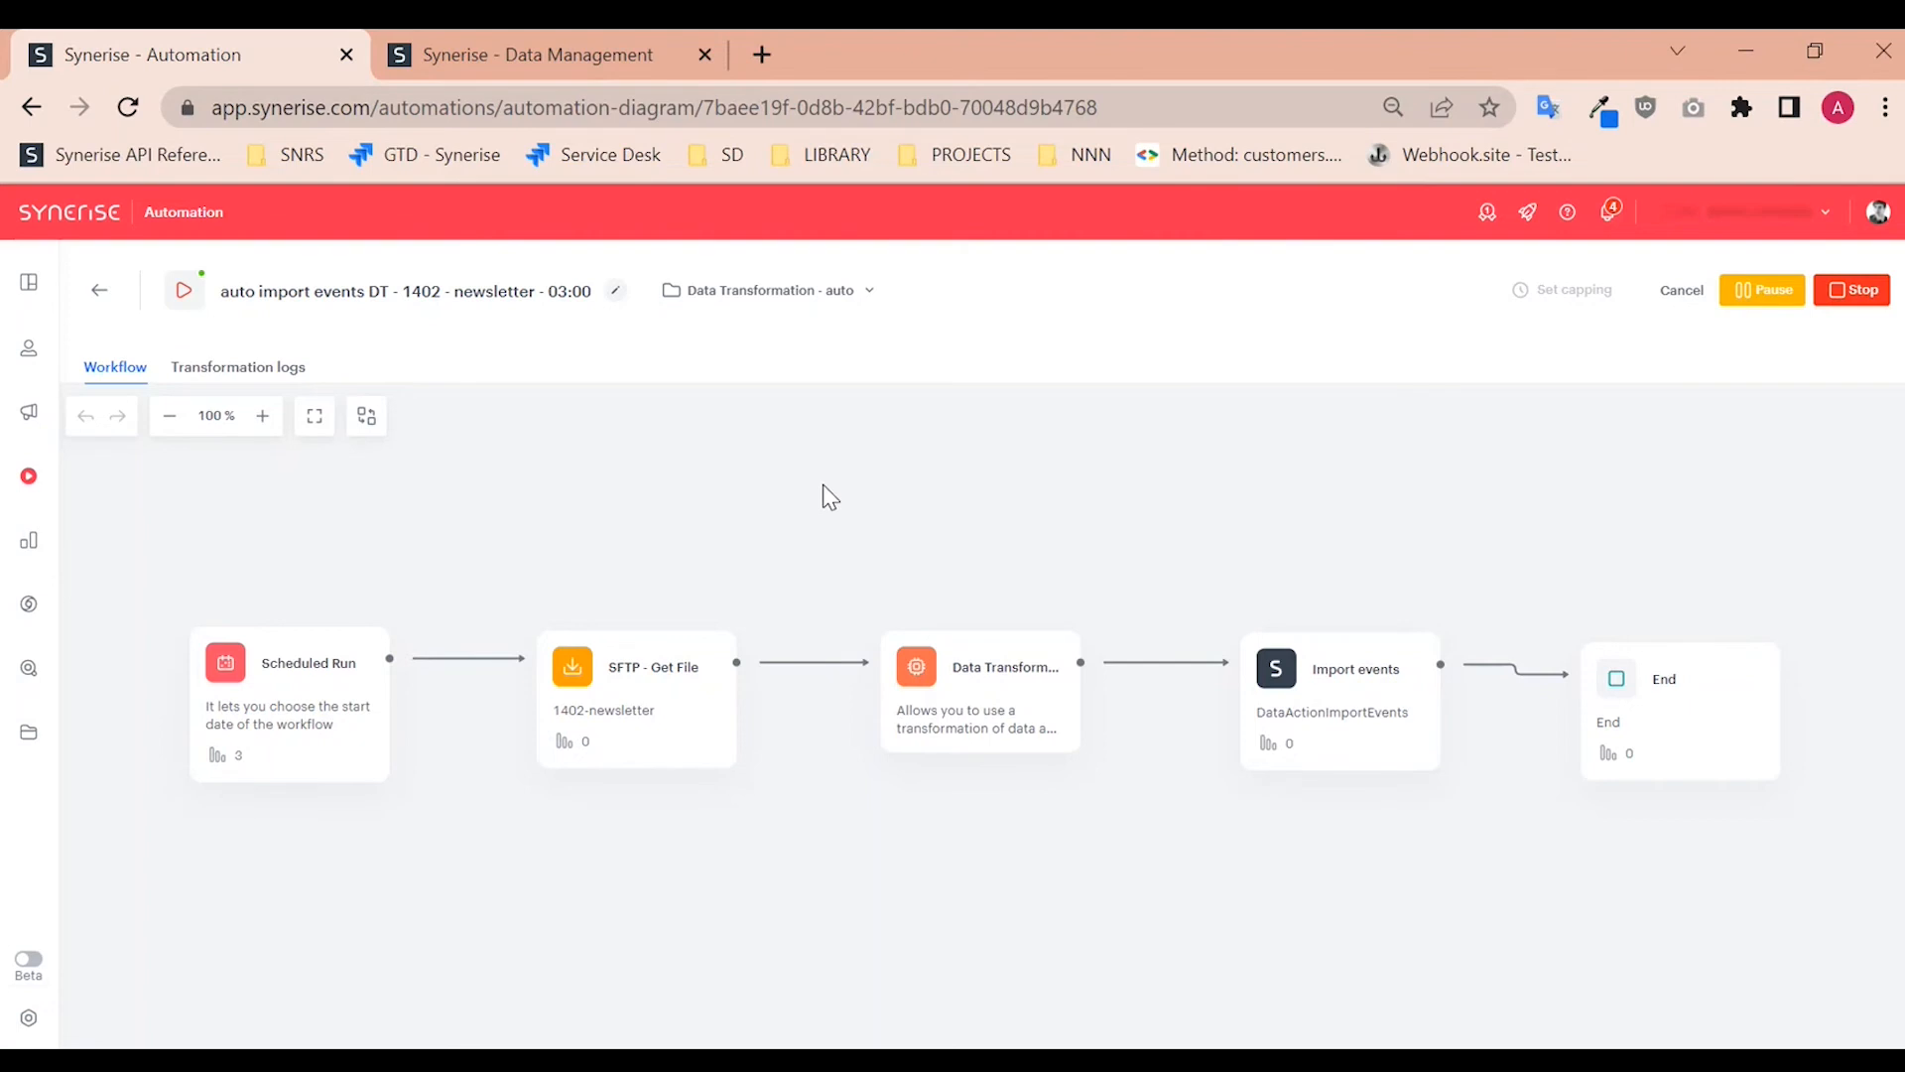
Step: Reopen the workflow "auto import events DT - 1402 - newsletter - 03:00" and review the daily run time in its Scheduled Run node
{"action": "left_click", "coordinate": [105, 299]}
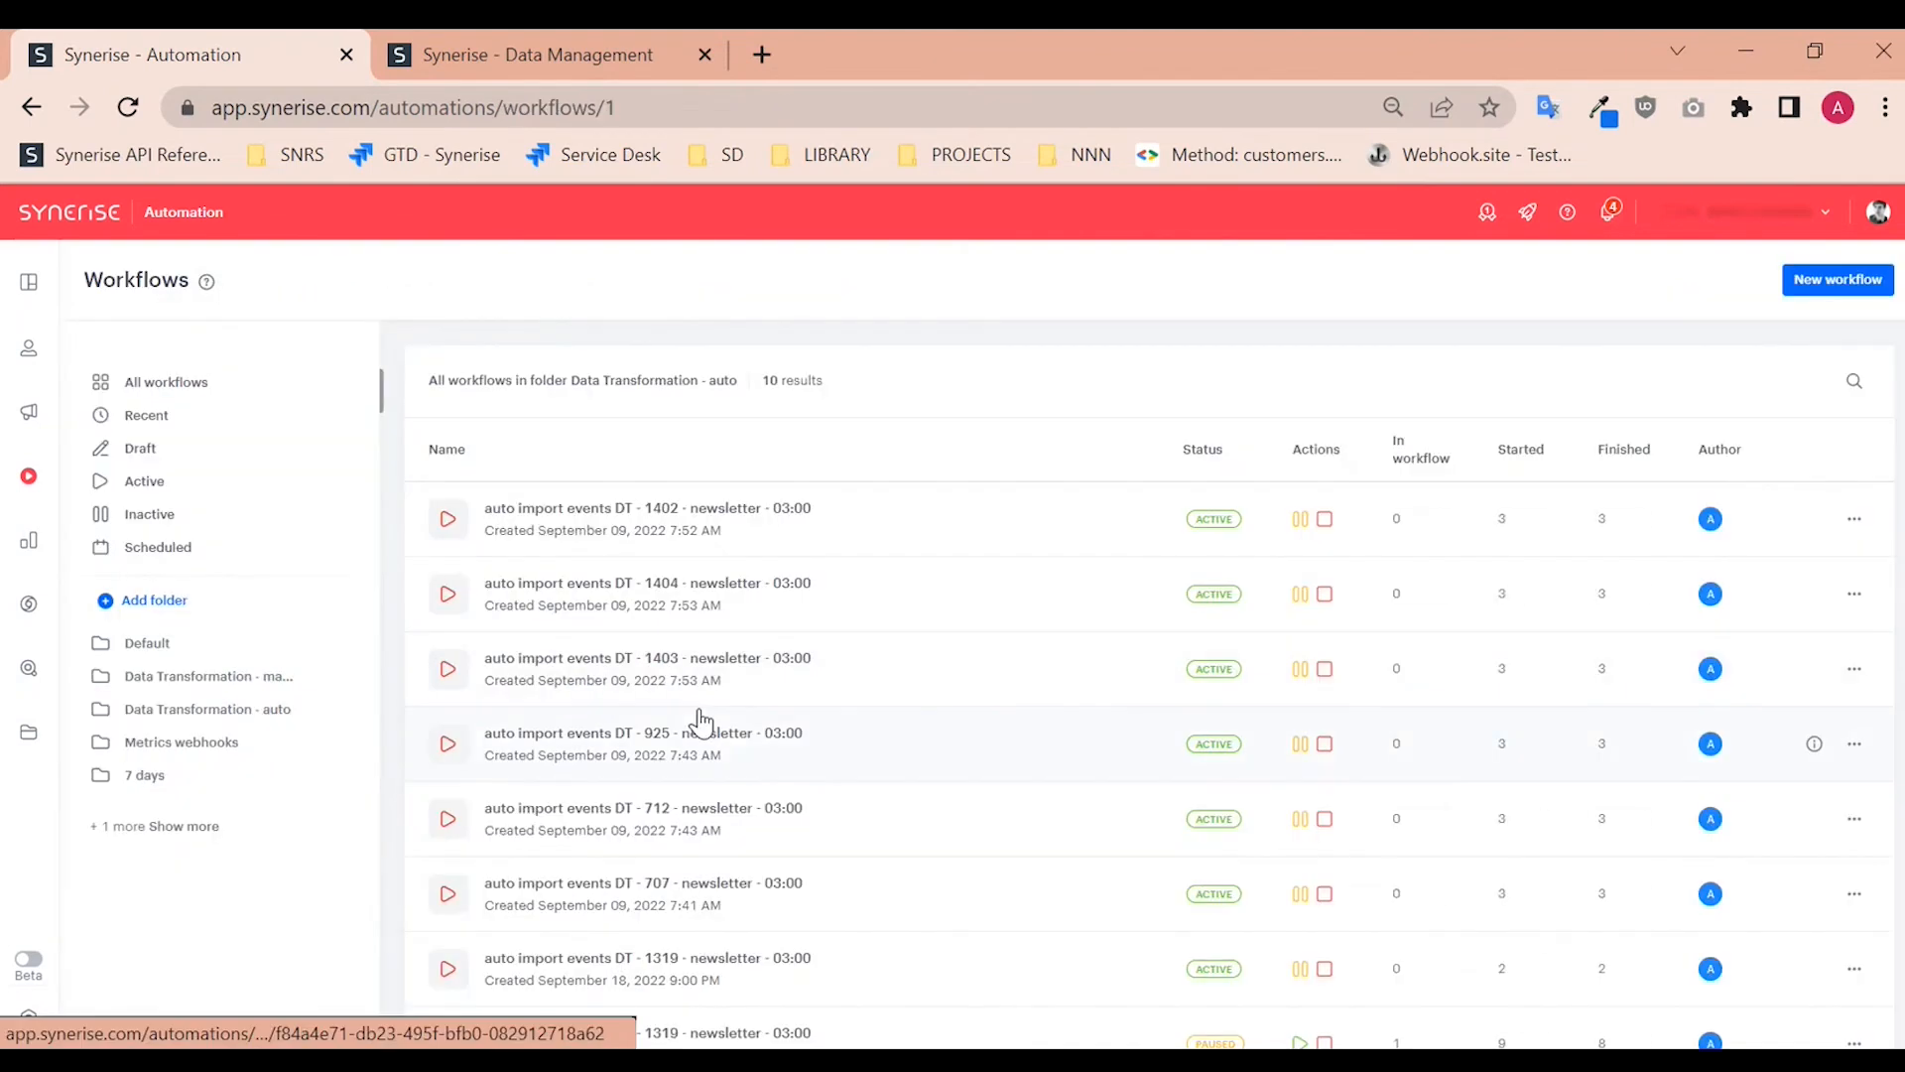
{"action": "left_click", "coordinate": [699, 517]}
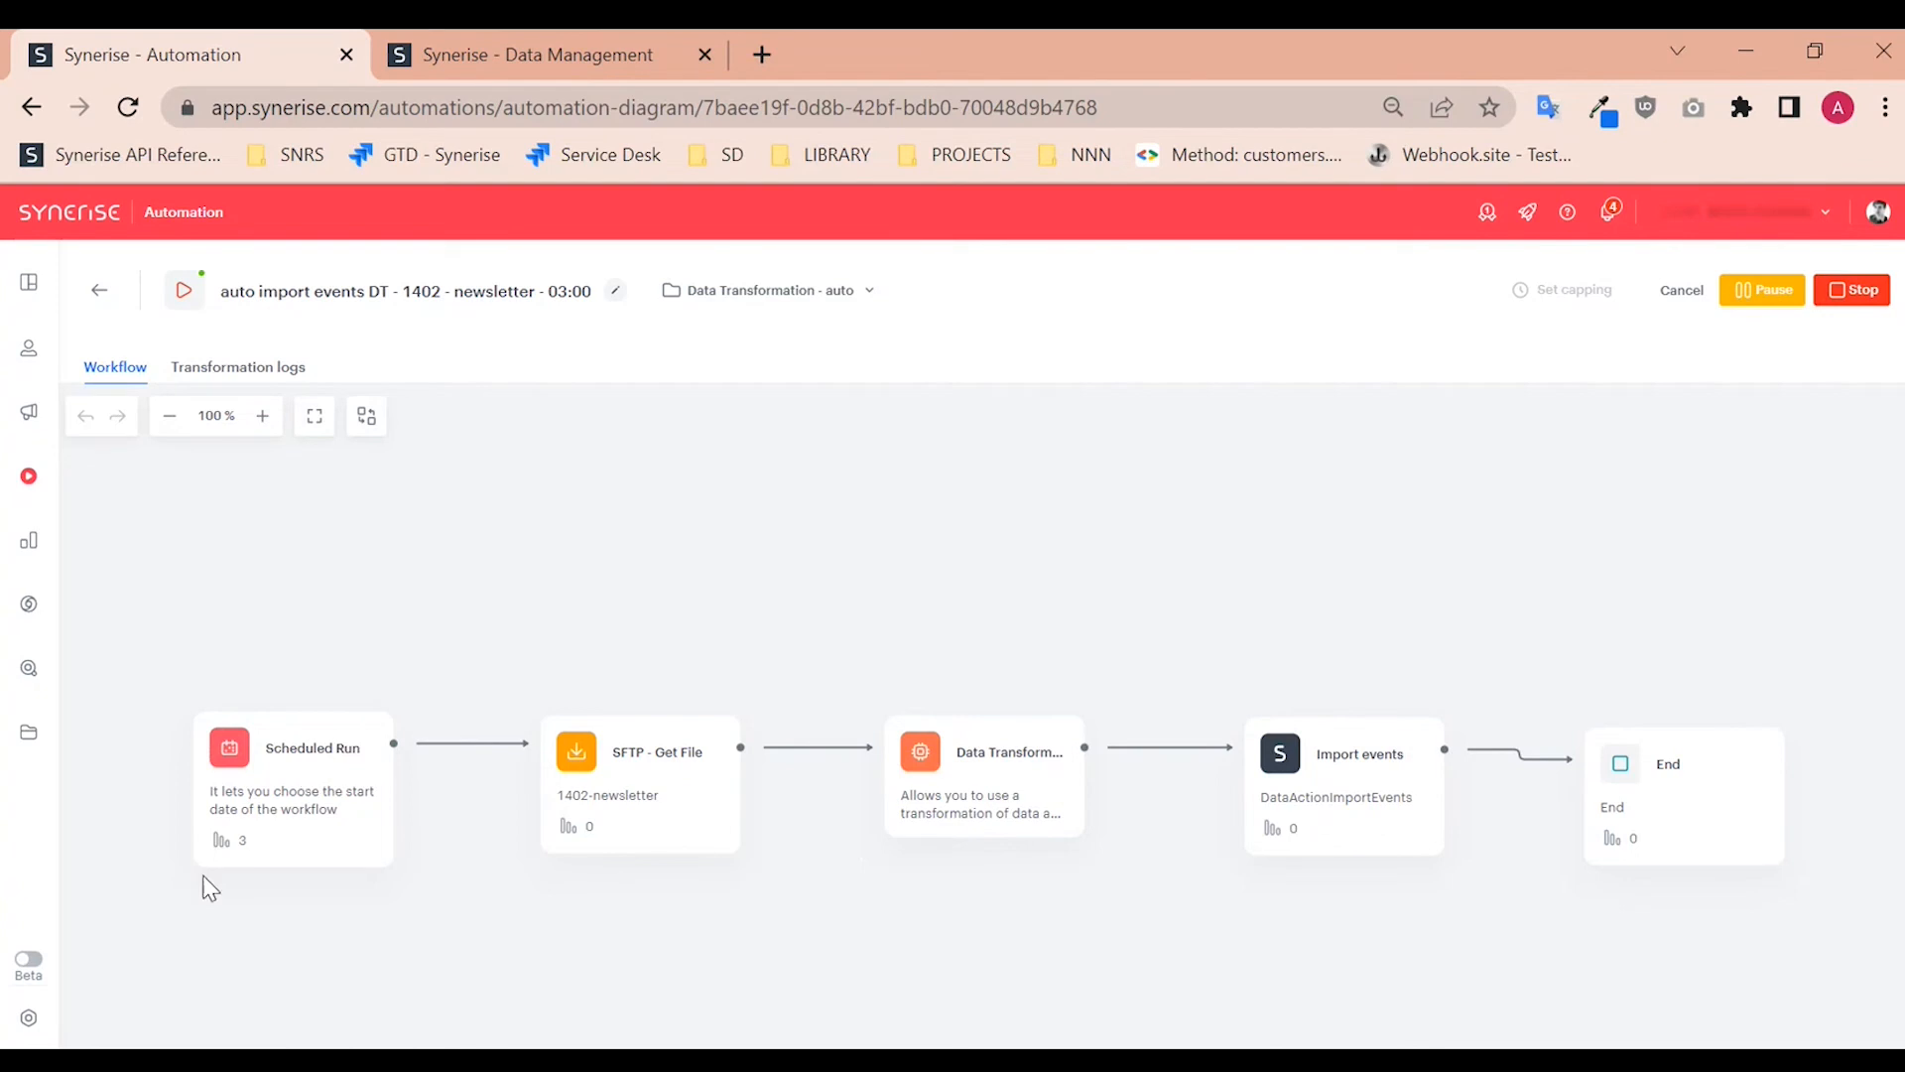
{"action": "left_click", "coordinate": [290, 762]}
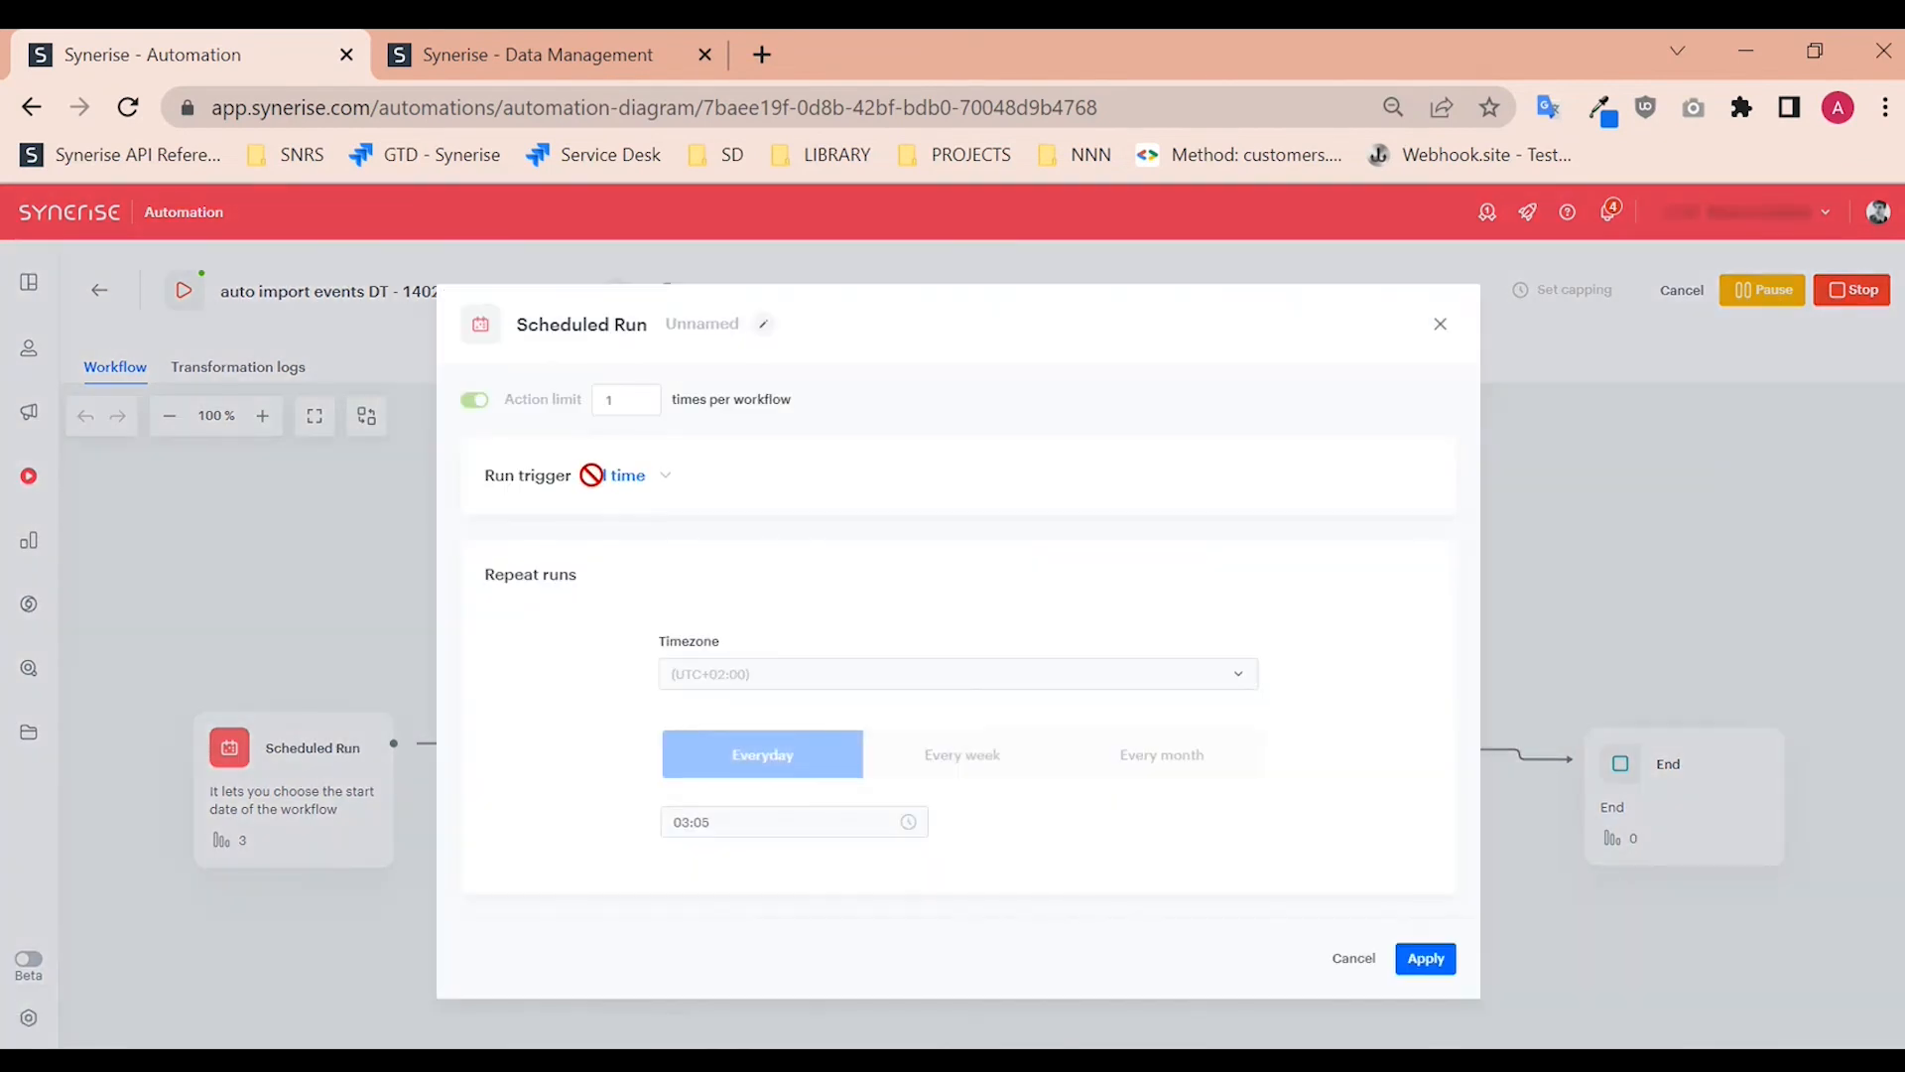
{"action": "left_click_drag", "start_coordinate": [761, 830], "coordinate": [651, 829]}
{"action": "left_click", "coordinate": [734, 851]}
{"action": "left_click_drag", "start_coordinate": [729, 823], "coordinate": [532, 841]}
{"action": "left_click", "coordinate": [1586, 609]}
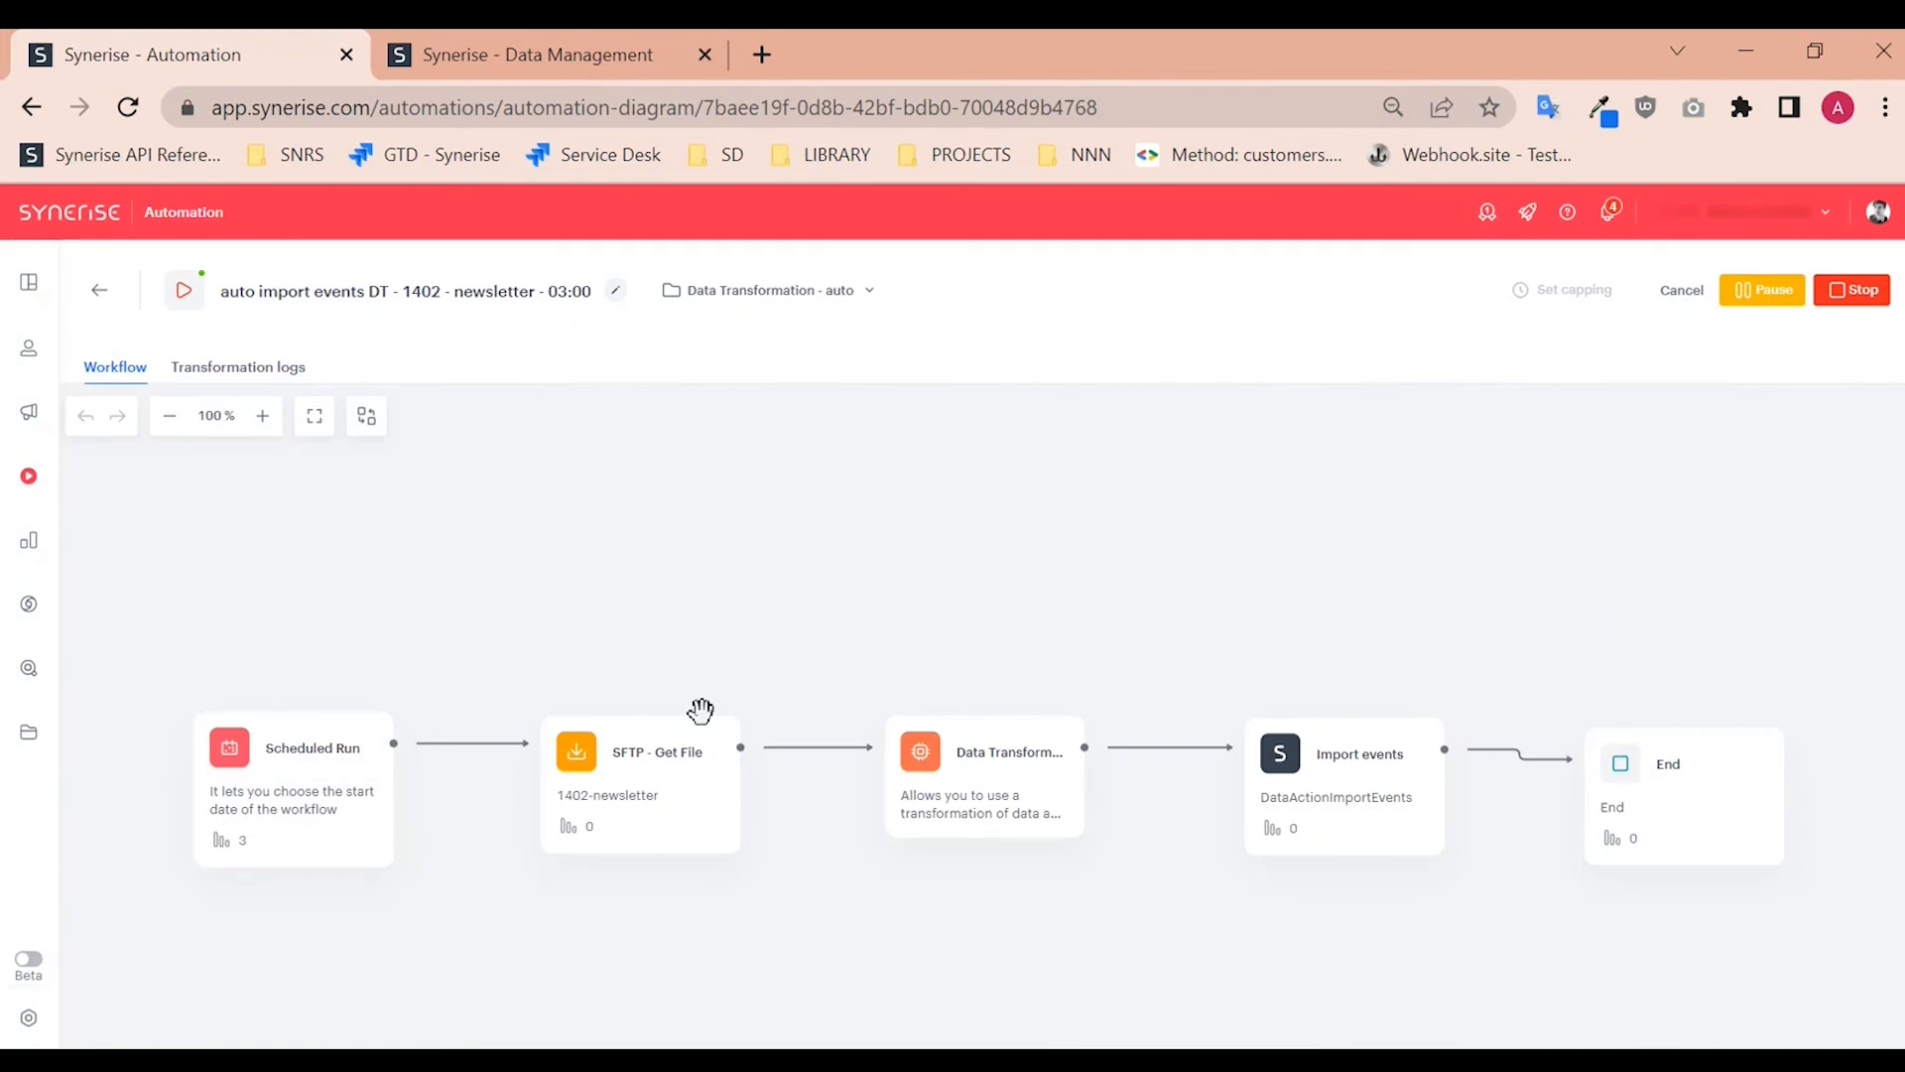
Step: Open the SFTP - Get File node and examine its node type and server address
{"action": "left_click", "coordinate": [650, 746]}
{"action": "left_click_drag", "start_coordinate": [562, 325], "coordinate": [639, 336]}
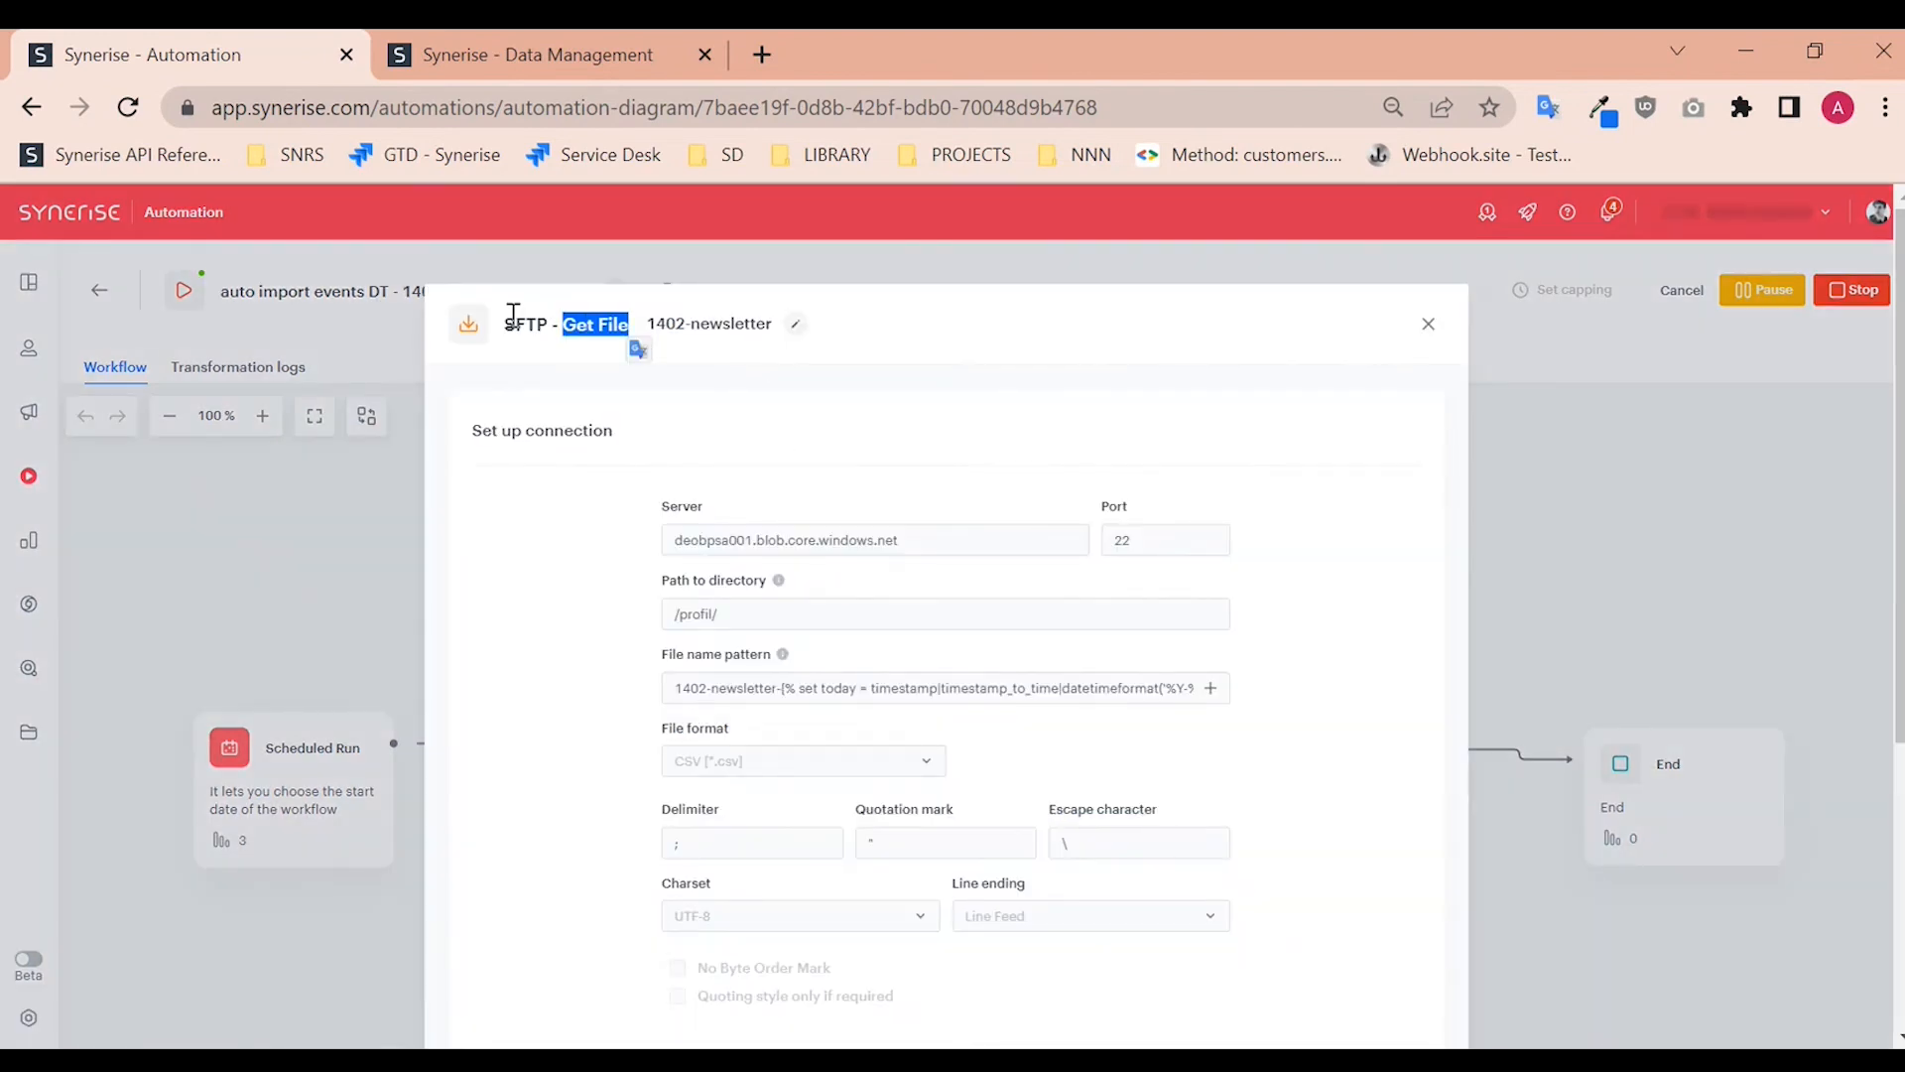
{"action": "left_click", "coordinate": [546, 325]}
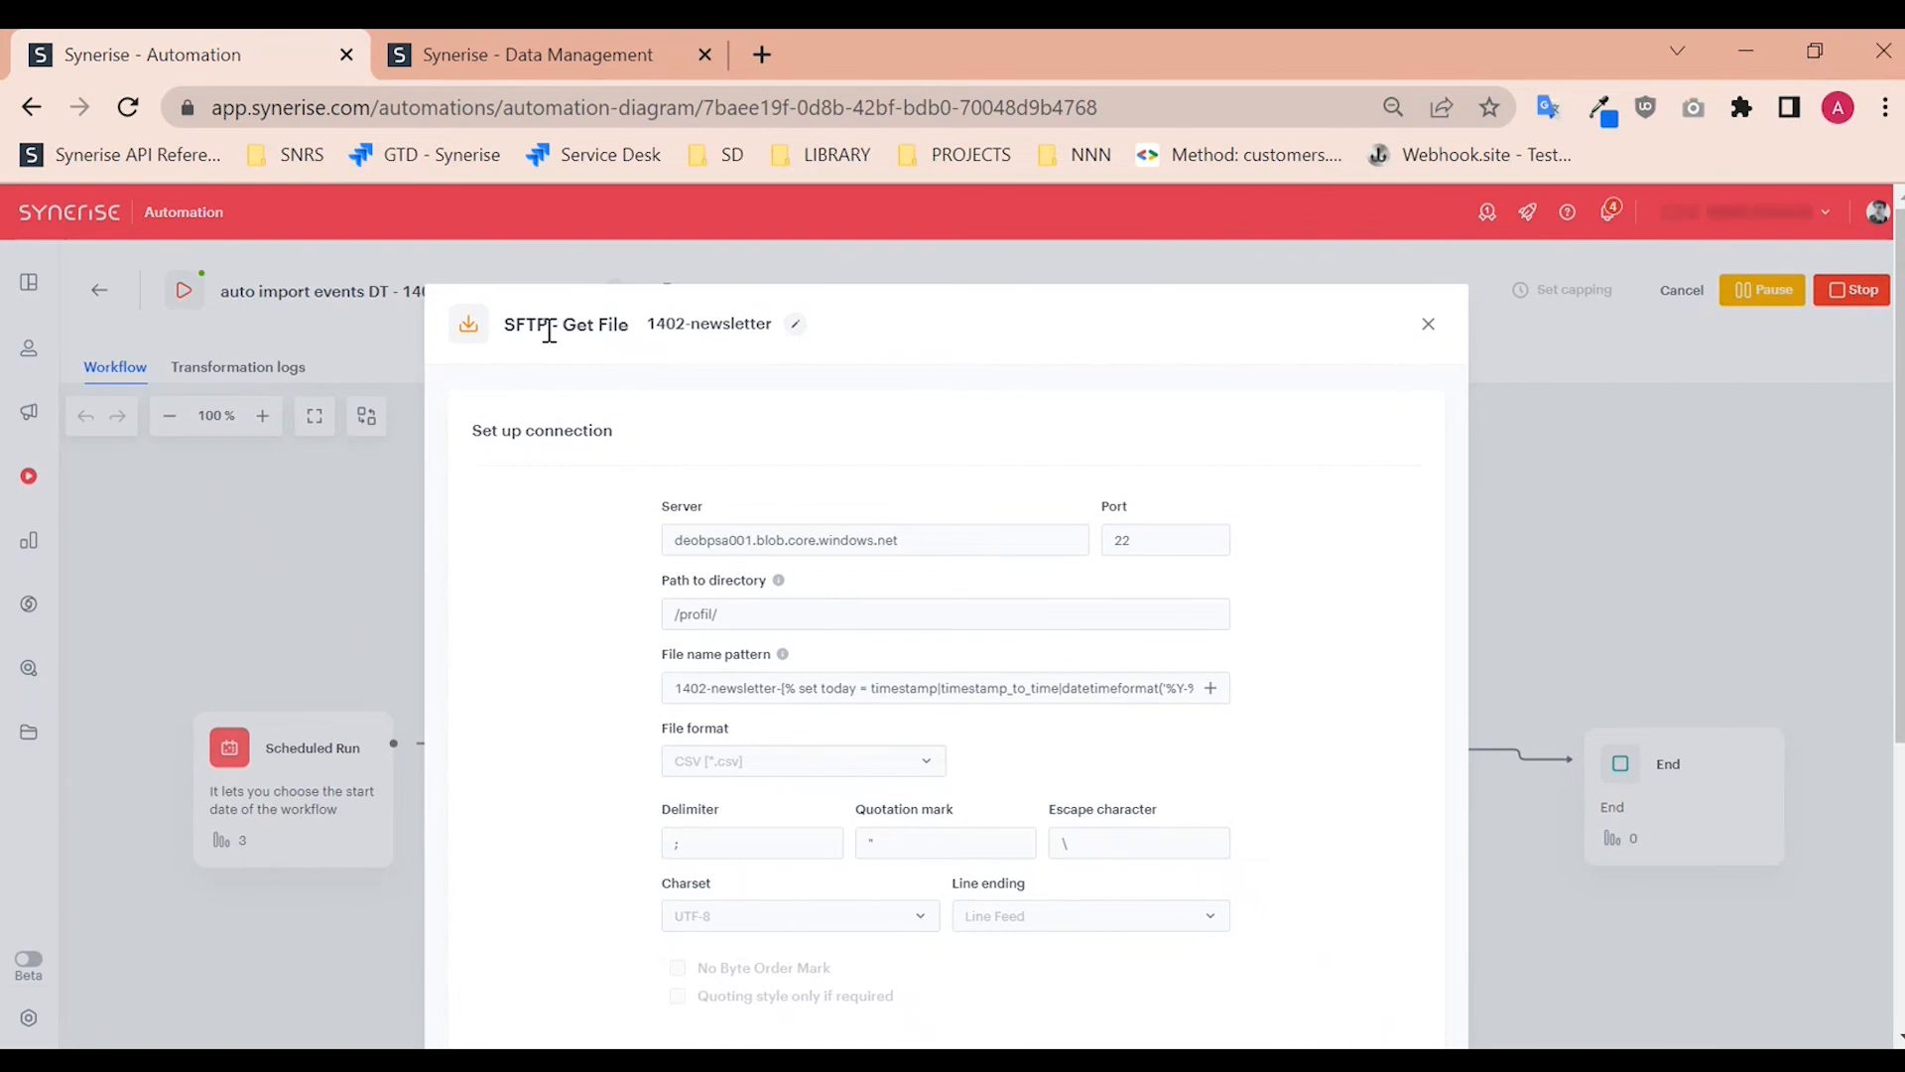
{"action": "double_click", "coordinate": [547, 327]}
{"action": "left_click_drag", "start_coordinate": [908, 541], "coordinate": [663, 551]}
{"action": "scroll", "coordinate": [778, 541], "scroll_direction": "down", "scroll_amount": 1}
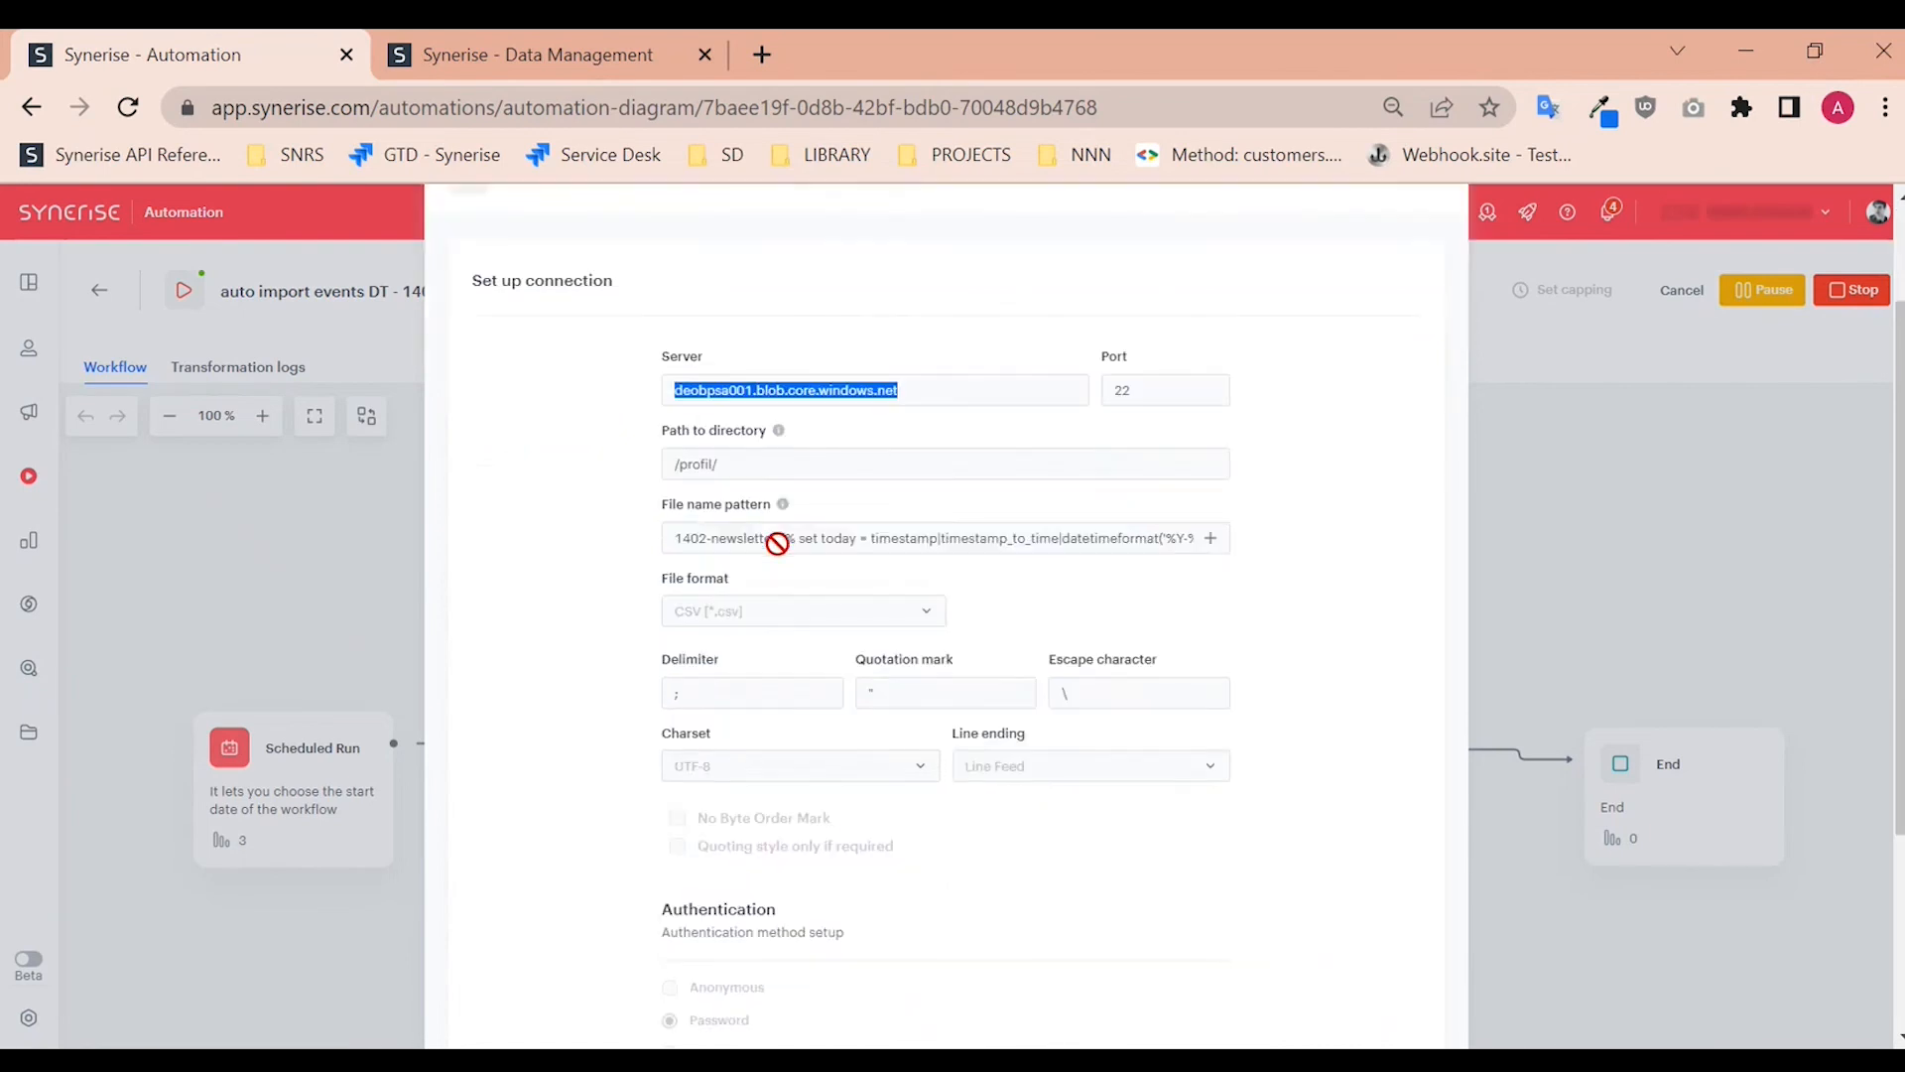
Step: Examine the date template in the SFTP - Get File file name pattern, review the authentication setup and close the settings
{"action": "left_click", "coordinate": [777, 541]}
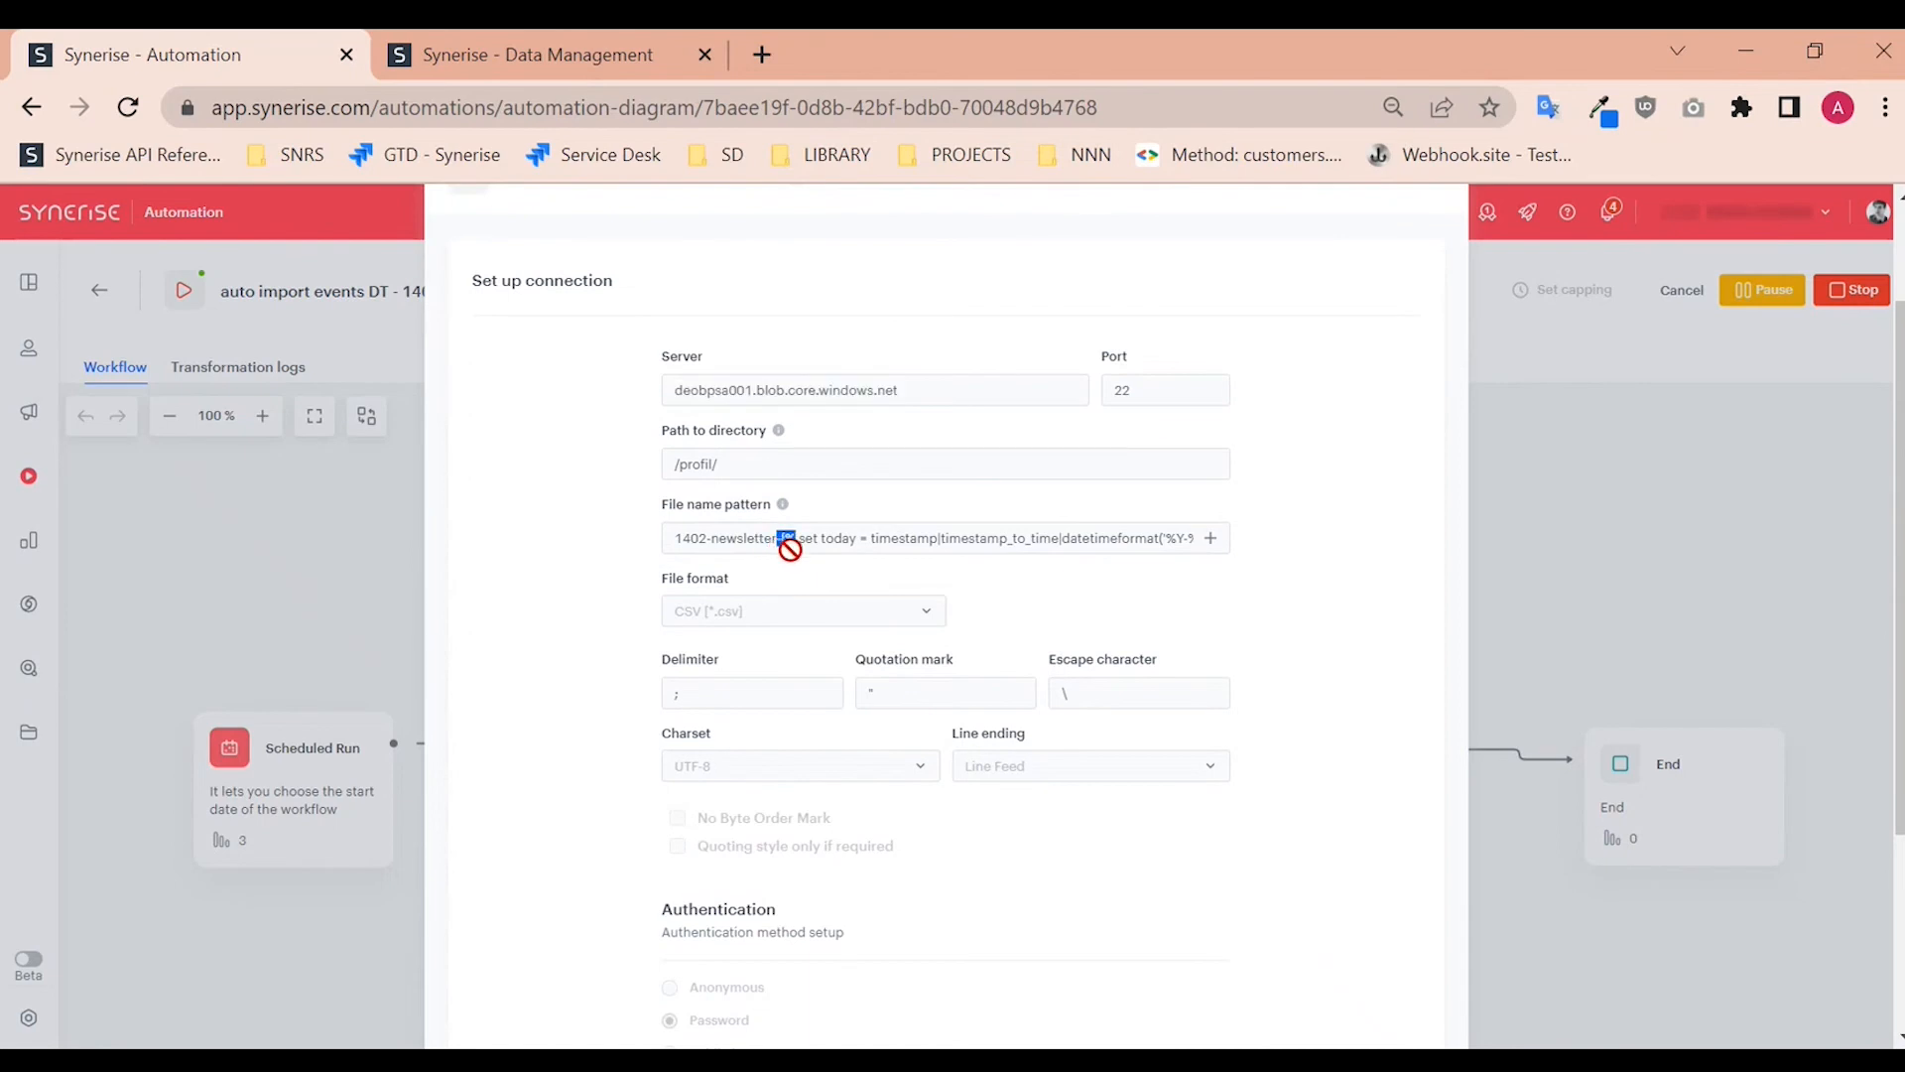
{"action": "left_click_drag", "start_coordinate": [780, 541], "coordinate": [1165, 546]}
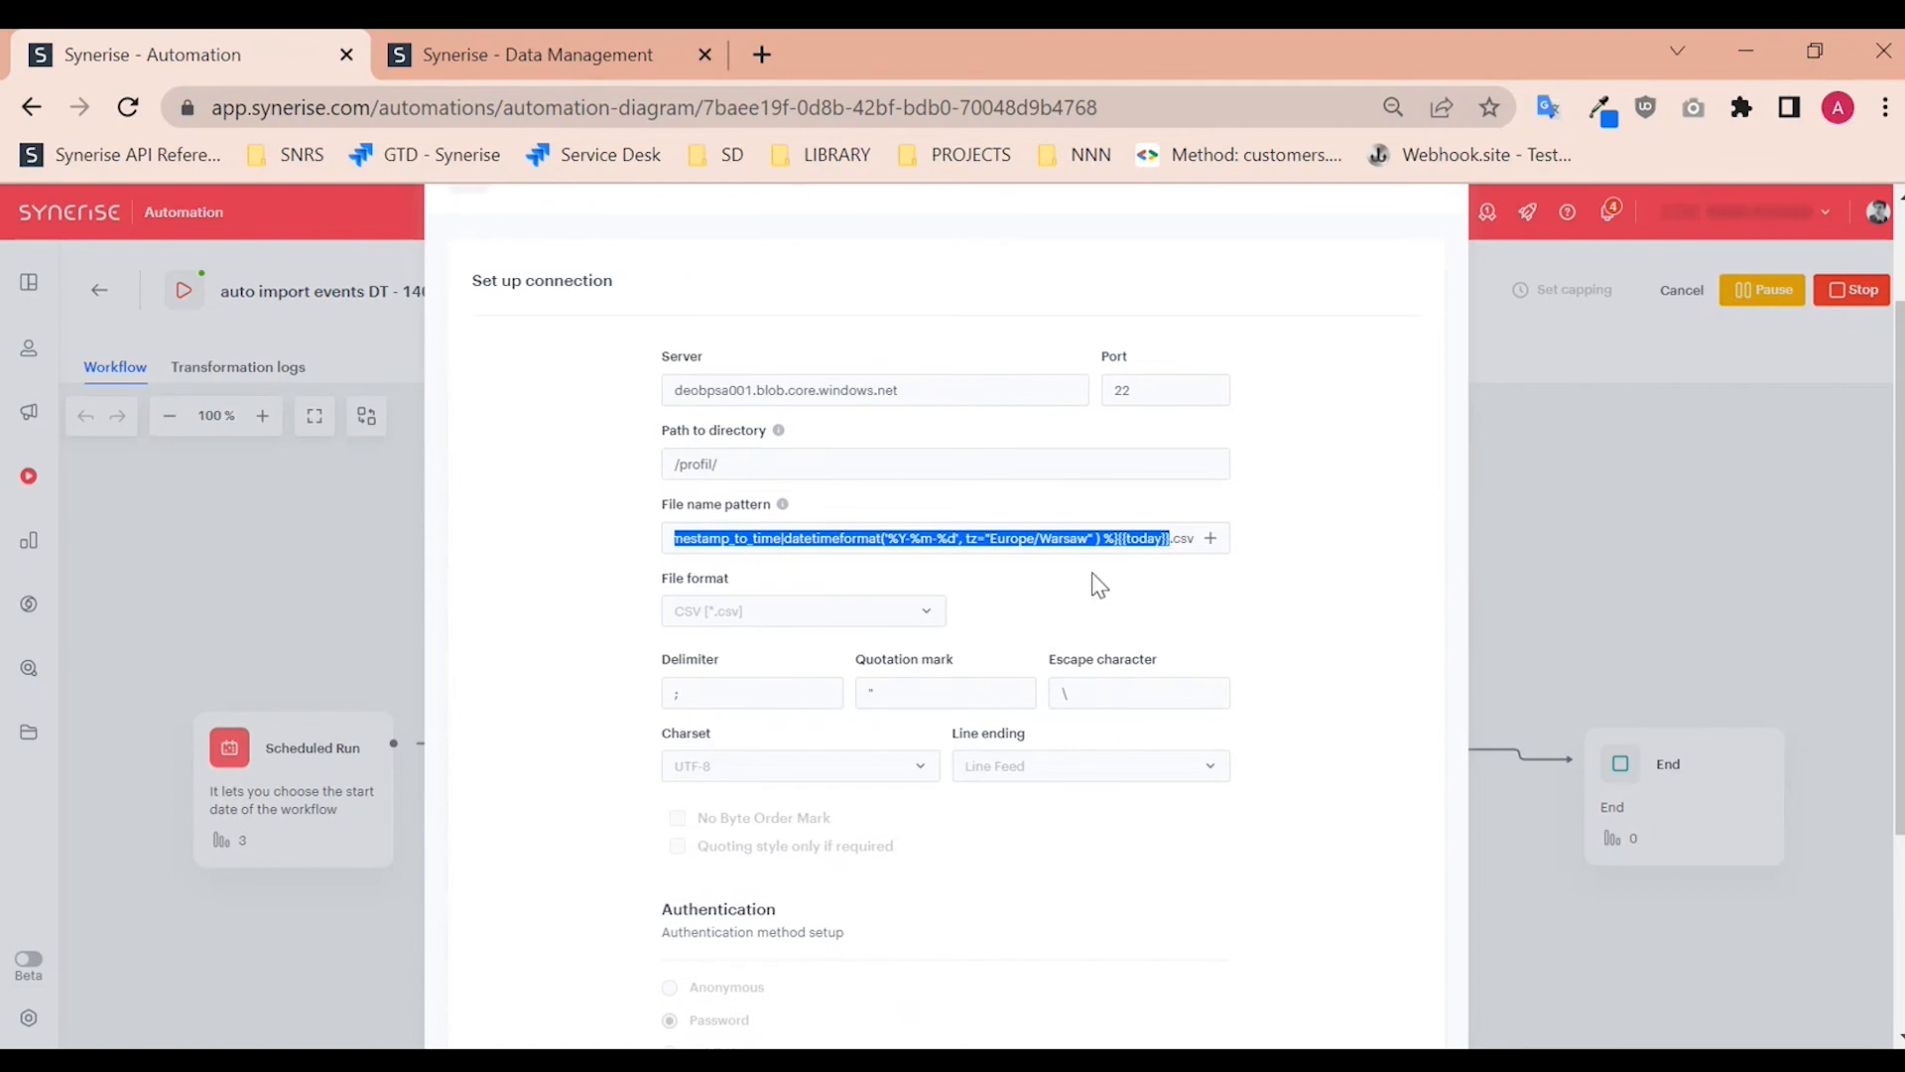
{"action": "left_click", "coordinate": [978, 543]}
{"action": "double_click", "coordinate": [978, 542]}
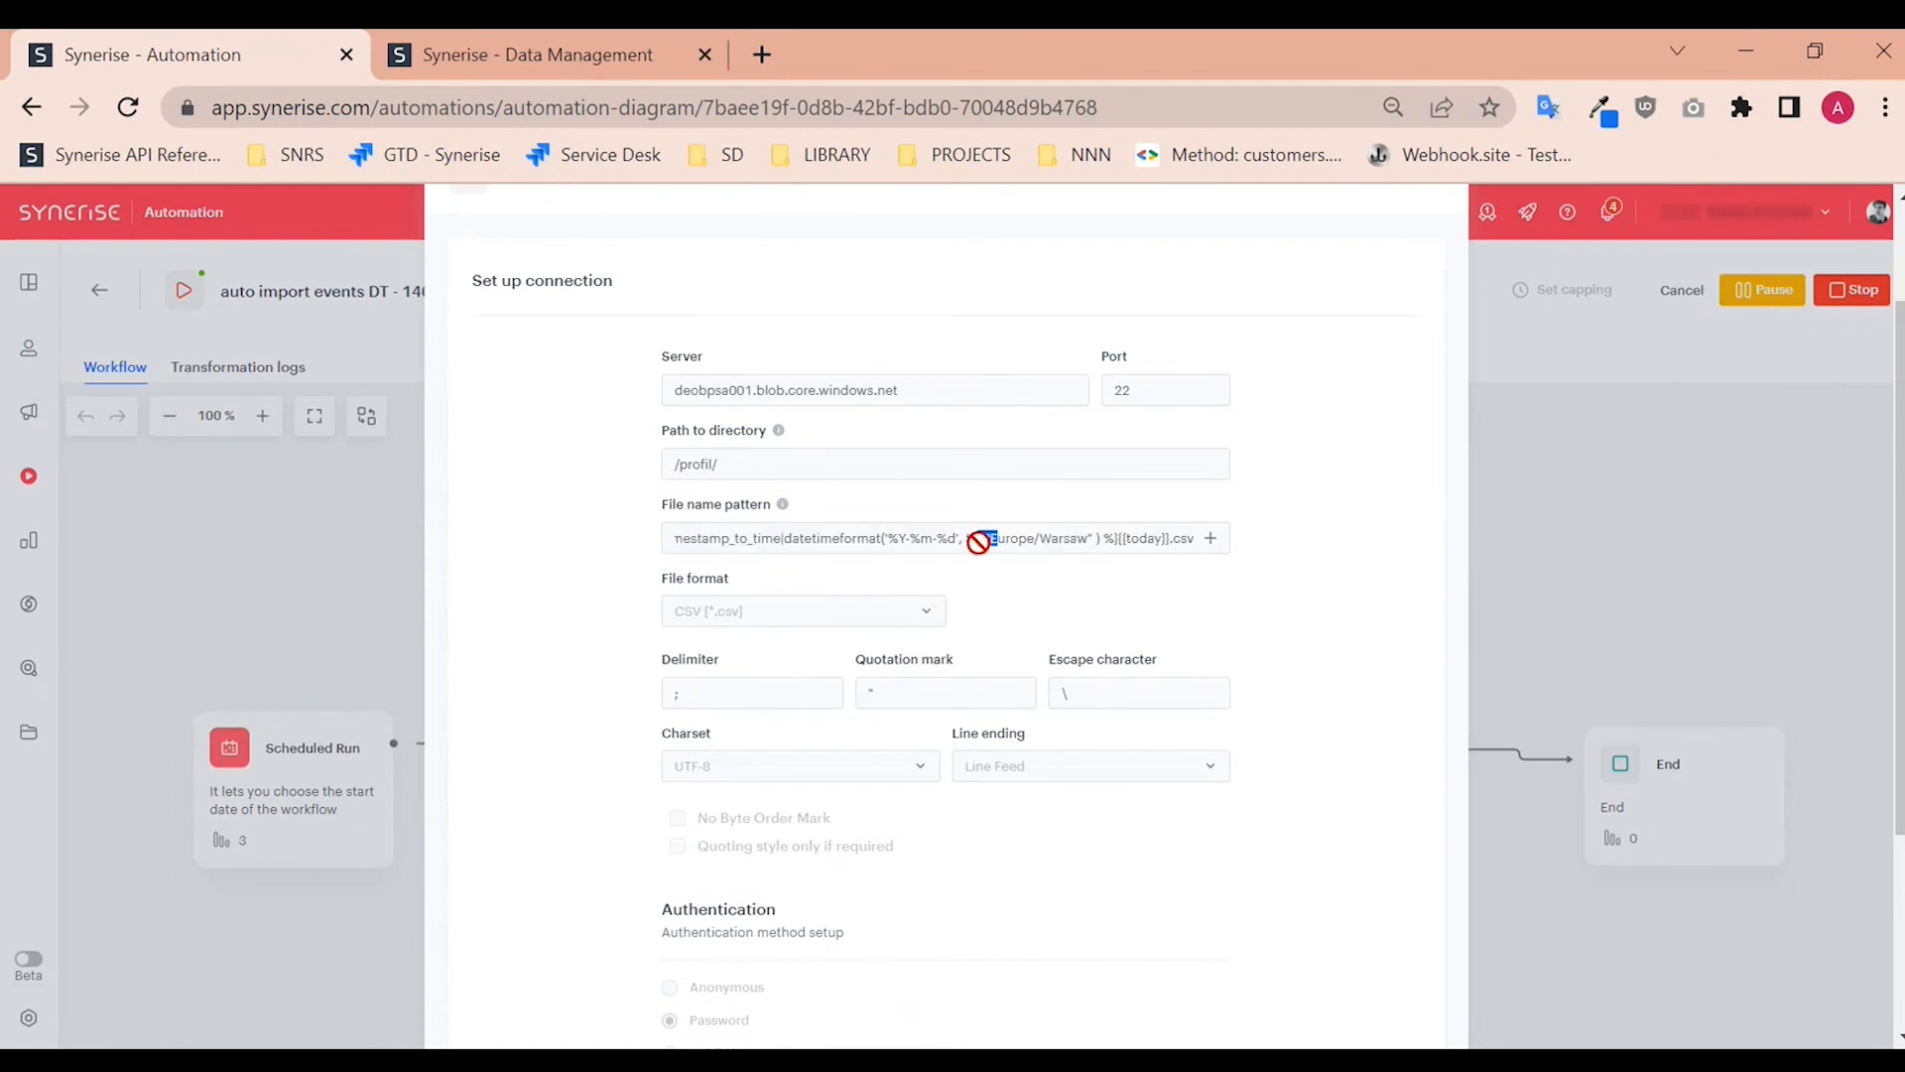
{"action": "left_click", "coordinate": [1171, 545]}
{"action": "left_click_drag", "start_coordinate": [1166, 546], "coordinate": [1116, 548]}
{"action": "scroll", "coordinate": [1183, 677], "scroll_direction": "down", "scroll_amount": 2}
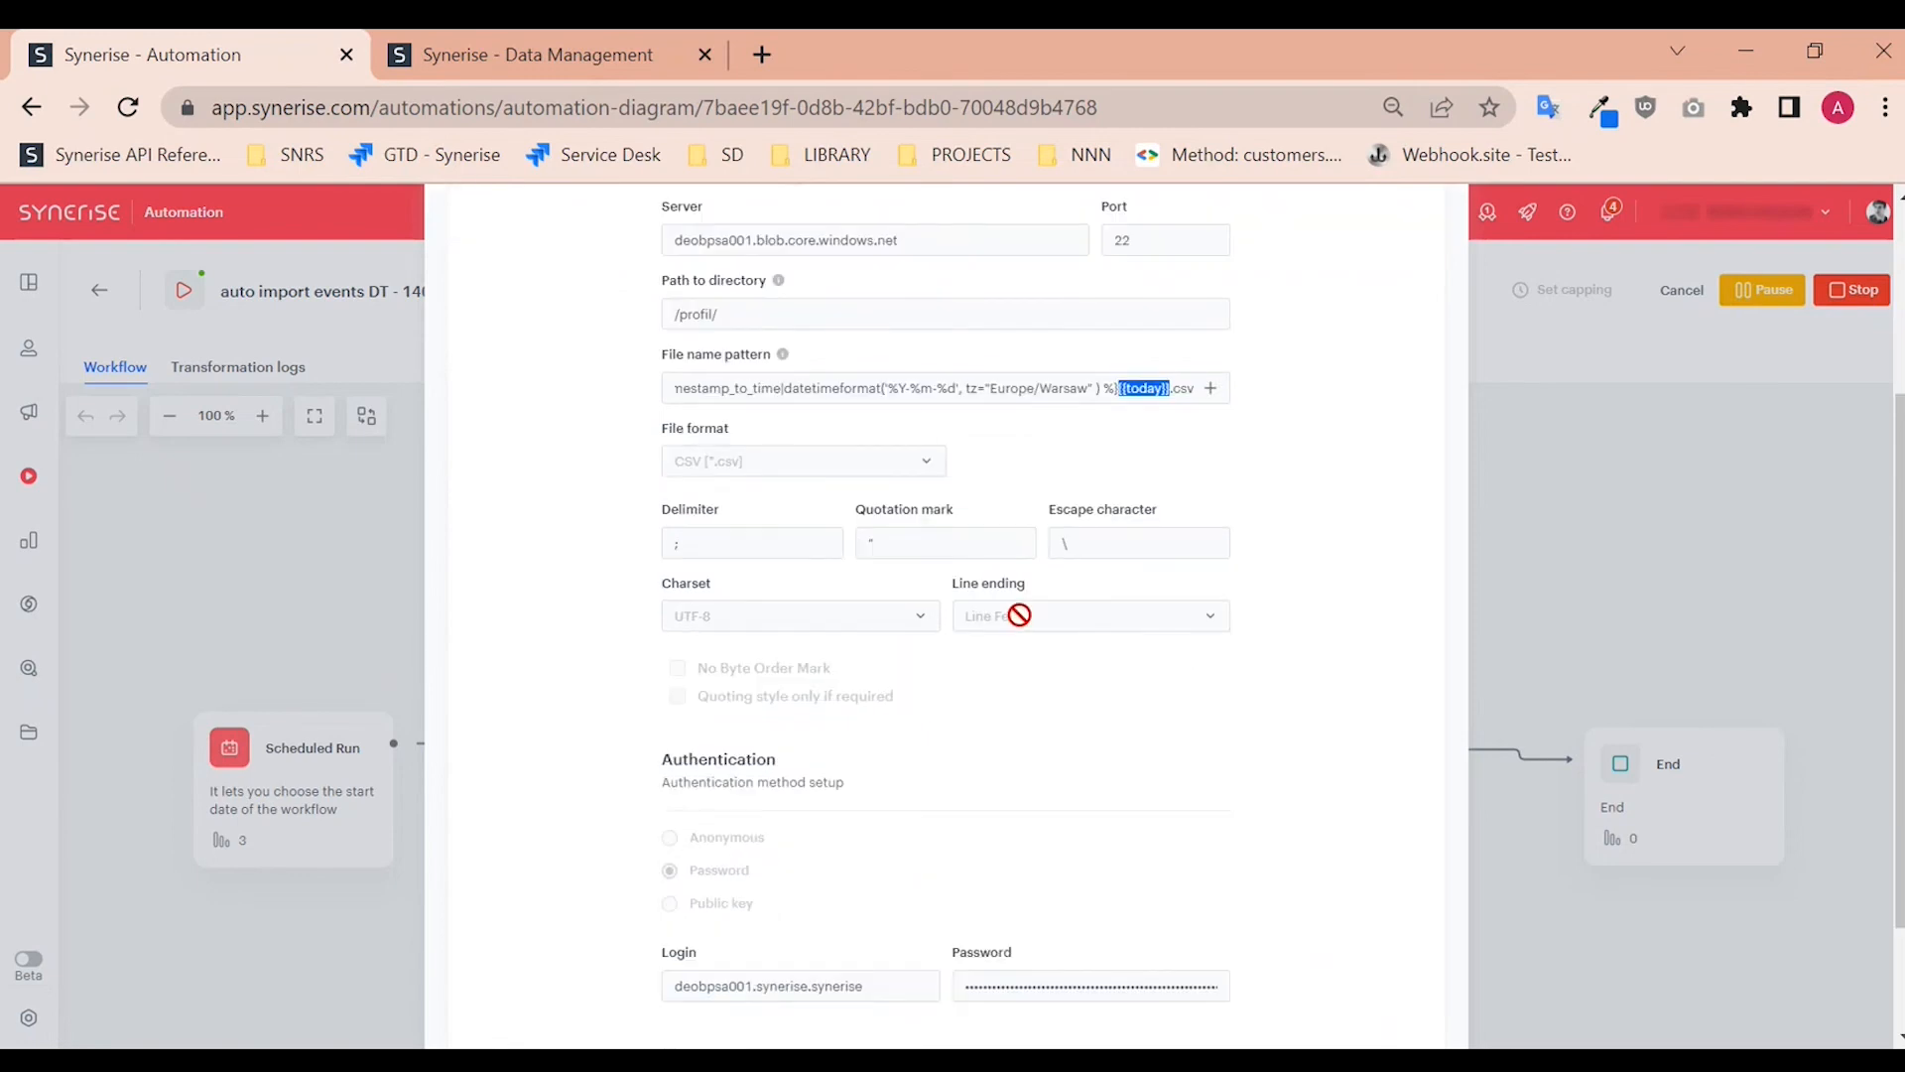
{"action": "scroll", "coordinate": [1254, 725], "scroll_direction": "down", "scroll_amount": 2}
{"action": "left_click", "coordinate": [1681, 758]}
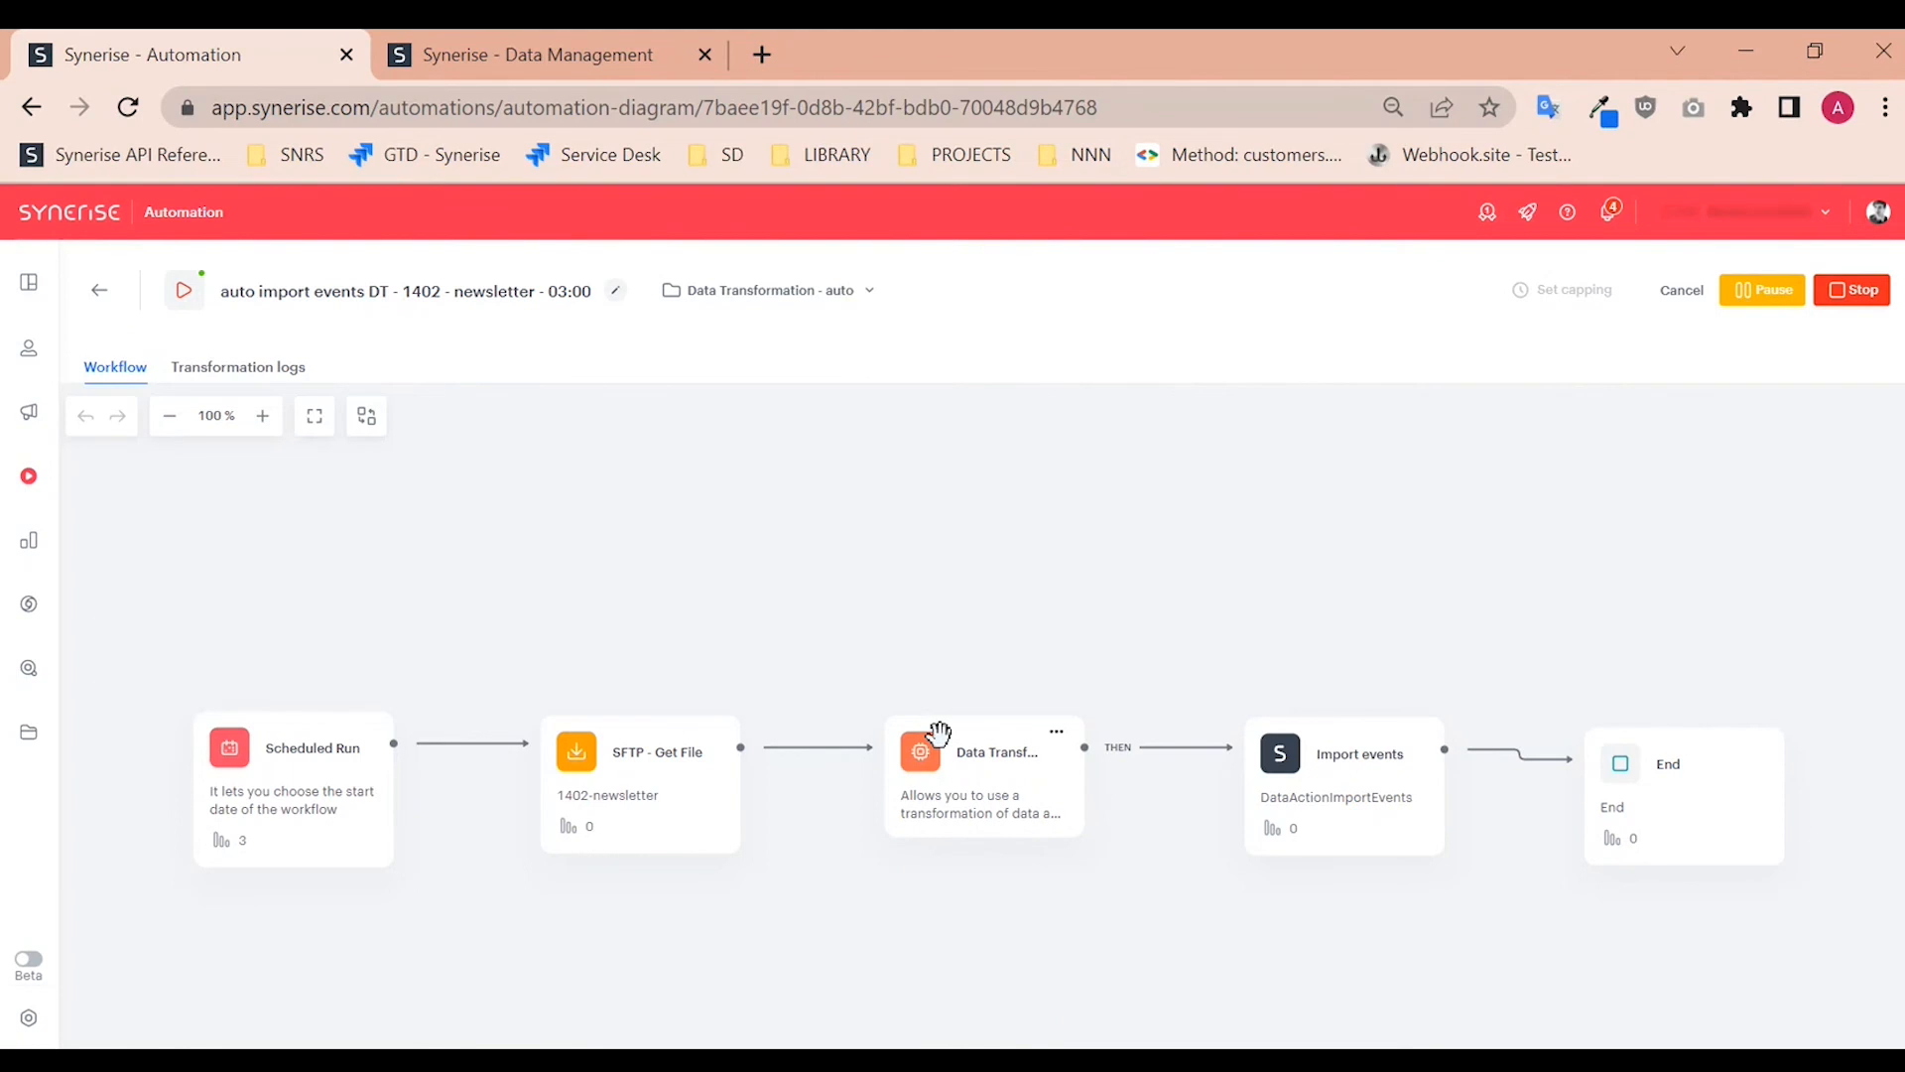
Step: Review the Import events node's requirements and apply its settings
{"action": "left_click", "coordinate": [1399, 766]}
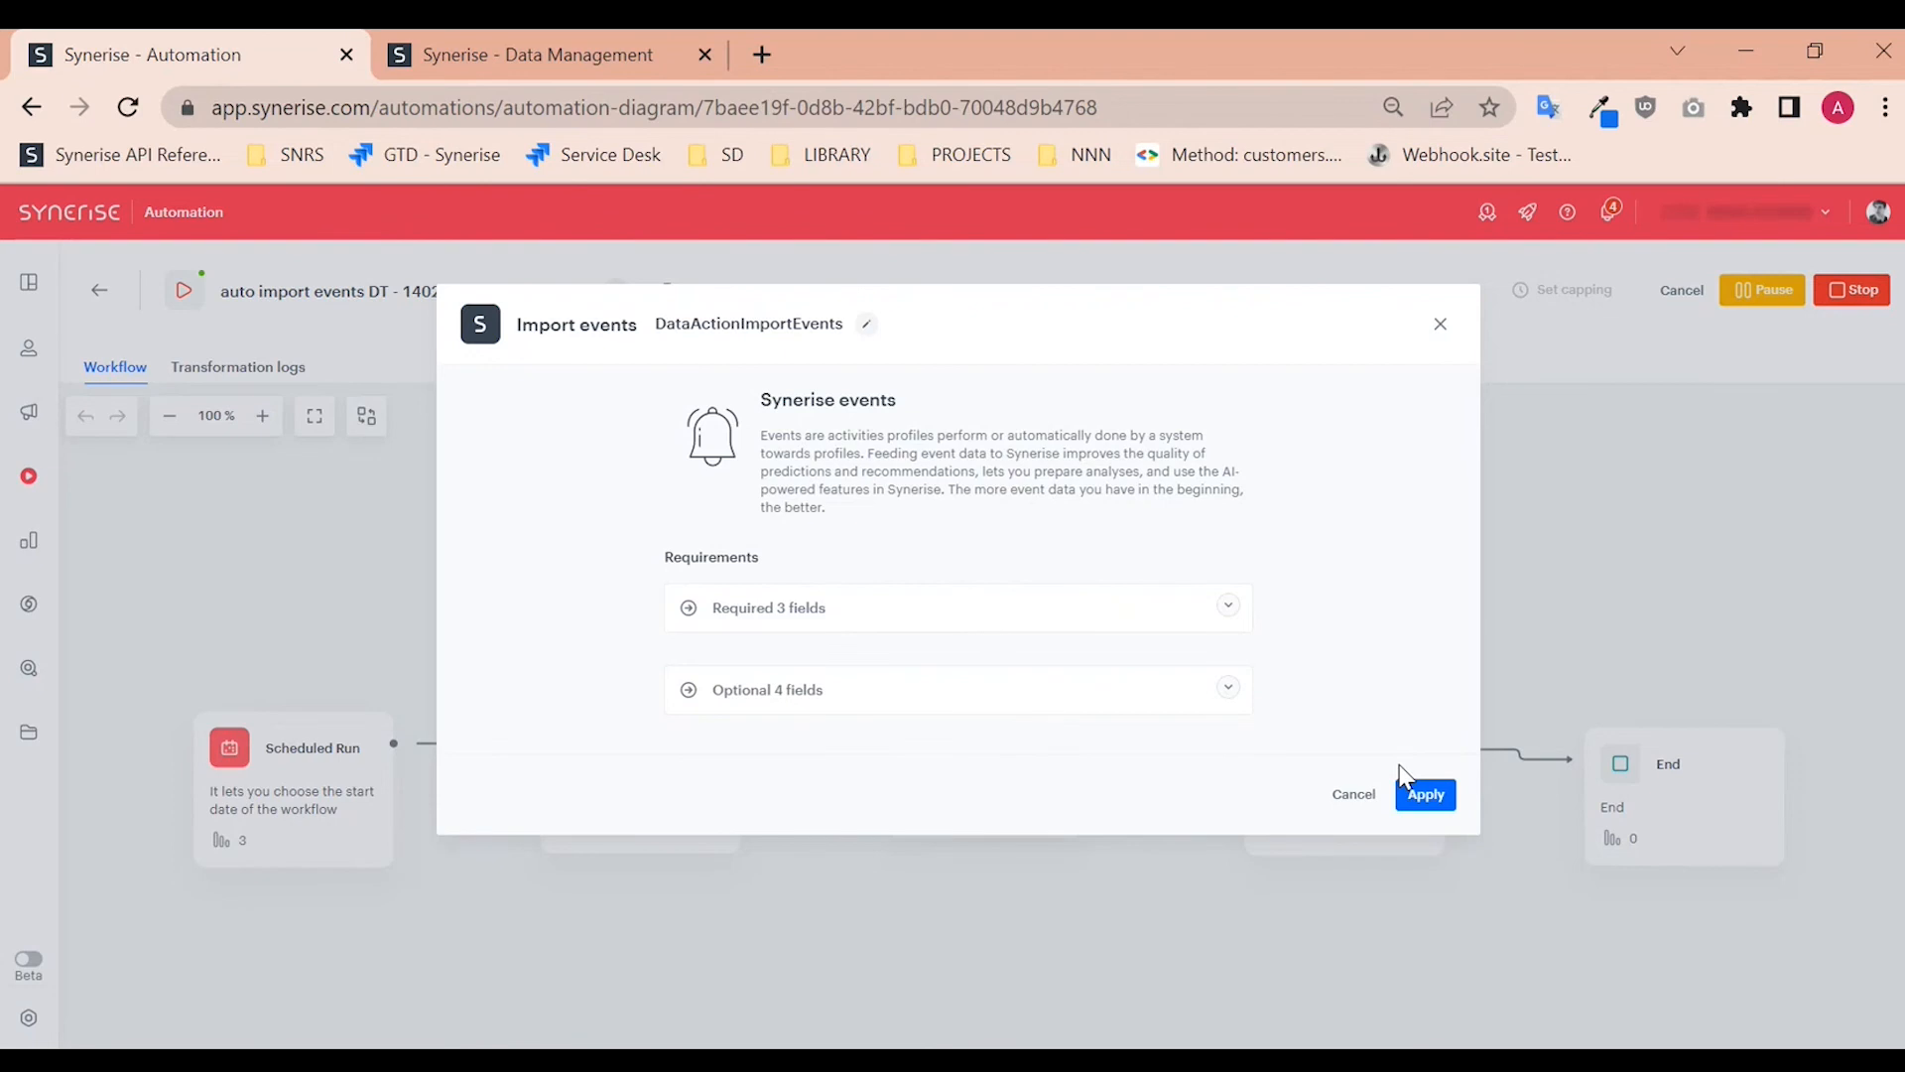
{"action": "left_click", "coordinate": [1421, 792]}
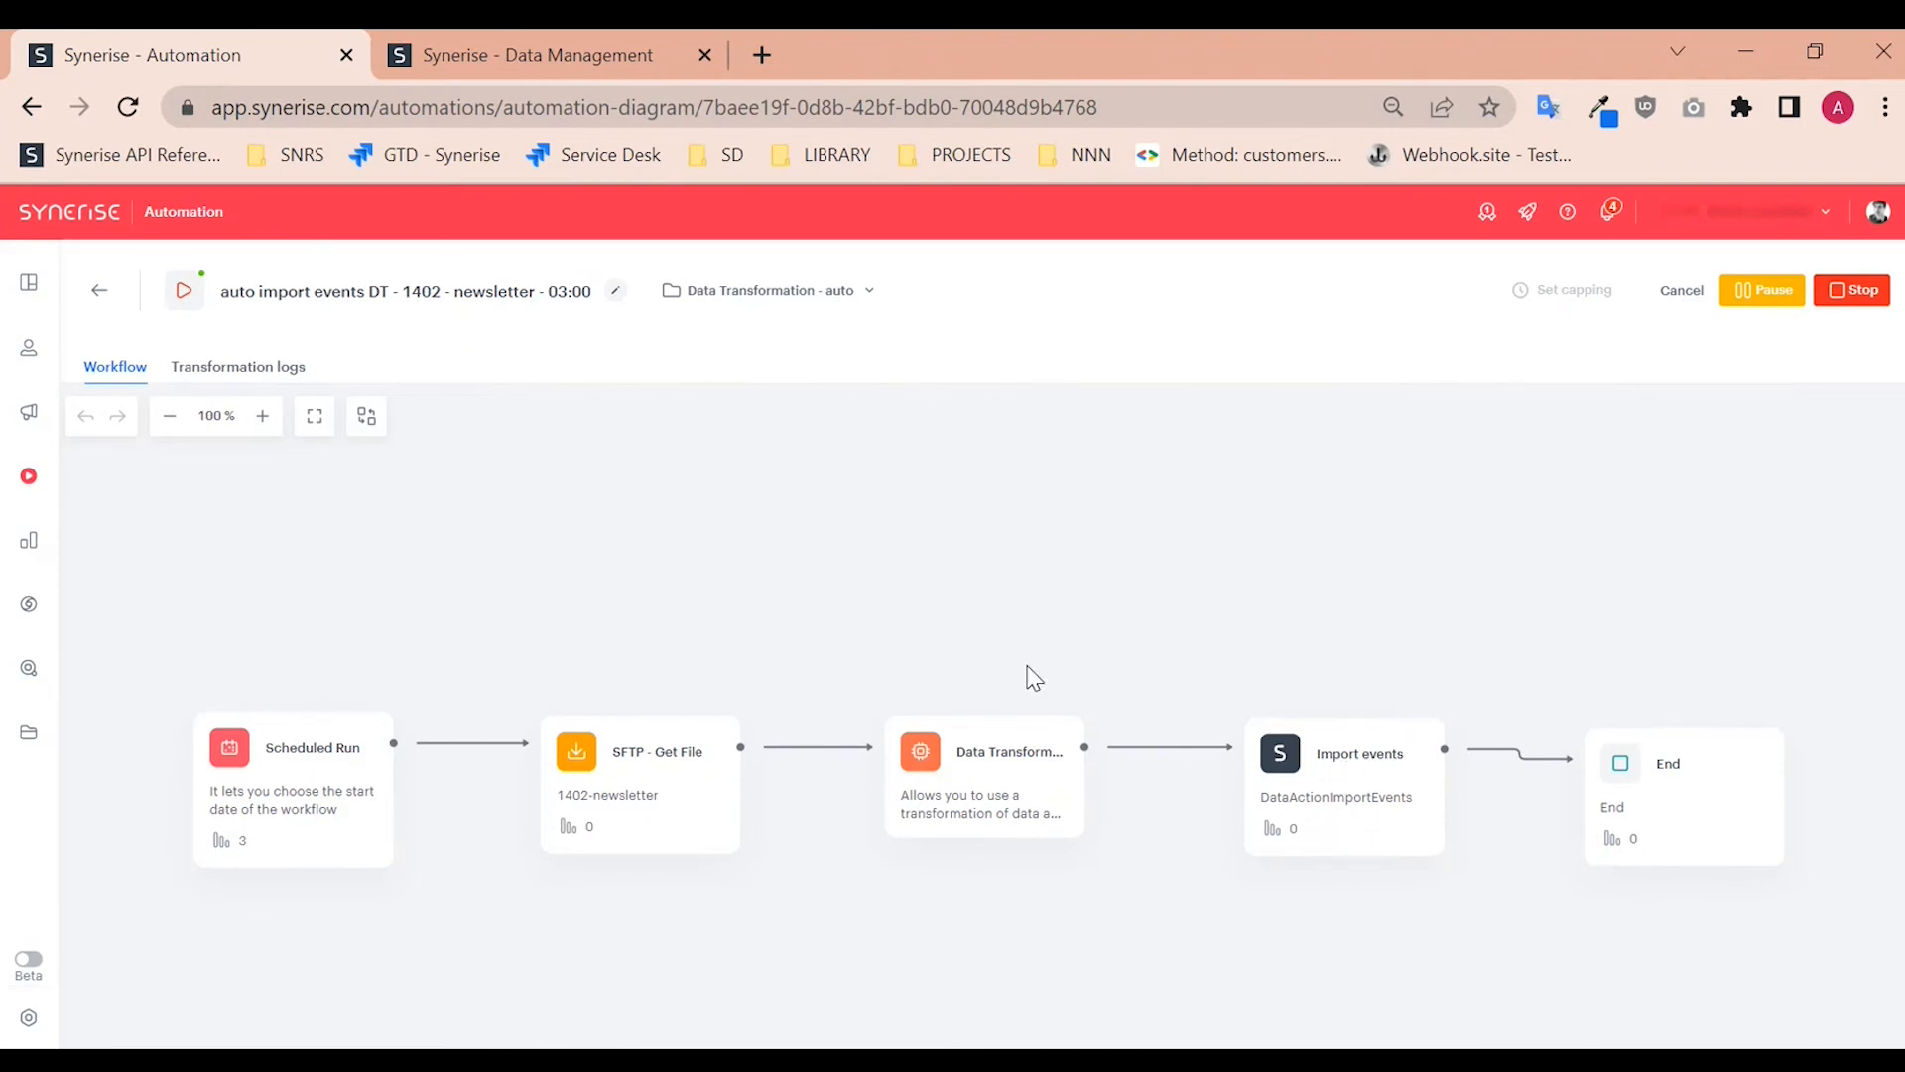
Step: Open "[newsletter][template] complete report + BQ" from the Metrics webhooks folder in a separate browser tab and enlarge its diagram
{"action": "mouse_move", "coordinate": [29, 481]}
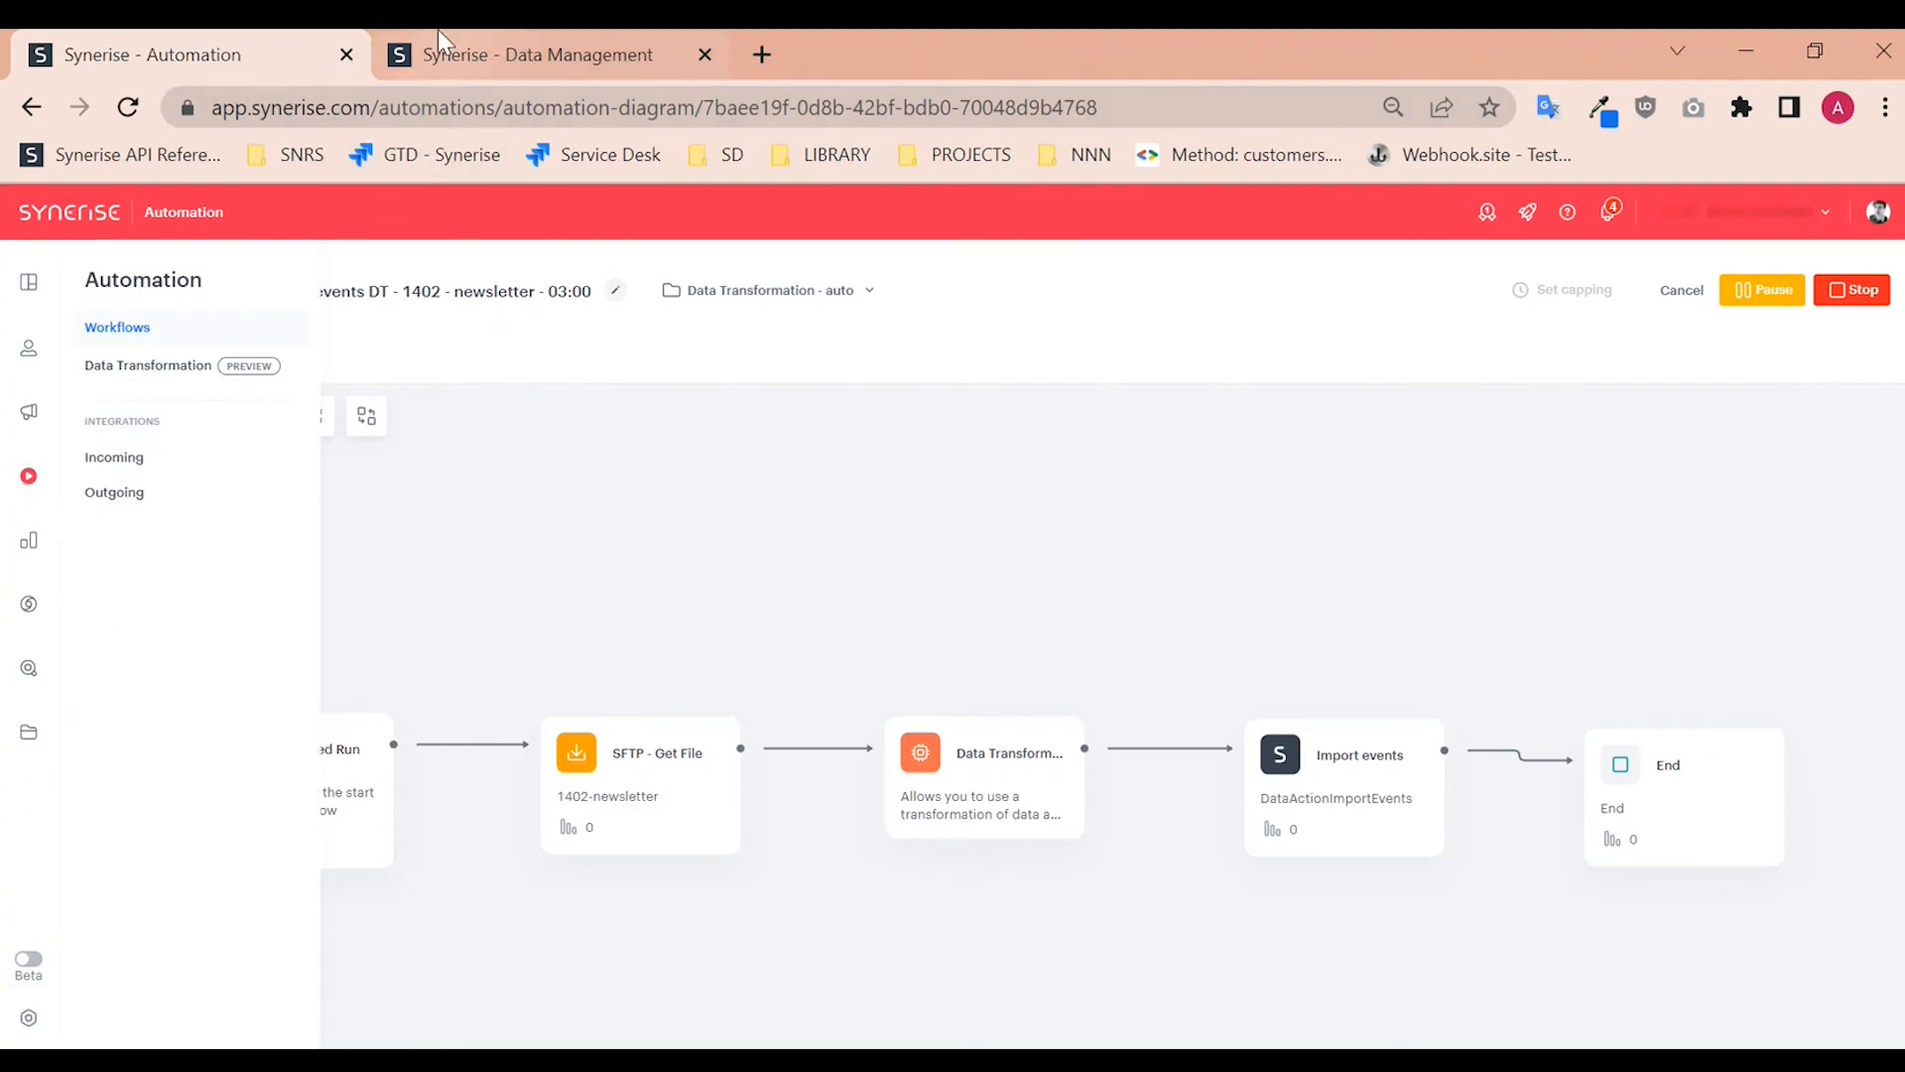
{"action": "middle_click", "coordinate": [161, 337]}
{"action": "left_click", "coordinate": [586, 59]}
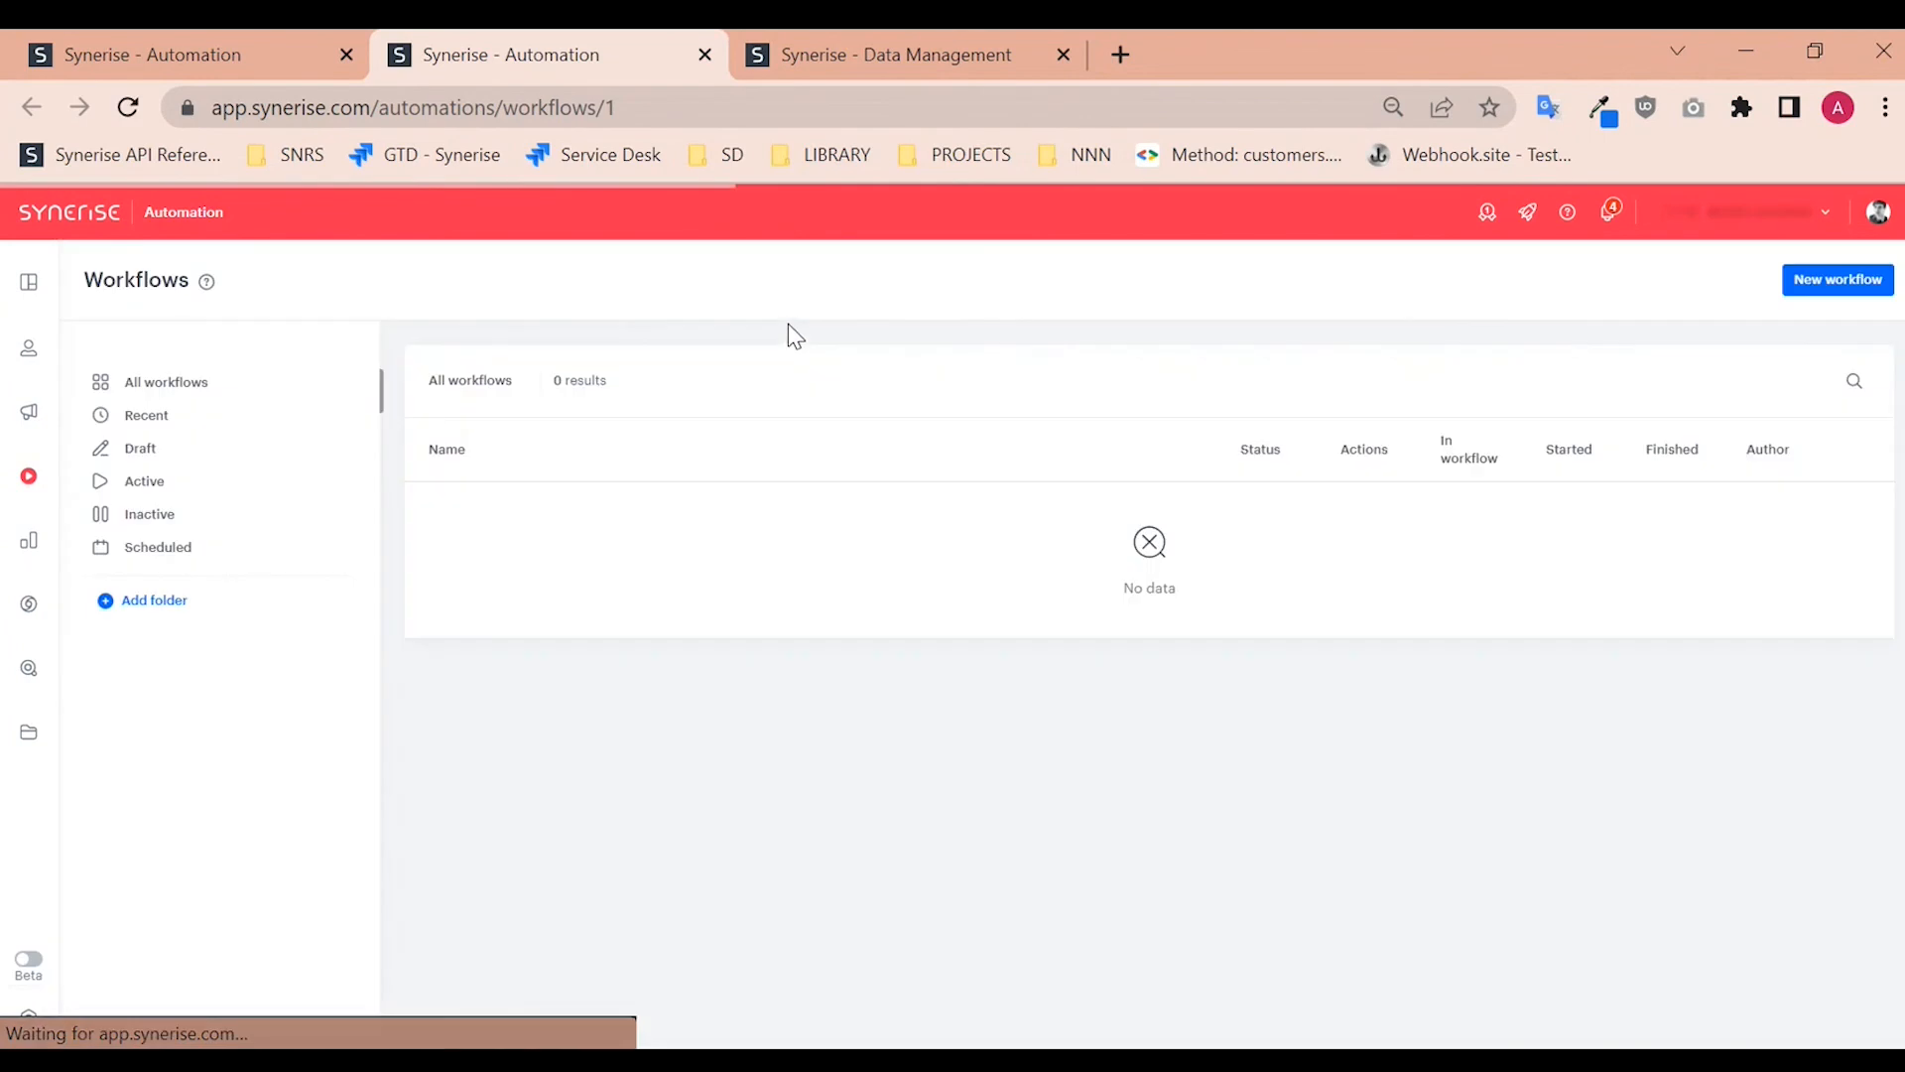
{"action": "left_click", "coordinate": [206, 727]}
{"action": "left_click", "coordinate": [192, 745]}
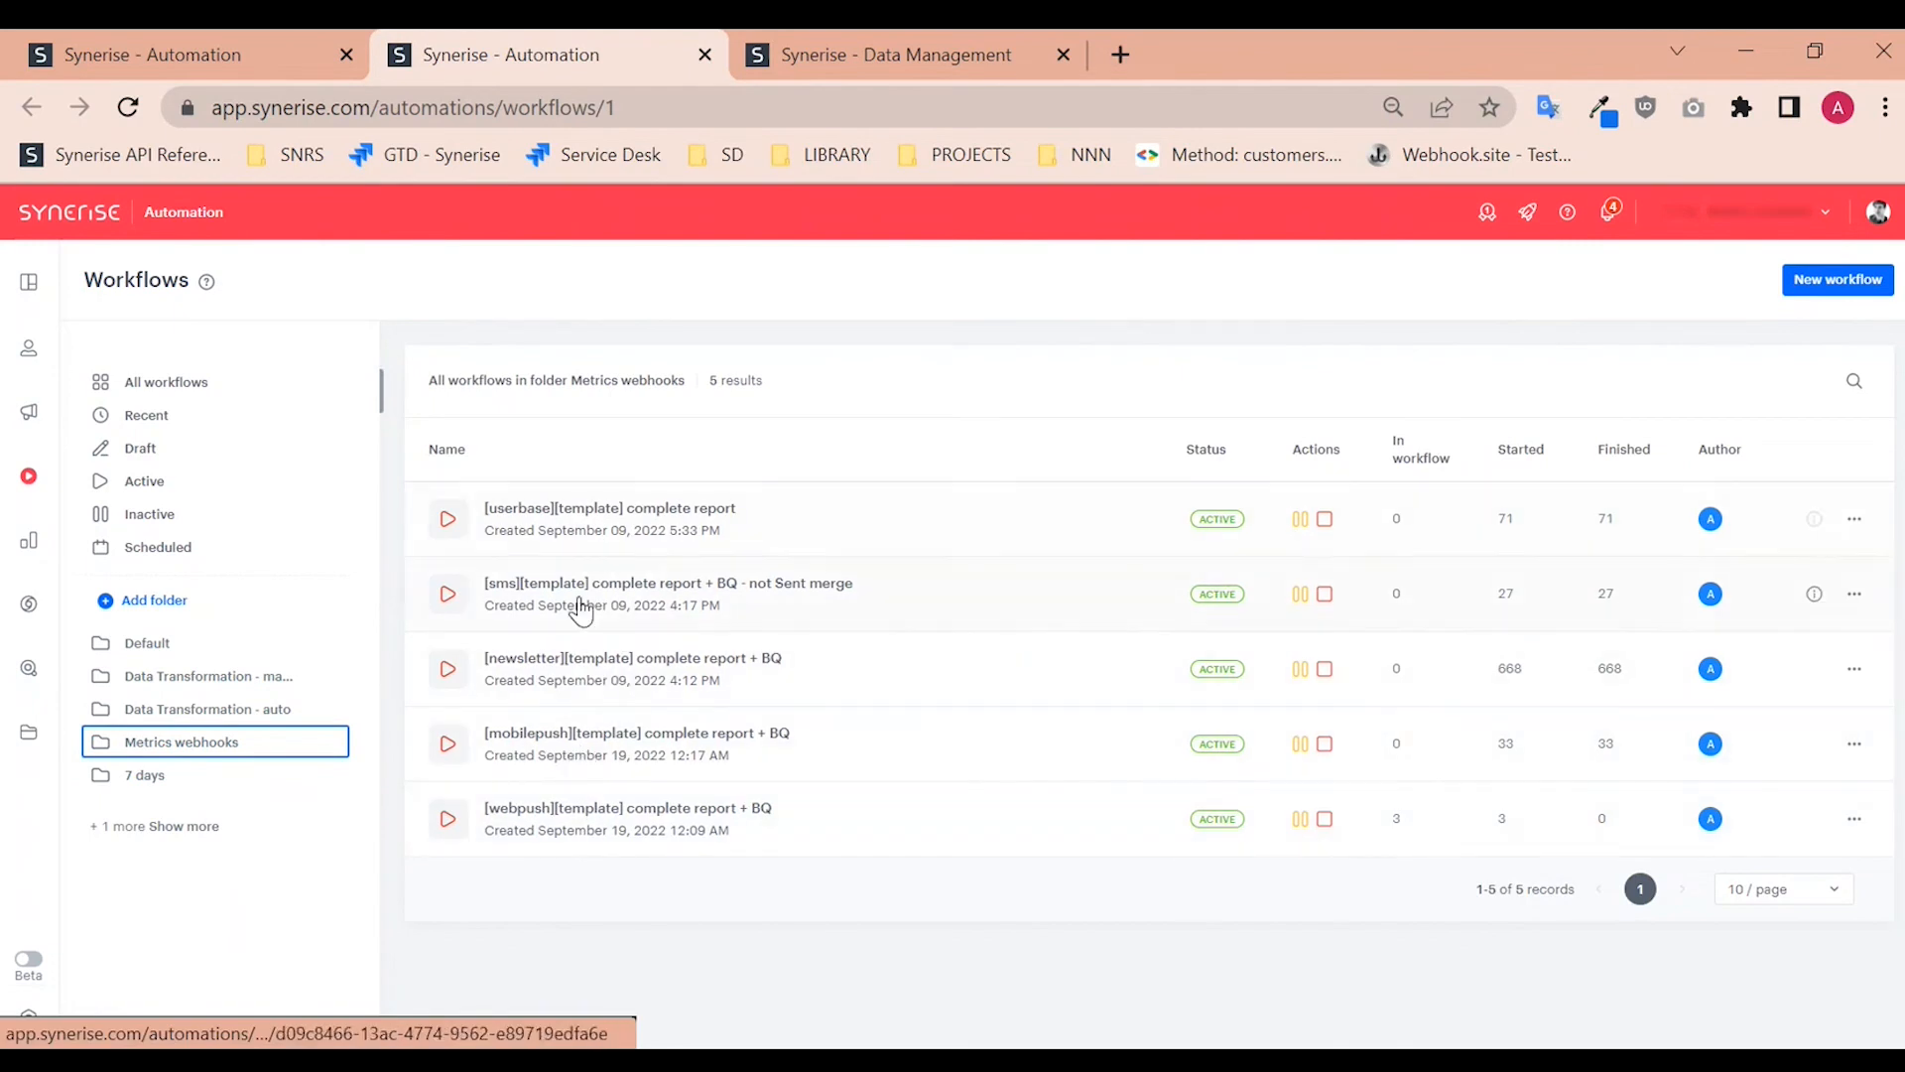
{"action": "left_click", "coordinate": [562, 661]}
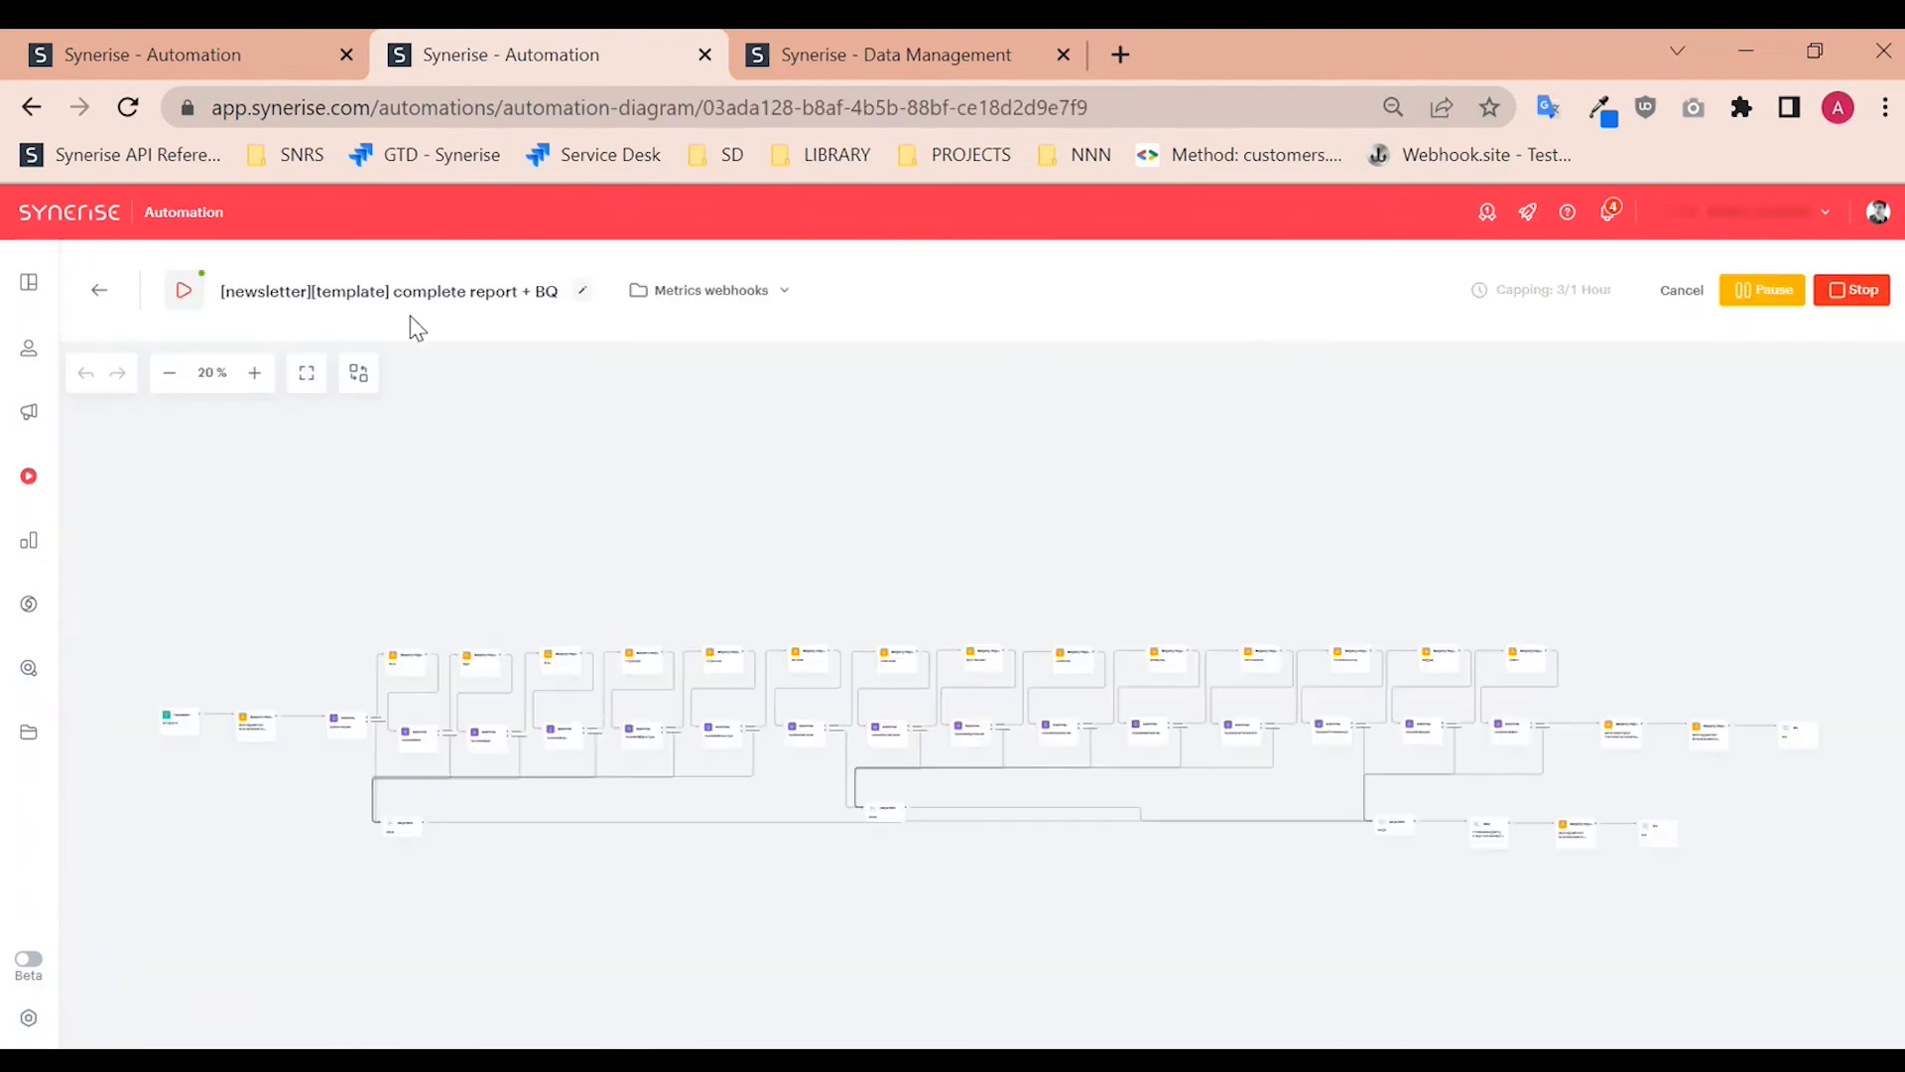
{"action": "left_click", "coordinate": [254, 372]}
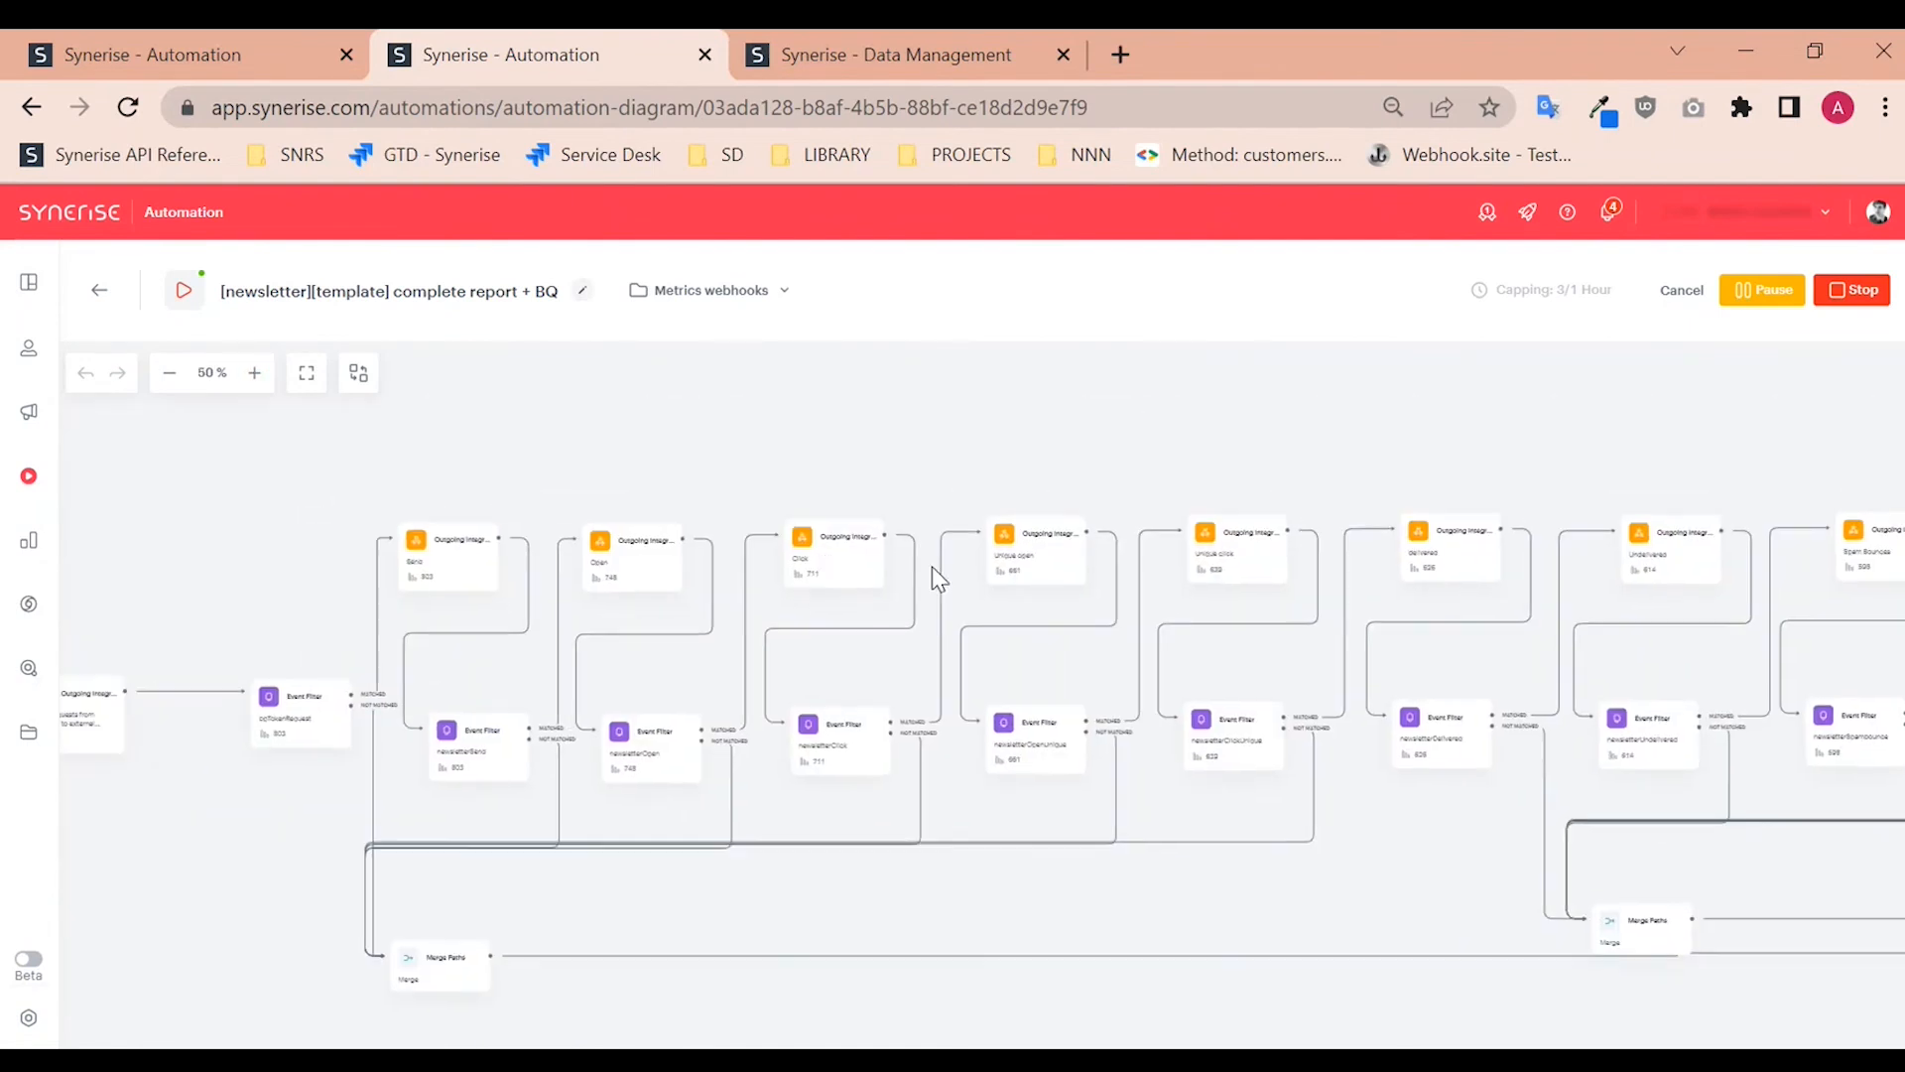
{"action": "left_click", "coordinate": [254, 372]}
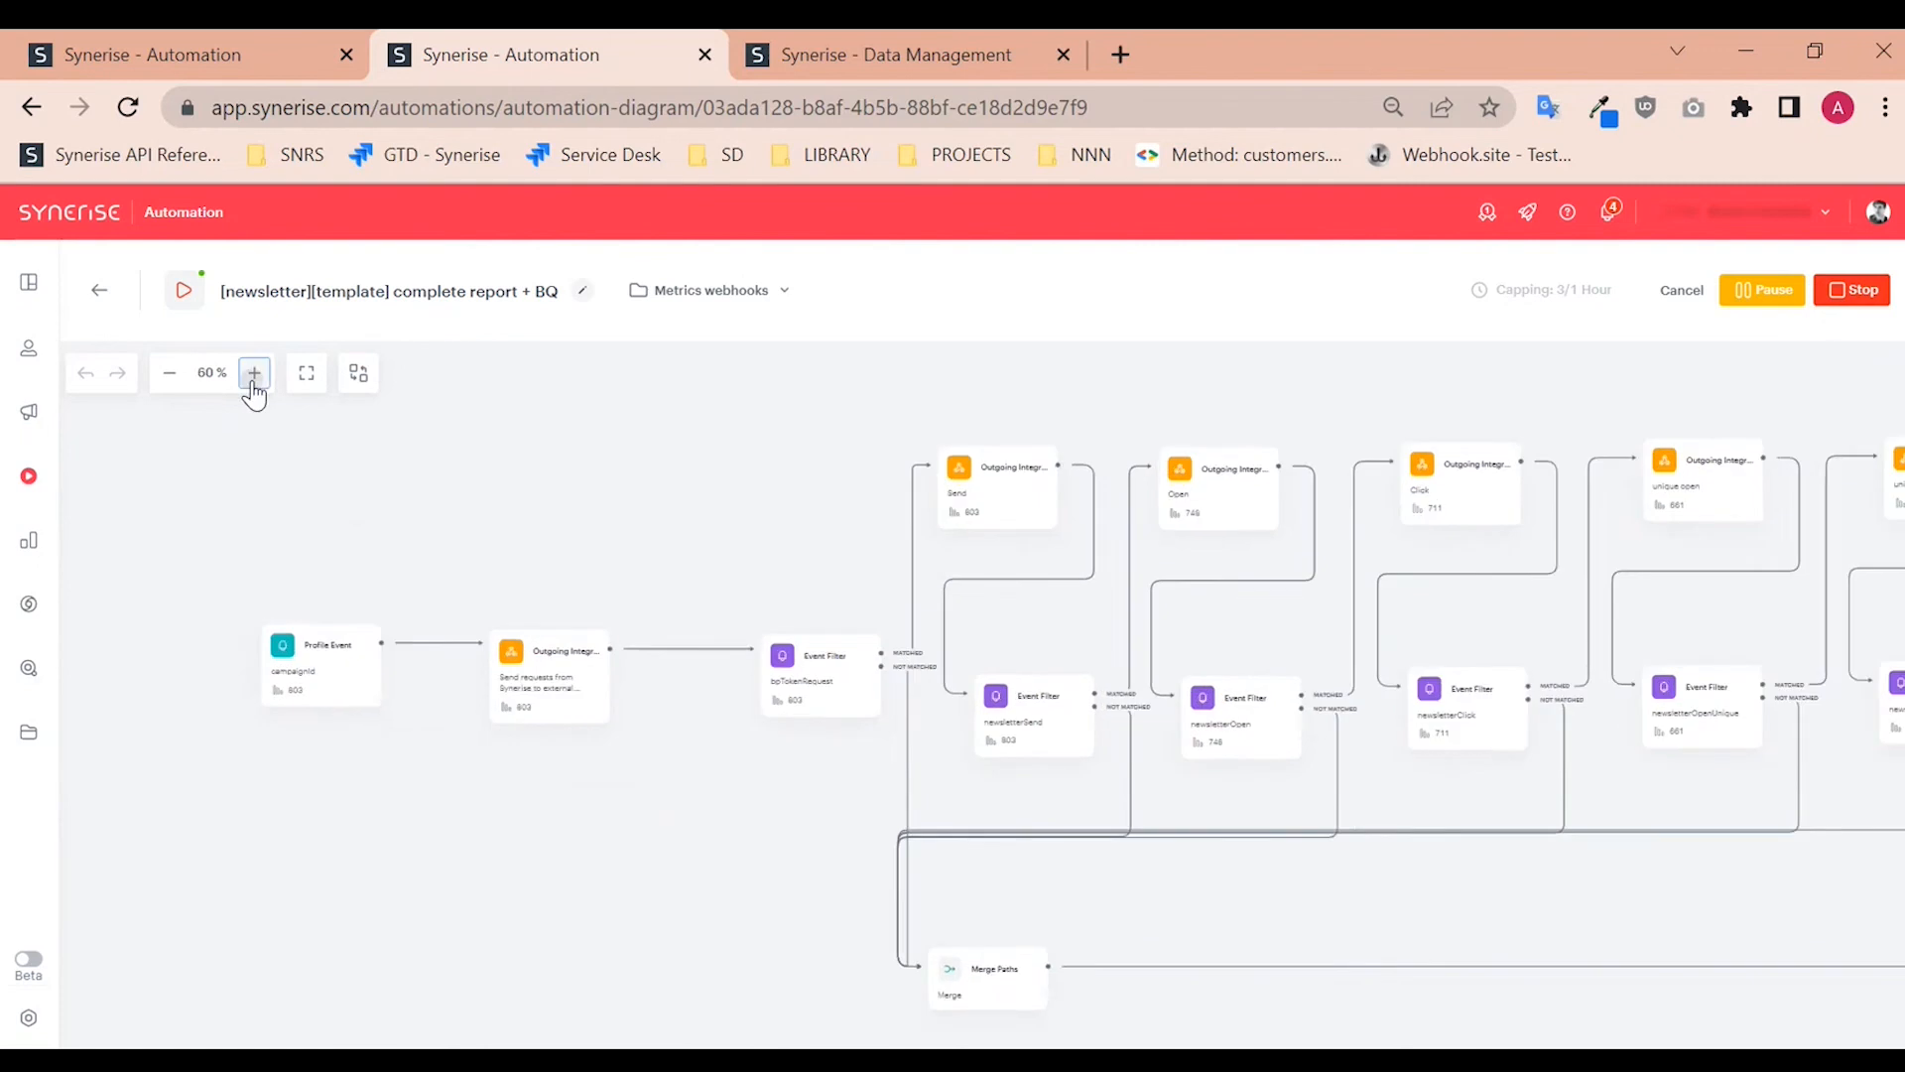
Step: Compare the 1402 newsletter import workflow with the newsletter template report workflow, ending on the import workflow
{"action": "left_click", "coordinate": [195, 57]}
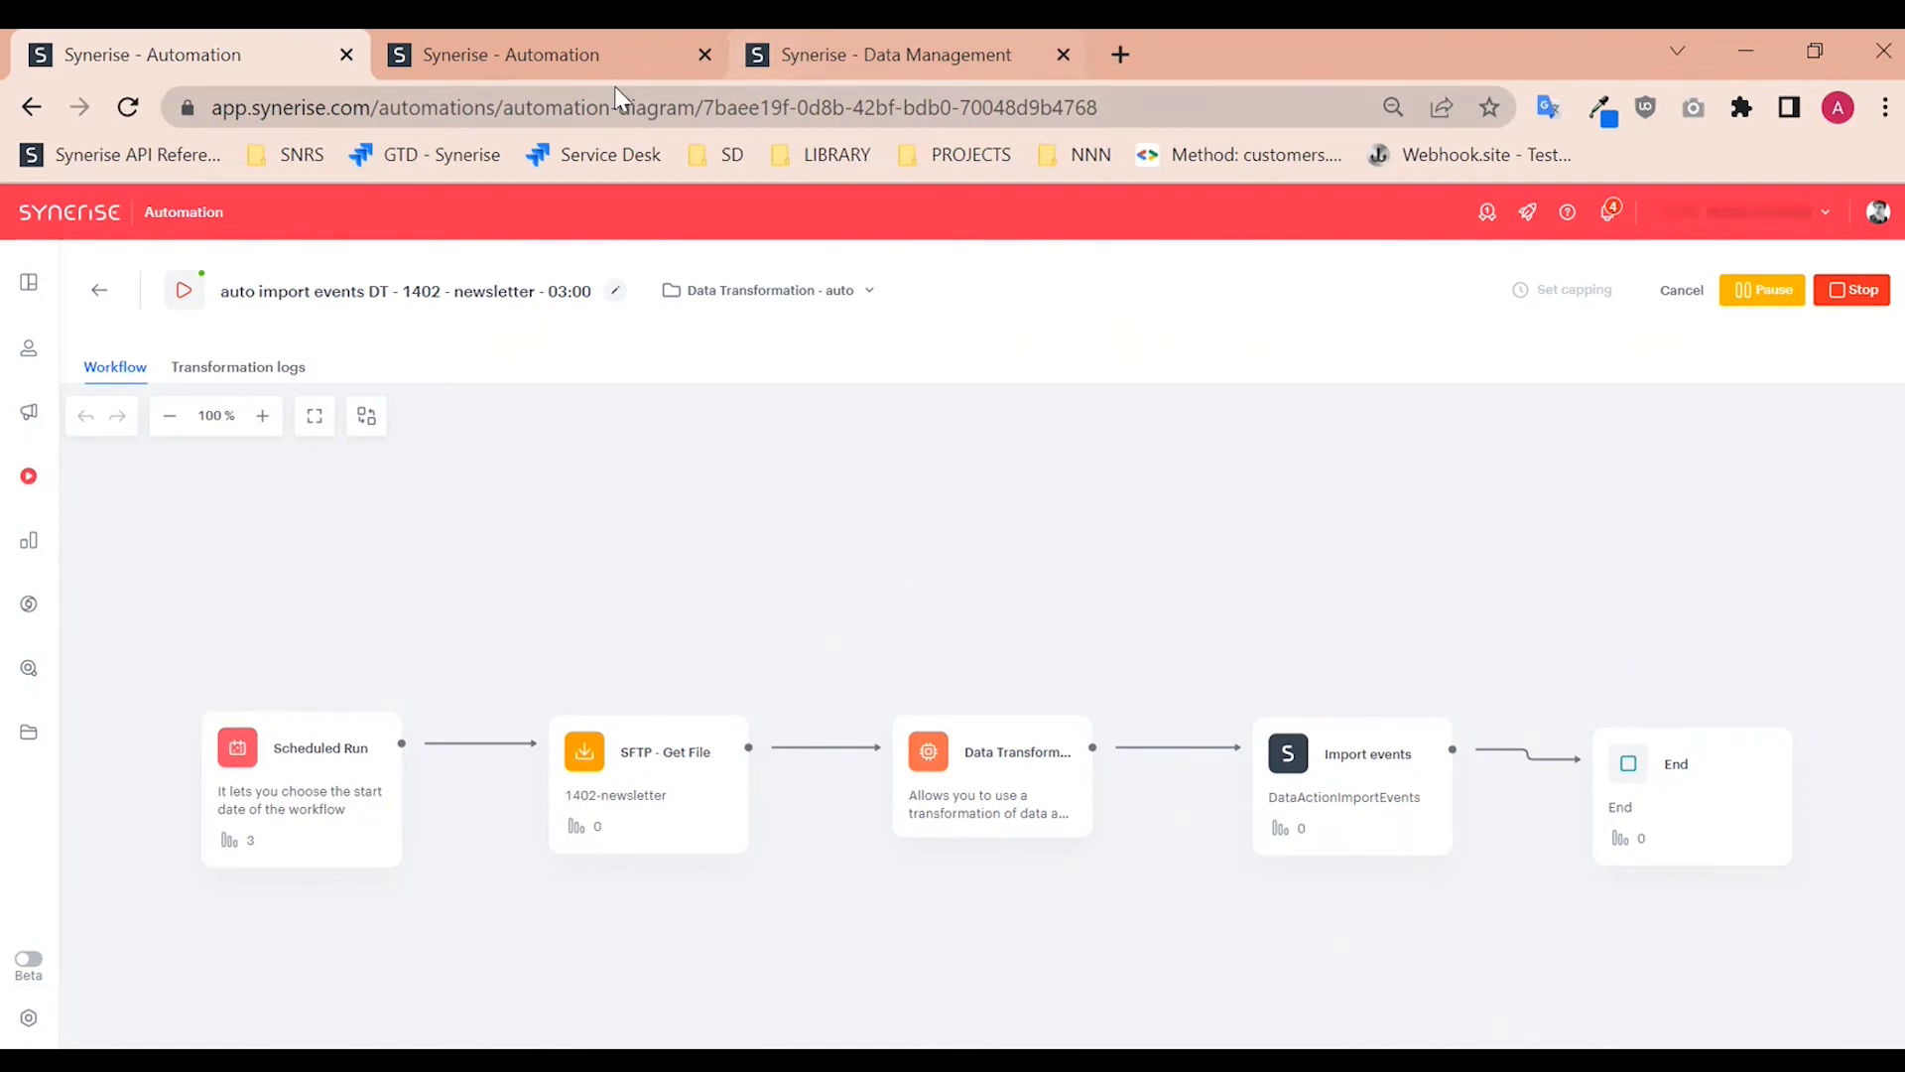
{"action": "left_click", "coordinate": [608, 56]}
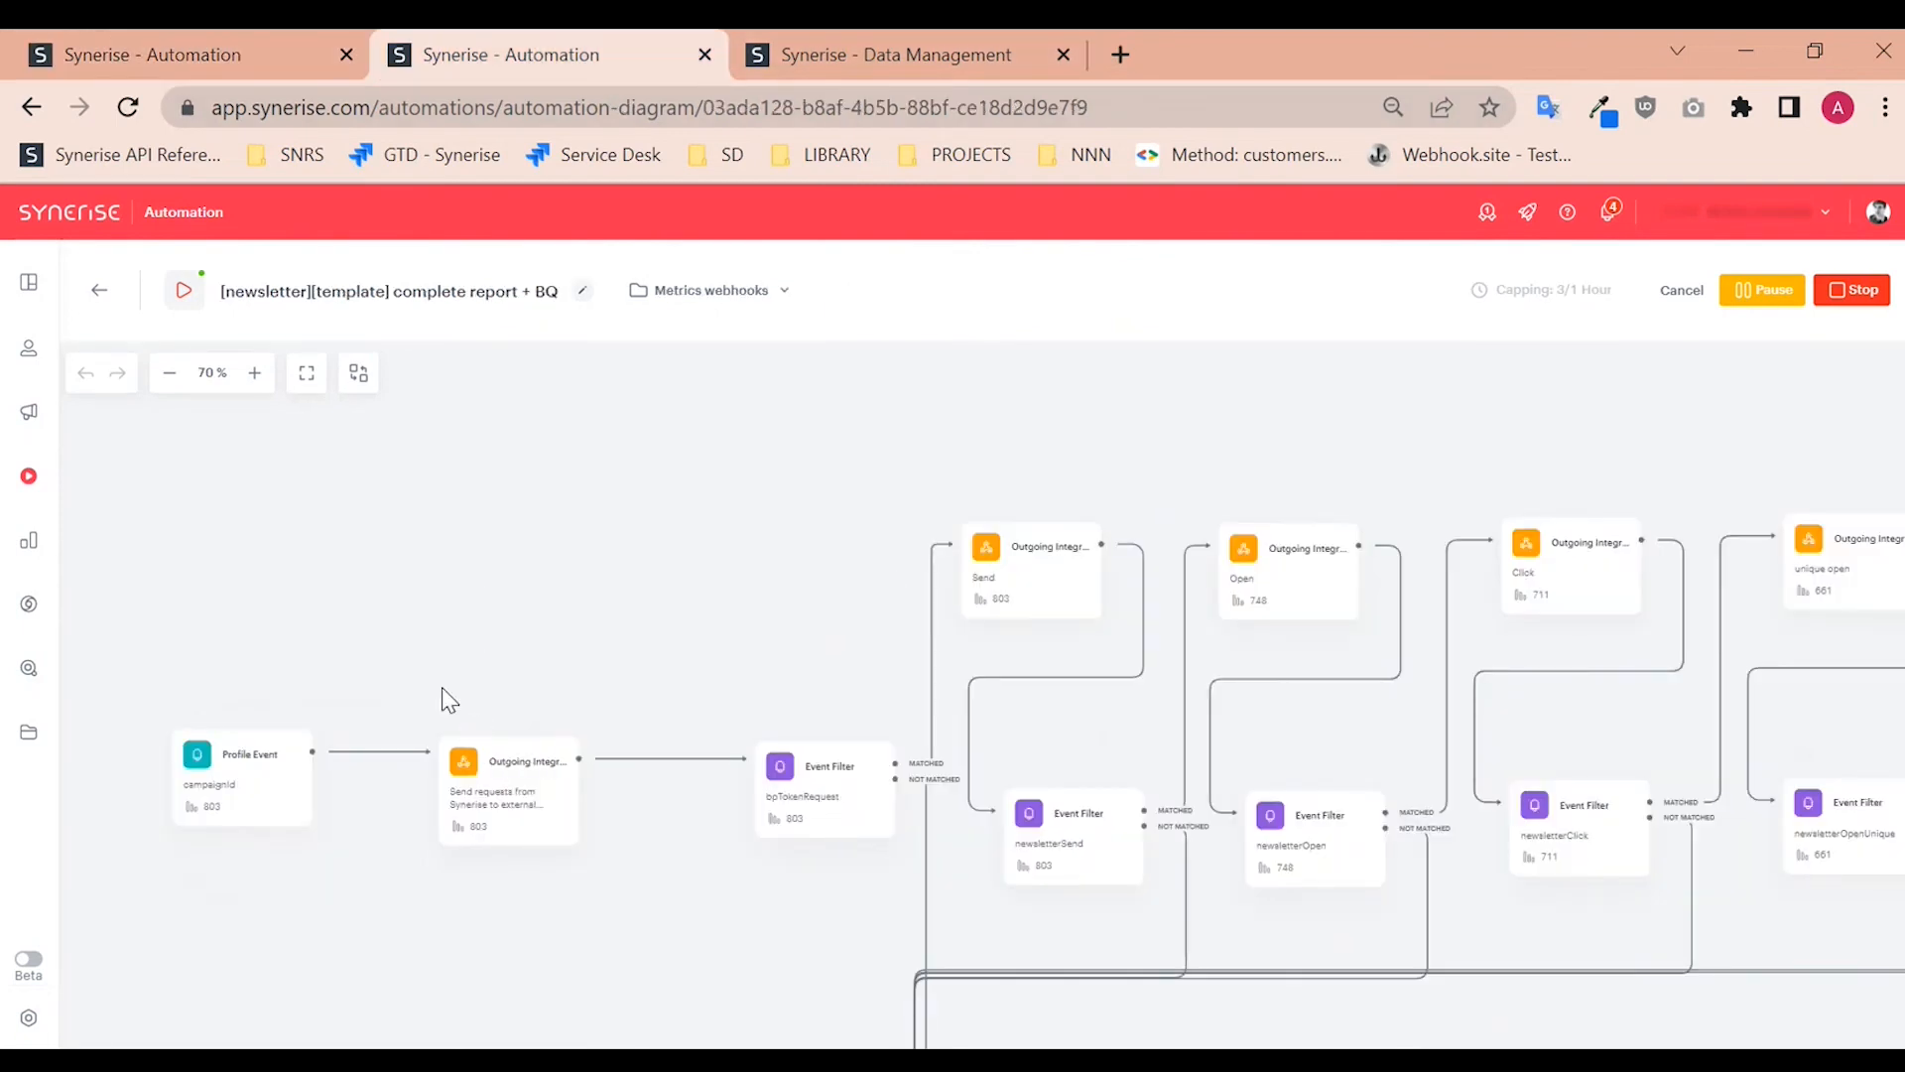
{"action": "left_click", "coordinate": [248, 50]}
{"action": "mouse_move", "coordinate": [1325, 784]}
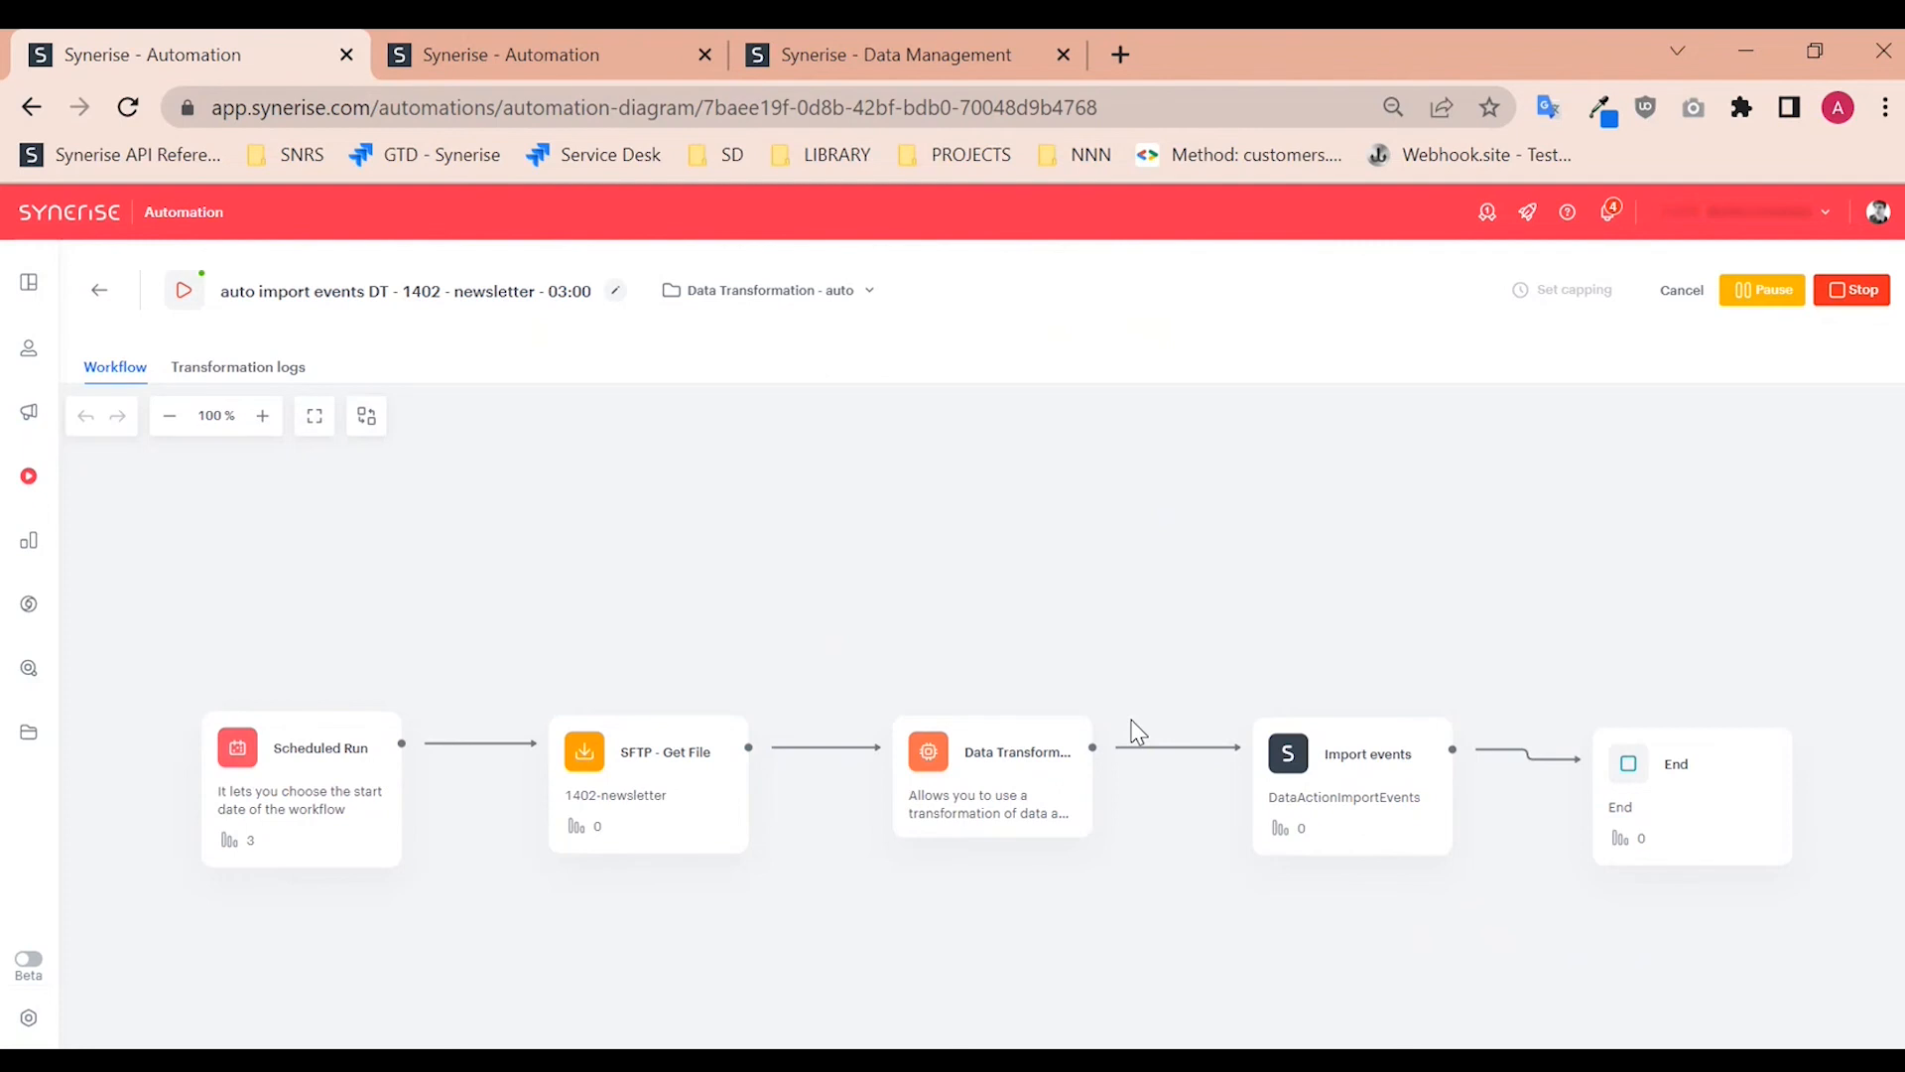
Step: Open the Send outgoing integration in the newsletter template workflow and examine the metrics part of its webhook URL
{"action": "left_click", "coordinate": [511, 57]}
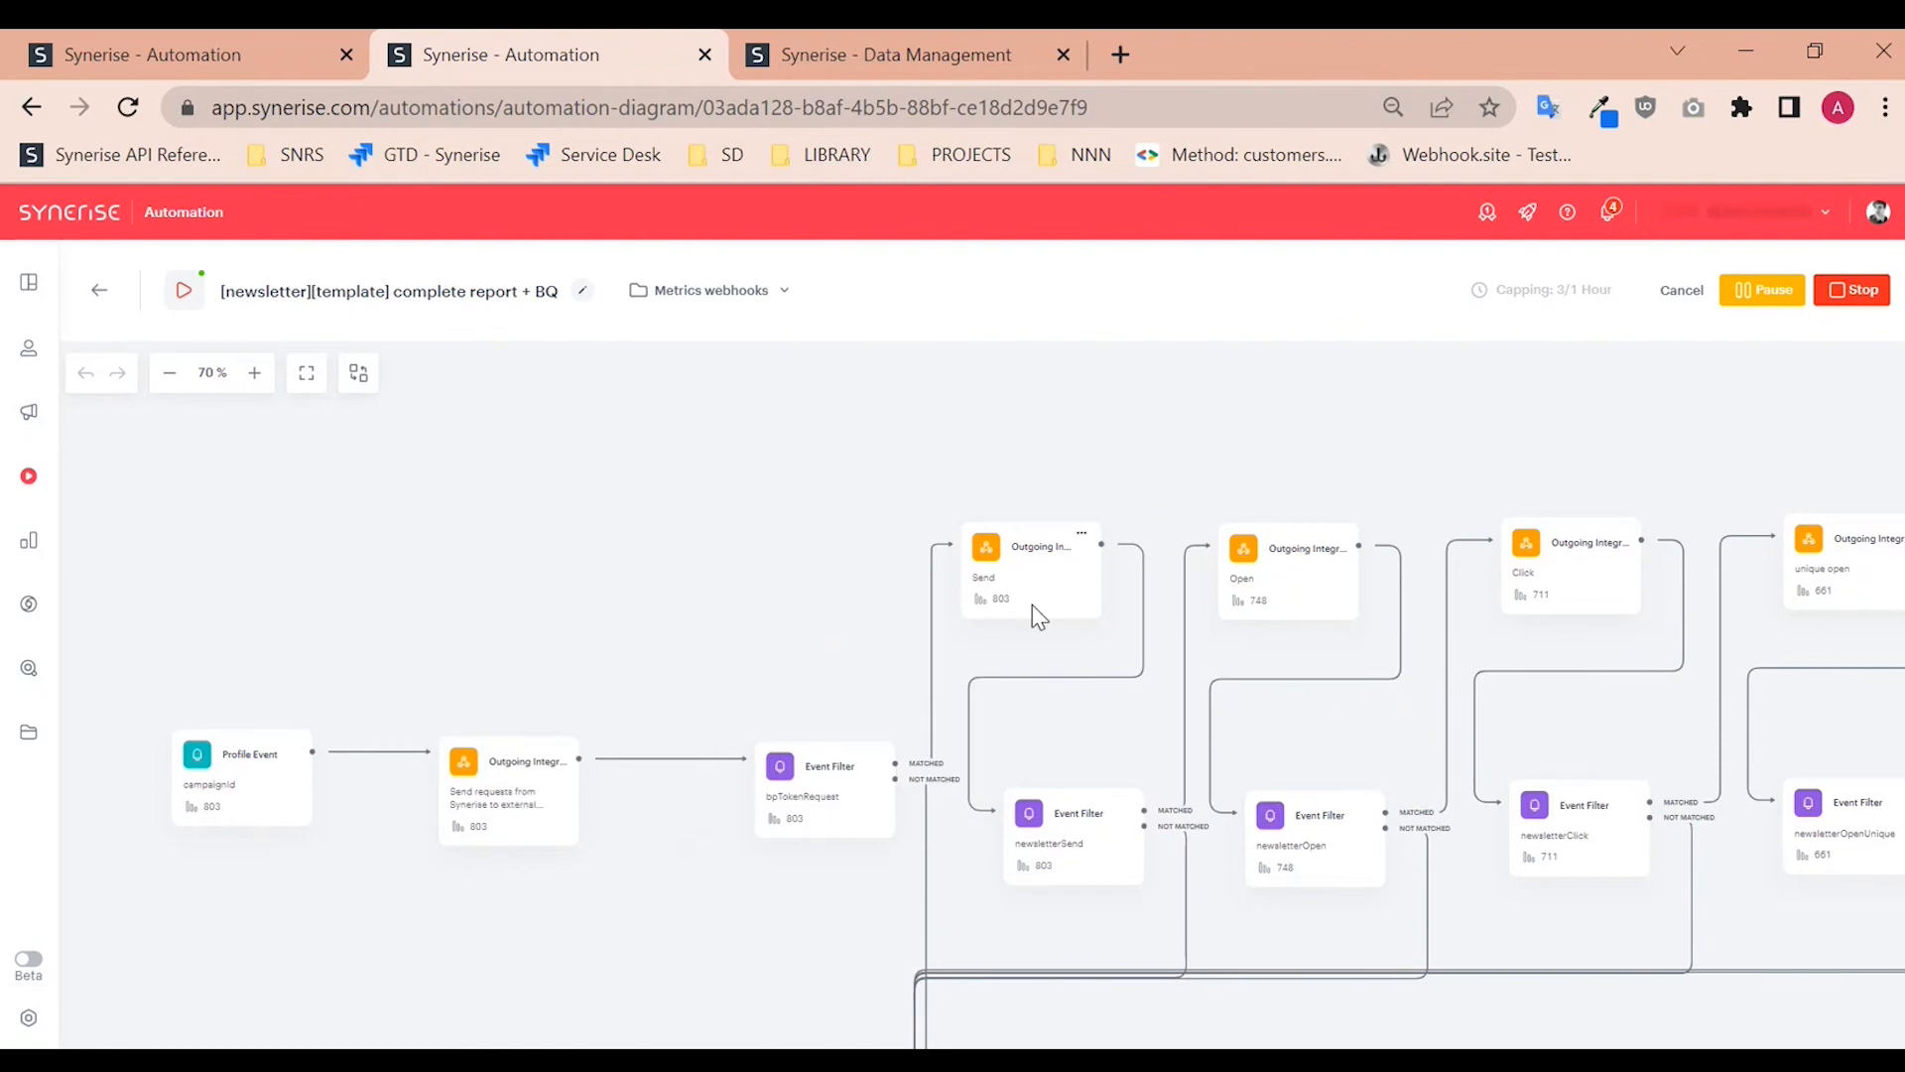
{"action": "left_click", "coordinate": [986, 551]}
{"action": "left_click_drag", "start_coordinate": [687, 326], "coordinate": [501, 327]}
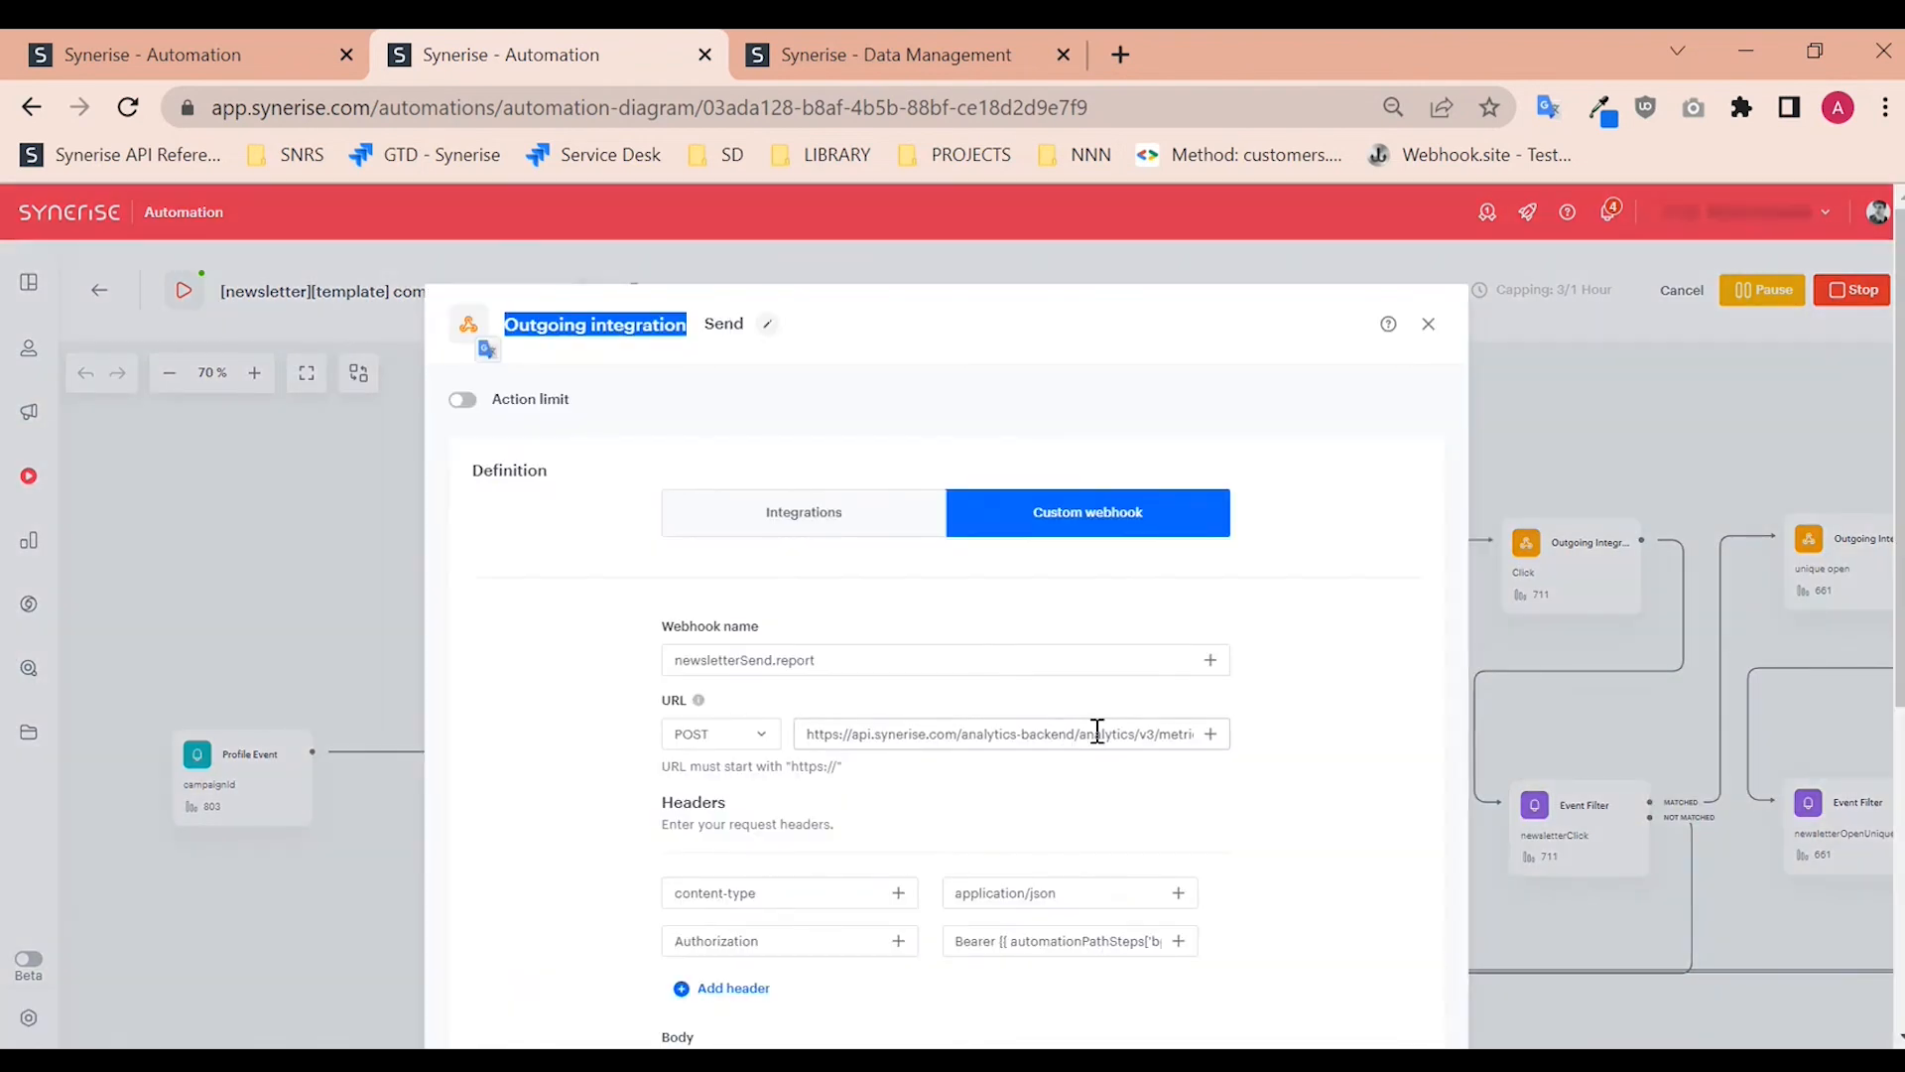
{"action": "double_click", "coordinate": [1173, 734]}
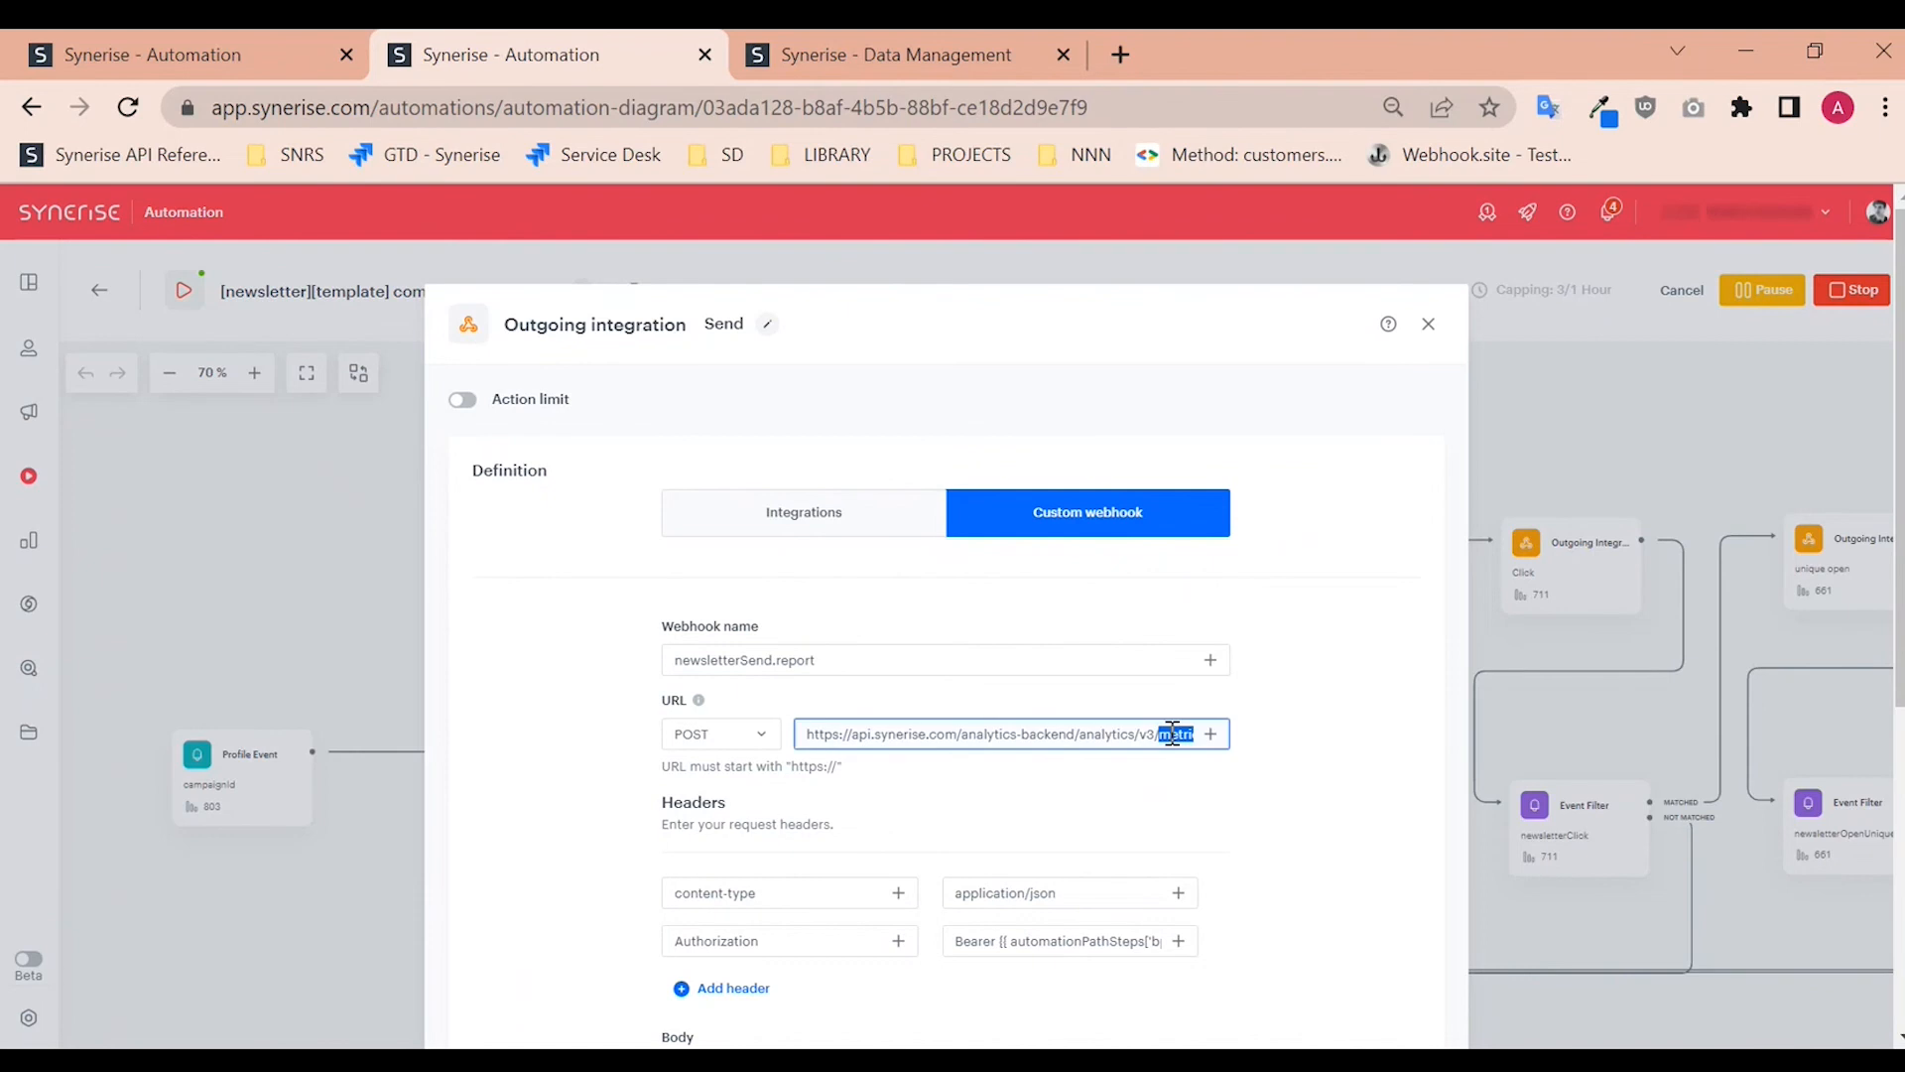
Step: Switch to the newsletterMetrics catalog, view the record for bp 710 and close it
{"action": "left_click", "coordinate": [788, 57]}
{"action": "double_click", "coordinate": [119, 537]}
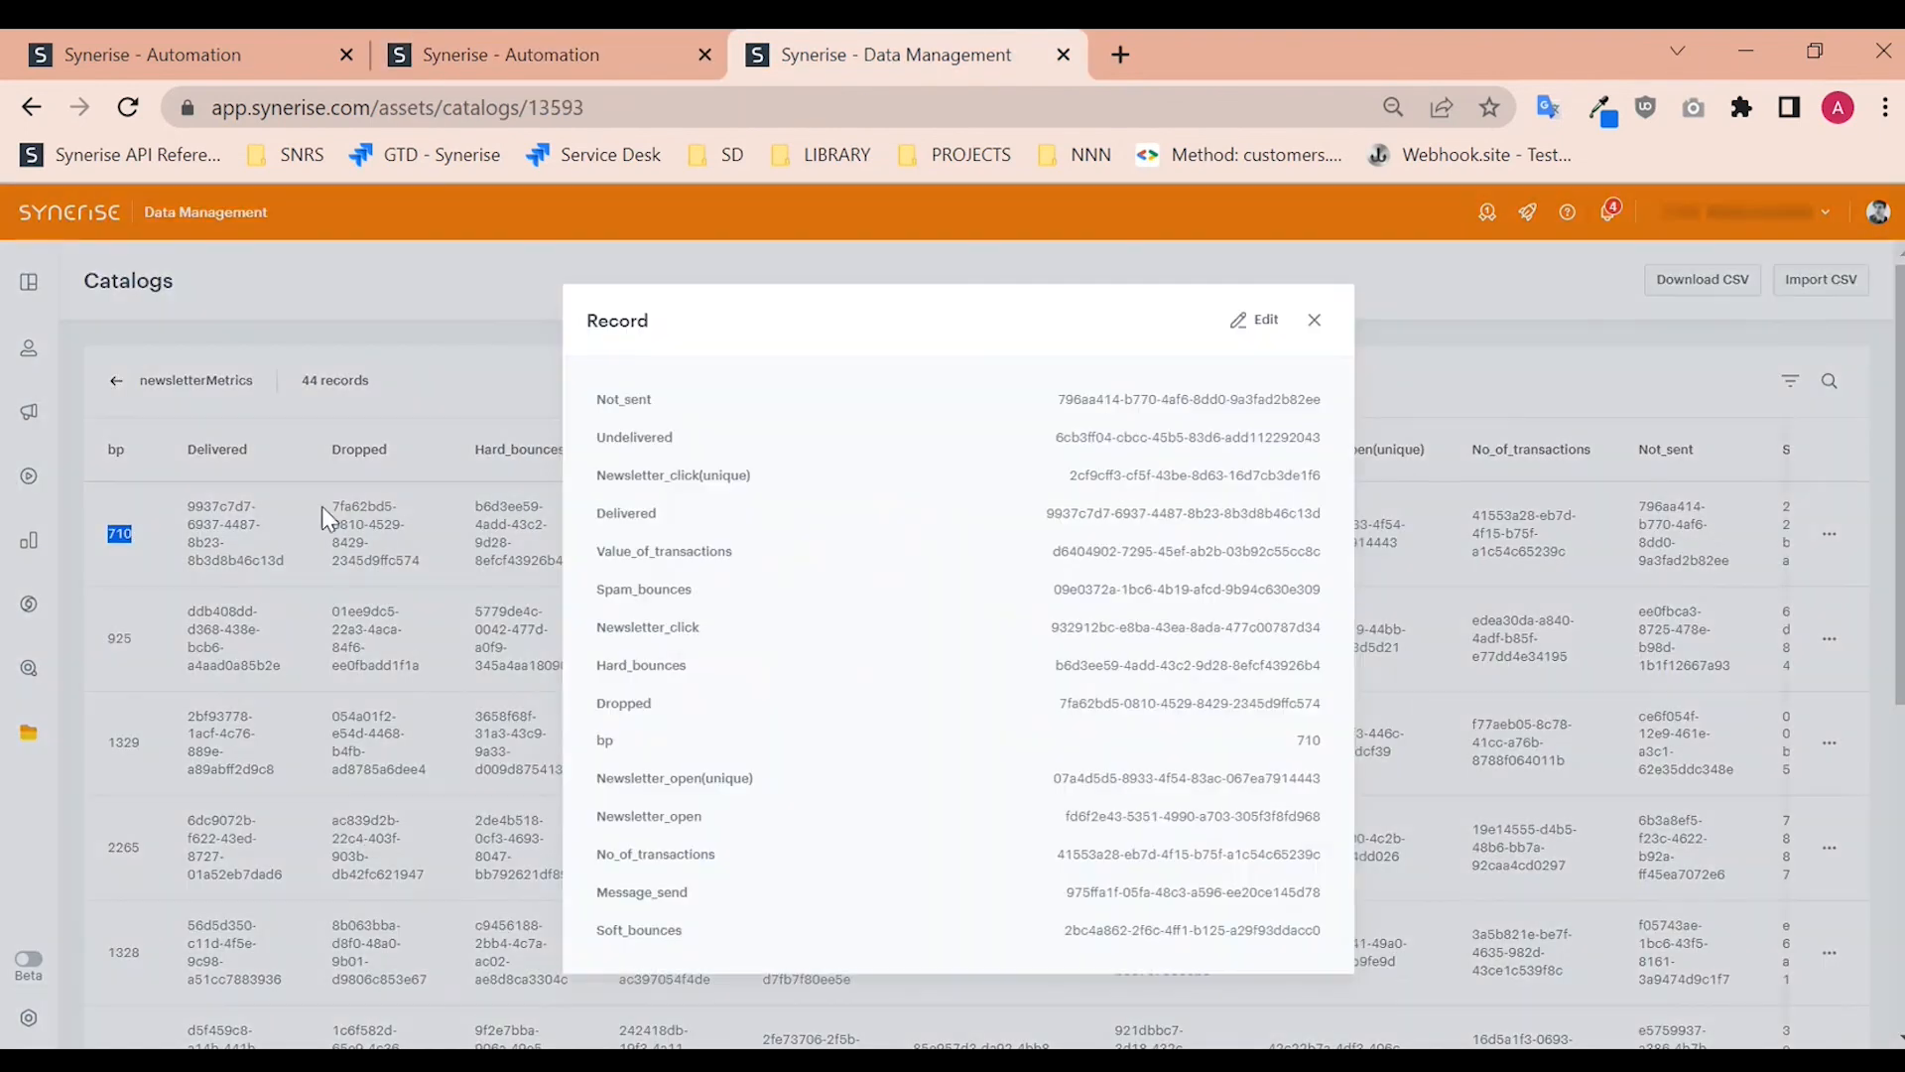
{"action": "left_click", "coordinate": [322, 511]}
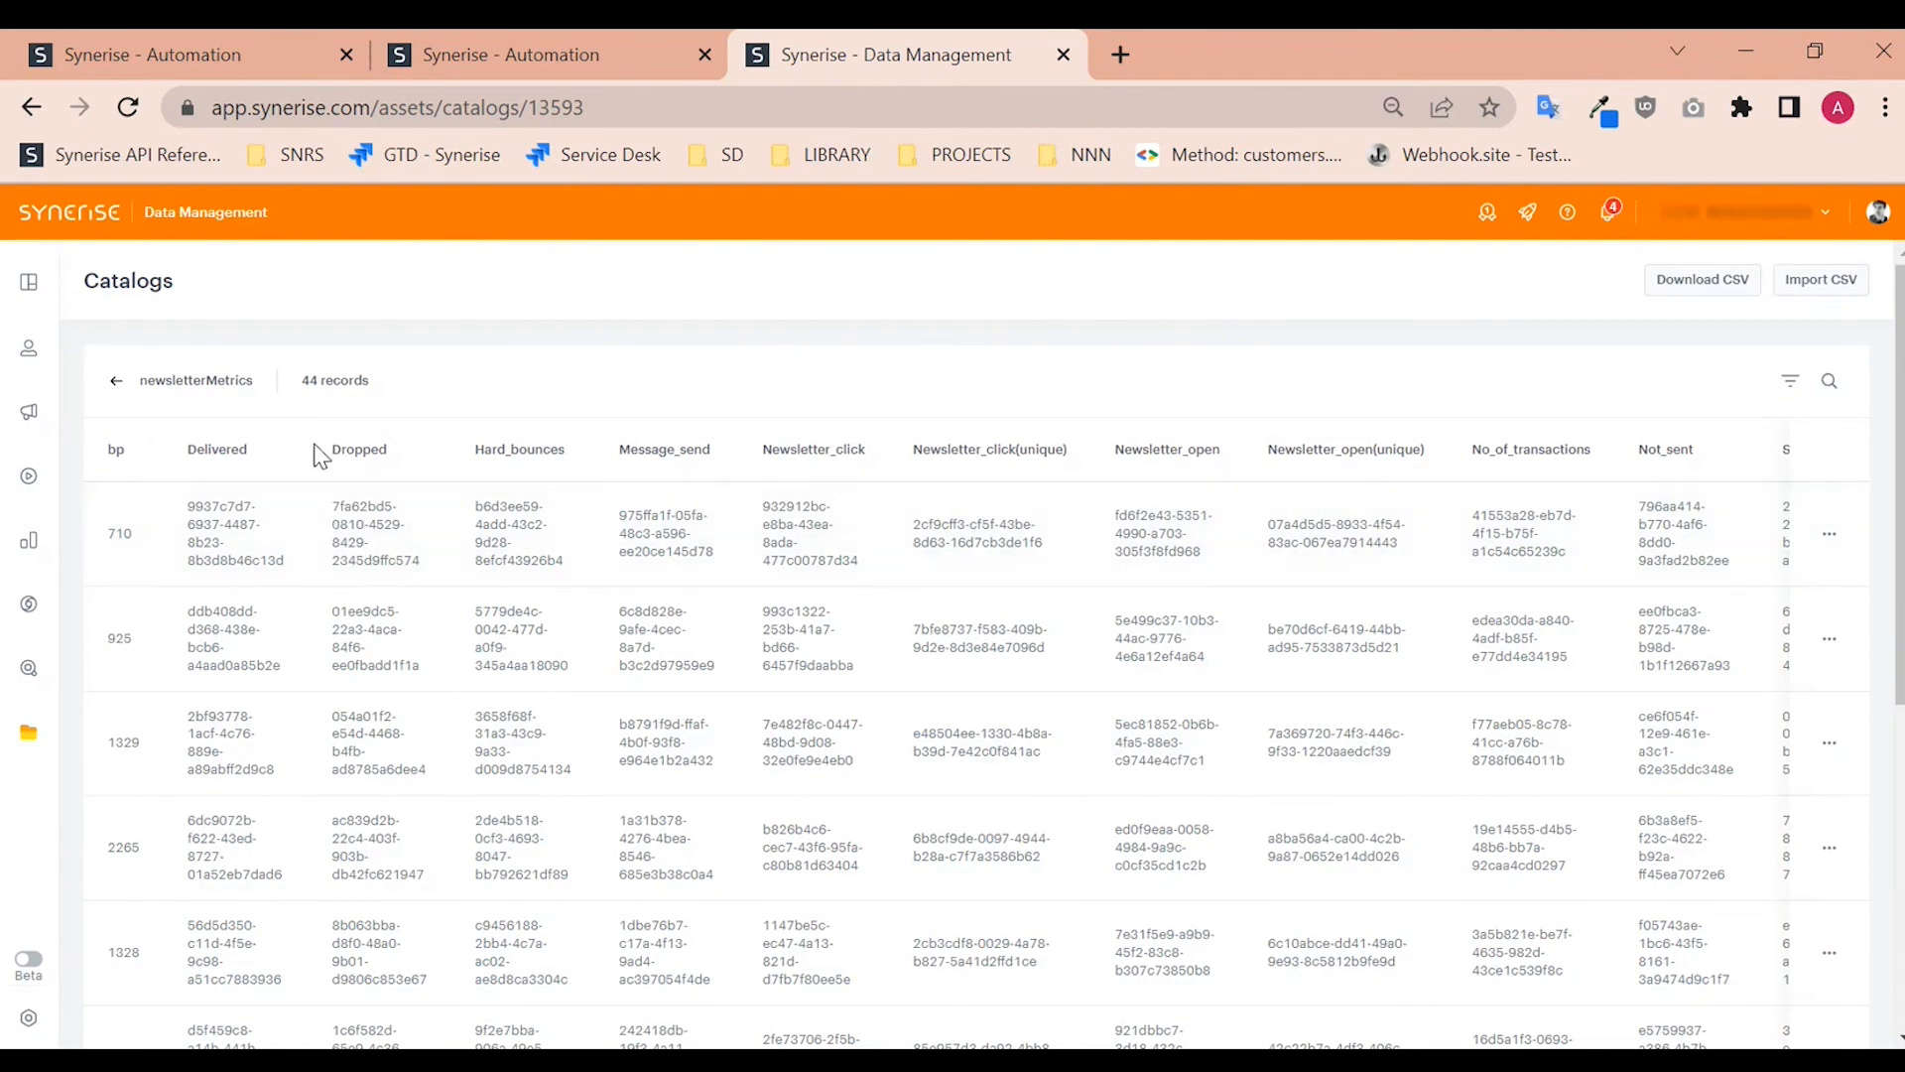
{"action": "double_click", "coordinate": [119, 537]}
{"action": "left_click", "coordinate": [141, 488]}
Step: Examine the catalog's bp, Newsletter_open, Message_send, Not_sent and No_of_transactions columns
{"action": "left_click_drag", "start_coordinate": [106, 455], "coordinate": [116, 452]}
{"action": "left_click_drag", "start_coordinate": [1115, 451], "coordinate": [1230, 474]}
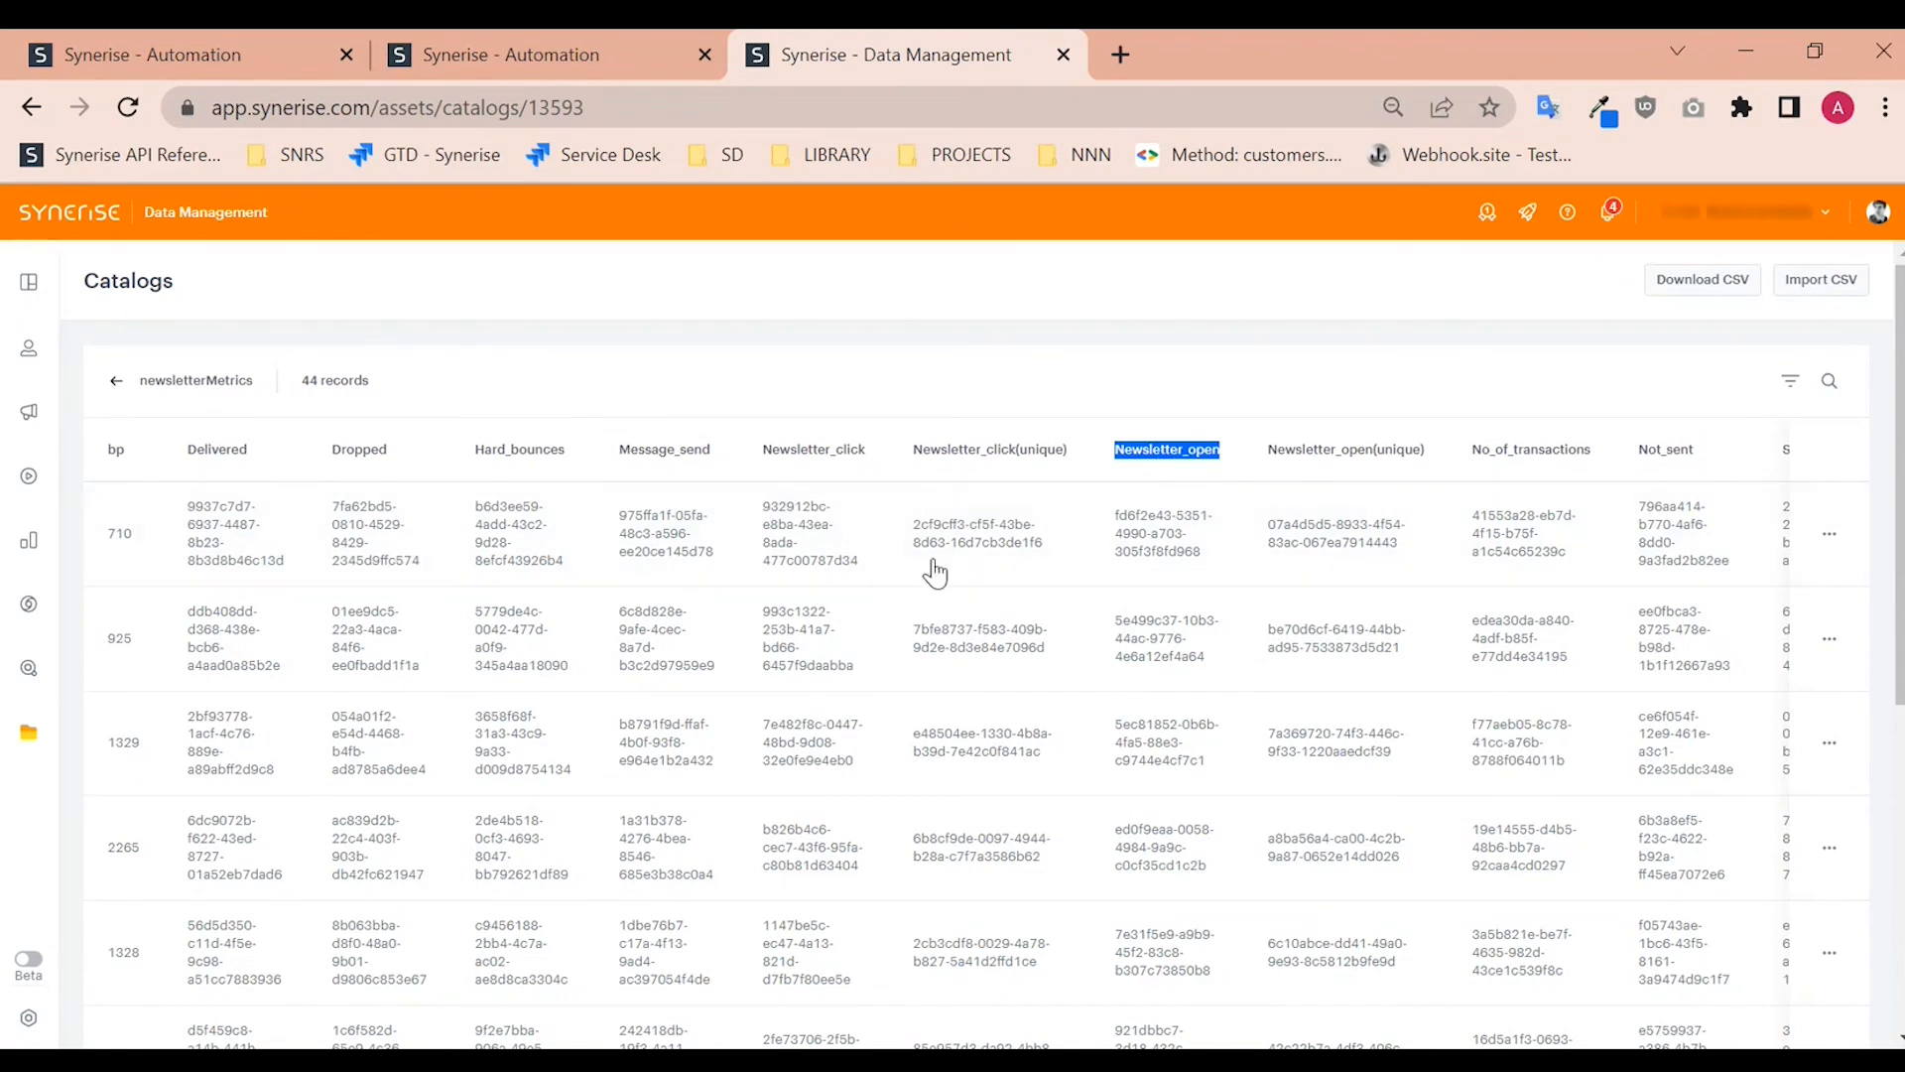
{"action": "double_click", "coordinate": [672, 450]}
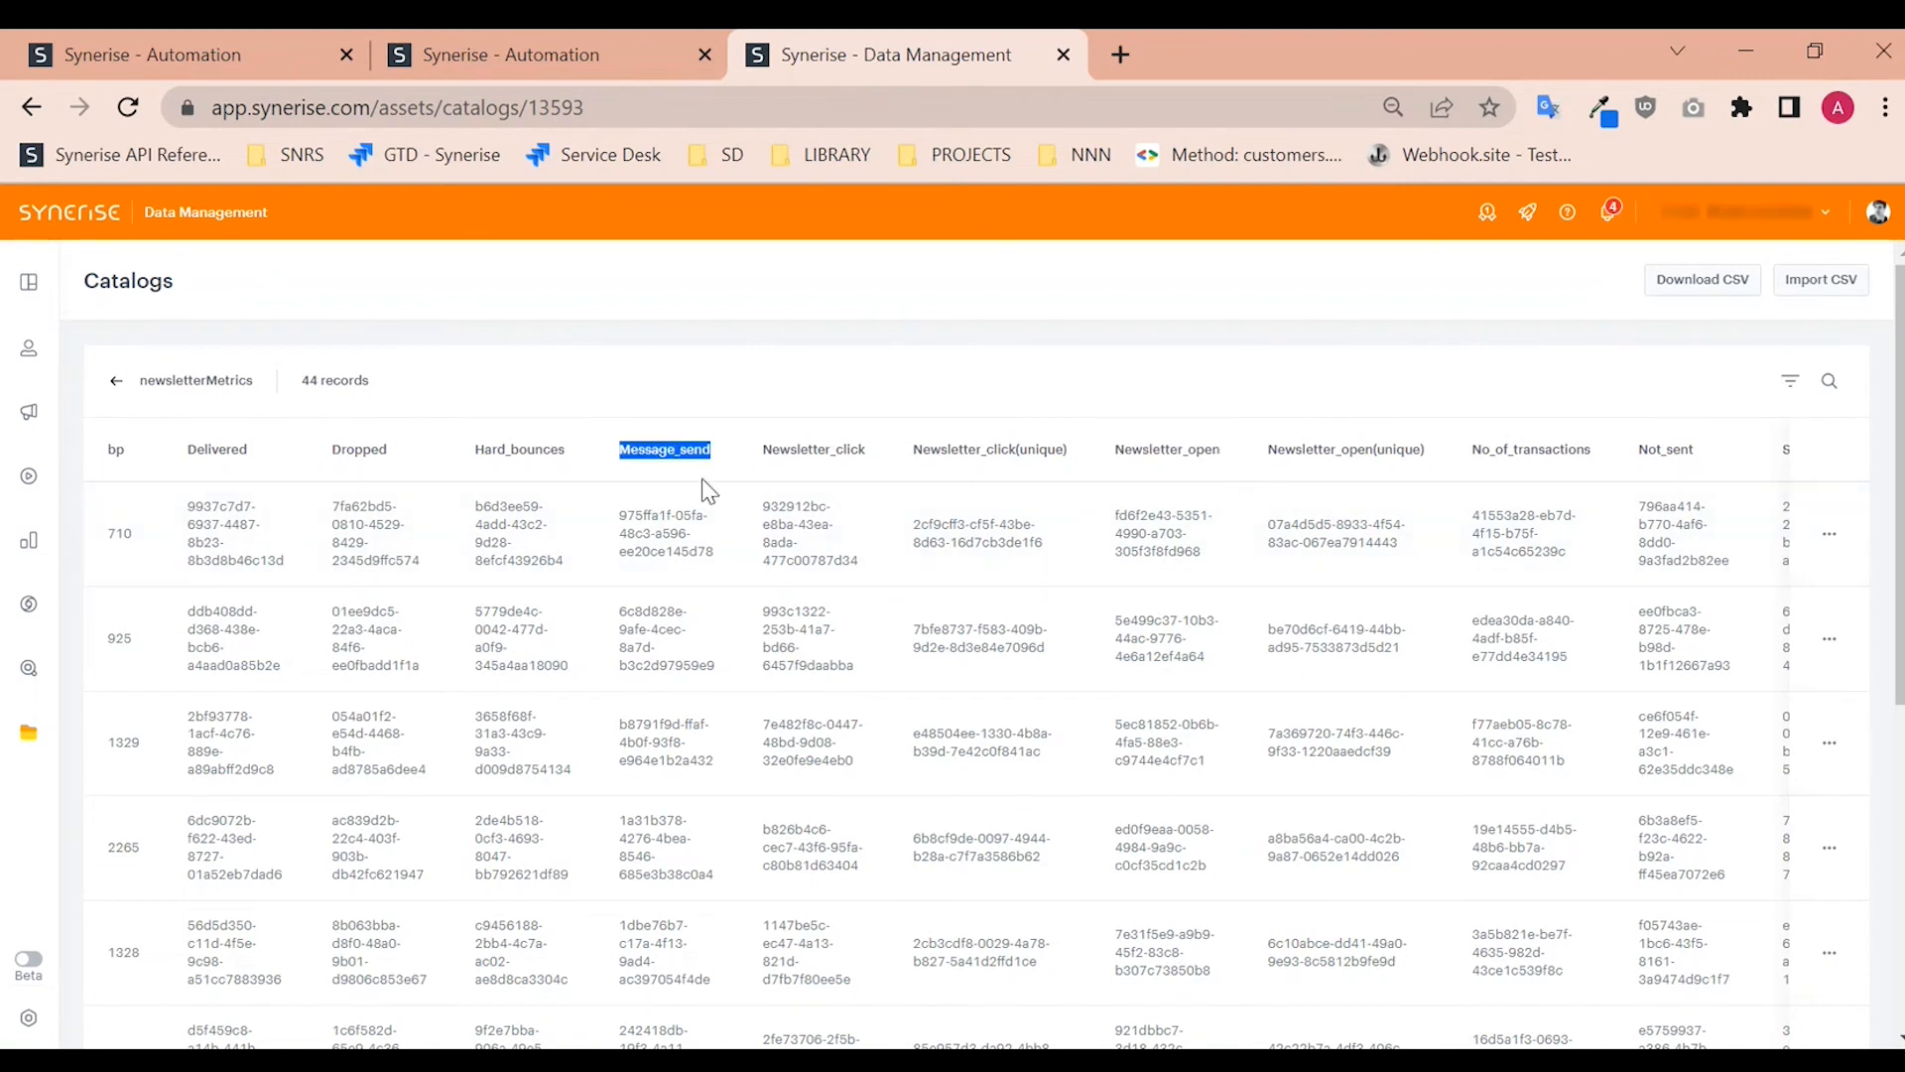
{"action": "double_click", "coordinate": [1666, 450]}
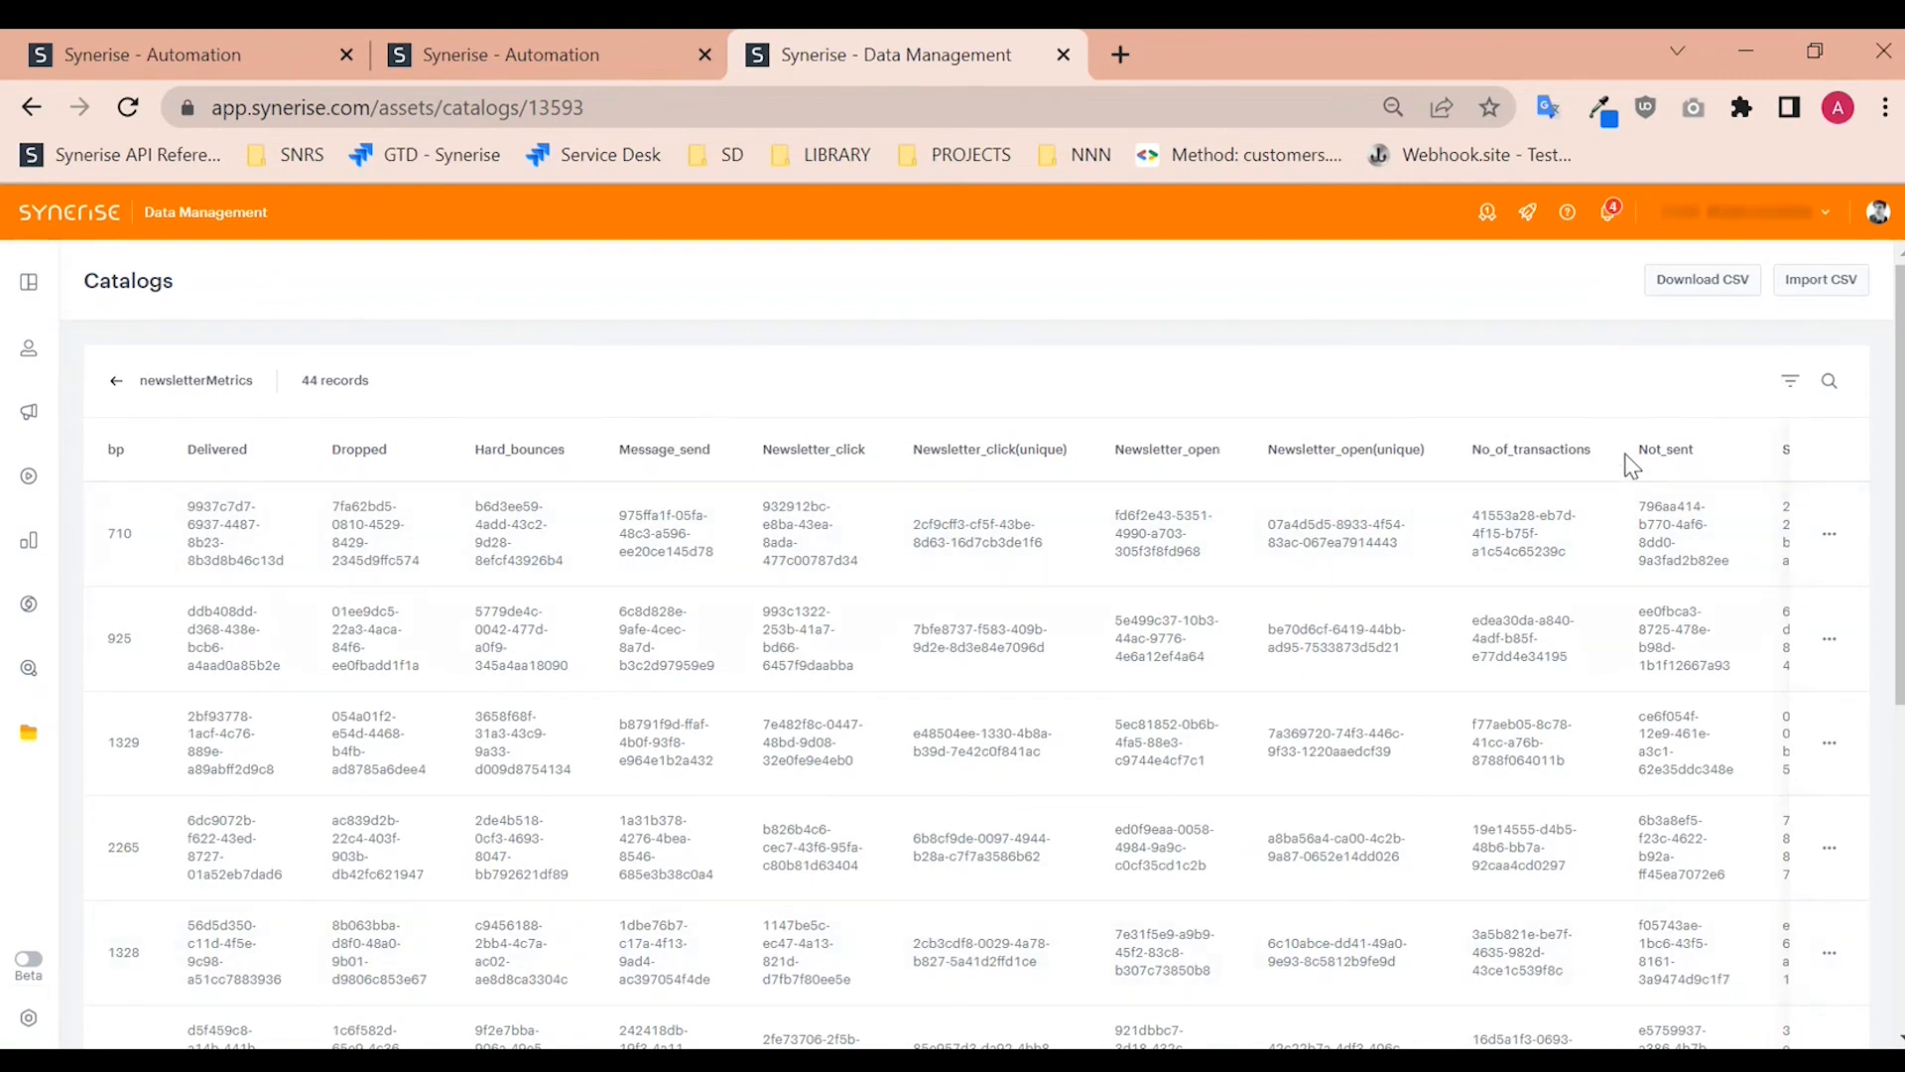
{"action": "double_click", "coordinate": [1483, 449]}
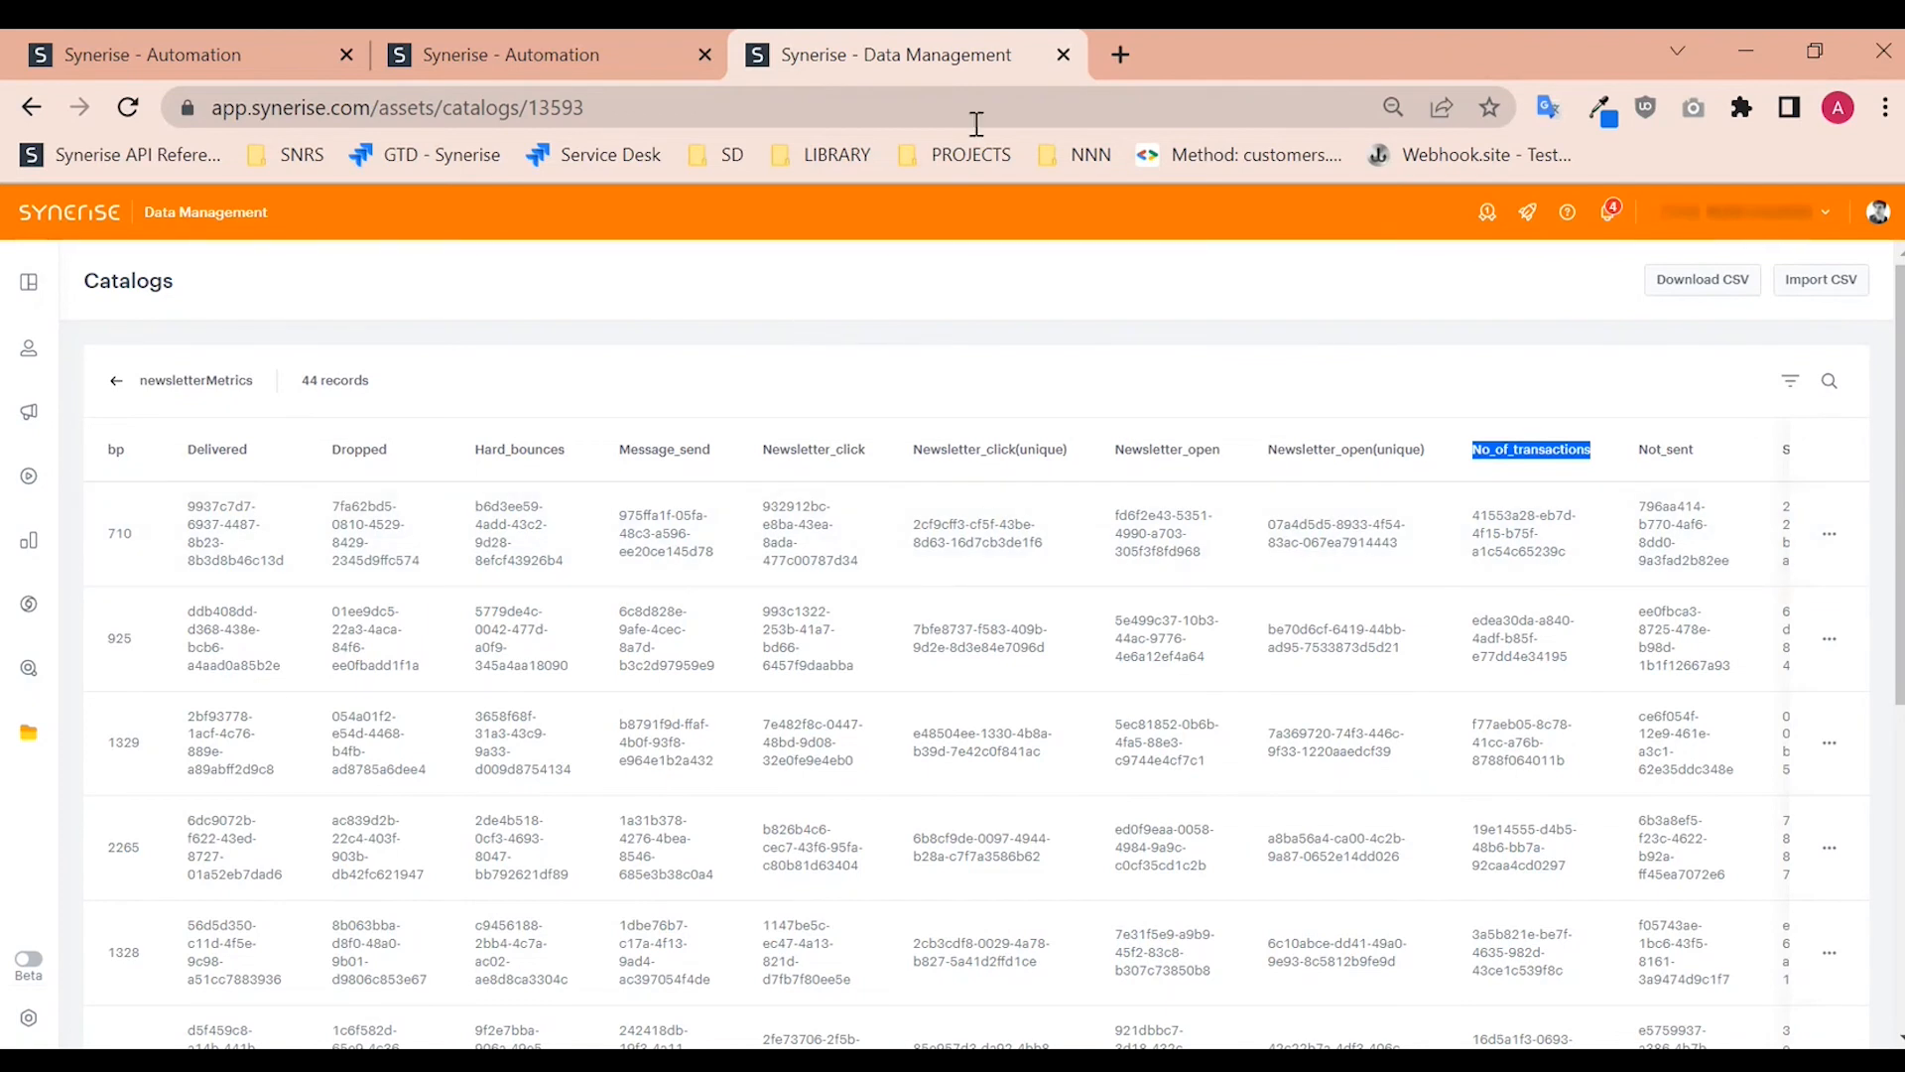
Step: Compare the Send webhook's settings with the 1402 newsletter import workflow and return to the import workflow
{"action": "left_click", "coordinate": [391, 57]}
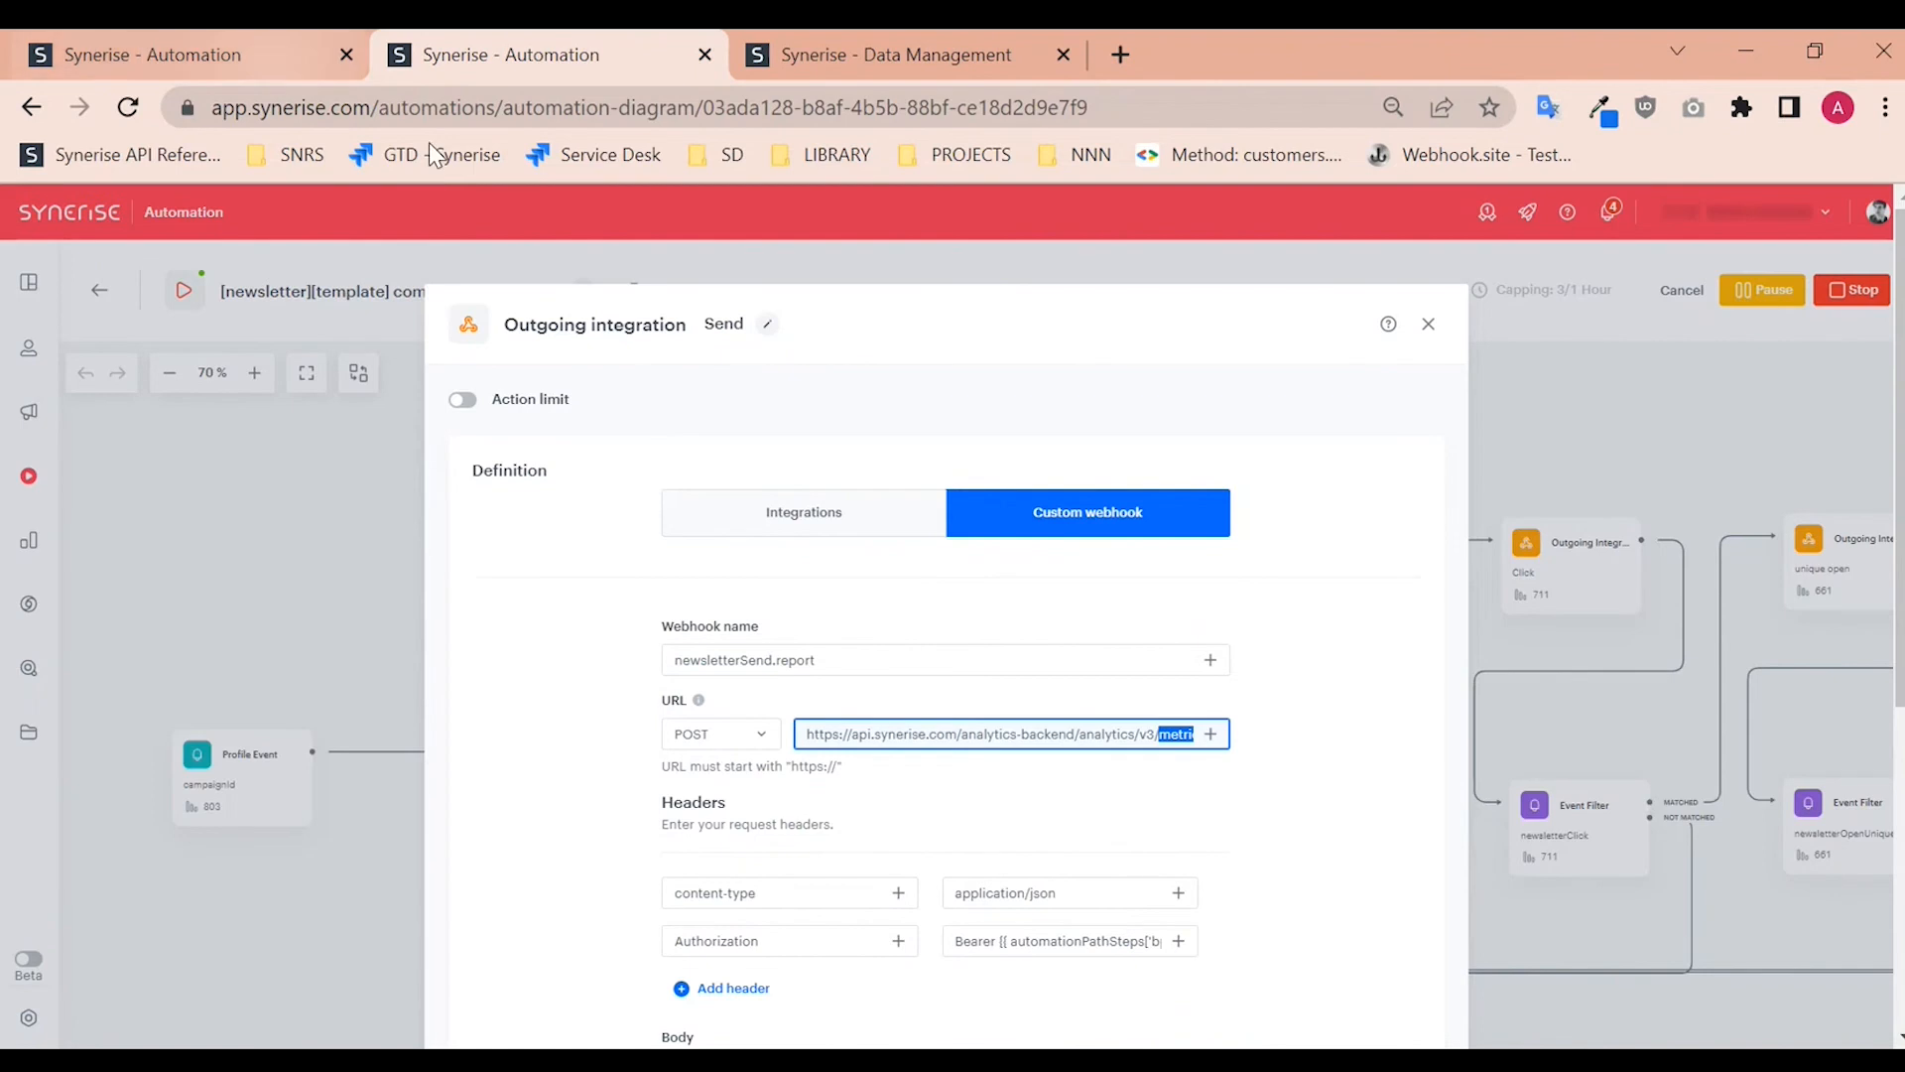
{"action": "left_click", "coordinate": [198, 54]}
{"action": "left_click", "coordinate": [536, 55]}
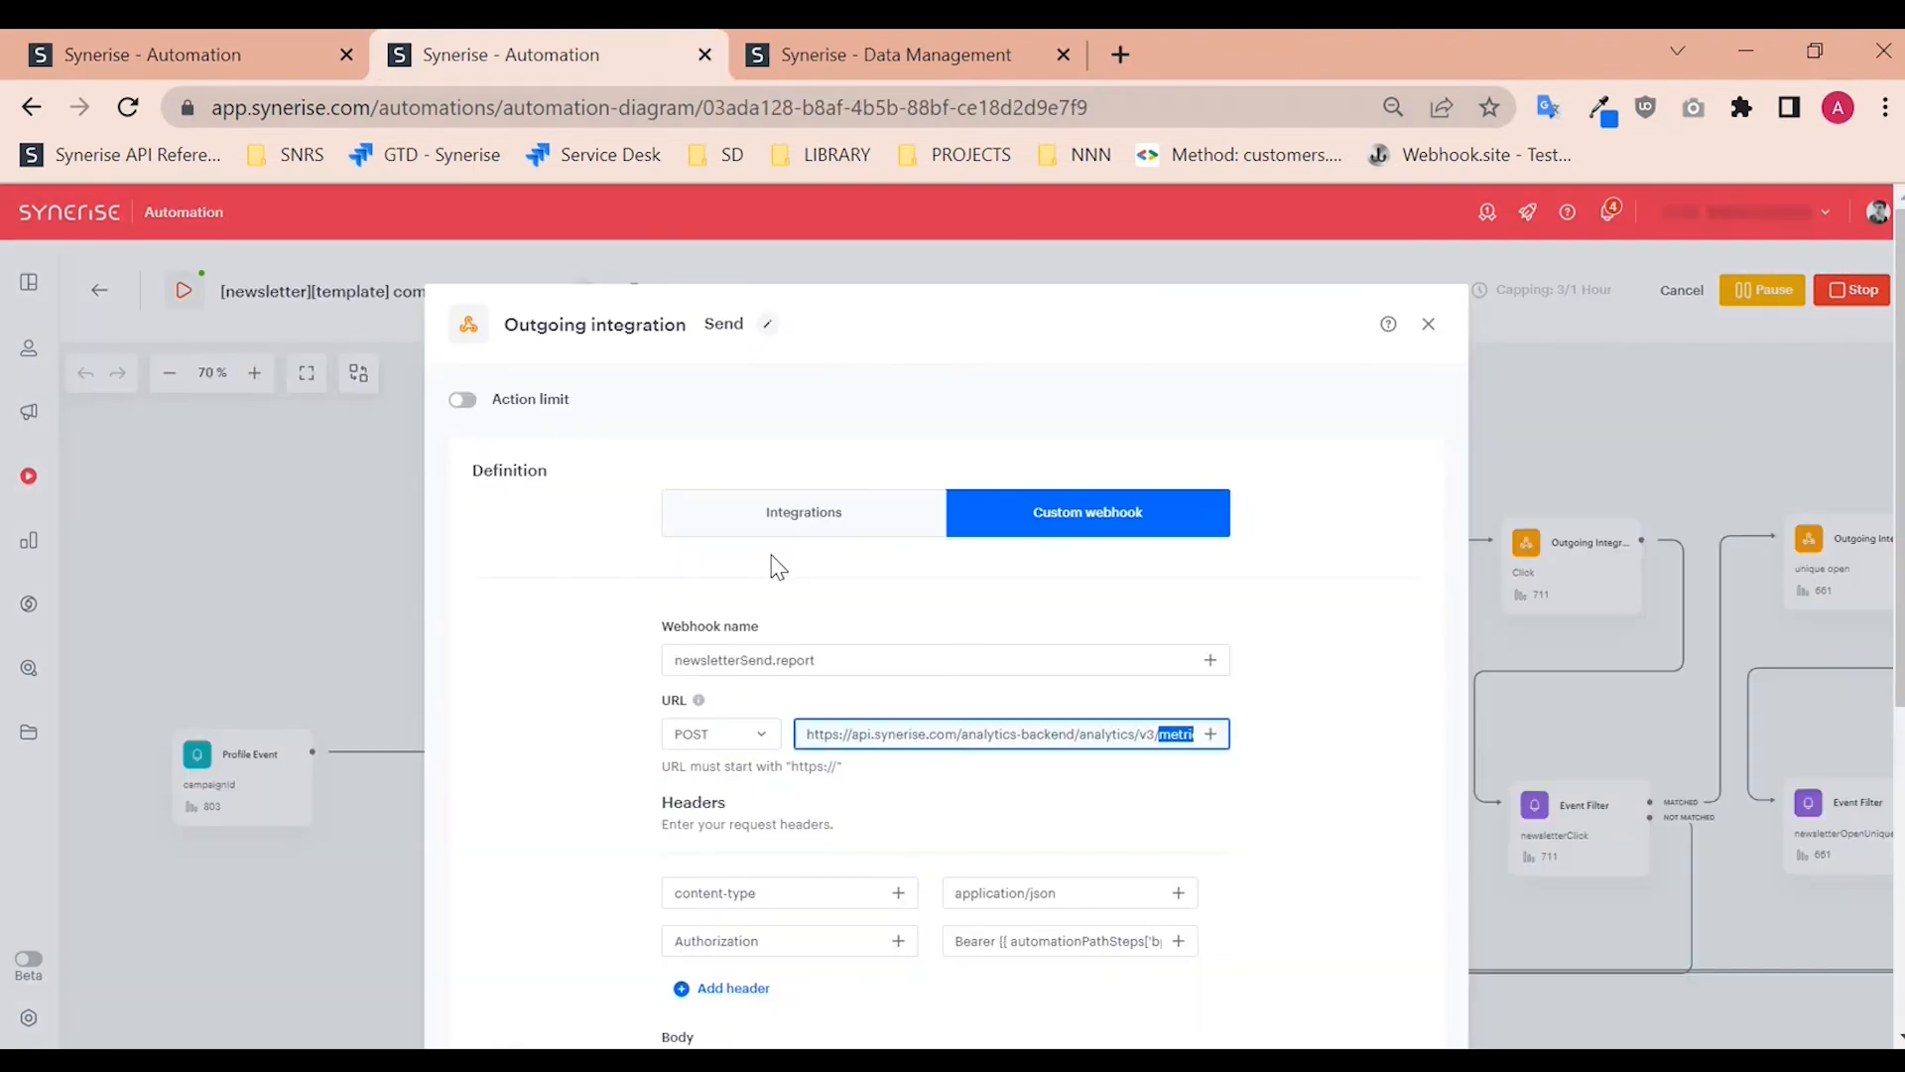
{"action": "left_click", "coordinate": [241, 50]}
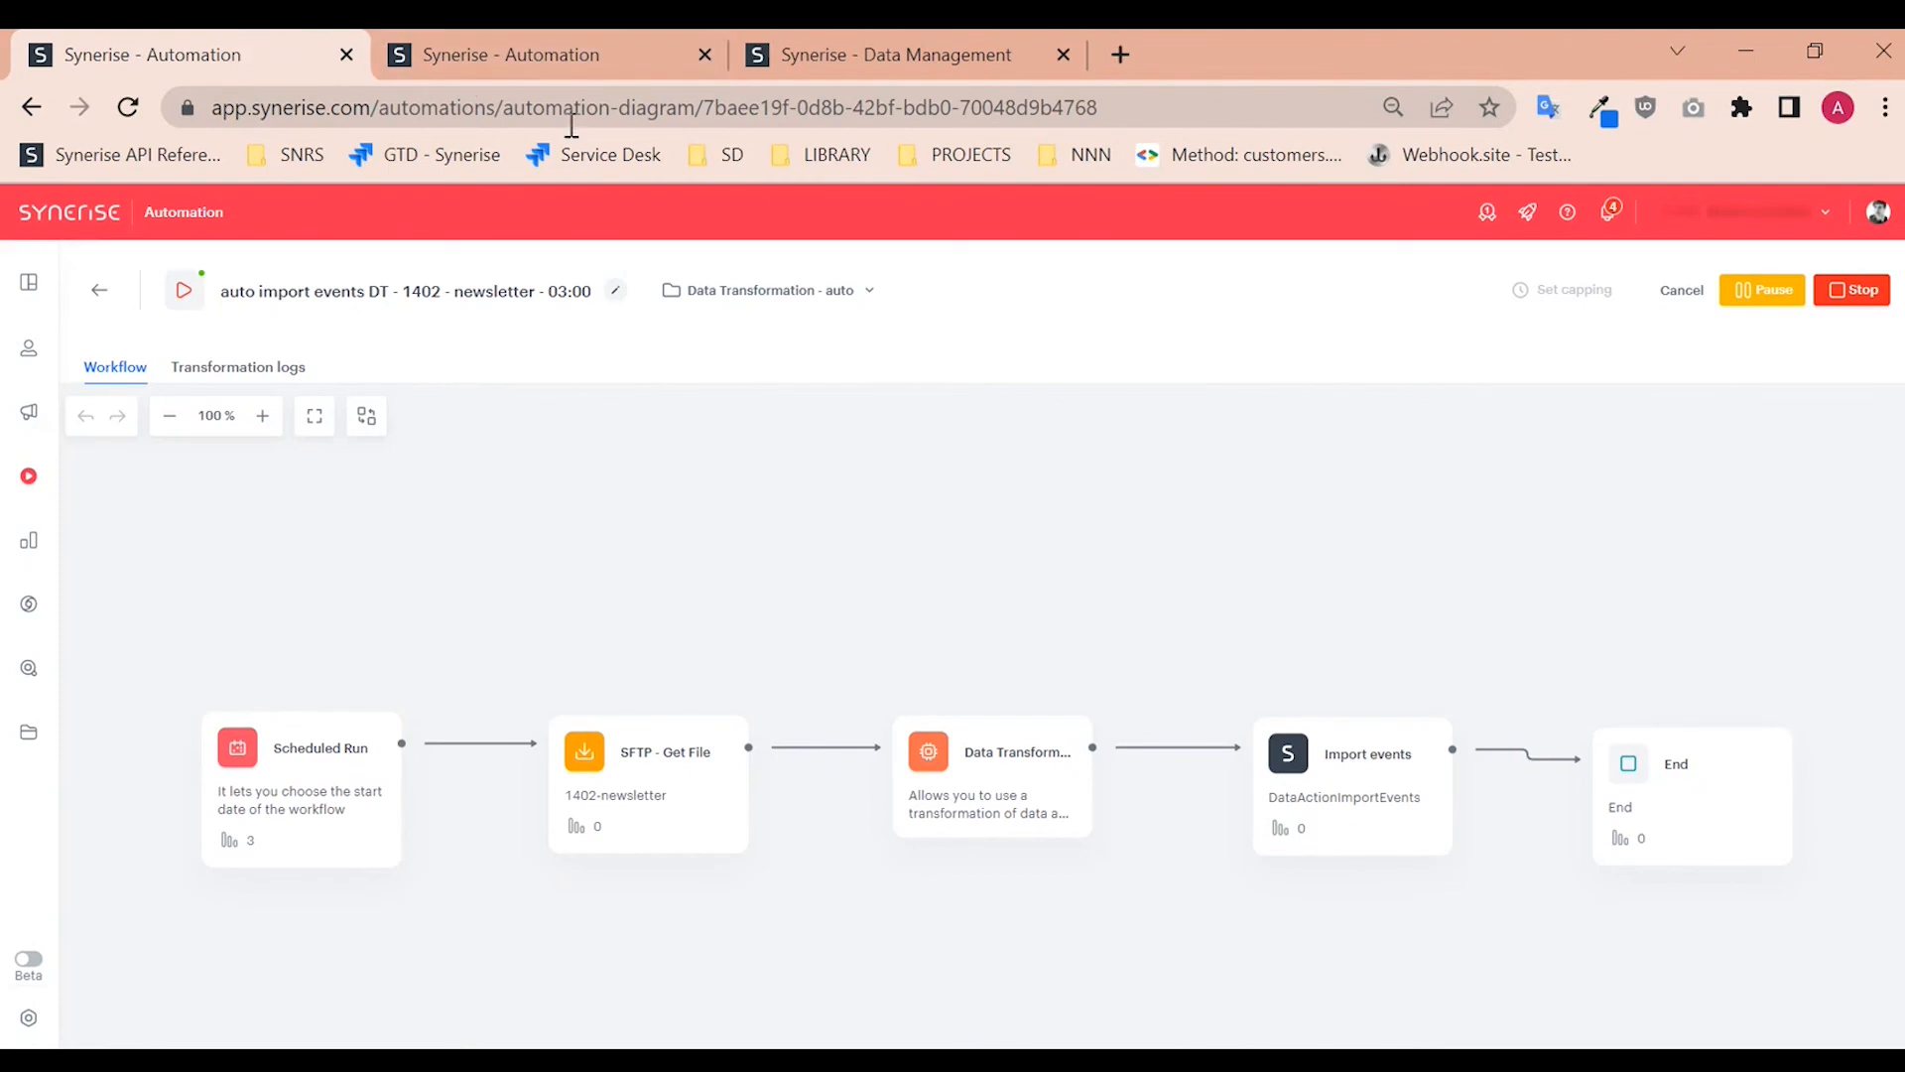
Step: Switch to the newsletter template workflow and examine its opening campaignId, bpTokenRequest and Send nodes at 100% zoom
{"action": "left_click", "coordinate": [550, 55]}
{"action": "left_click", "coordinate": [306, 544]}
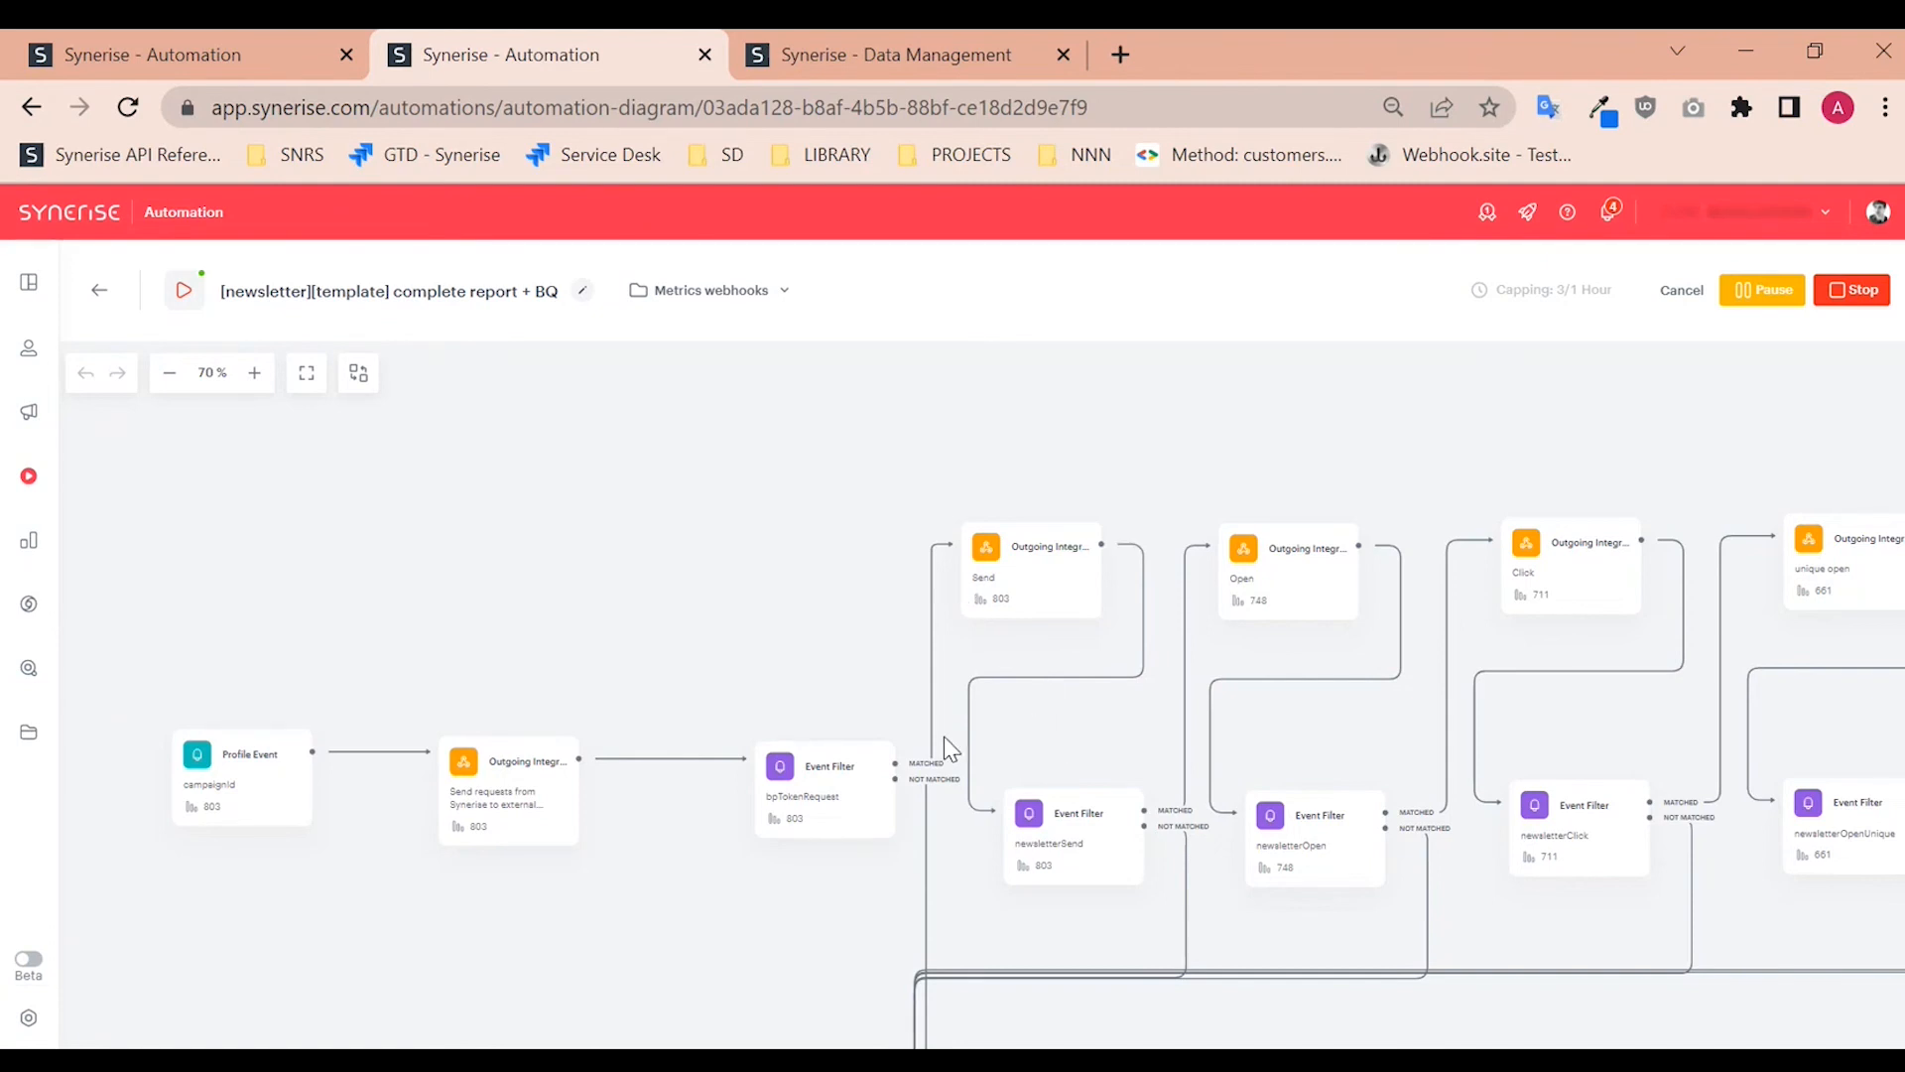
{"action": "left_click_drag", "start_coordinate": [1025, 736], "coordinate": [1060, 741]}
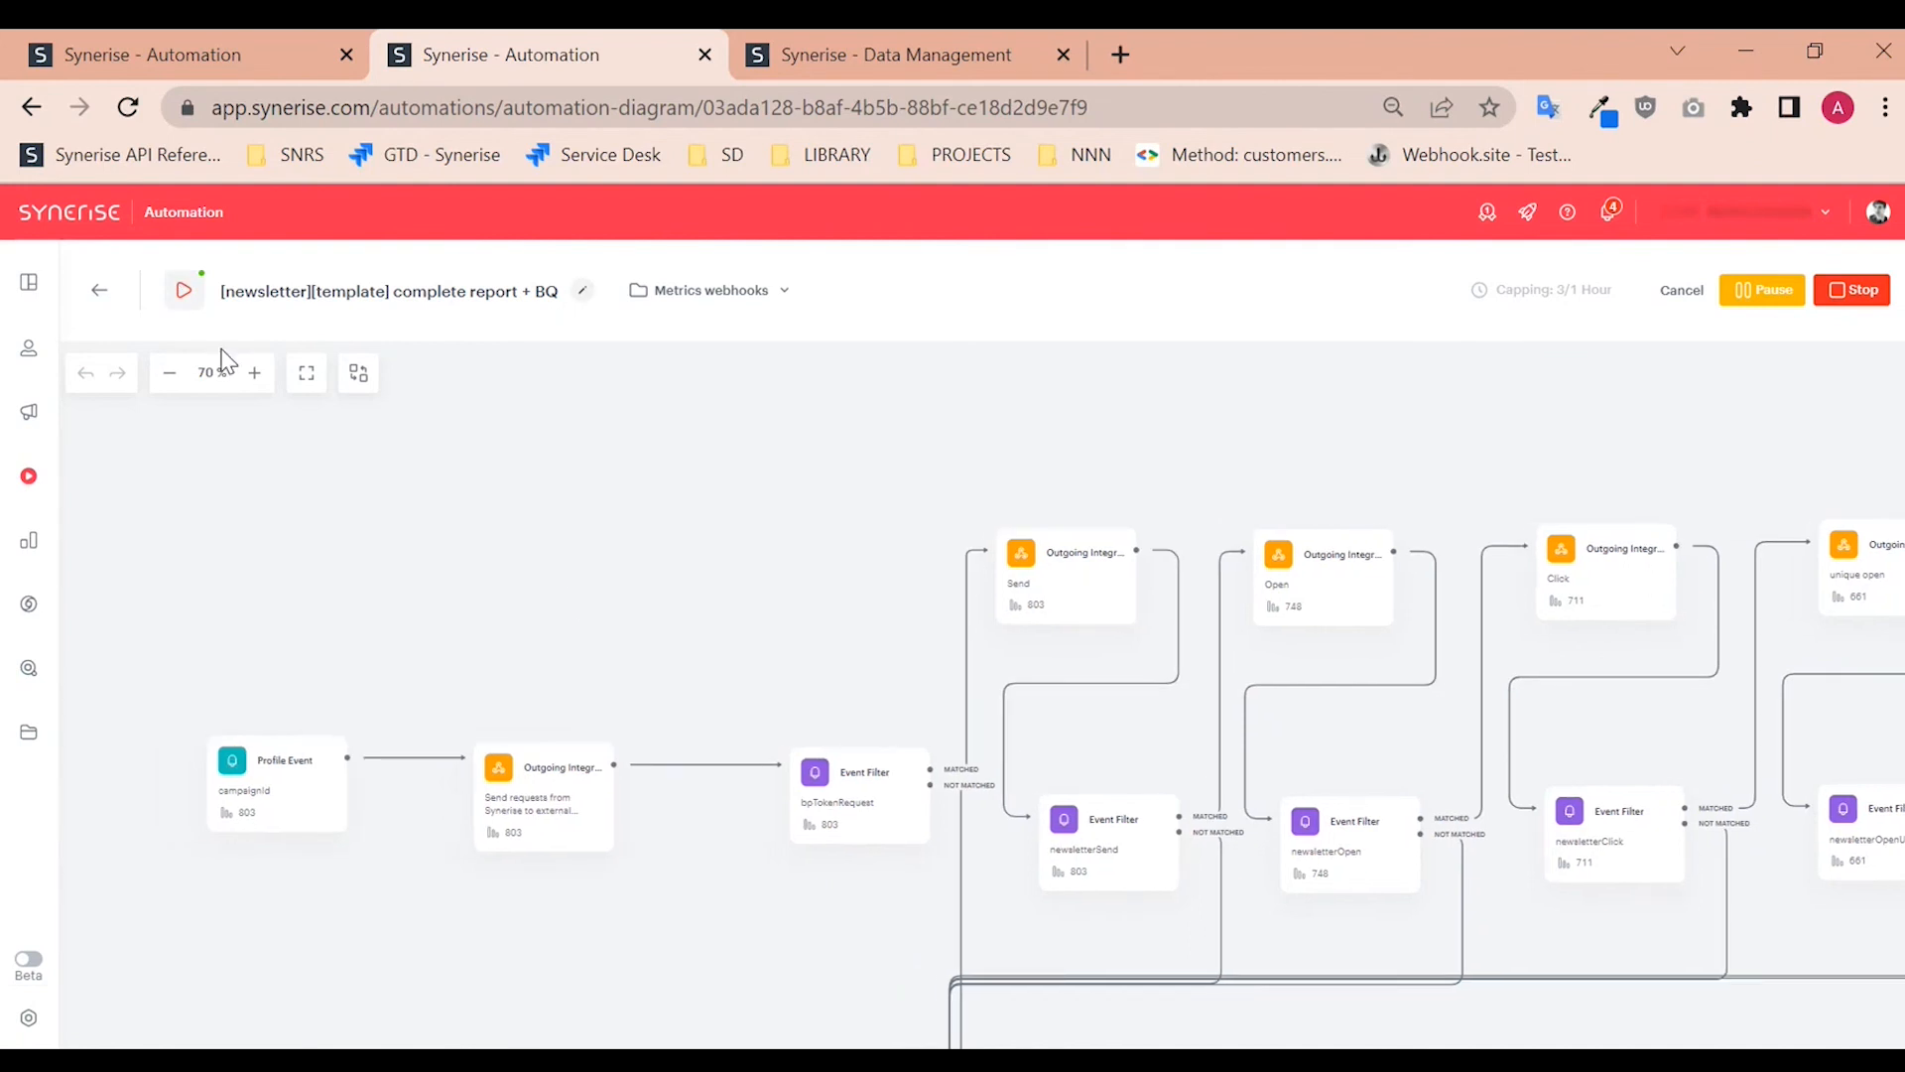
{"action": "left_click", "coordinate": [257, 377]}
{"action": "left_click", "coordinate": [258, 377]}
{"action": "left_click", "coordinate": [259, 377]}
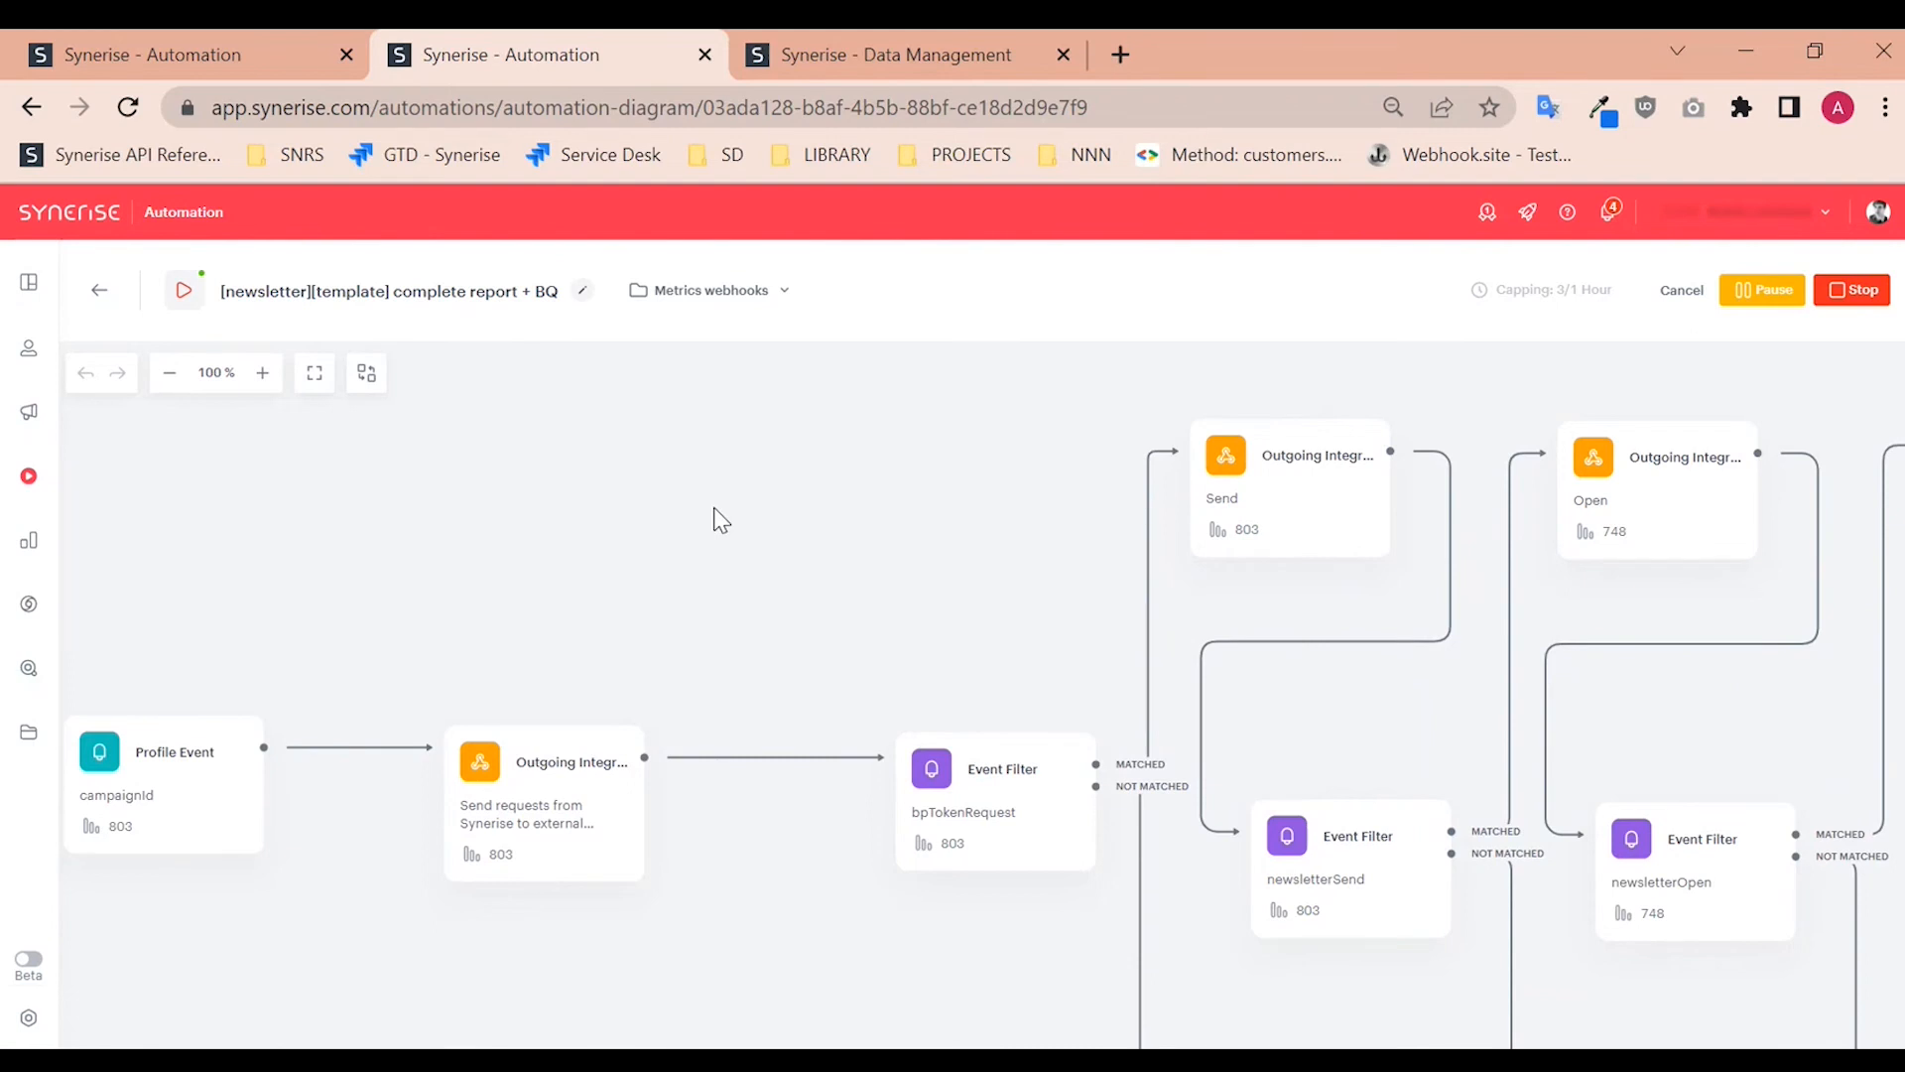
Step: Switch to the newsletterMetrics catalog and examine the record for bp 710 and its Hard_bounces value
{"action": "left_click", "coordinate": [809, 72]}
{"action": "double_click", "coordinate": [119, 534]}
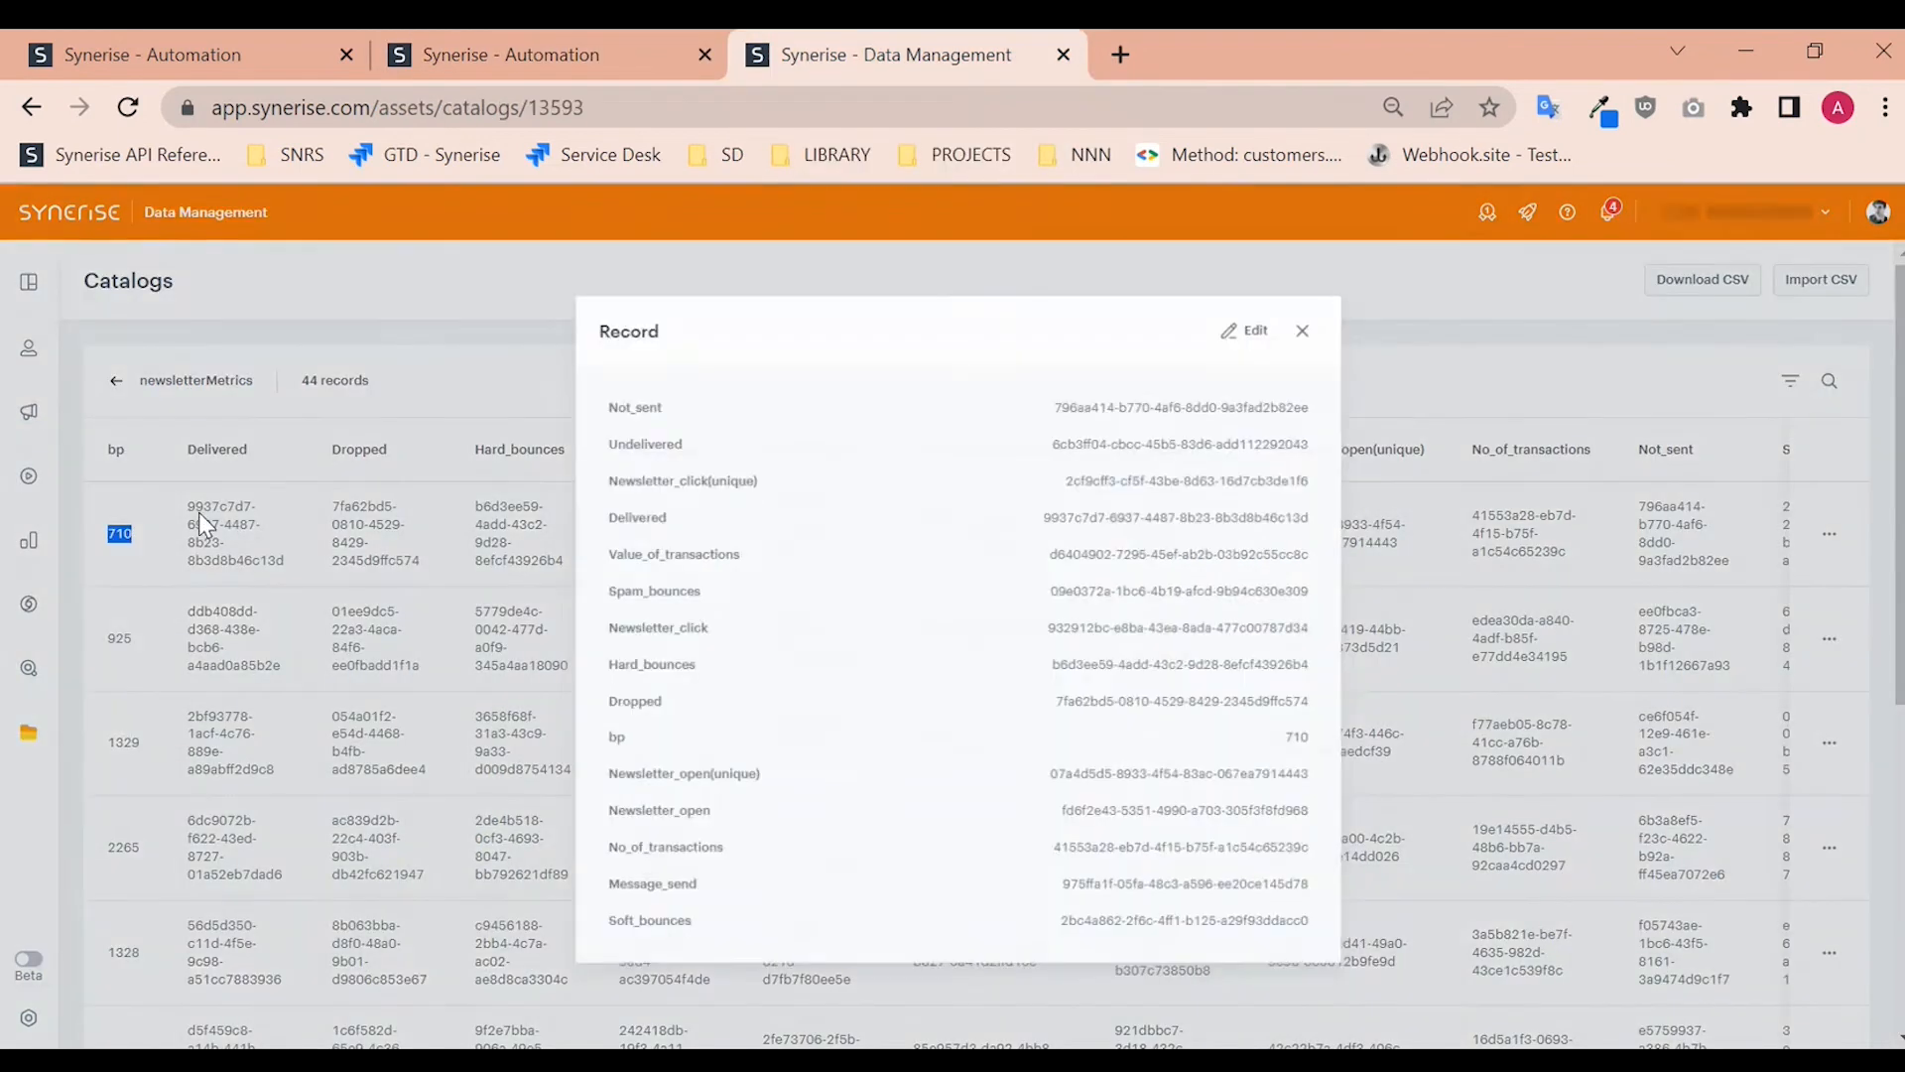
{"action": "left_click", "coordinate": [372, 387]}
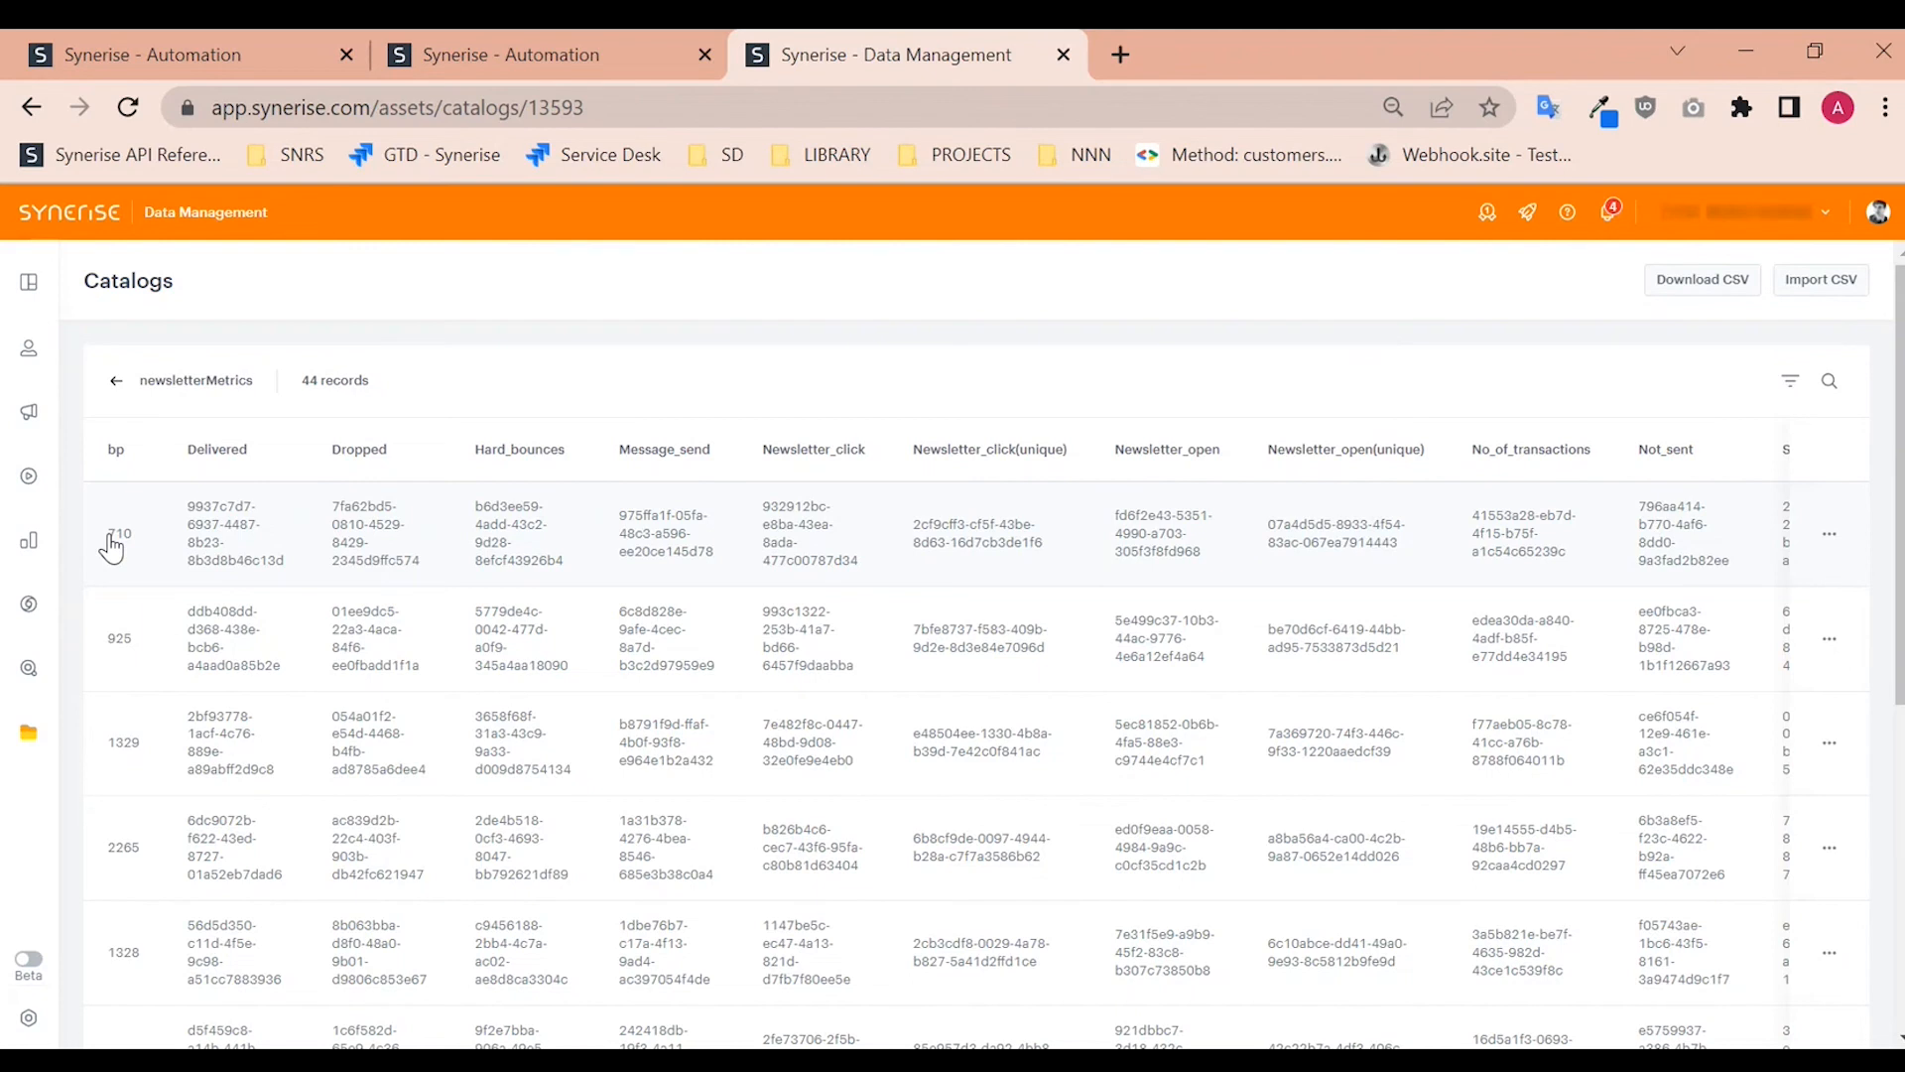
{"action": "left_click_drag", "start_coordinate": [101, 541], "coordinate": [140, 536]}
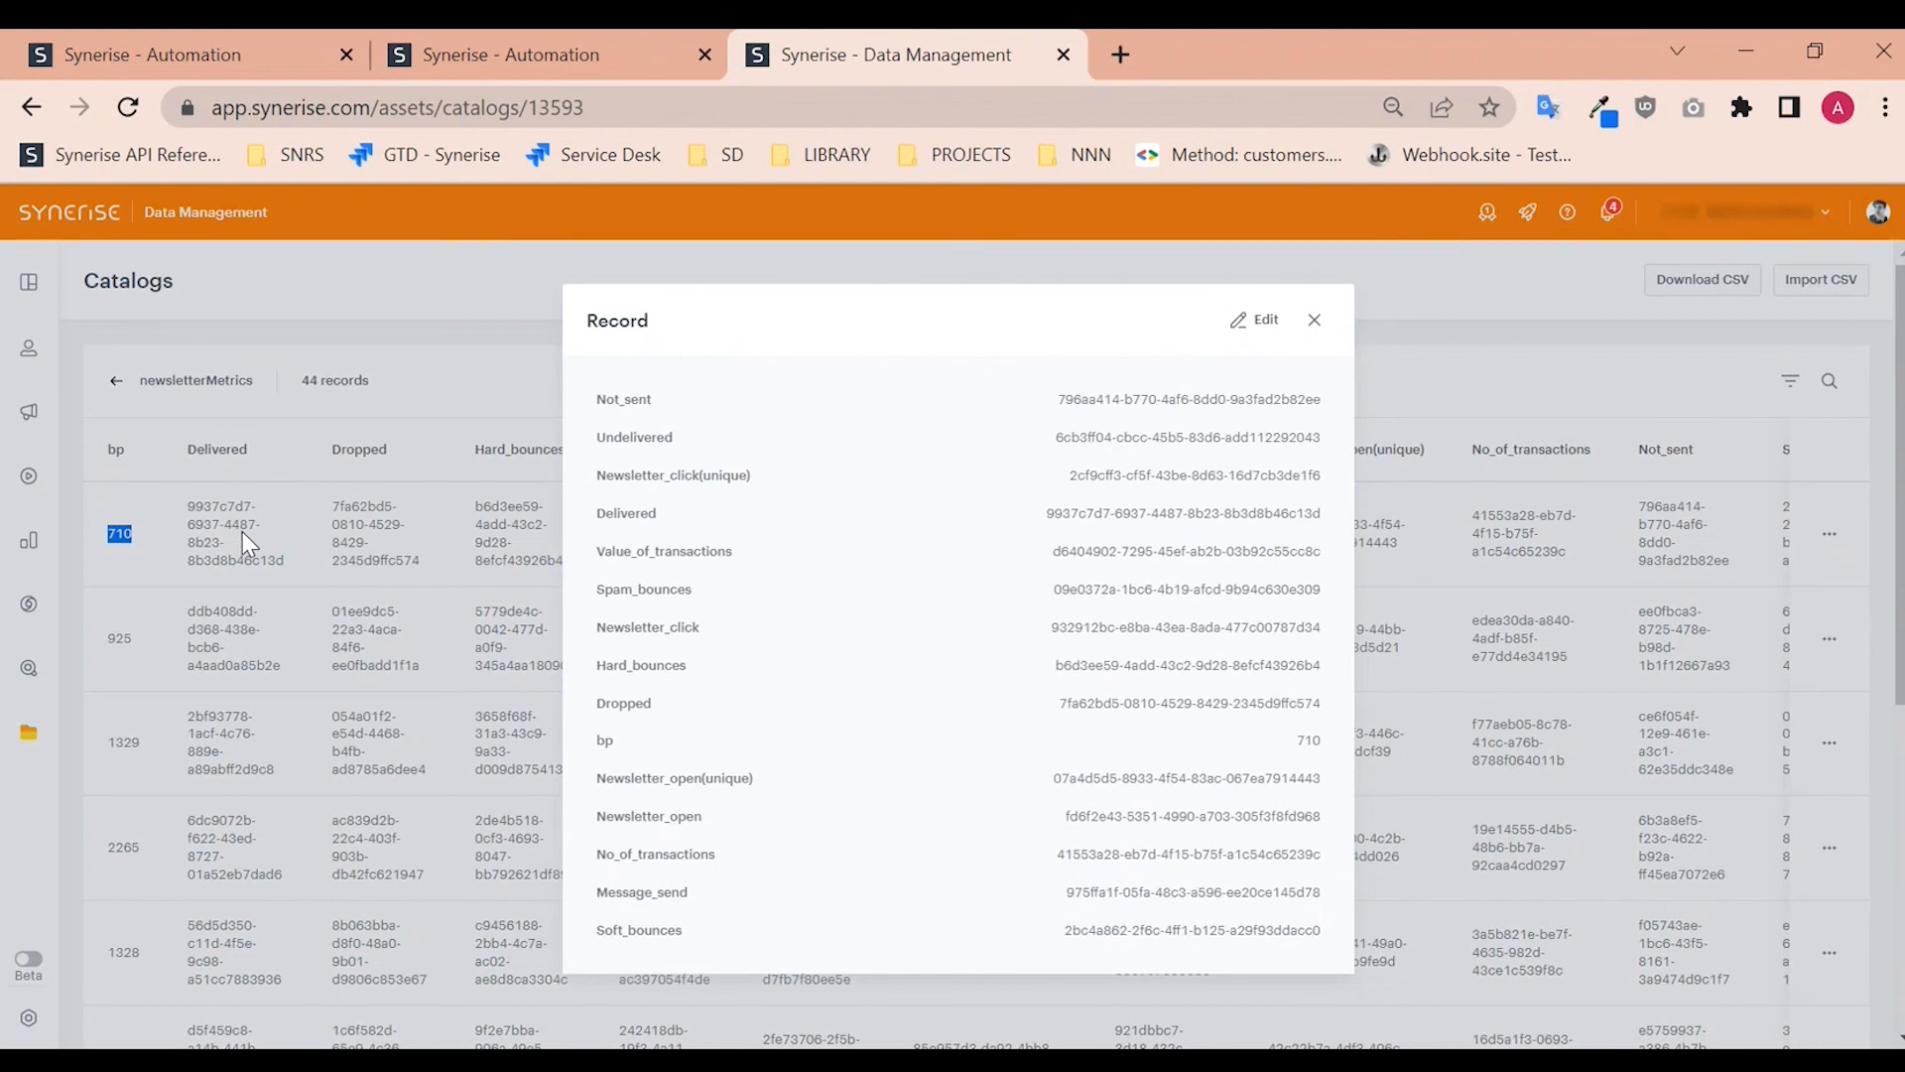
{"action": "left_click", "coordinate": [540, 360]}
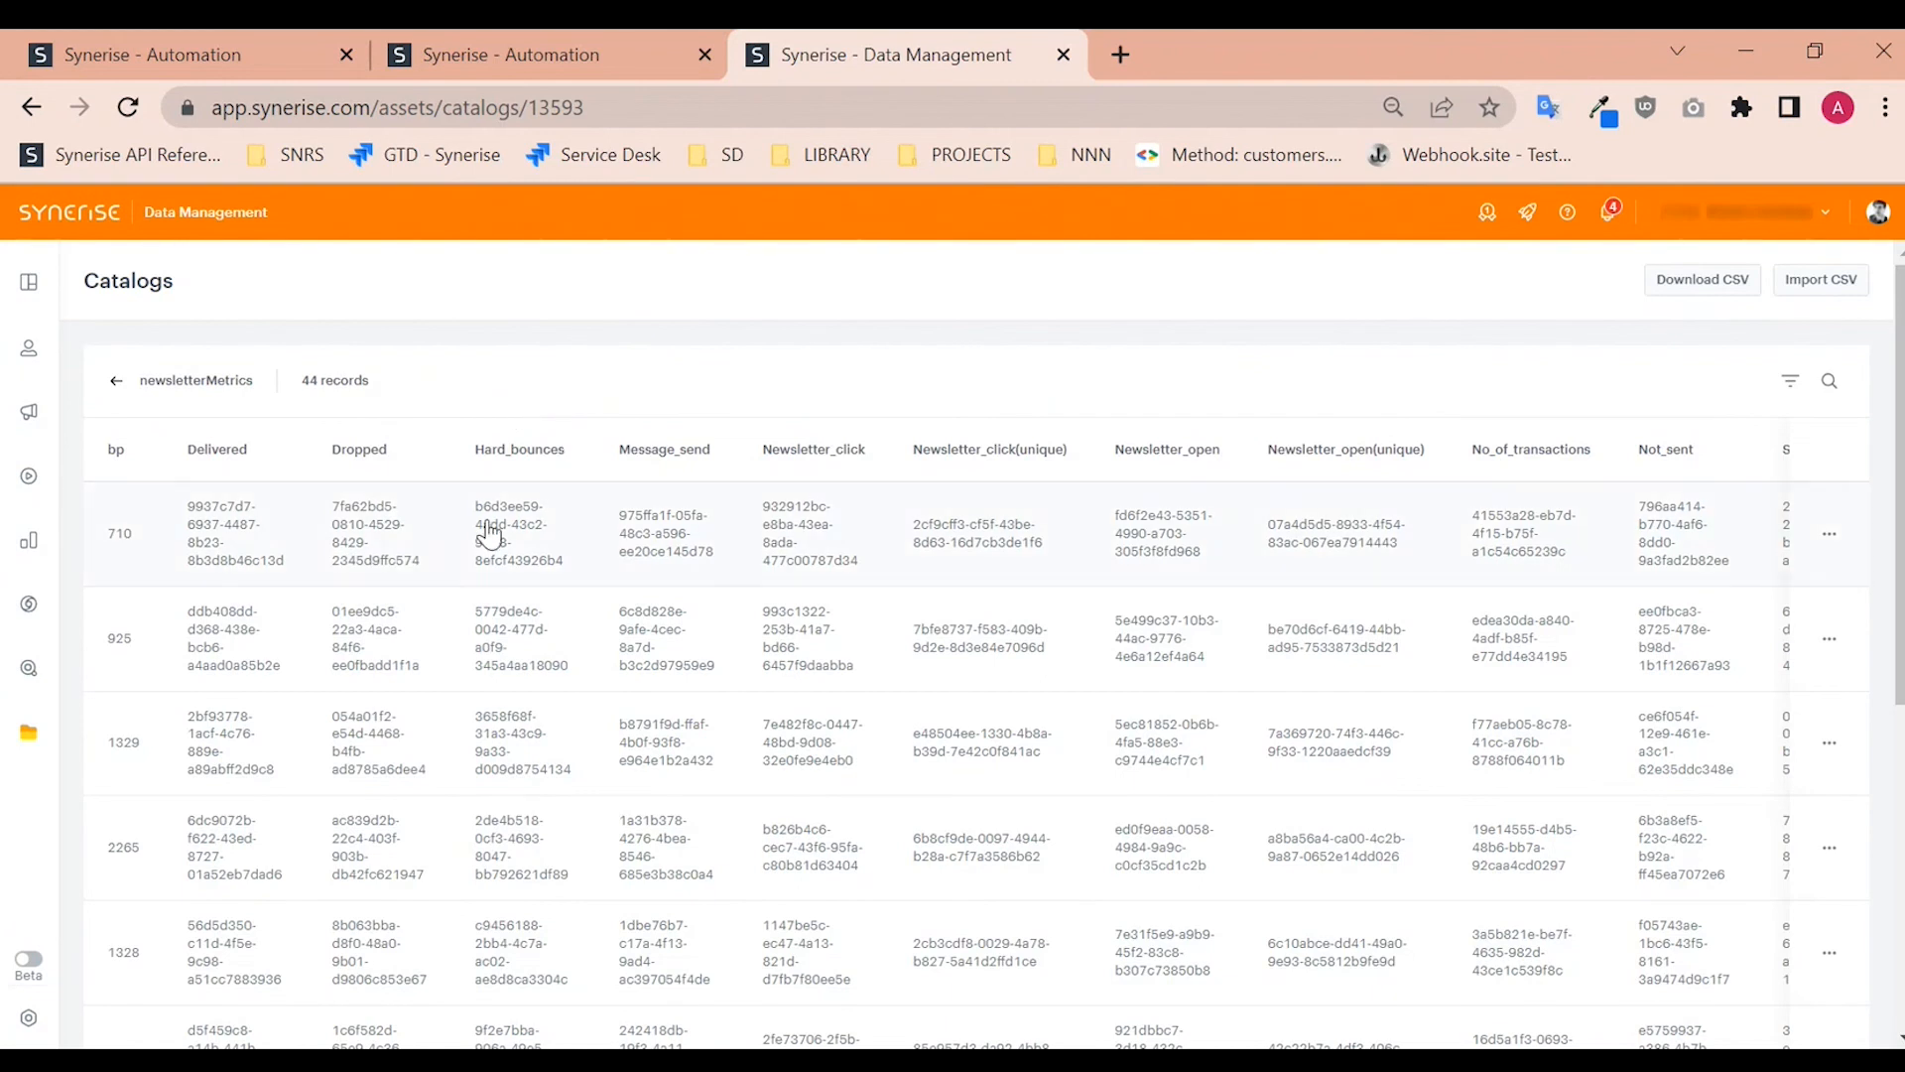
{"action": "left_click_drag", "start_coordinate": [467, 500], "coordinate": [583, 565]}
{"action": "left_click", "coordinate": [528, 527]}
Step: Return to the newsletter template workflow and examine the metrics expression in the Send integration's webhook URL
{"action": "left_click", "coordinate": [536, 55]}
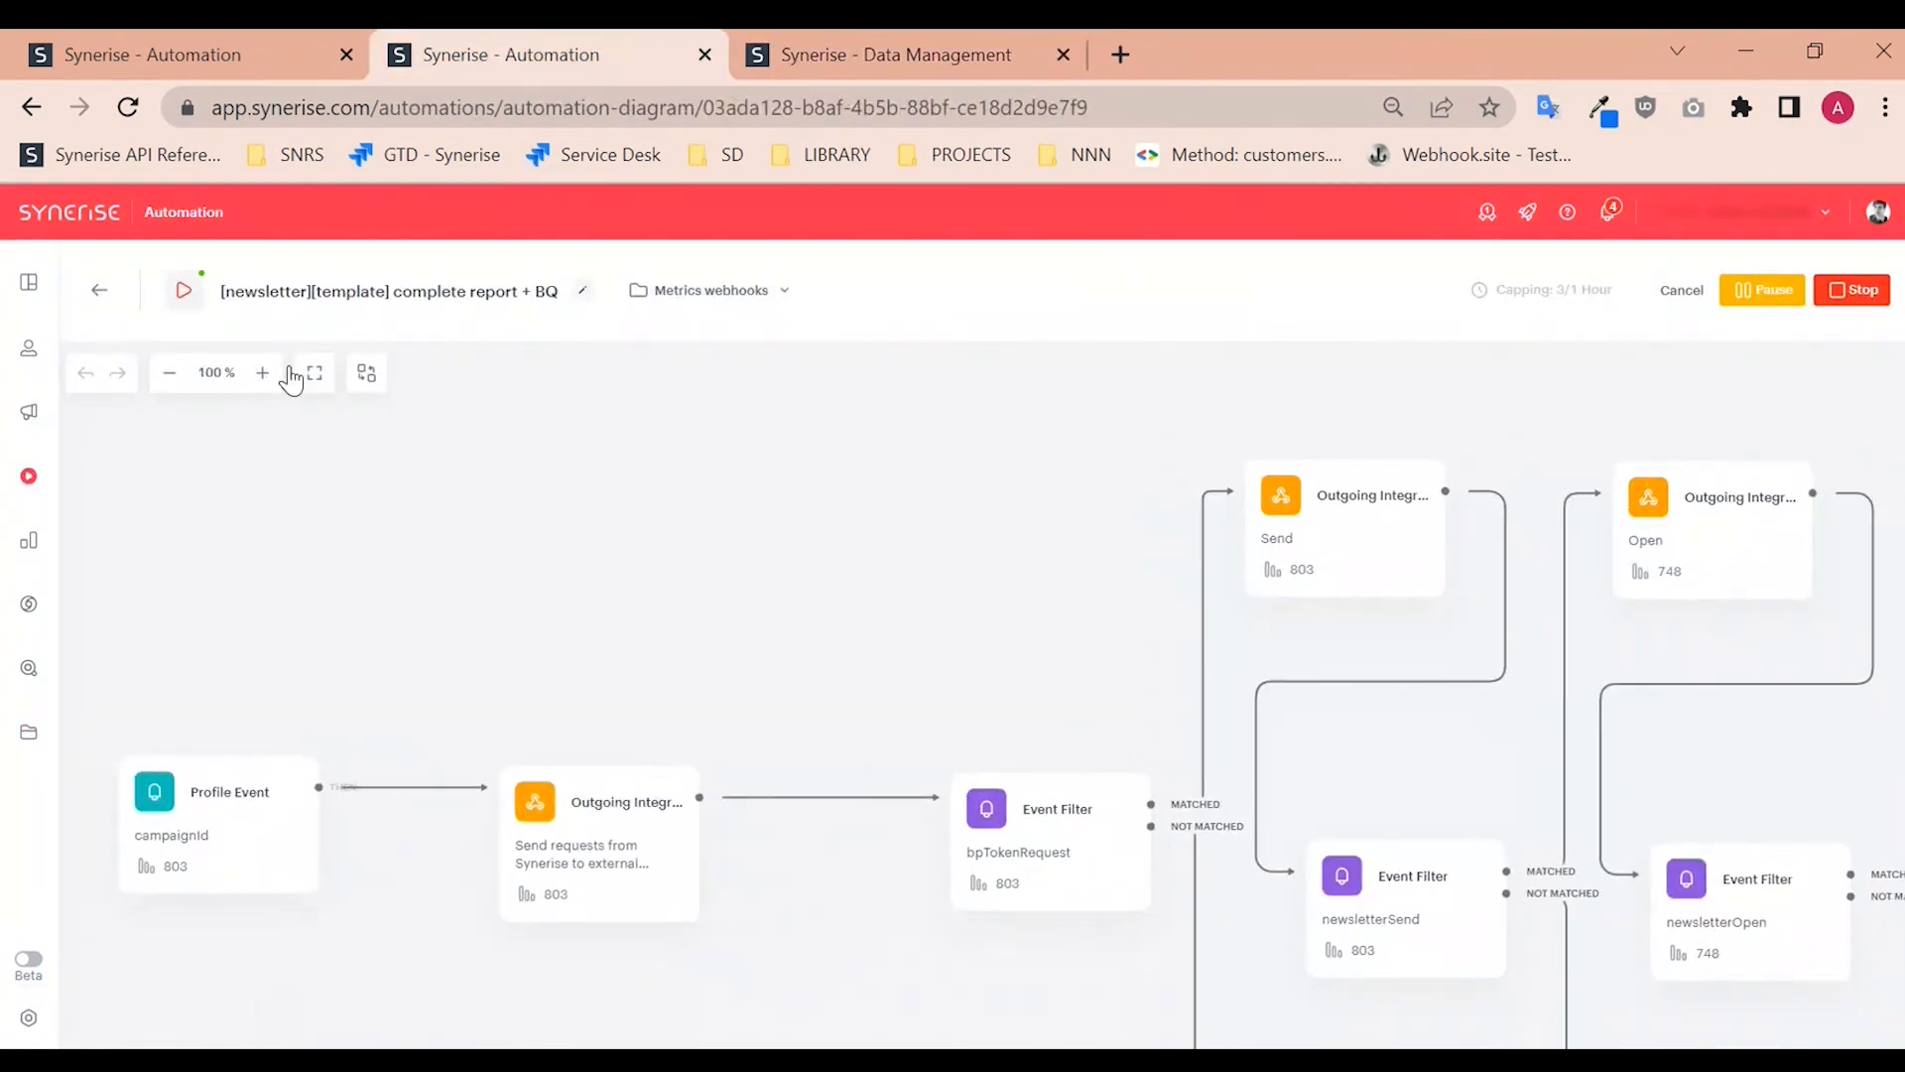
{"action": "double_click", "coordinate": [422, 289]}
{"action": "double_click", "coordinate": [281, 297]}
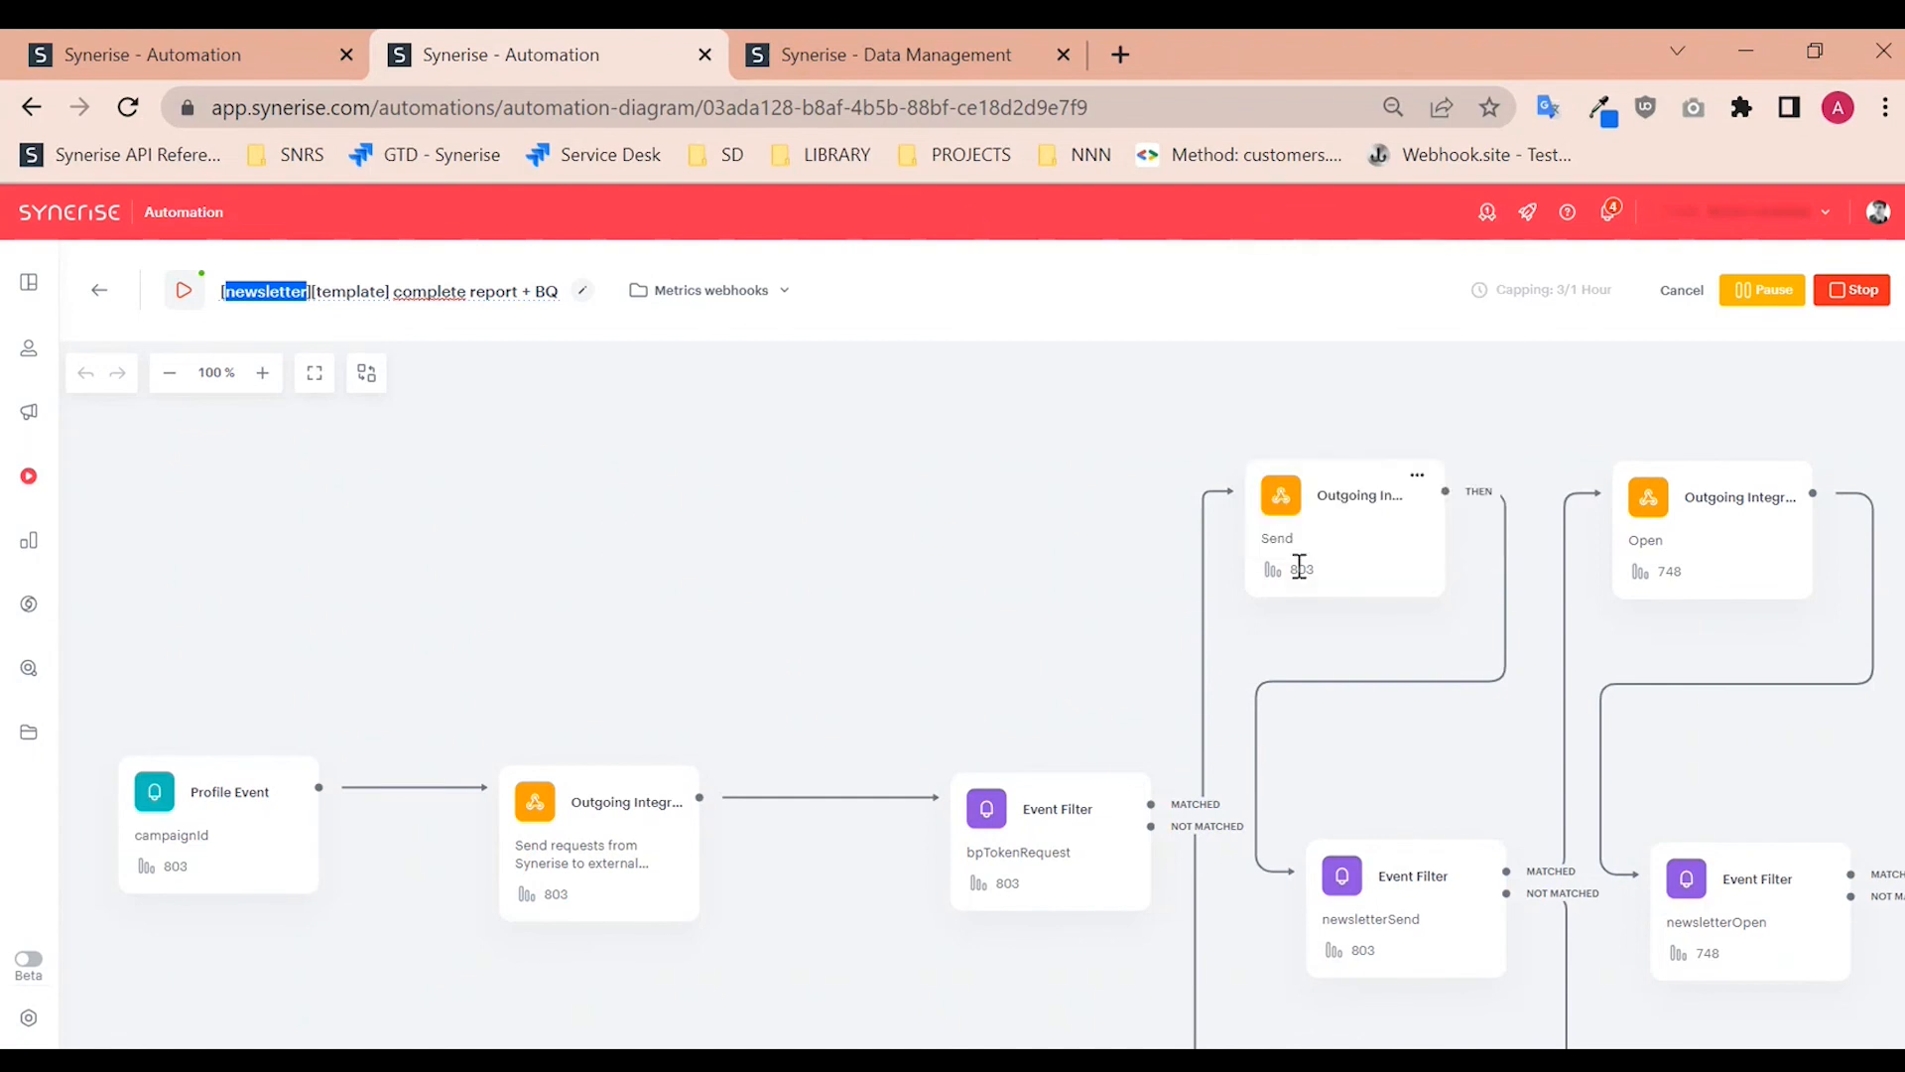
{"action": "left_click", "coordinate": [1254, 466]}
{"action": "left_click", "coordinate": [814, 735]}
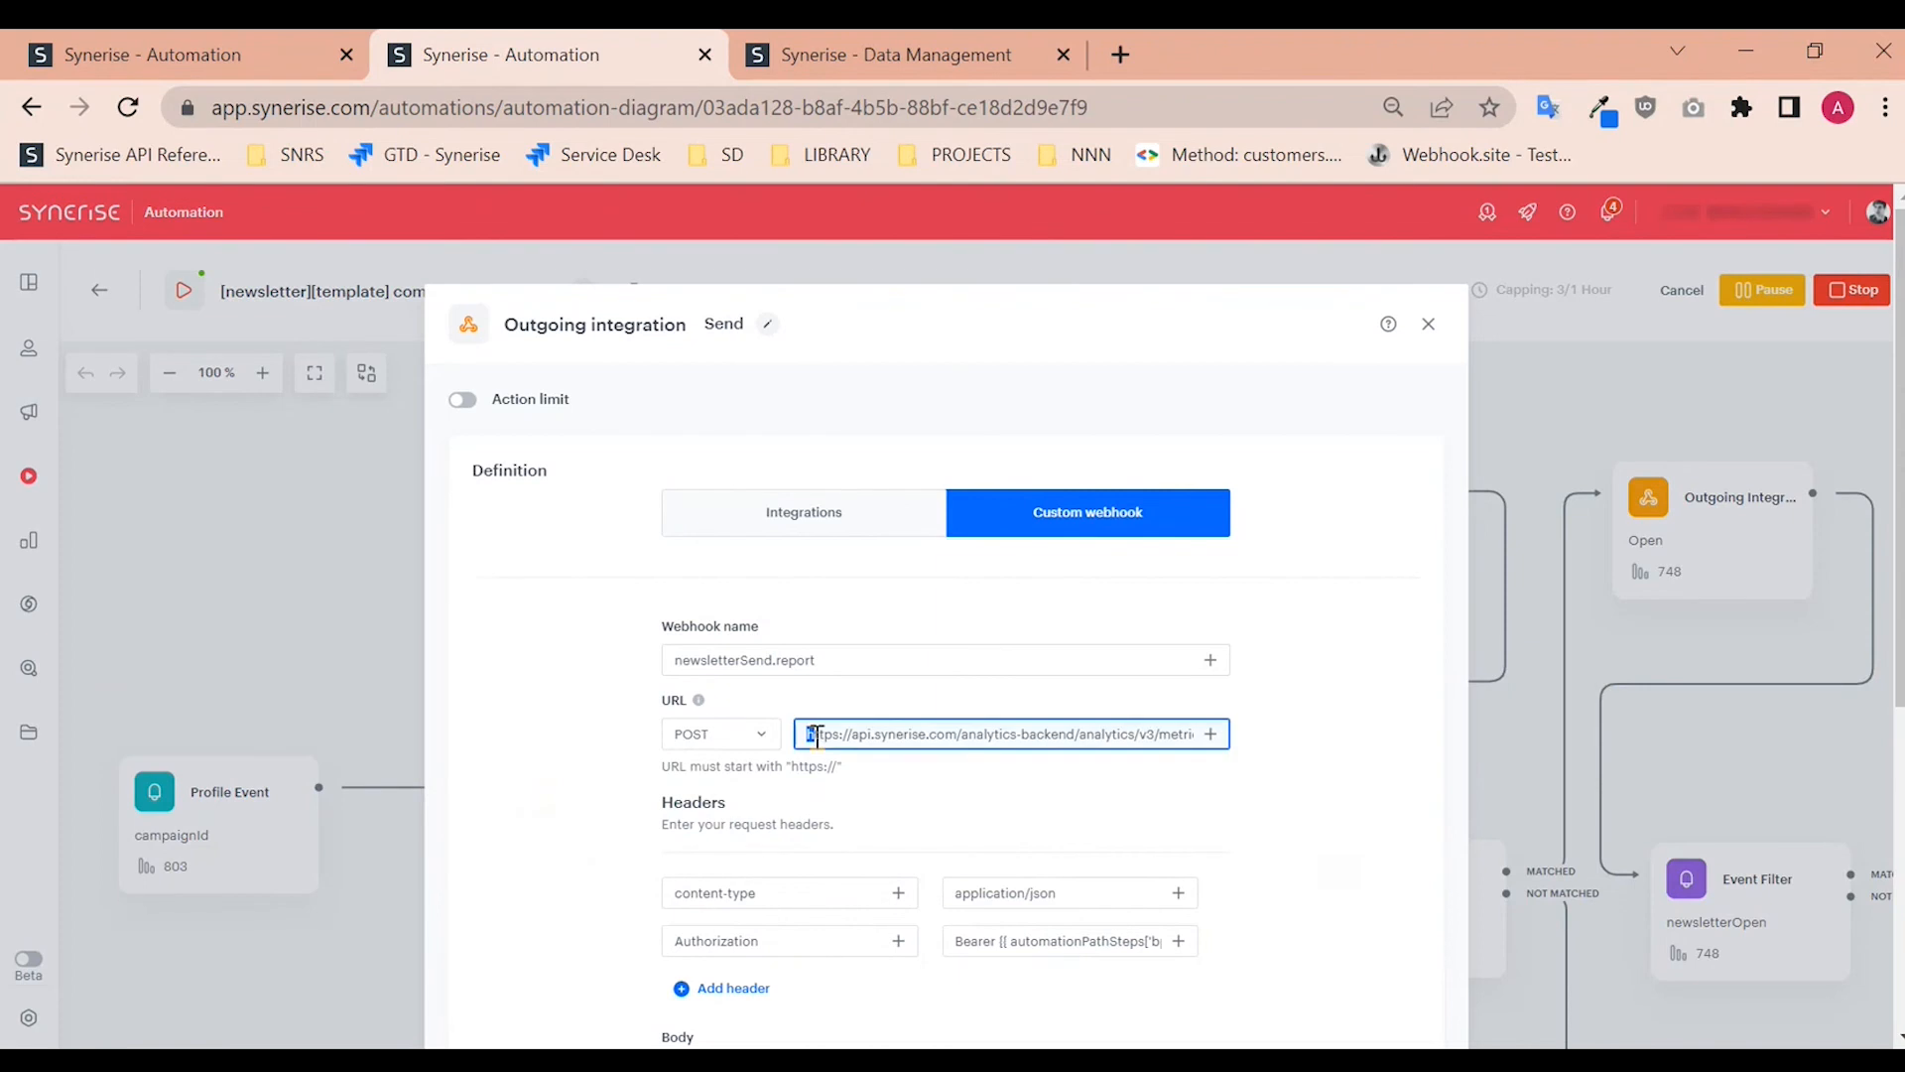
{"action": "left_click_drag", "start_coordinate": [957, 734], "coordinate": [1129, 740]}
{"action": "left_click_drag", "start_coordinate": [884, 740], "coordinate": [950, 728]}
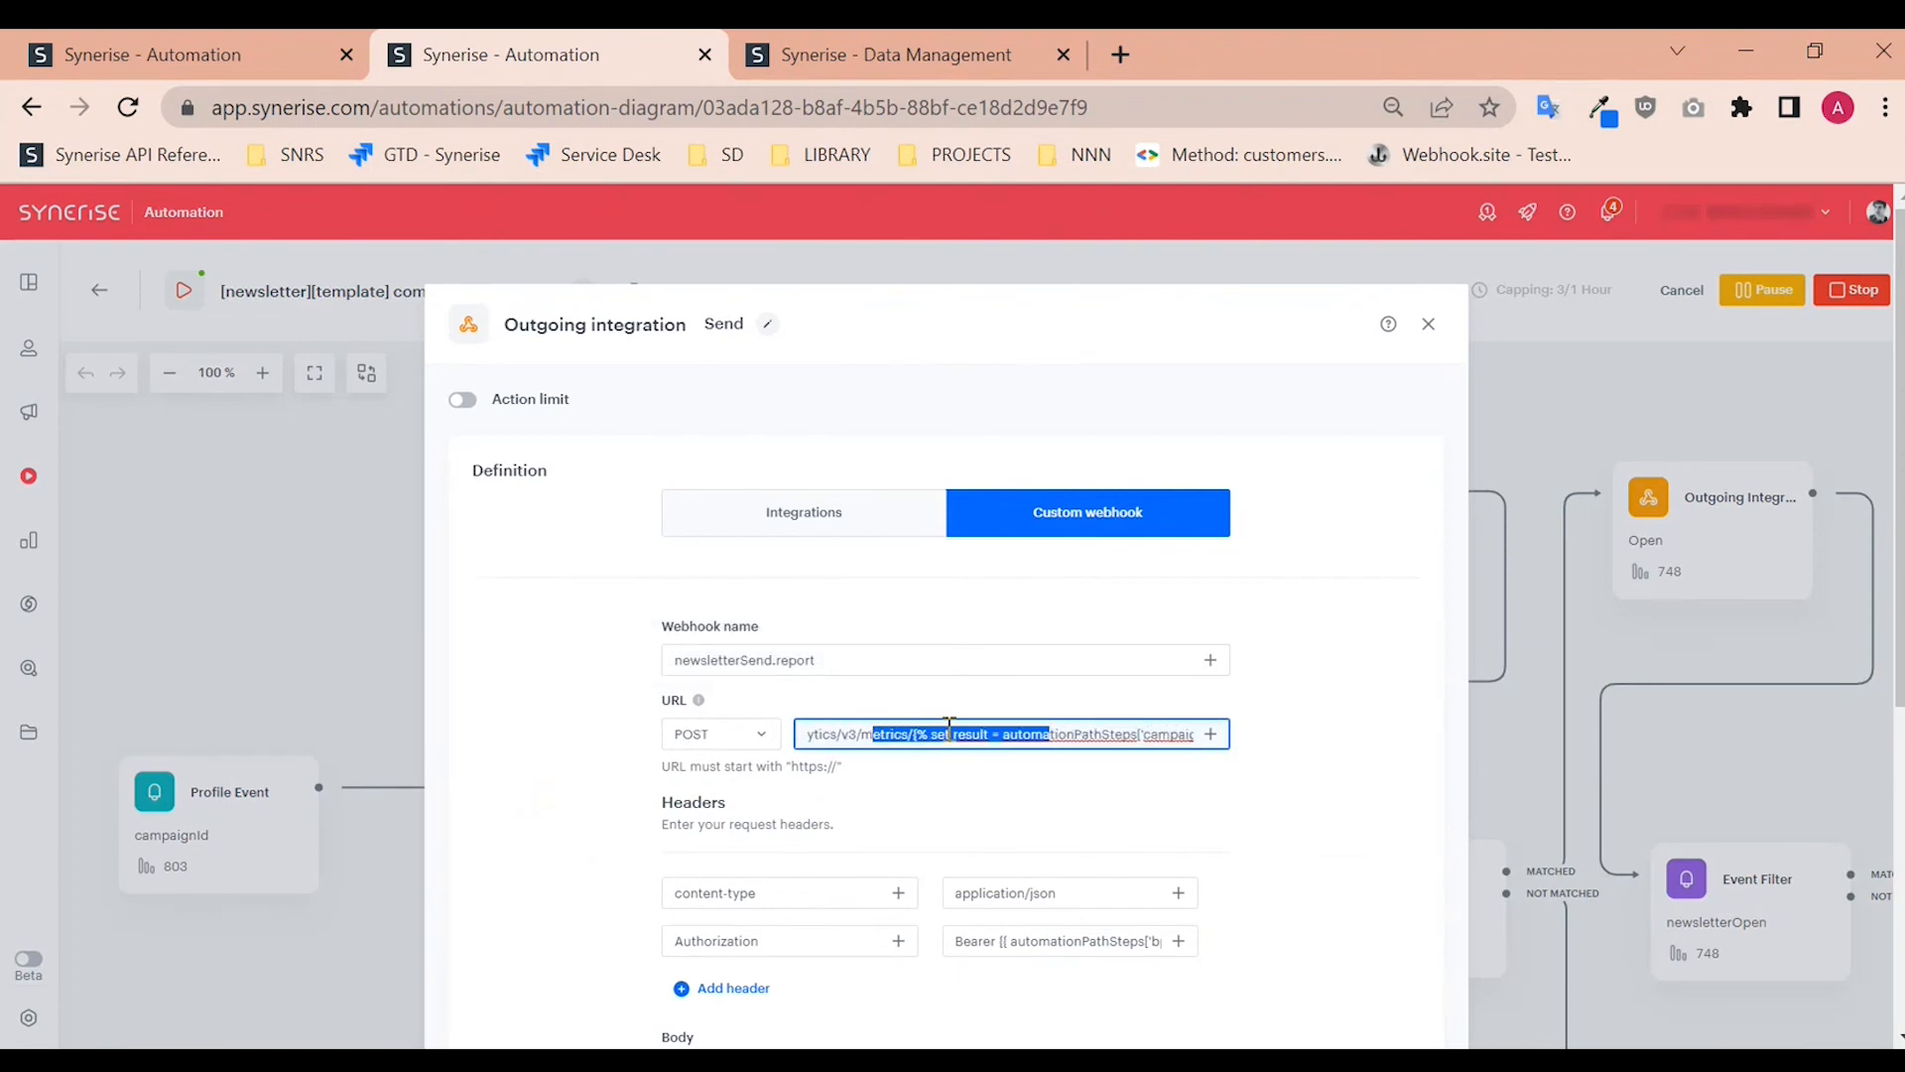
Step: Check the bp 710 record and its Delivered metric in the newsletterMetrics catalog, and close the record
{"action": "left_click", "coordinate": [962, 62]}
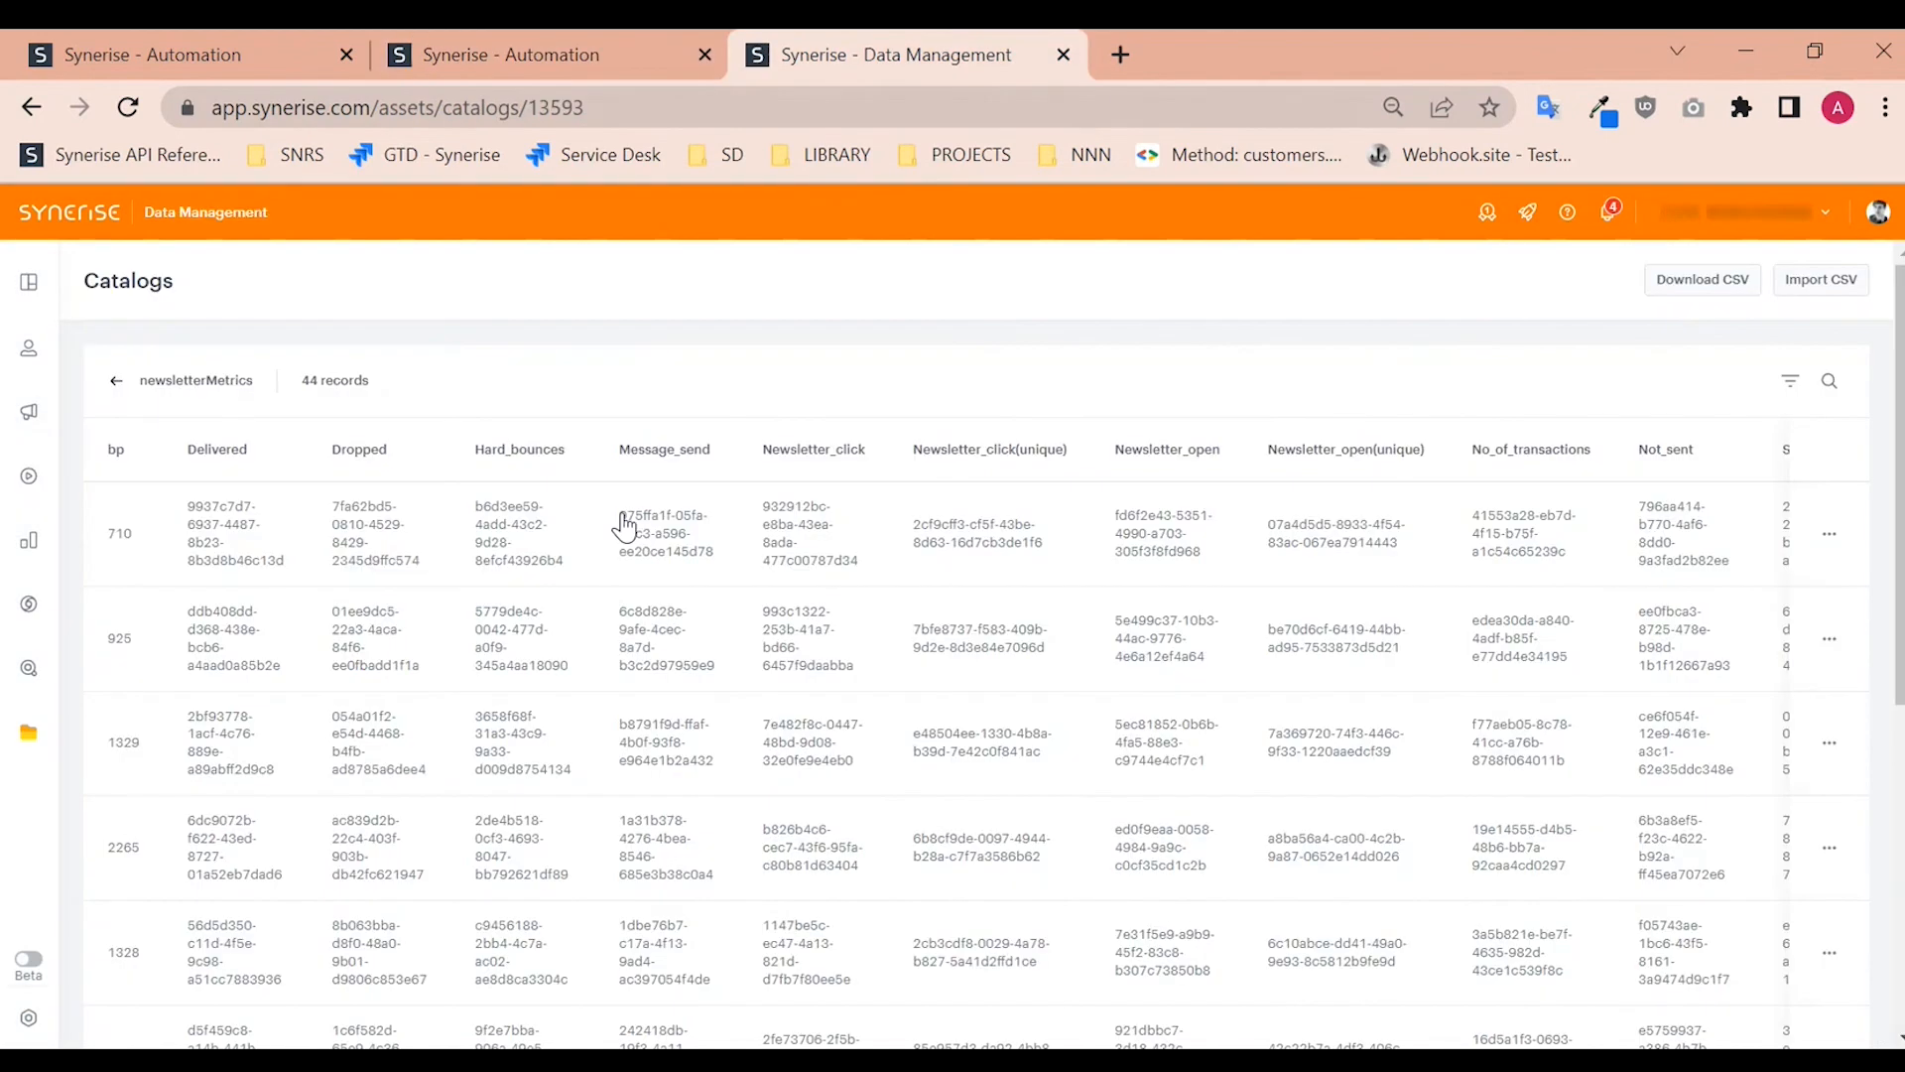
{"action": "left_click", "coordinate": [121, 536]}
{"action": "left_click", "coordinate": [496, 306]}
{"action": "left_click_drag", "start_coordinate": [103, 533], "coordinate": [300, 579]}
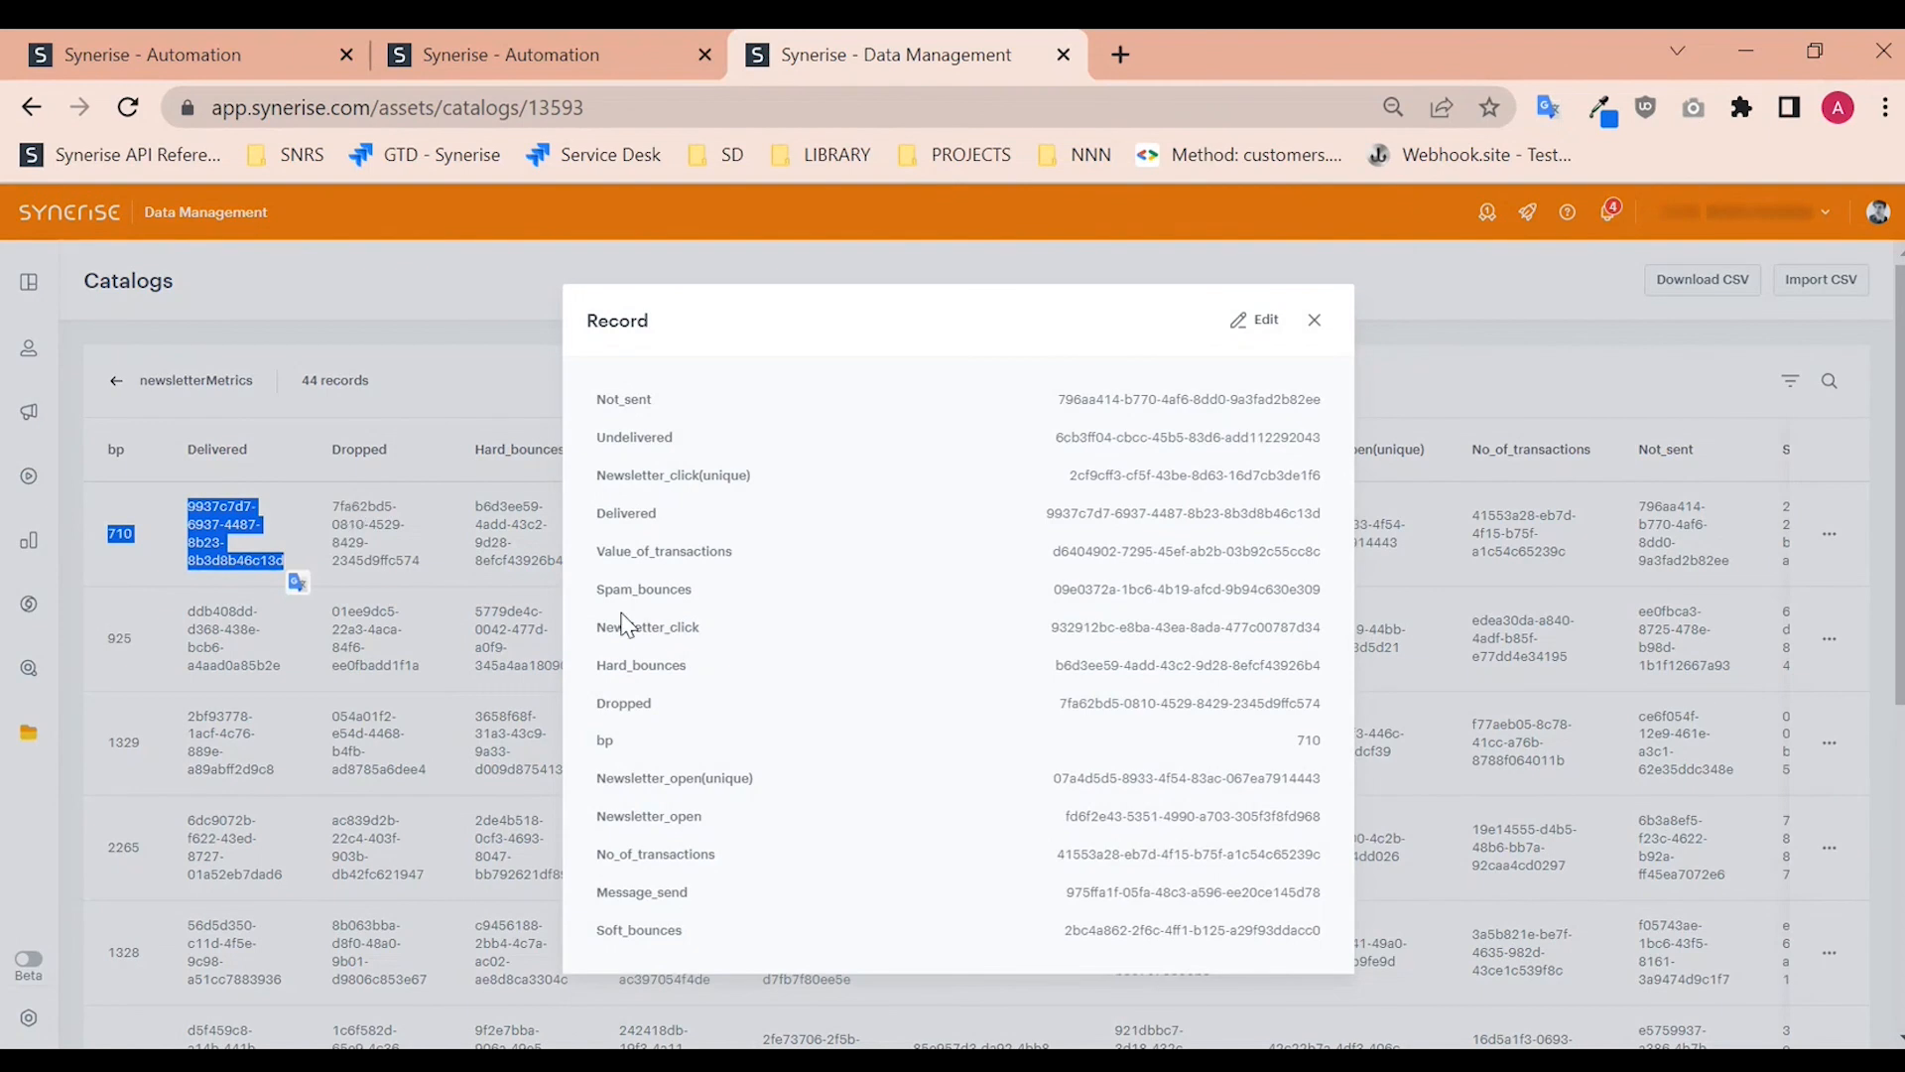
{"action": "left_click", "coordinate": [1584, 383]}
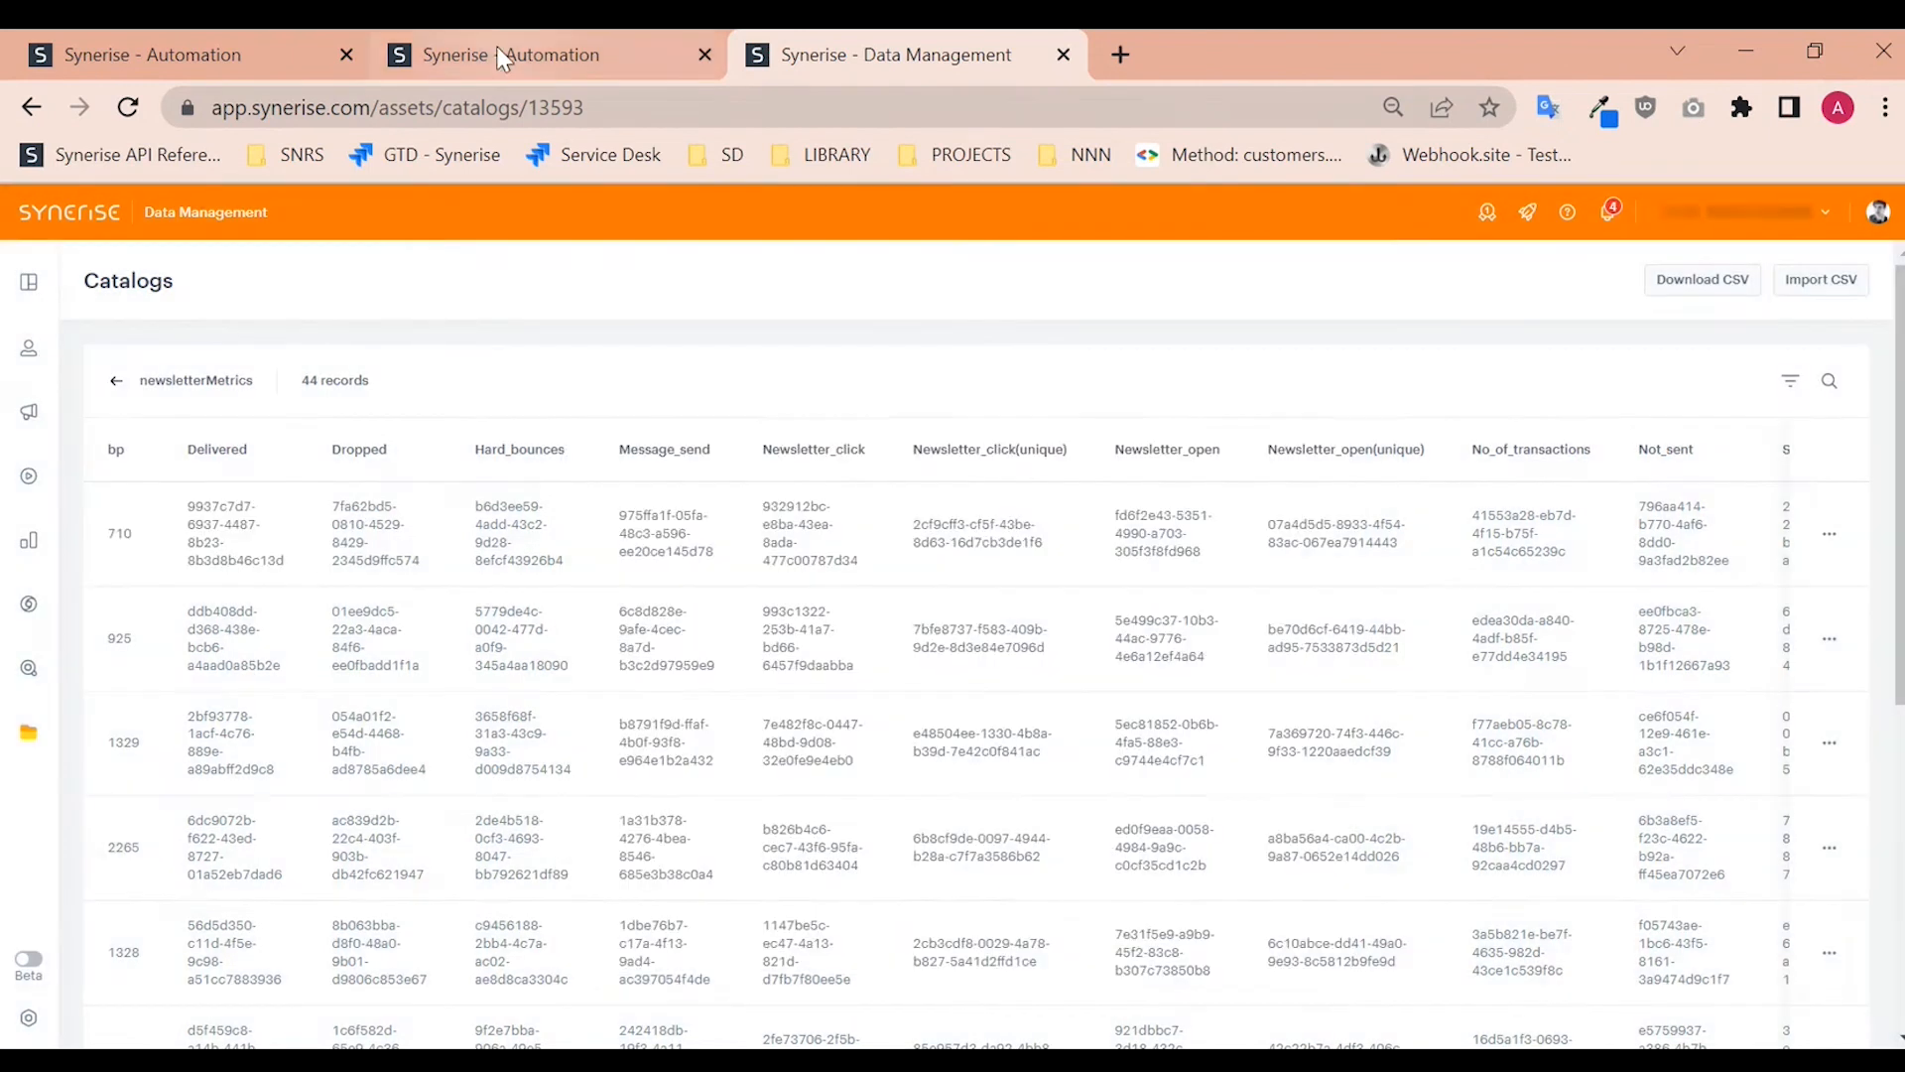
Step: Close the Send integration and review the template workflow's chain of metric webhooks and event filters through to the combined campaign integration
{"action": "left_click", "coordinate": [501, 57]}
{"action": "left_click", "coordinate": [1641, 625]}
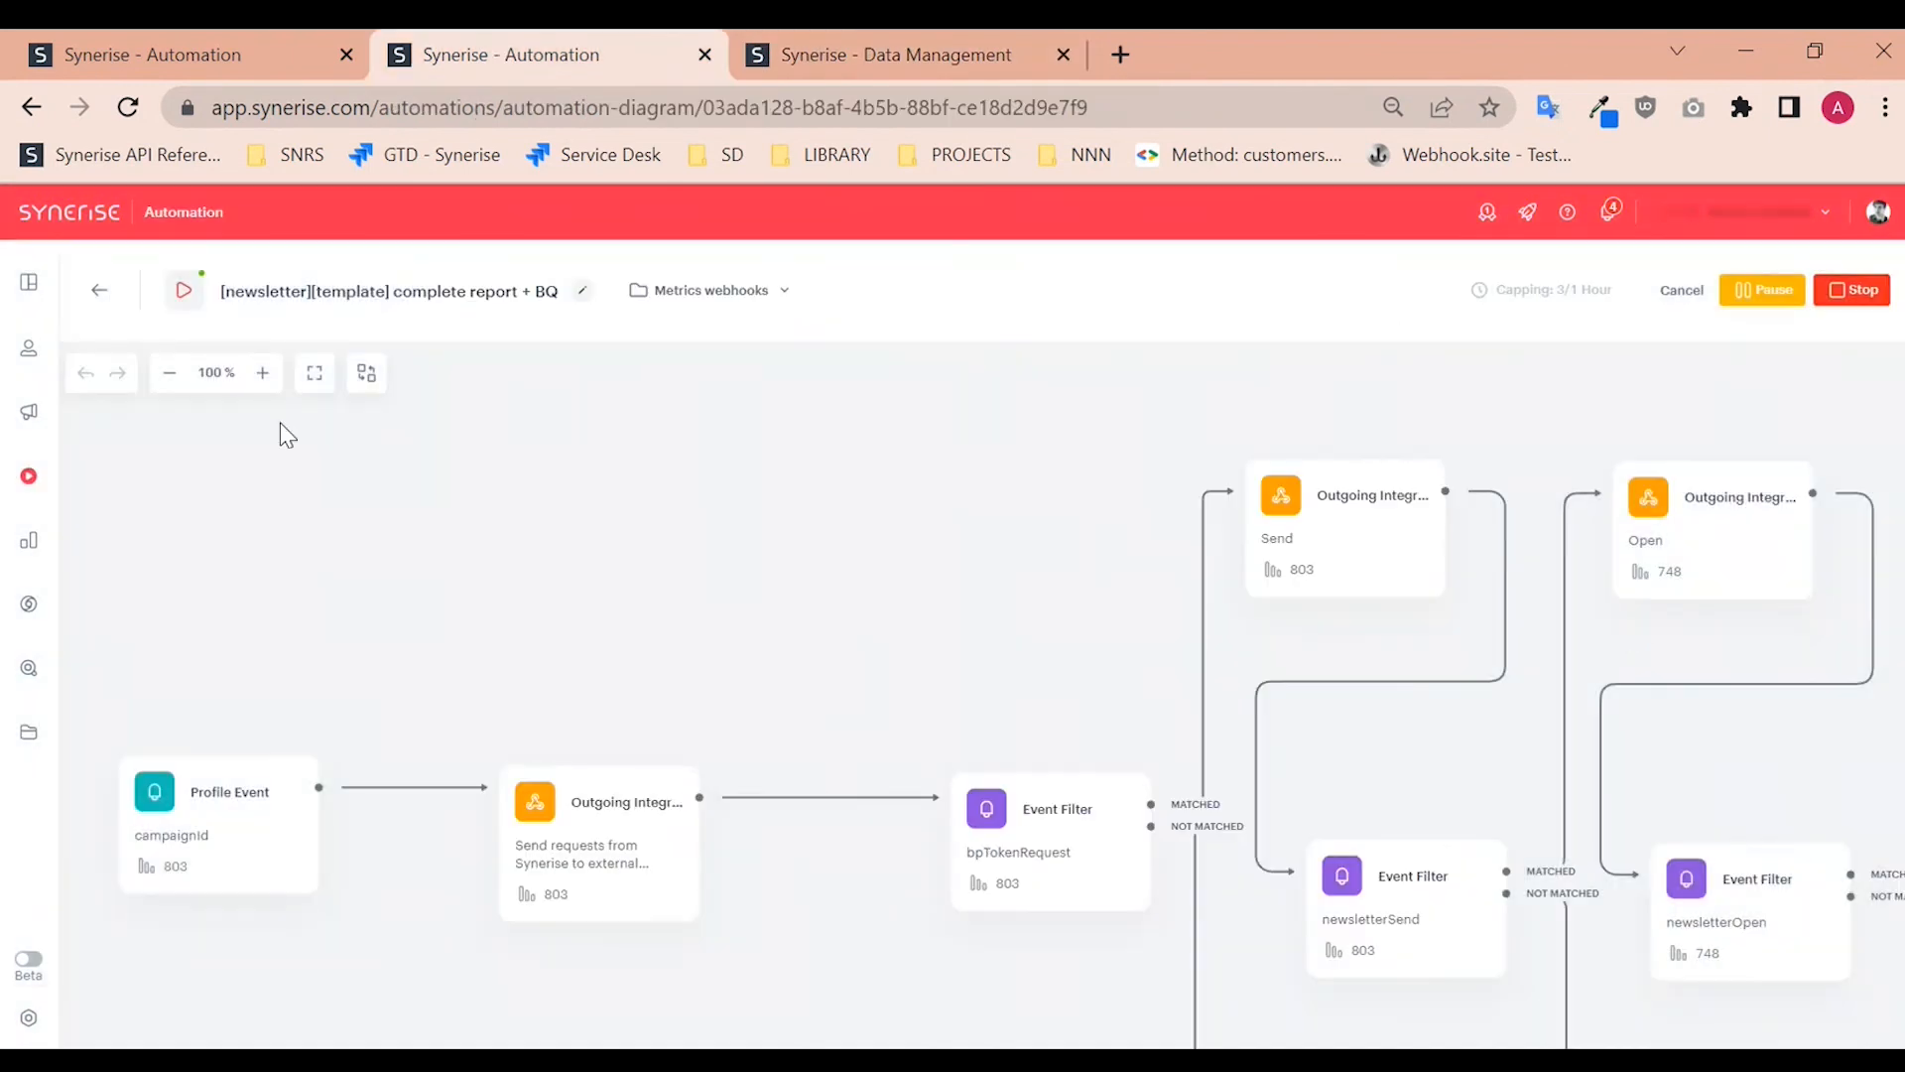
{"action": "left_click", "coordinate": [169, 372]}
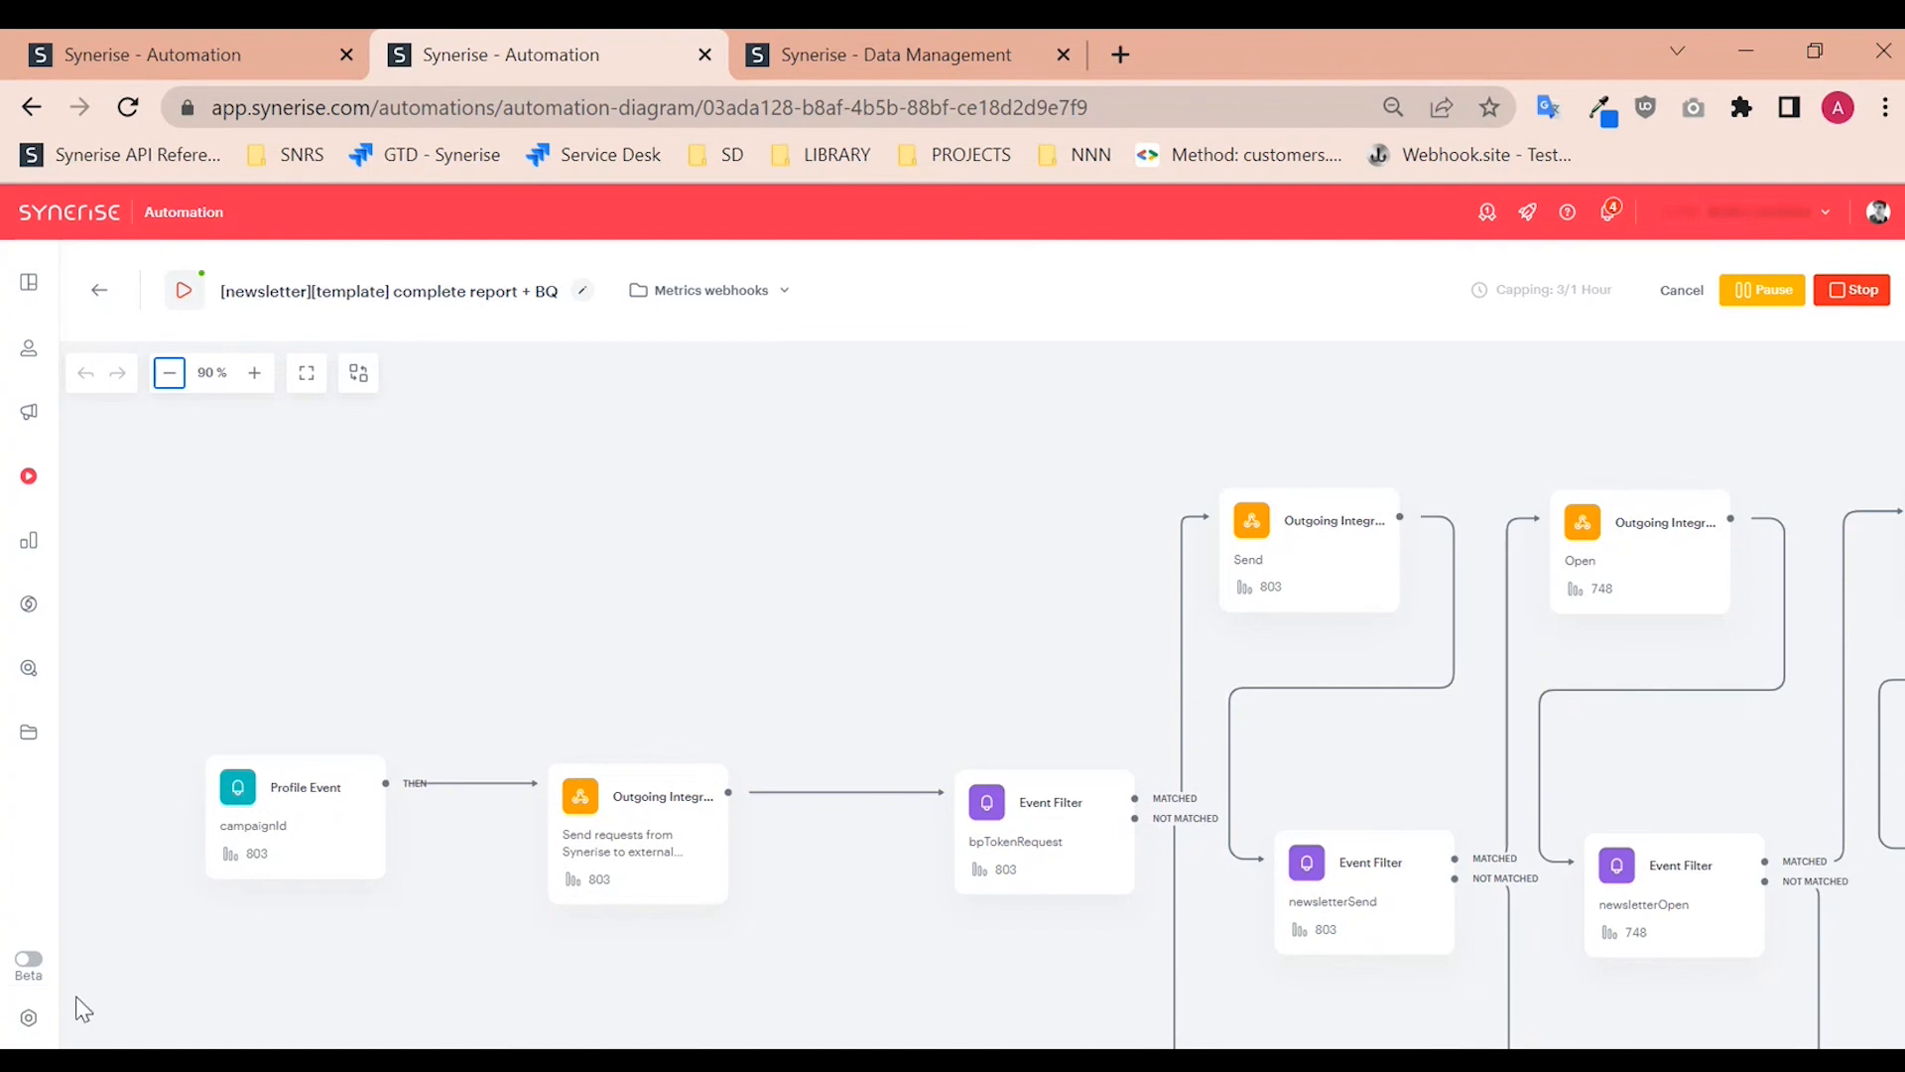
{"action": "scroll", "coordinate": [1433, 723], "scroll_direction": "right", "scroll_amount": 3}
{"action": "scroll", "coordinate": [1441, 736], "scroll_direction": "right", "scroll_amount": 15}
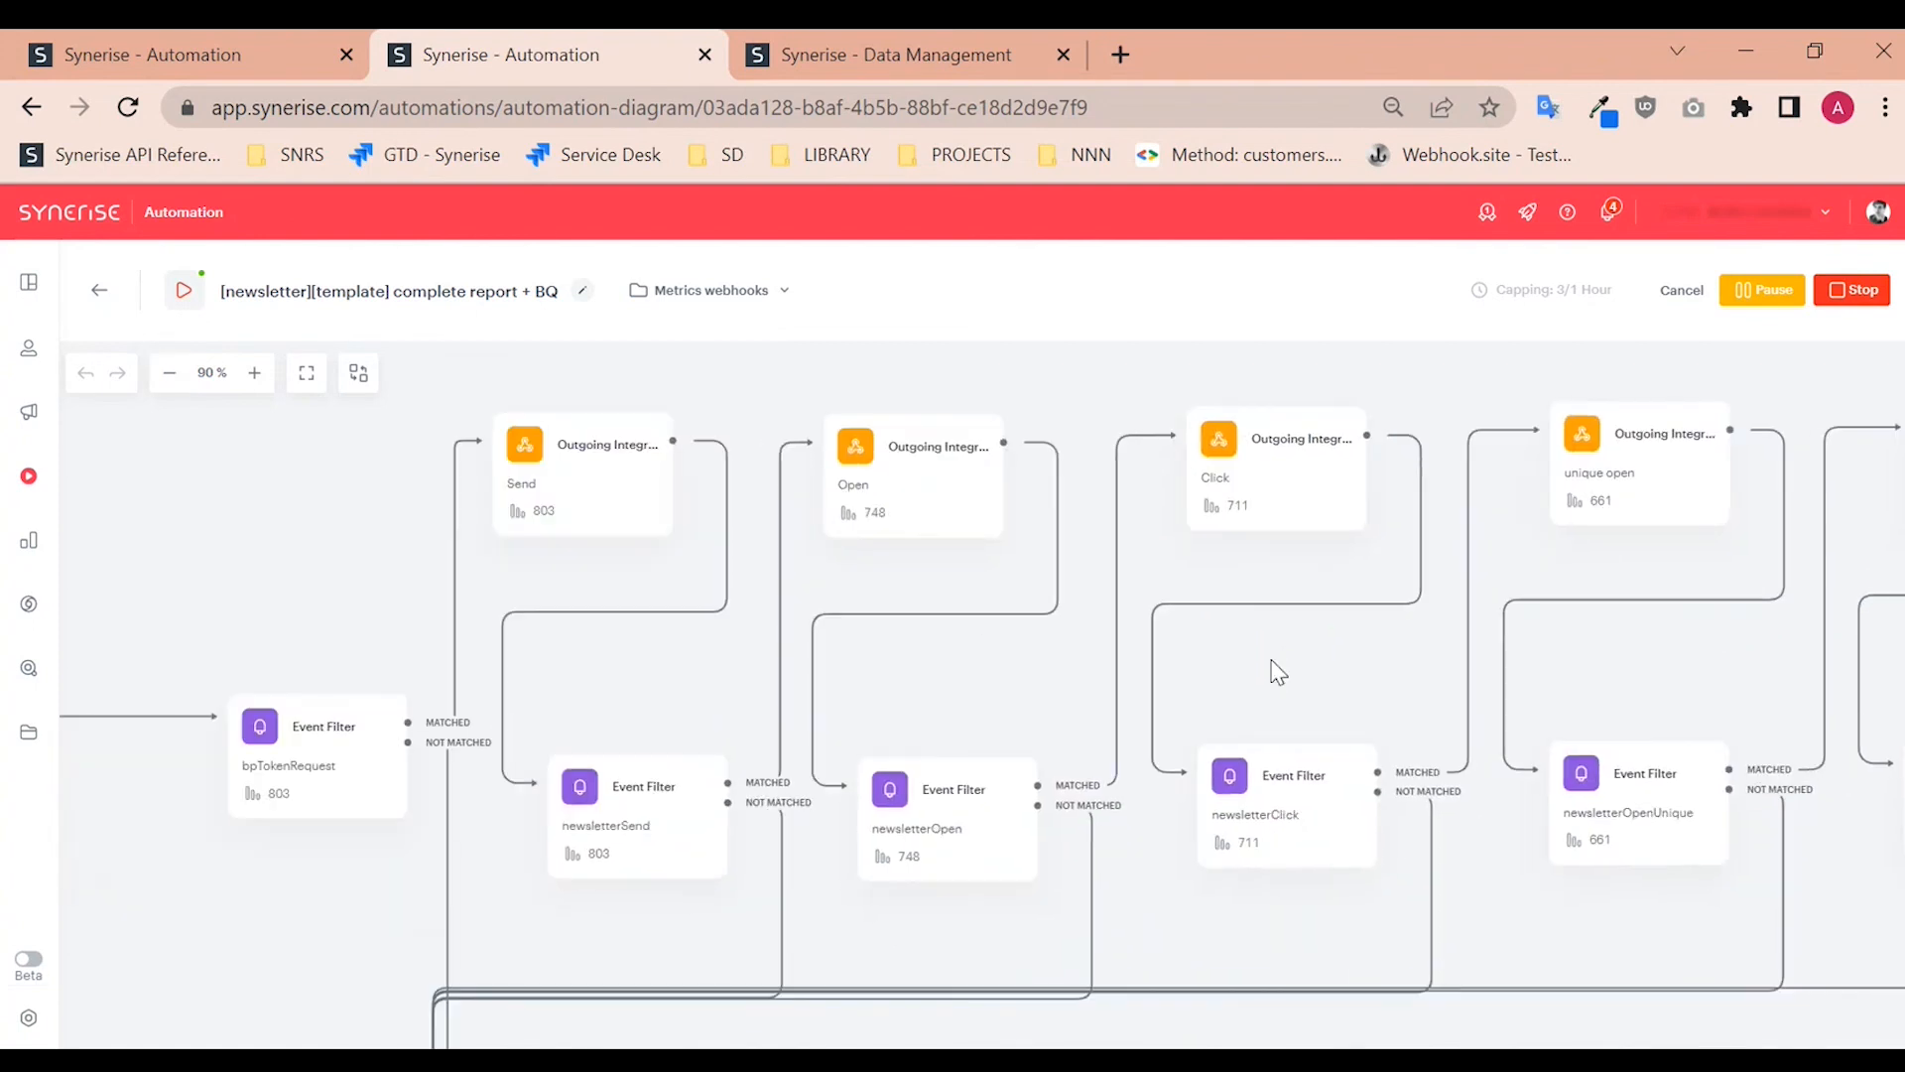
{"action": "scroll", "coordinate": [1503, 643], "scroll_direction": "right", "scroll_amount": 20}
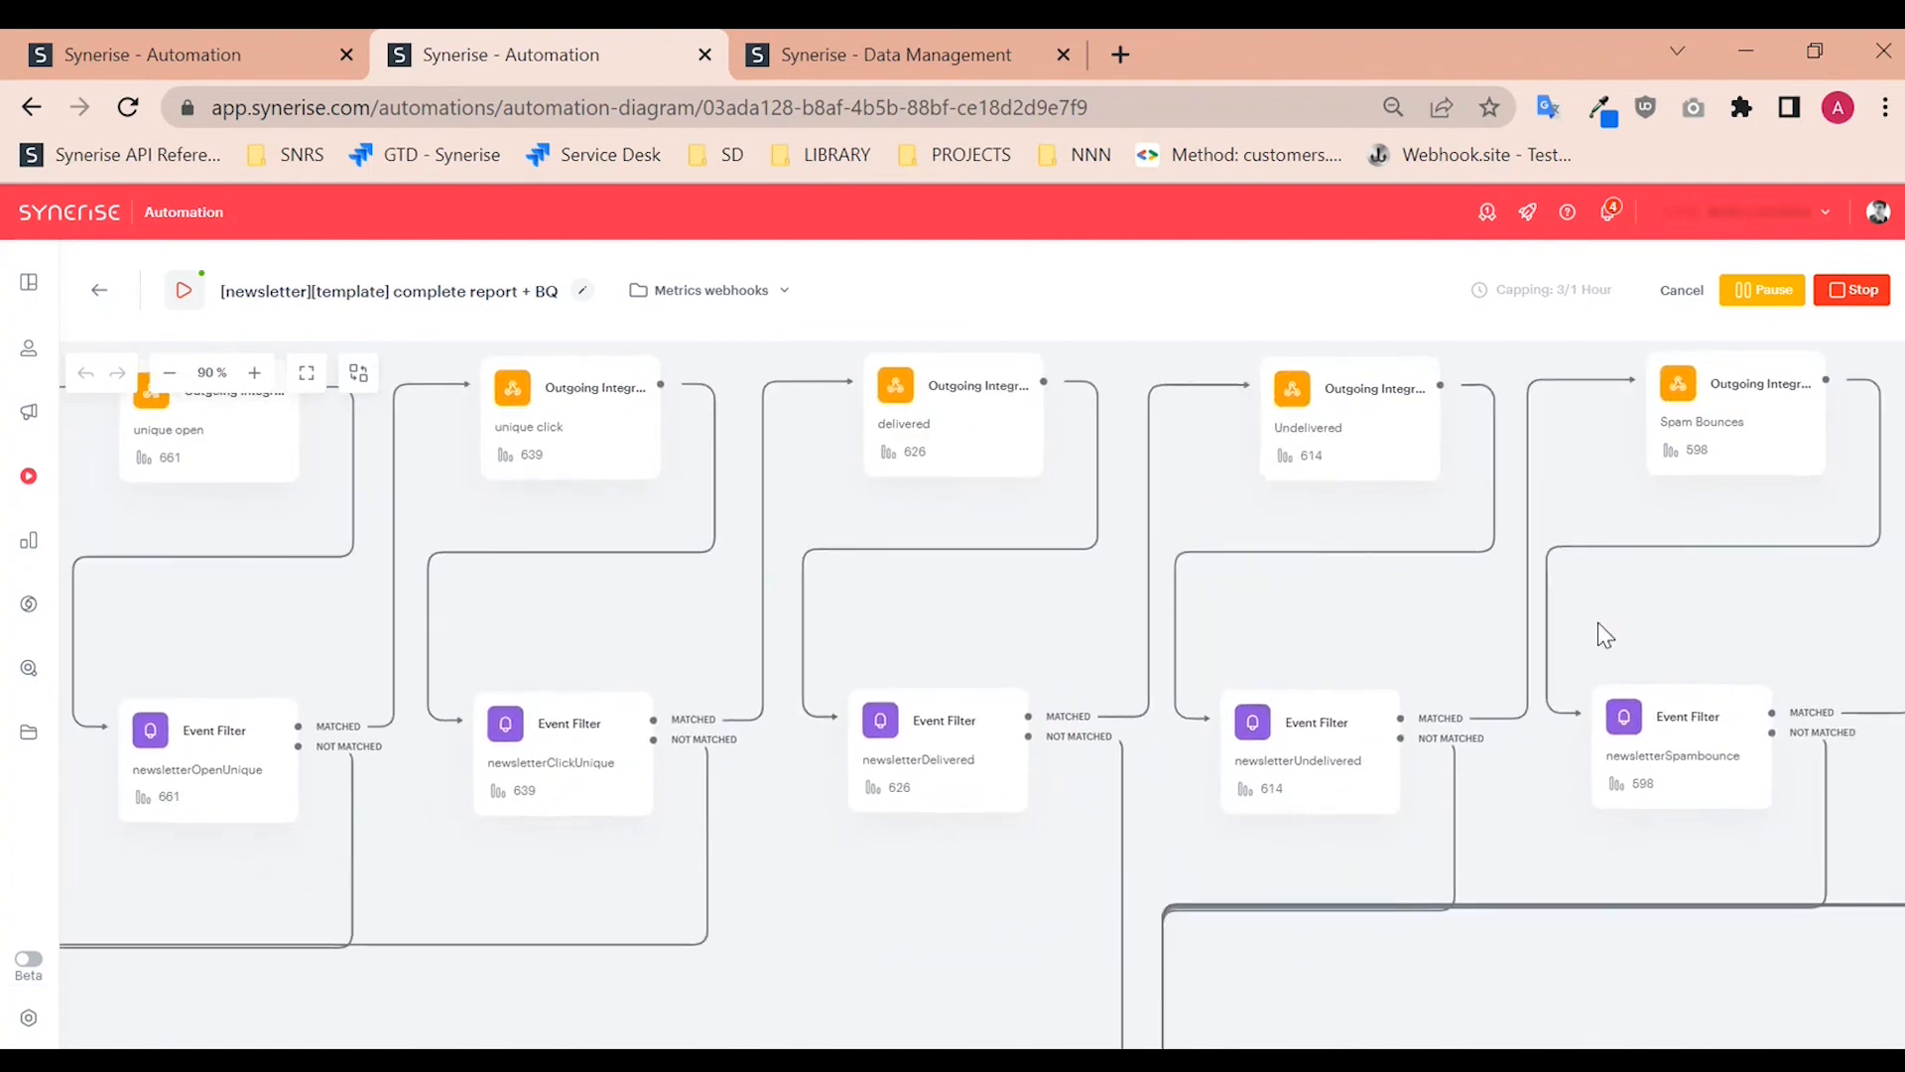
{"action": "scroll", "coordinate": [1812, 573], "scroll_direction": "right", "scroll_amount": 20}
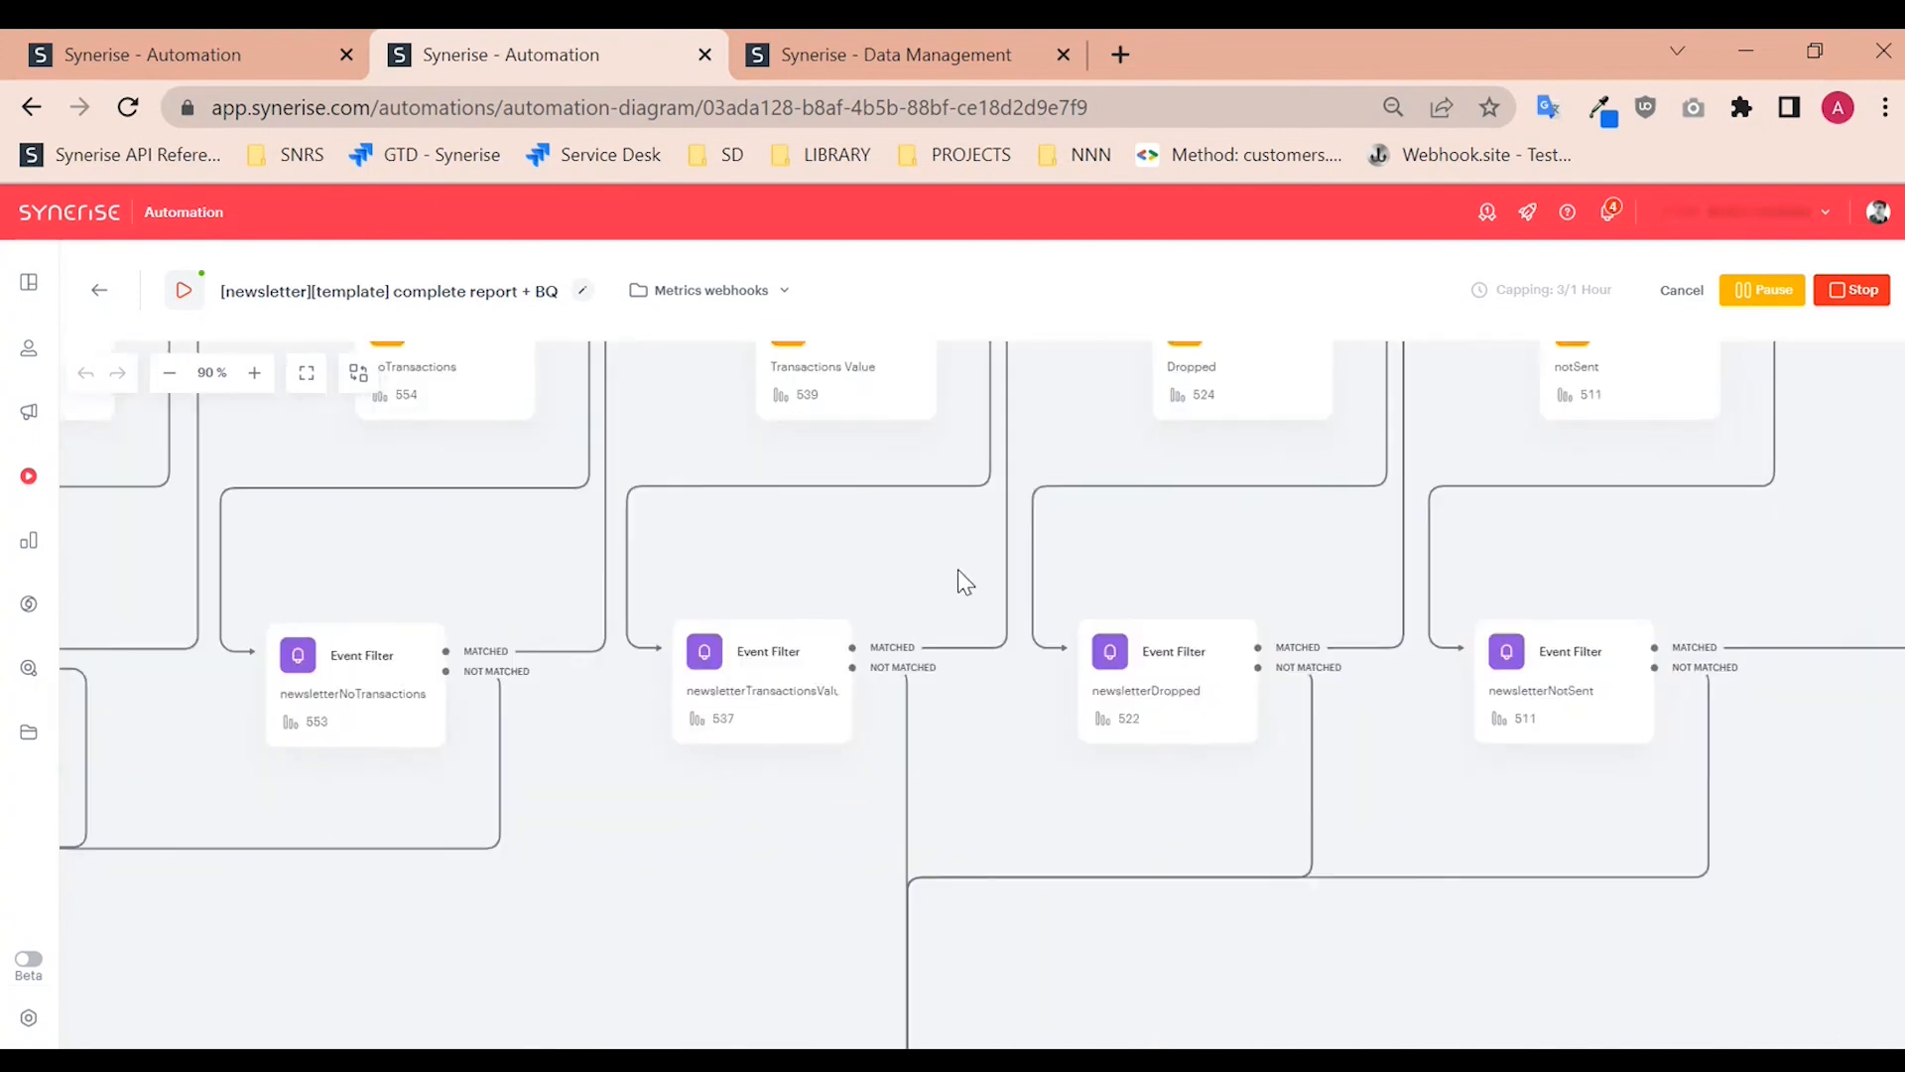
{"action": "scroll", "coordinate": [1539, 576], "scroll_direction": "right", "scroll_amount": 2}
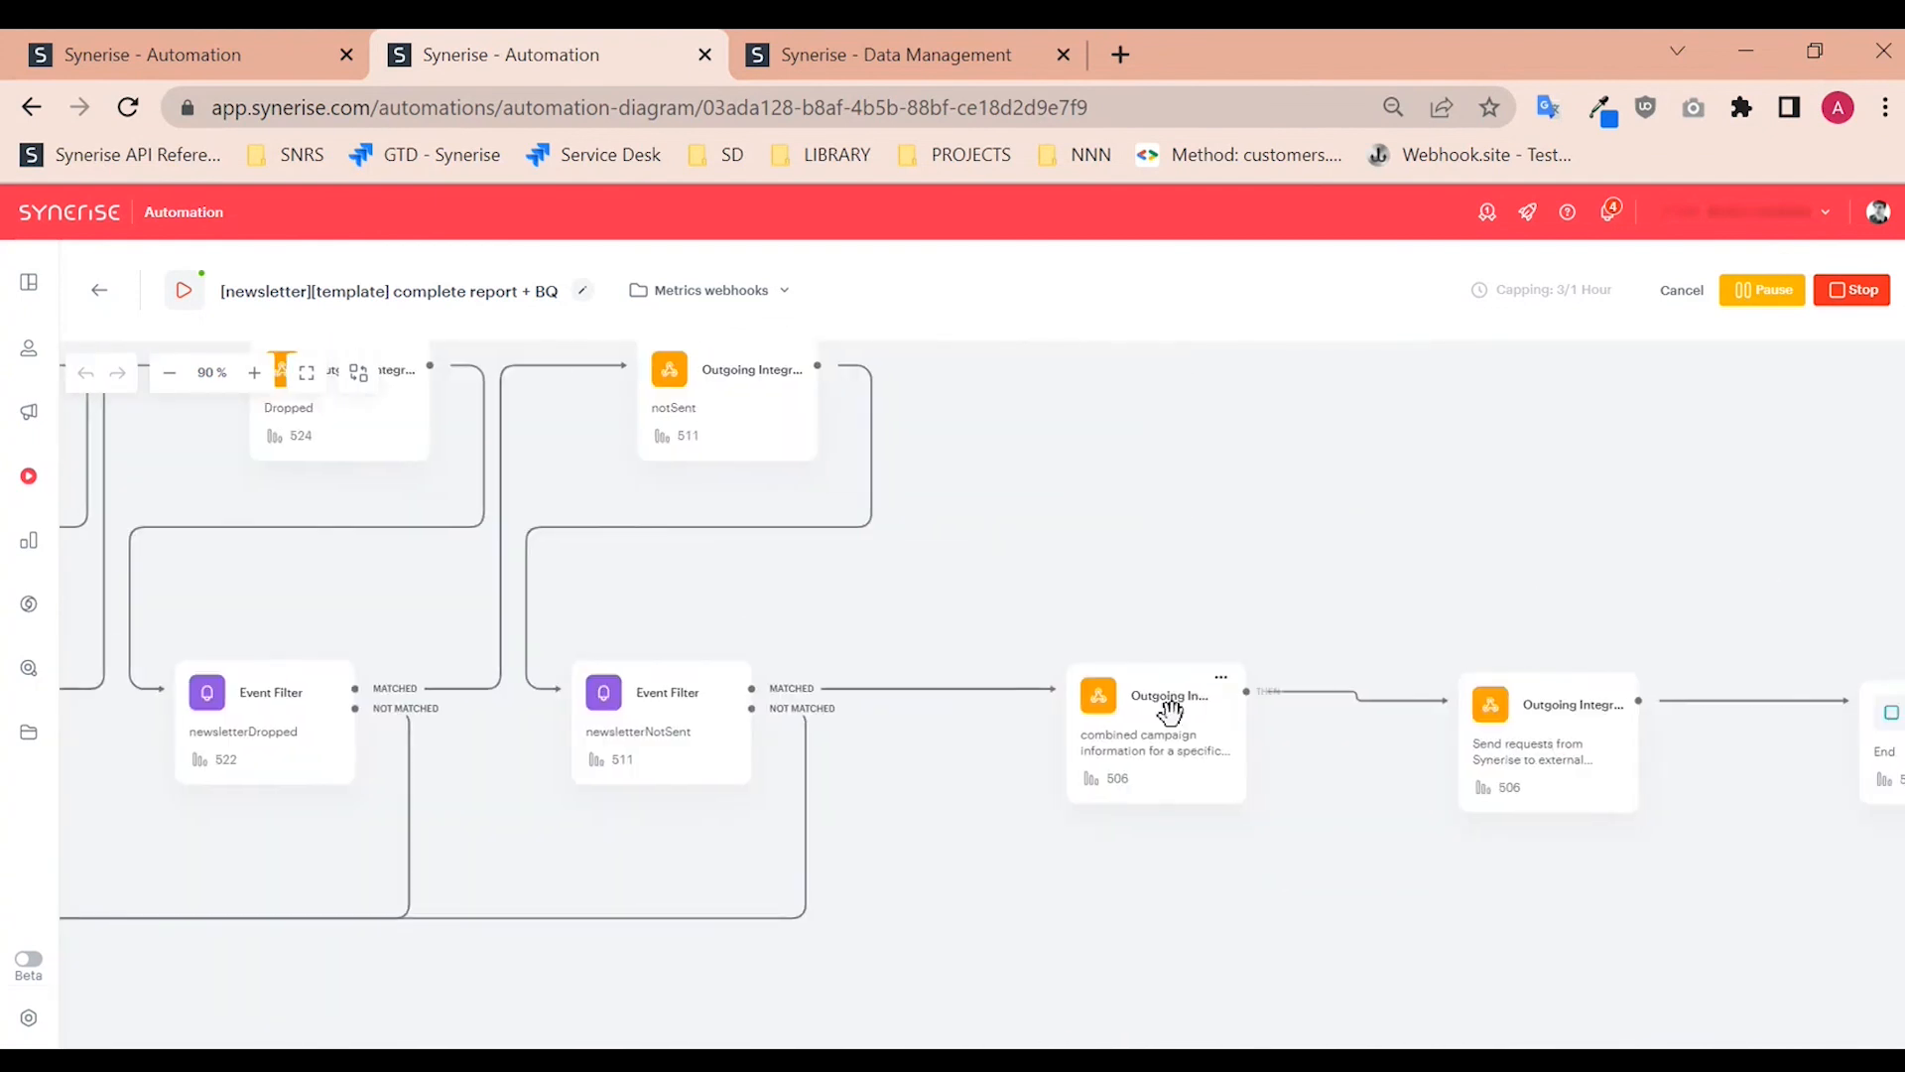
Step: Open the combined campaign information integration, examine the events part of its webhook URL and enlarge the request body
{"action": "left_click", "coordinate": [1169, 710]}
{"action": "scroll", "coordinate": [1220, 675], "scroll_direction": "down", "scroll_amount": 3}
{"action": "left_click_drag", "start_coordinate": [1074, 434], "coordinate": [888, 435]}
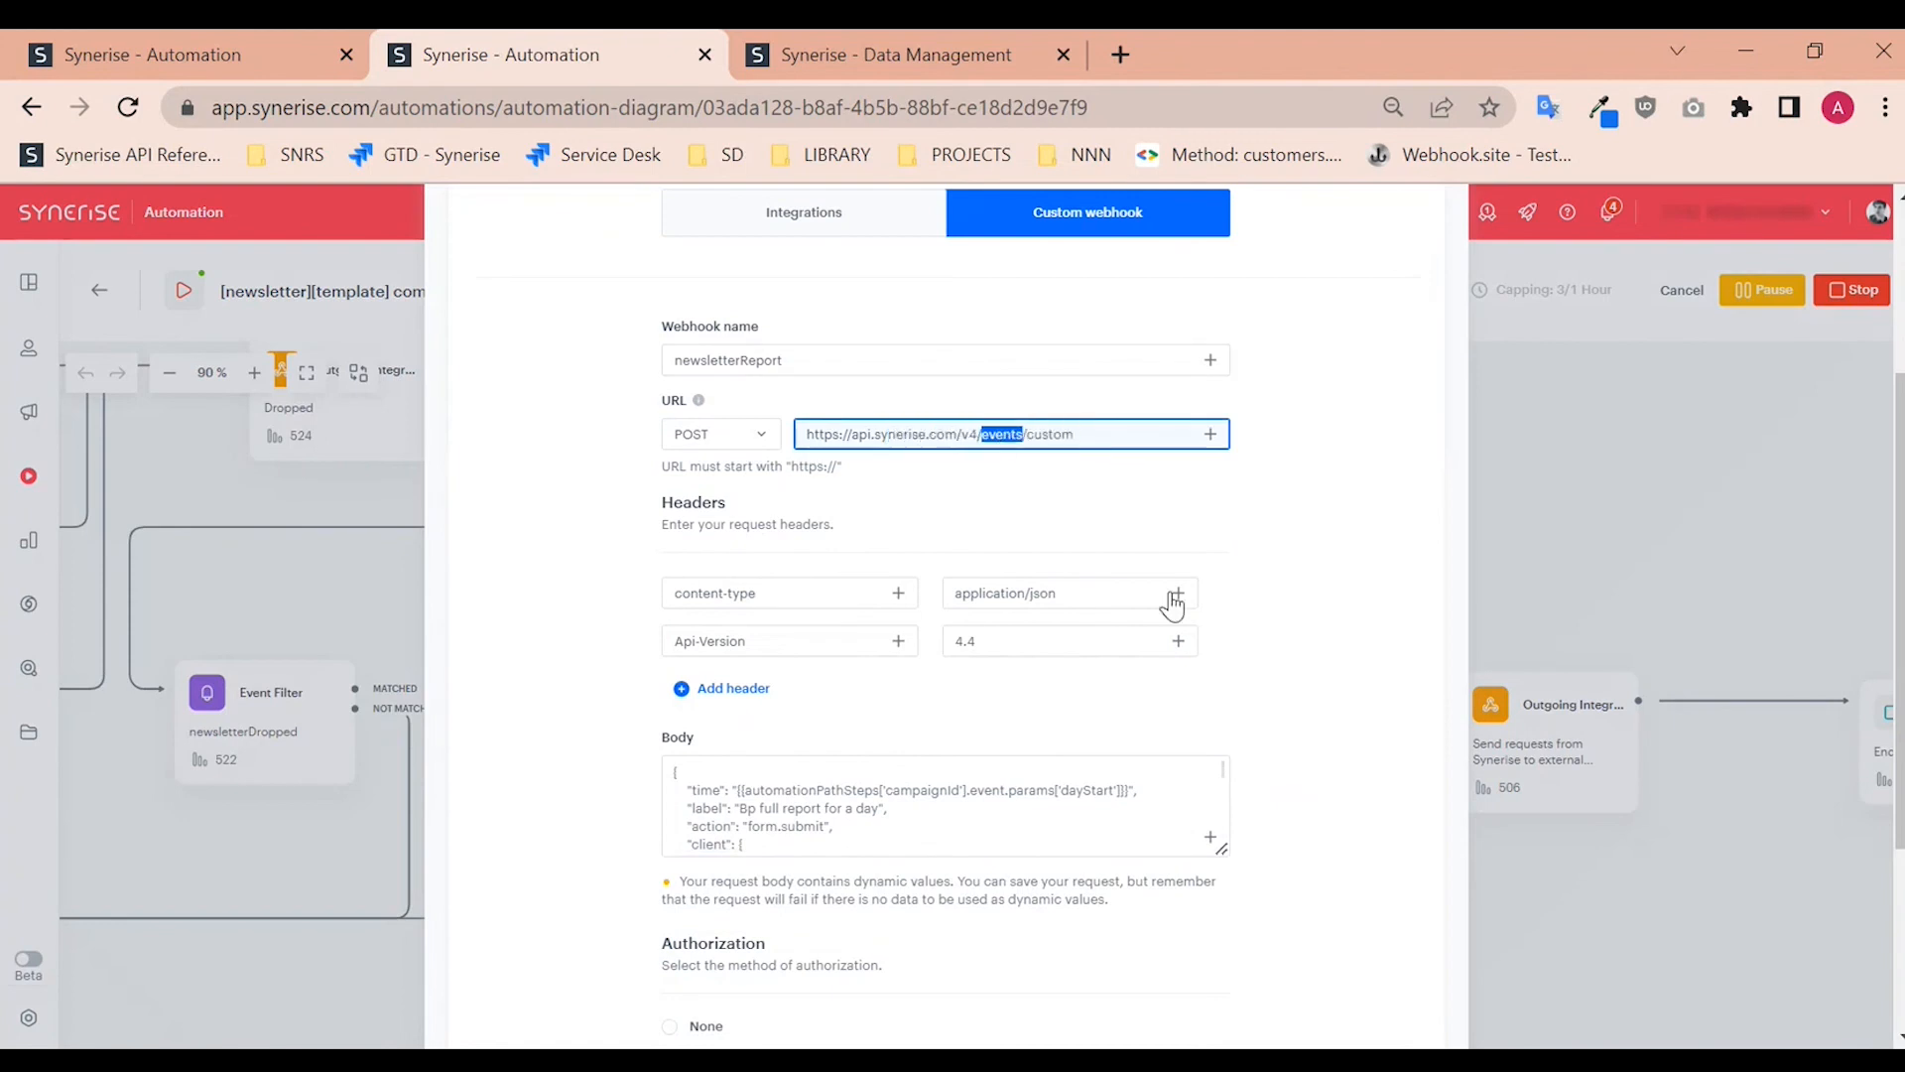
{"action": "scroll", "coordinate": [1247, 698], "scroll_direction": "down", "scroll_amount": 3}
{"action": "left_click_drag", "start_coordinate": [1220, 548], "coordinate": [1213, 937]}
{"action": "scroll", "coordinate": [1235, 794], "scroll_direction": "down", "scroll_amount": 5}
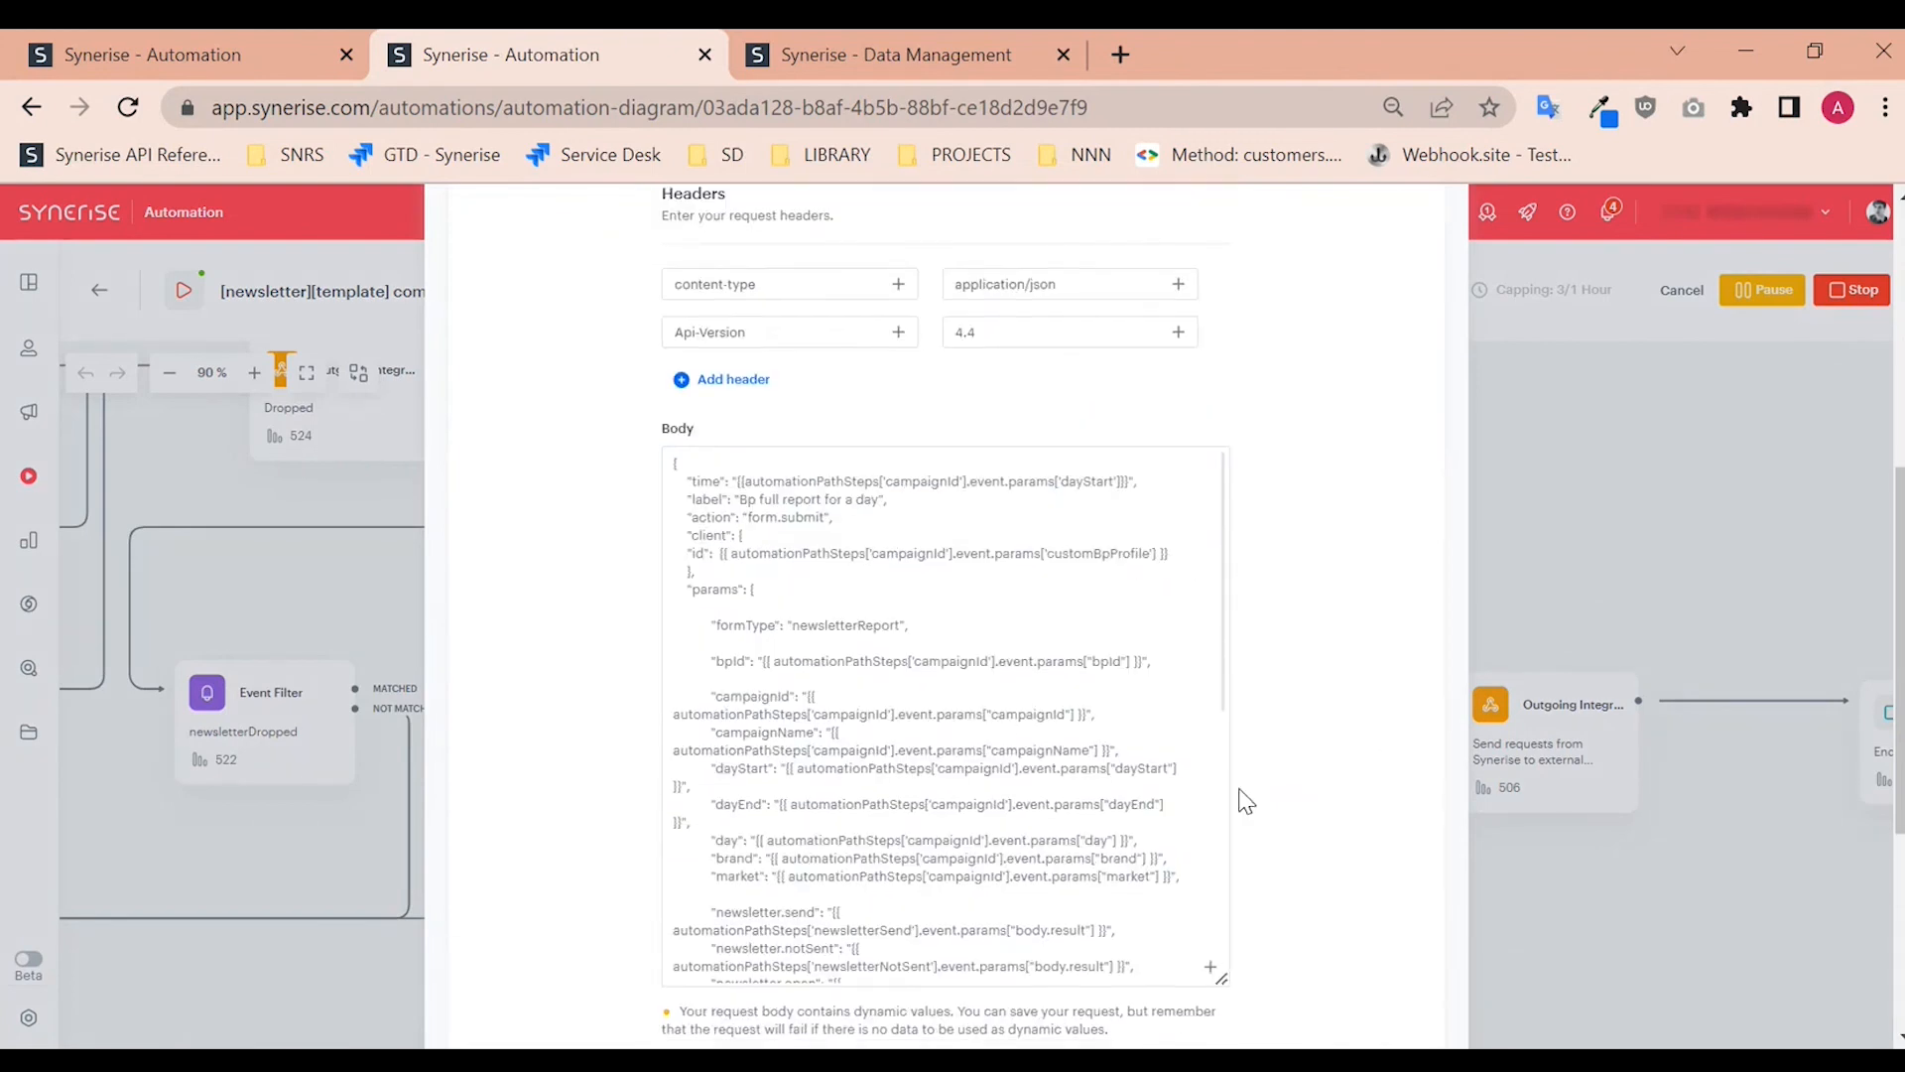
Step: Read through the newsletterReport request body and examine the bpId parameter's expression
{"action": "left_click_drag", "start_coordinate": [1225, 719], "coordinate": [1212, 563]}
{"action": "scroll", "coordinate": [1256, 465], "scroll_direction": "up", "scroll_amount": 1}
{"action": "scroll", "coordinate": [1256, 464], "scroll_direction": "up", "scroll_amount": 2}
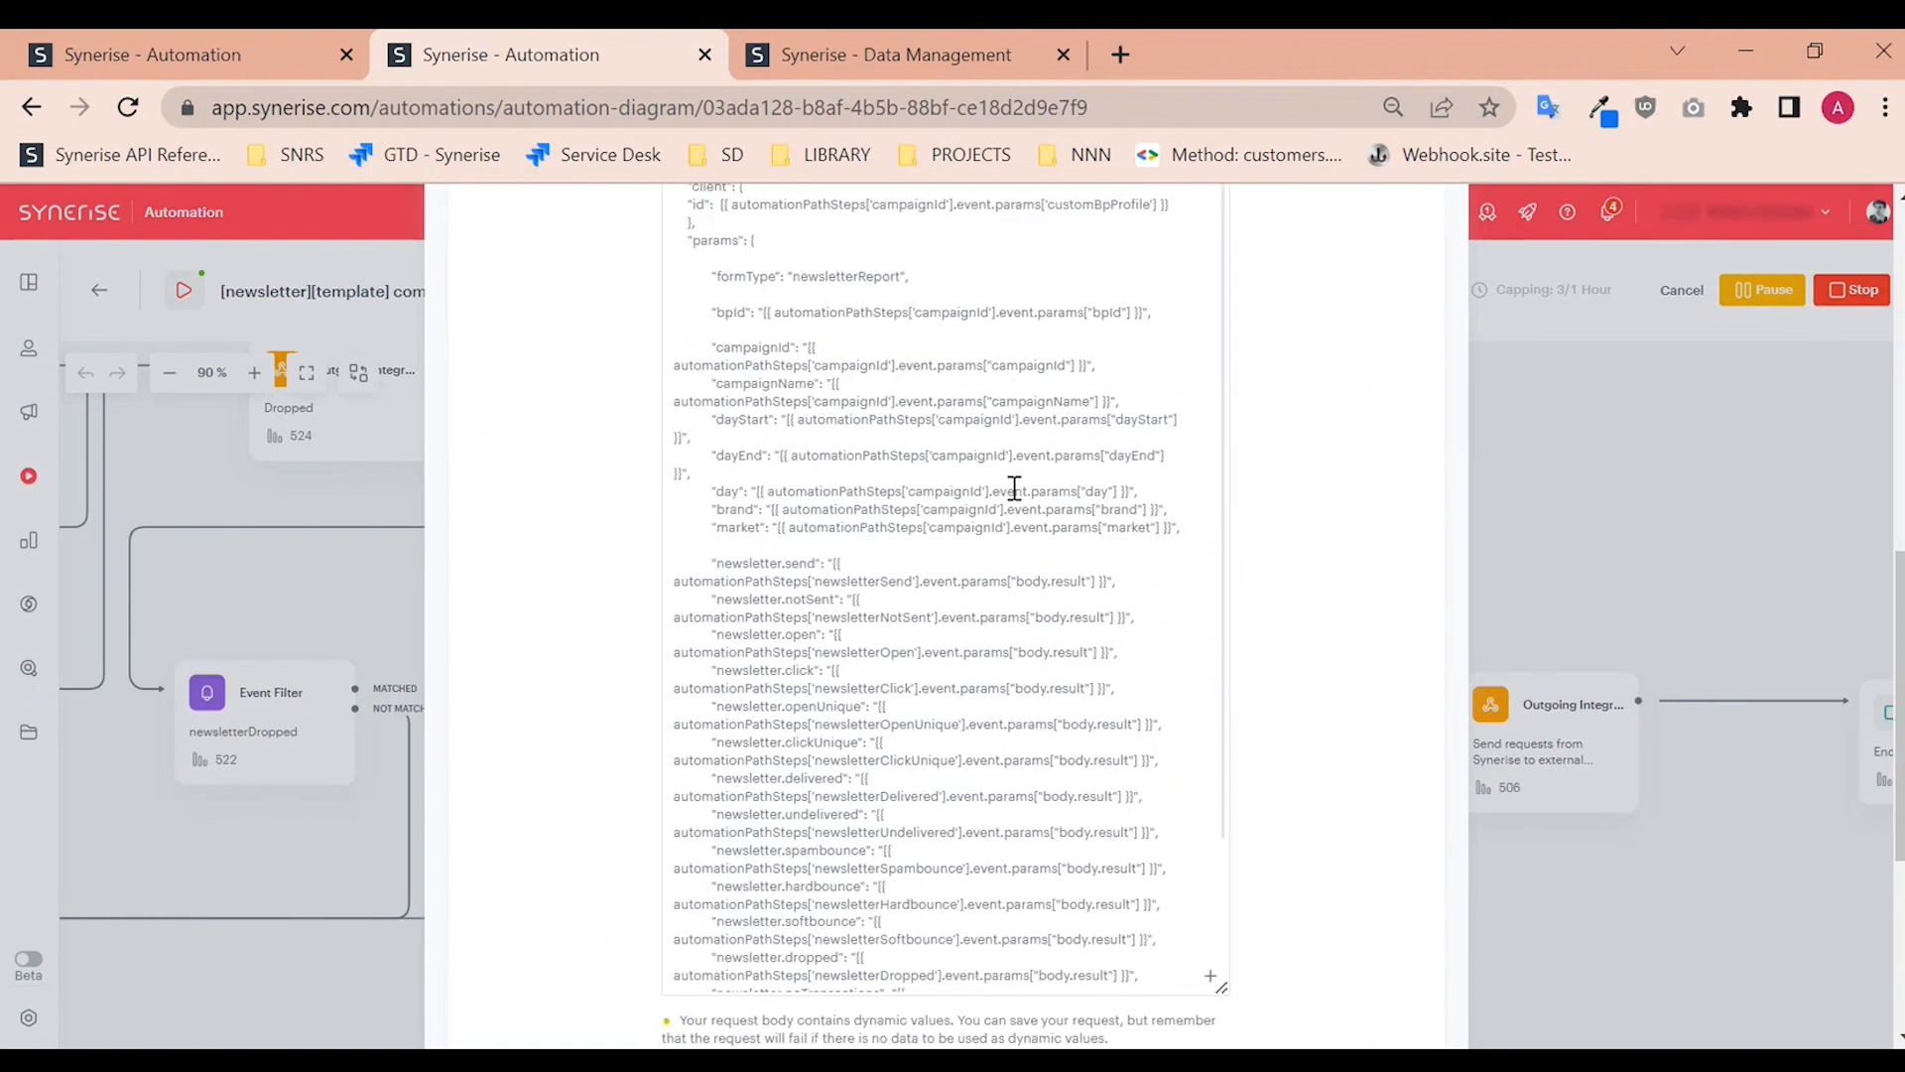
{"action": "scroll", "coordinate": [1327, 468], "scroll_direction": "up", "scroll_amount": 1}
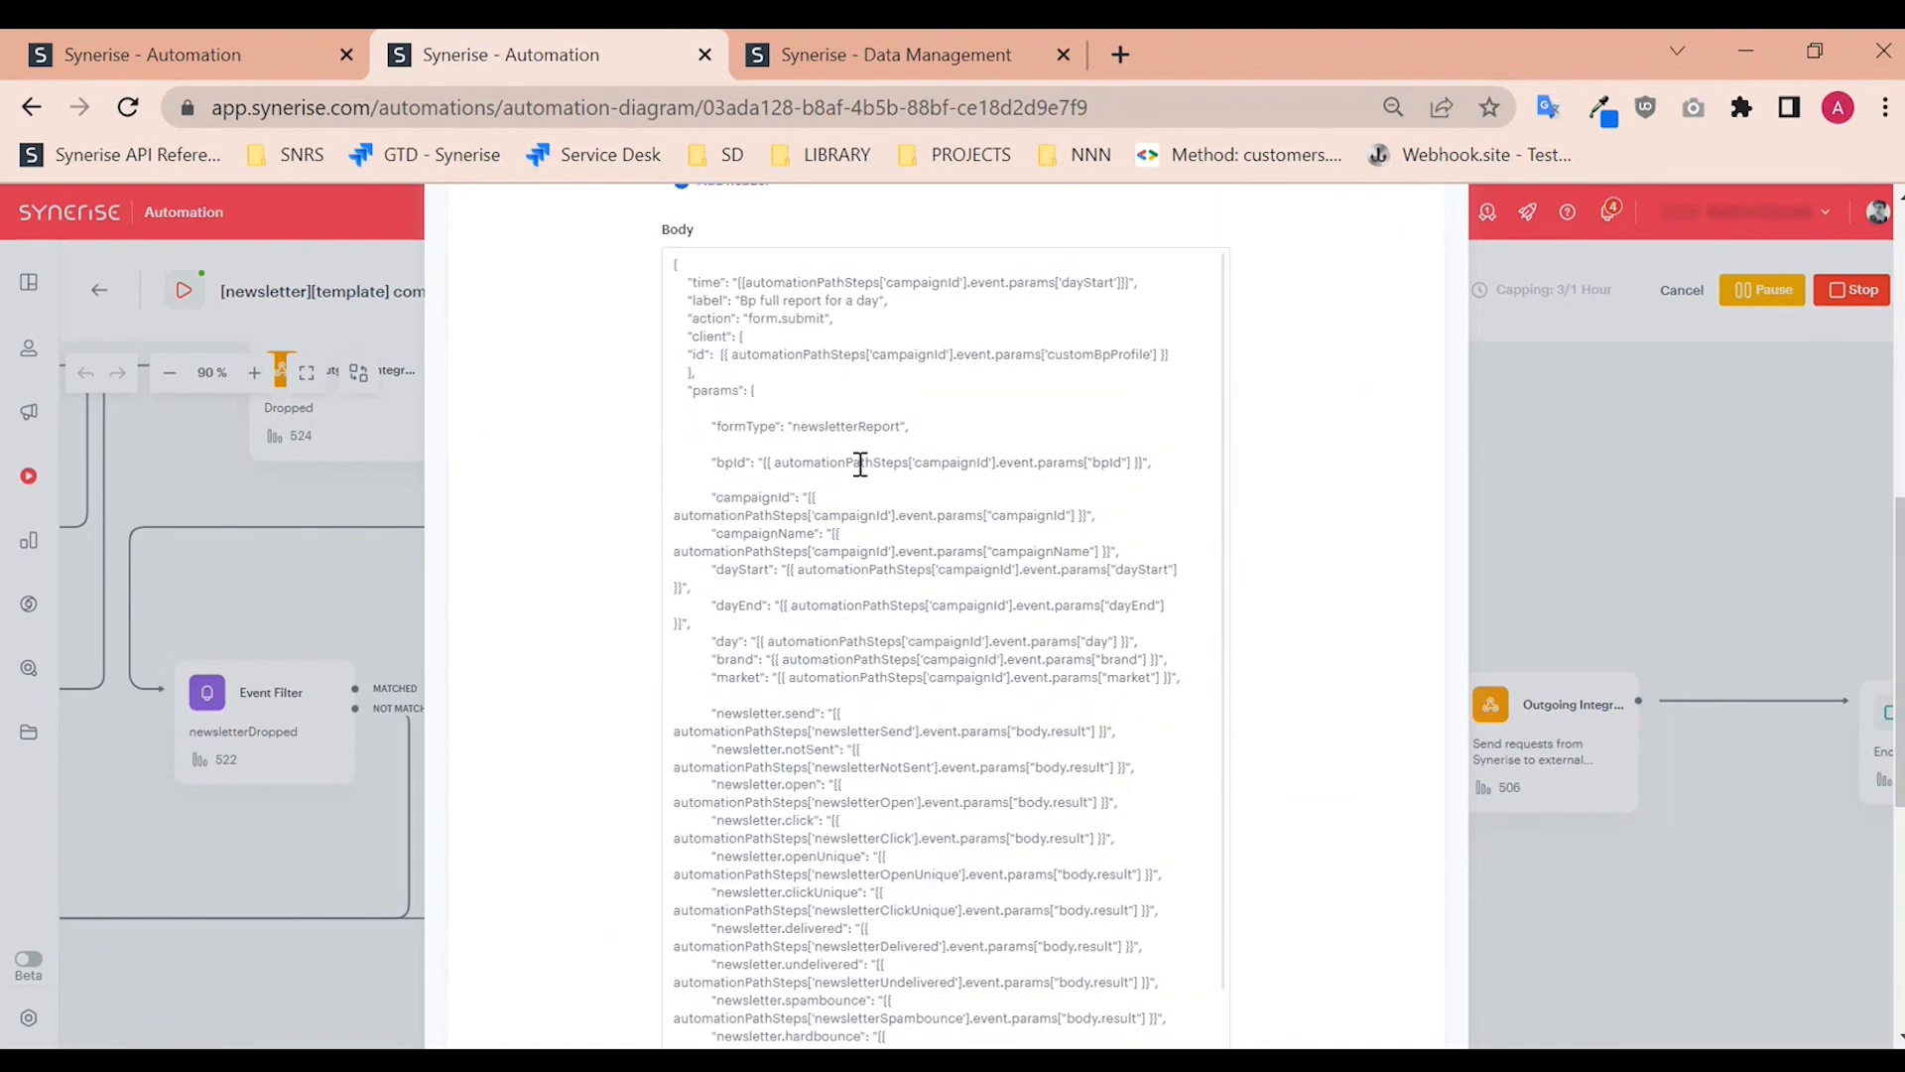
{"action": "left_click_drag", "start_coordinate": [762, 463], "coordinate": [1148, 462]}
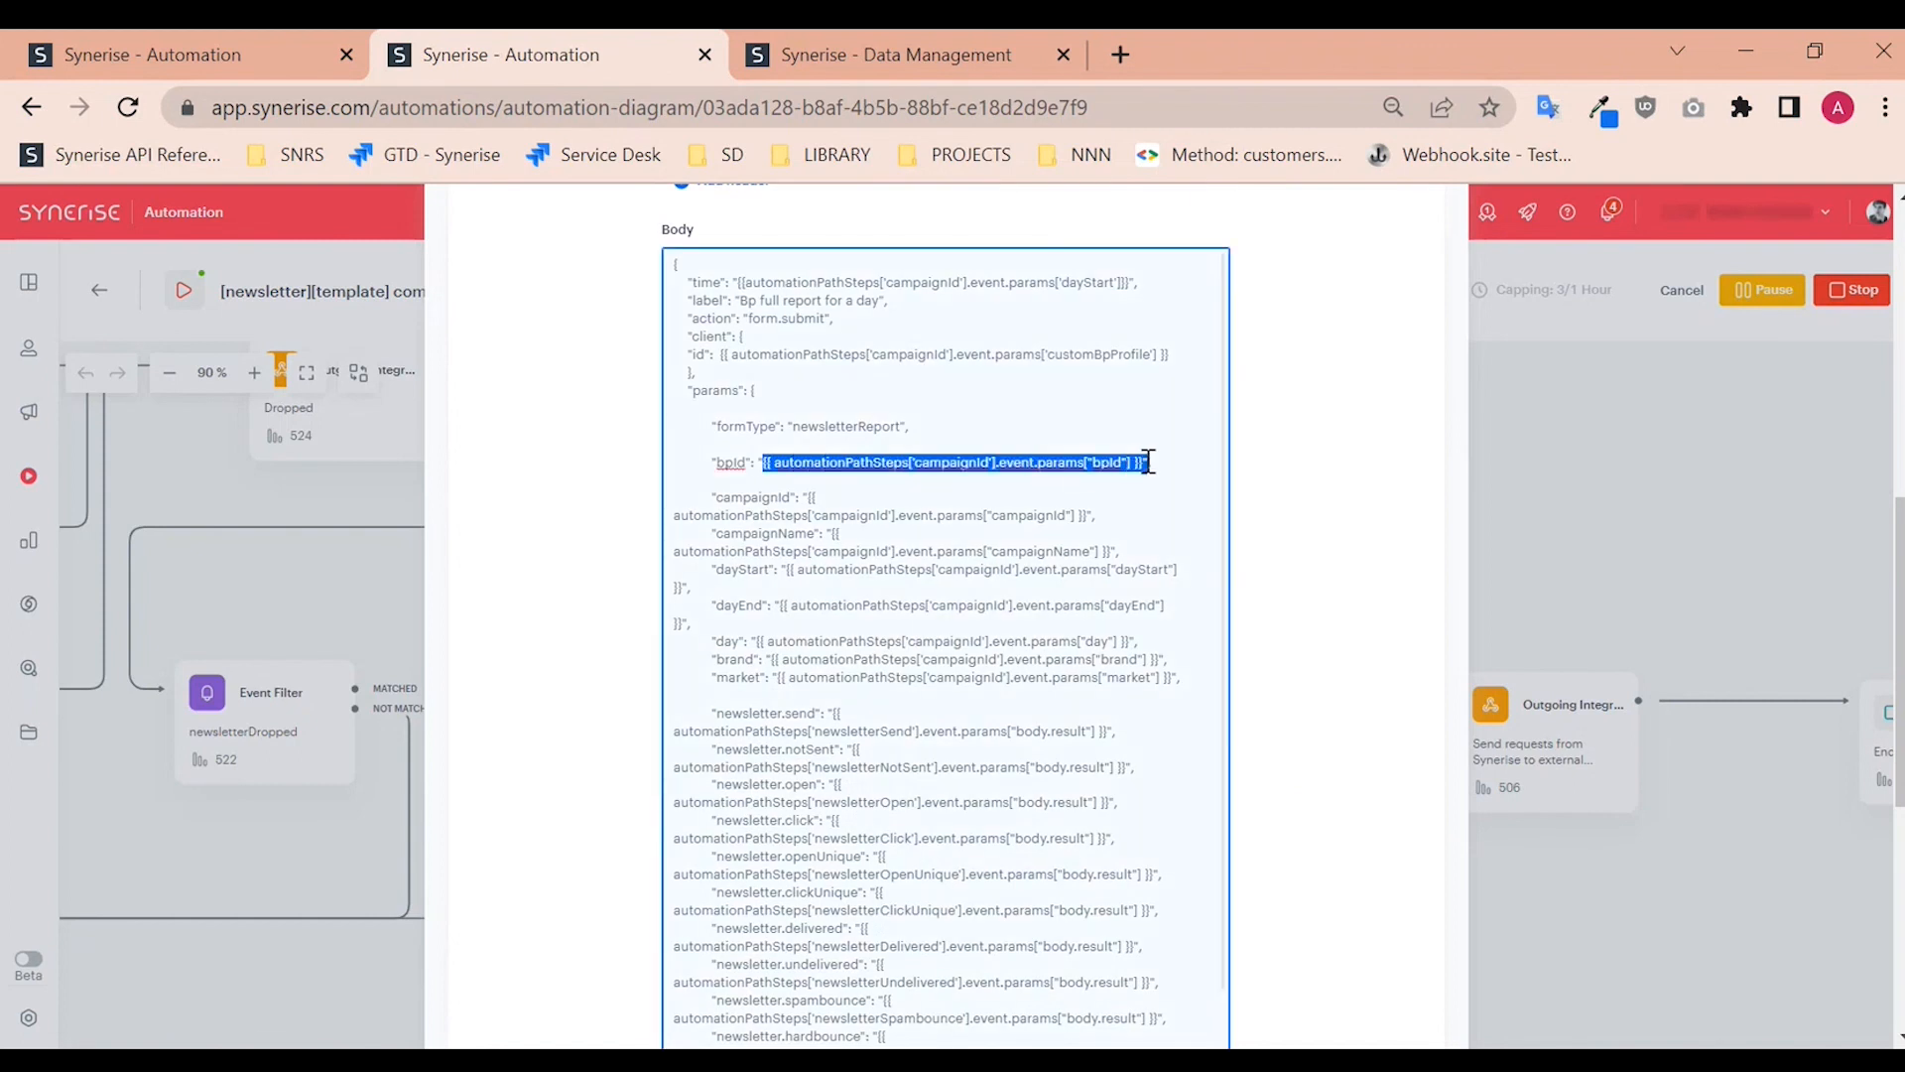
{"action": "left_click", "coordinate": [824, 608]}
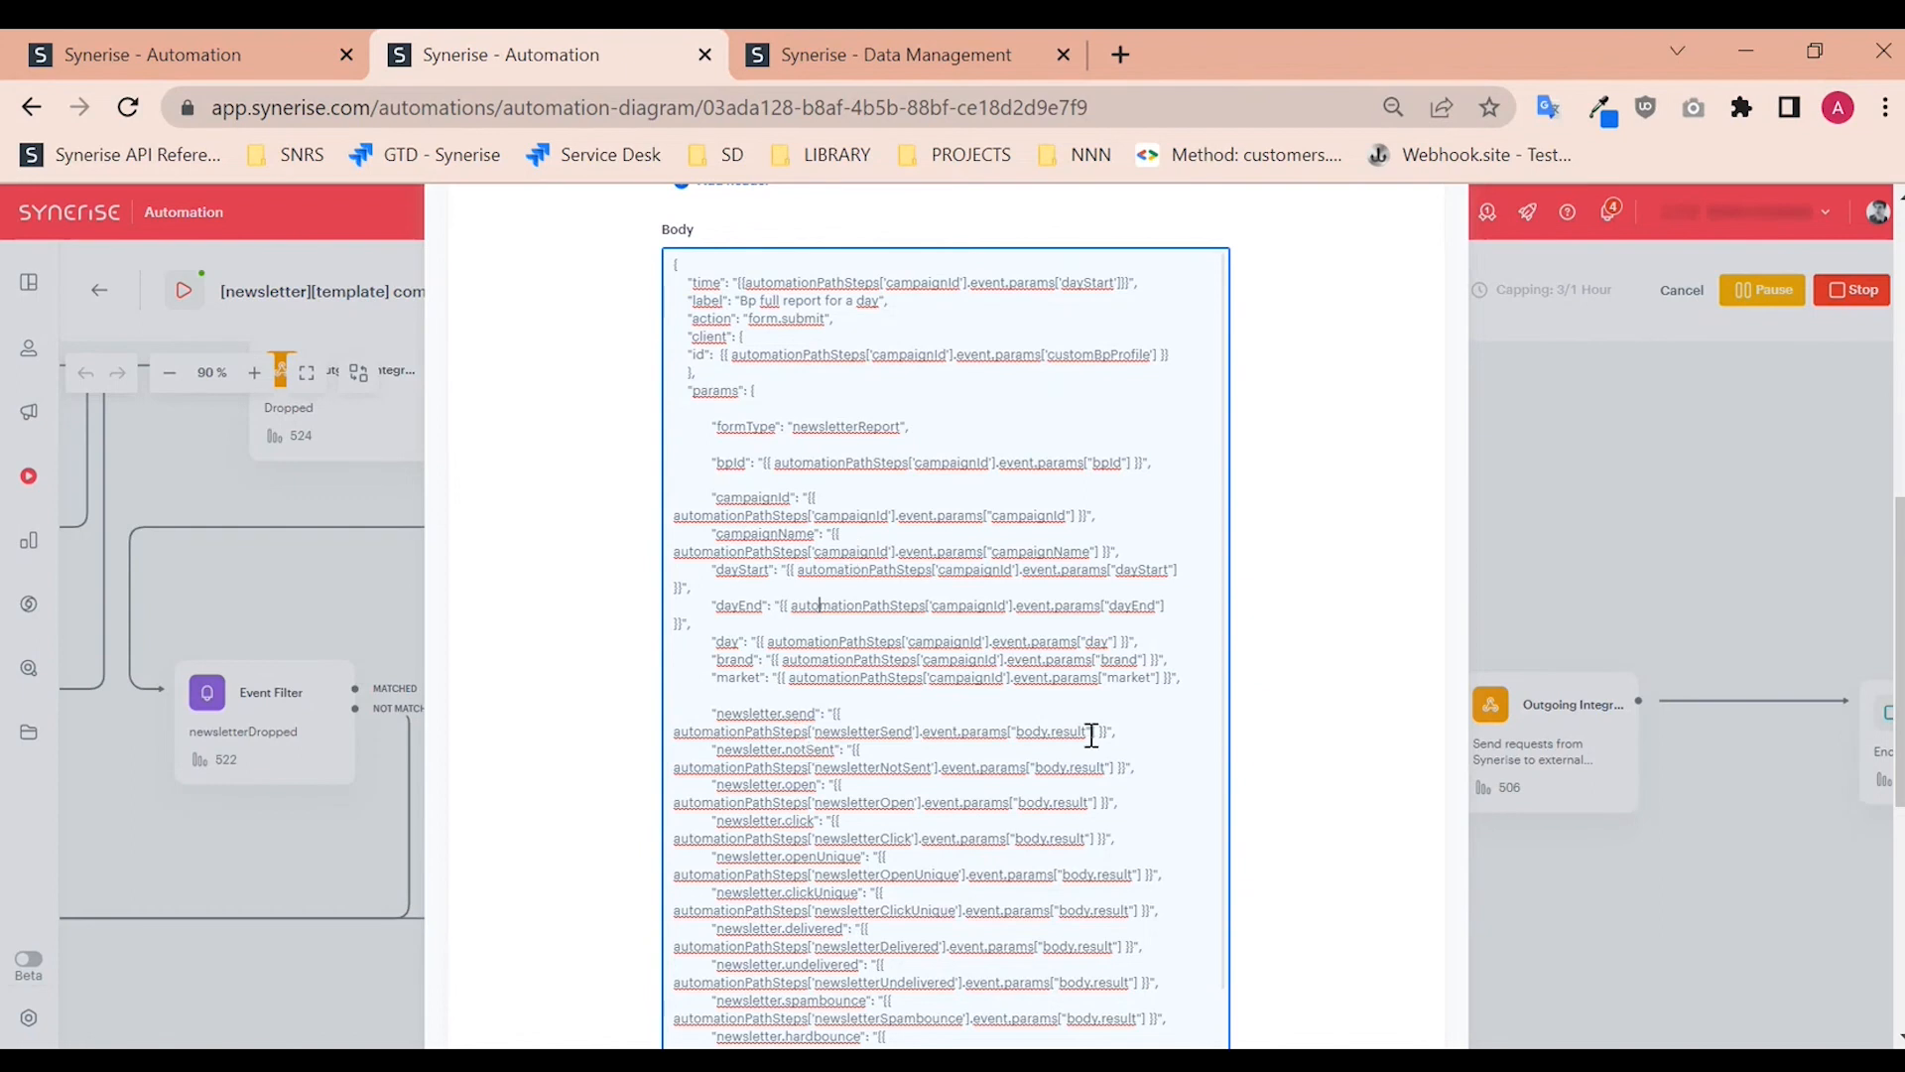
Step: Compare the newsletter.send and bpId expressions in the request body, check the remaining metric parameters and close the integration
{"action": "left_click_drag", "start_coordinate": [1103, 731], "coordinate": [836, 712]}
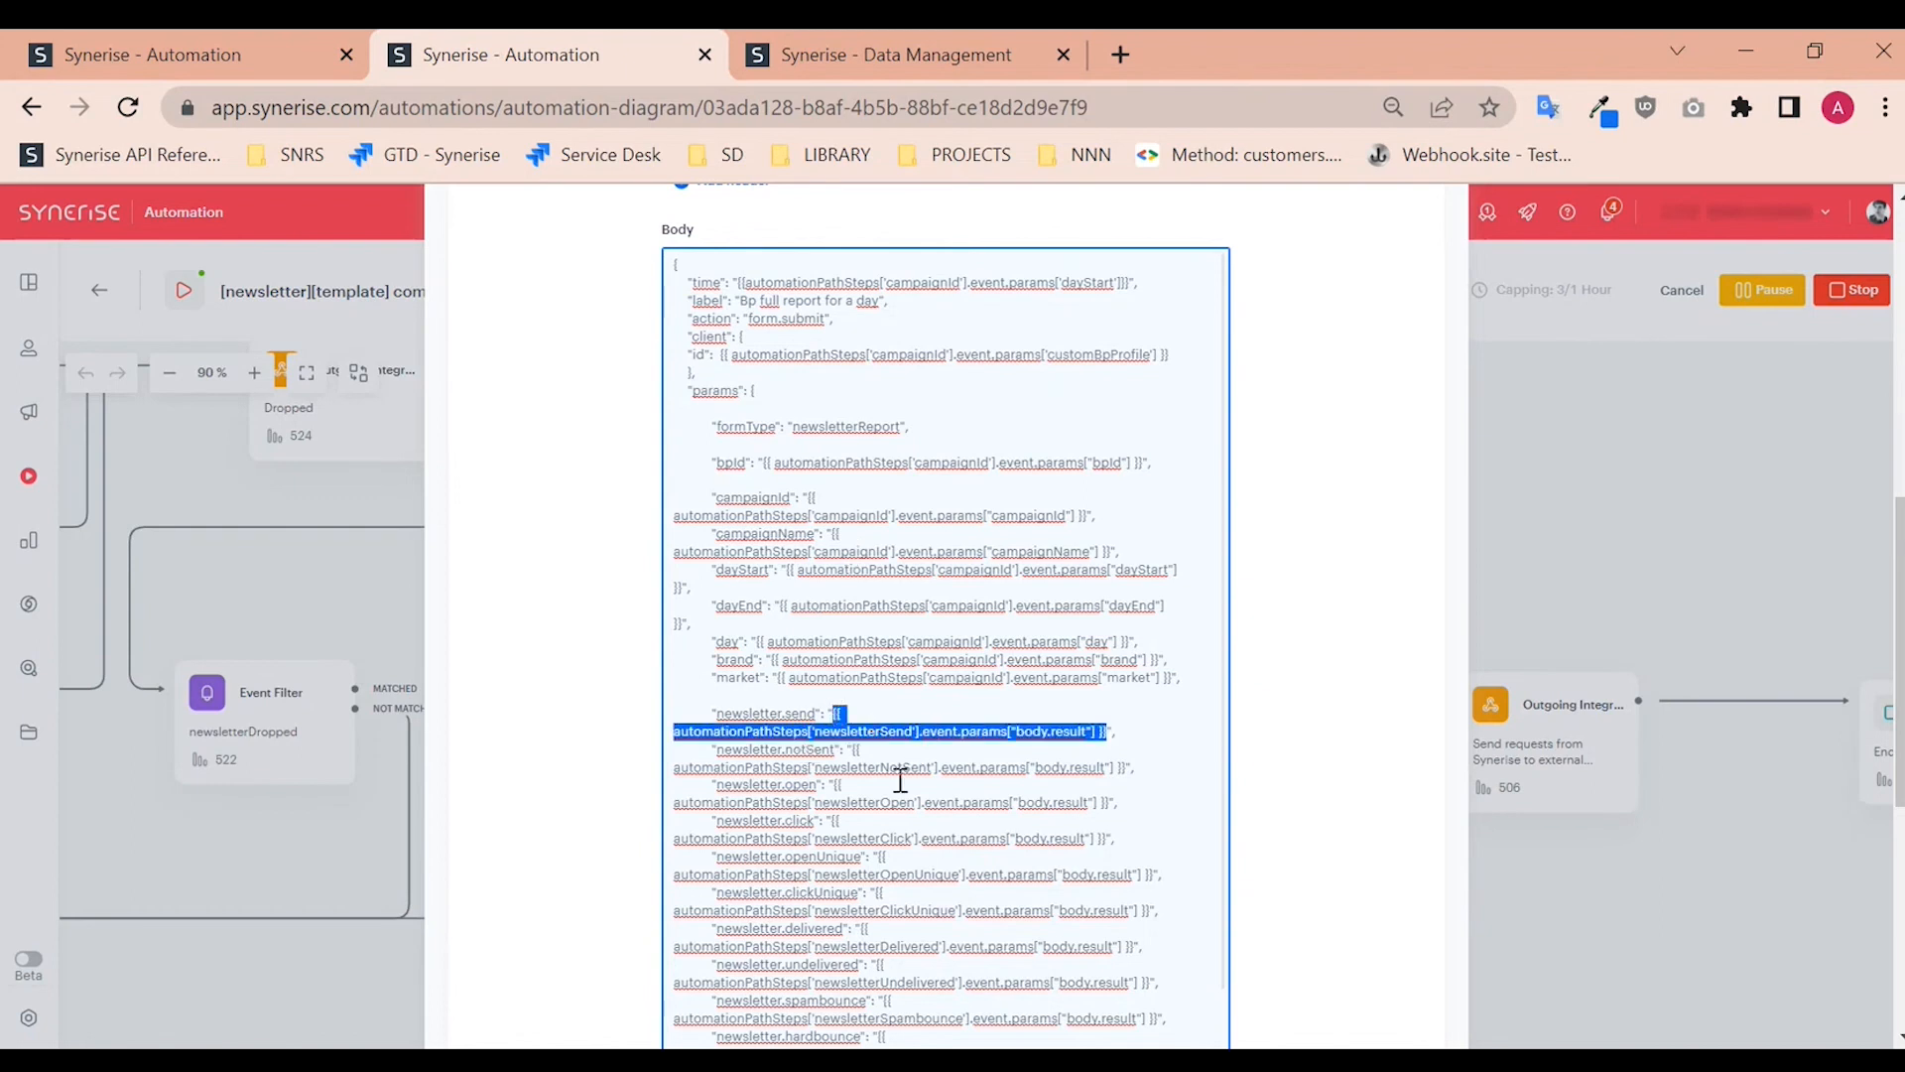
{"action": "double_click", "coordinate": [770, 462]}
{"action": "left_click_drag", "start_coordinate": [842, 467], "coordinate": [1141, 463]}
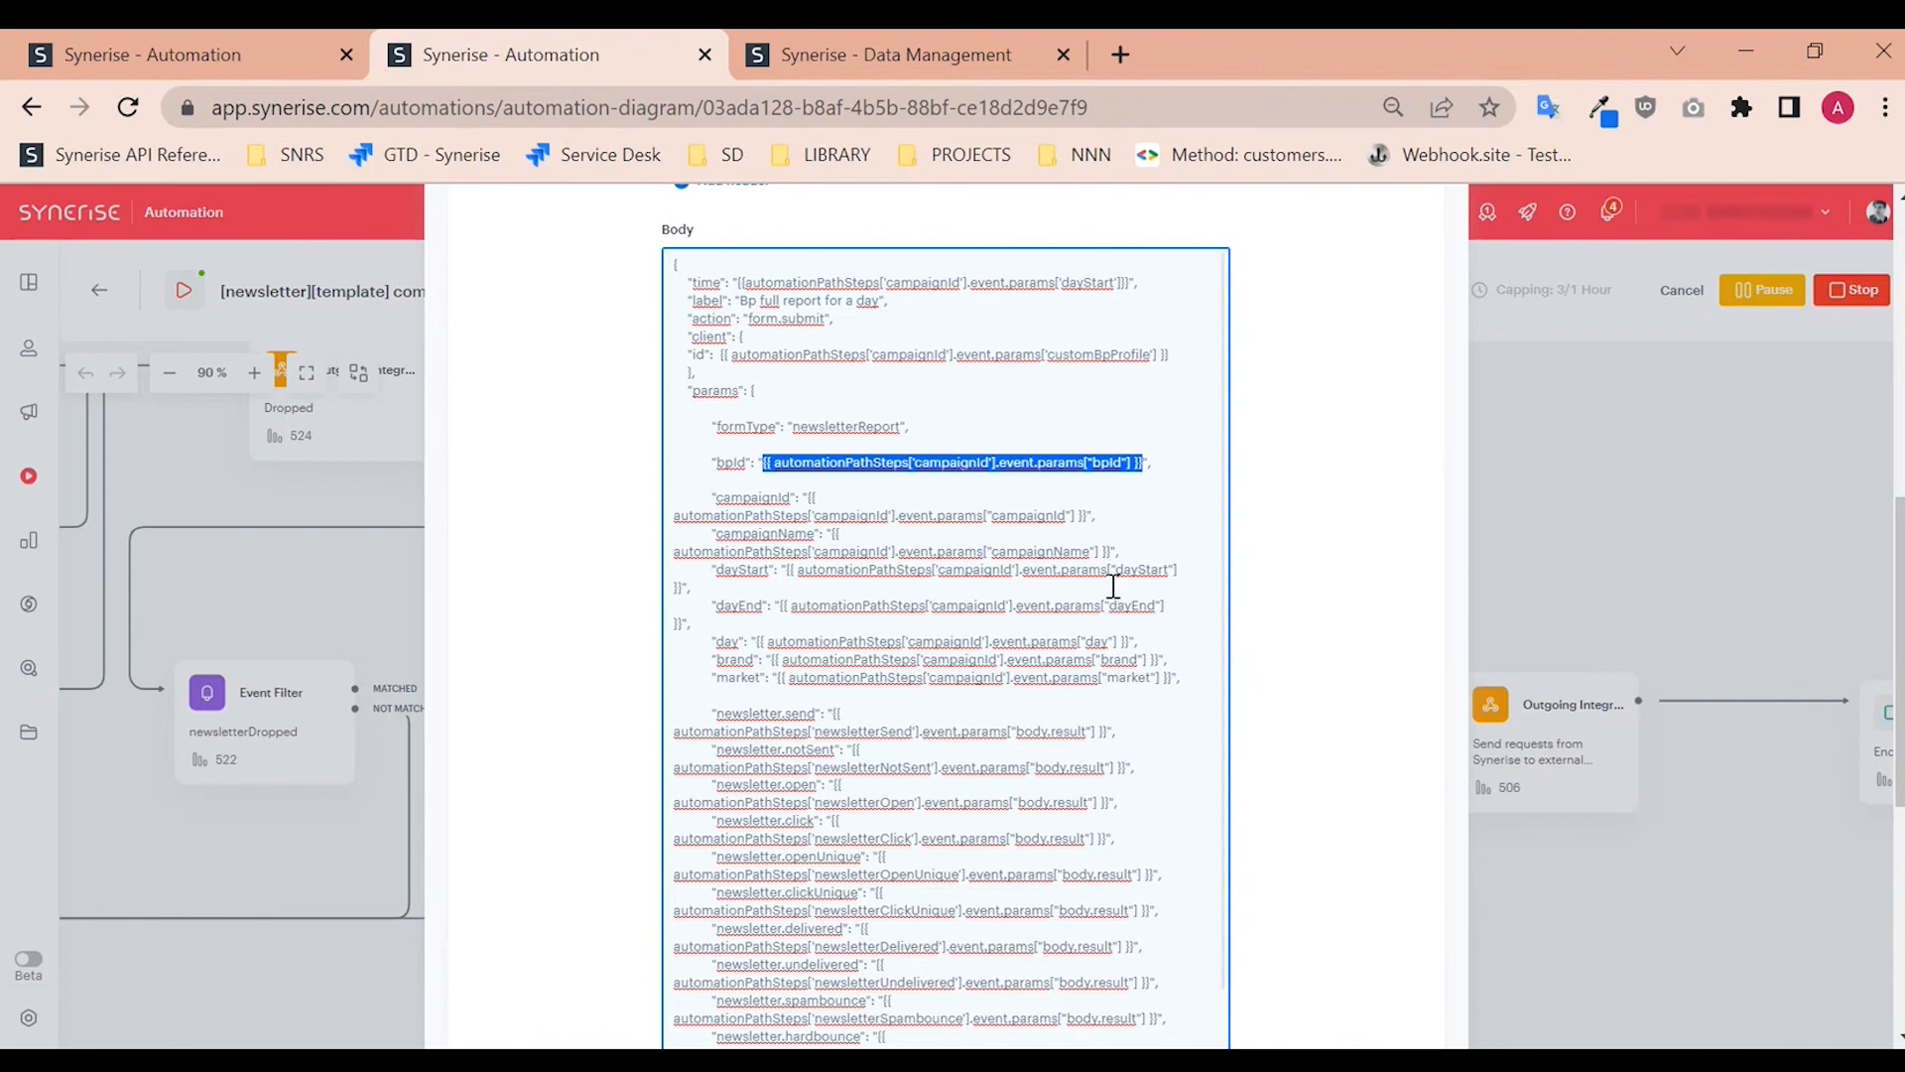
{"action": "scroll", "coordinate": [1126, 593], "scroll_direction": "down", "scroll_amount": 2}
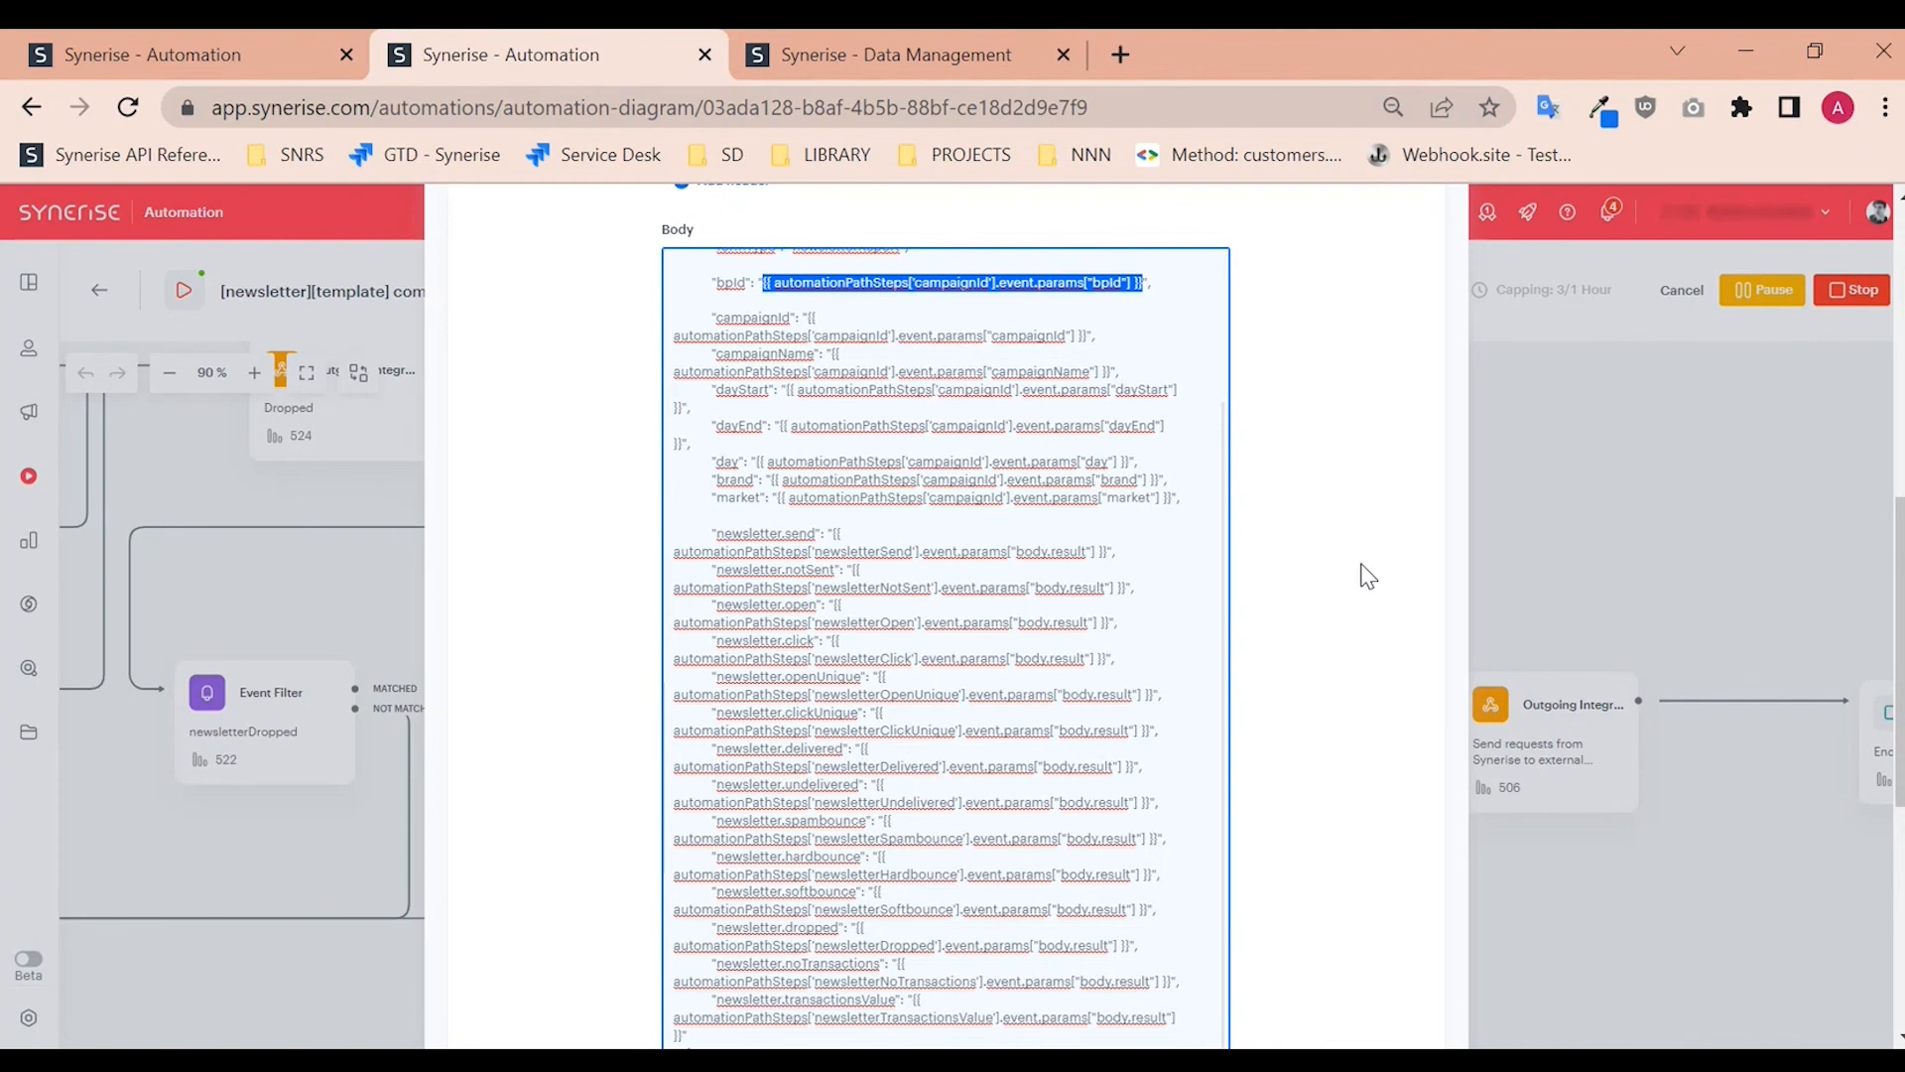
{"action": "left_click", "coordinate": [1609, 579]}
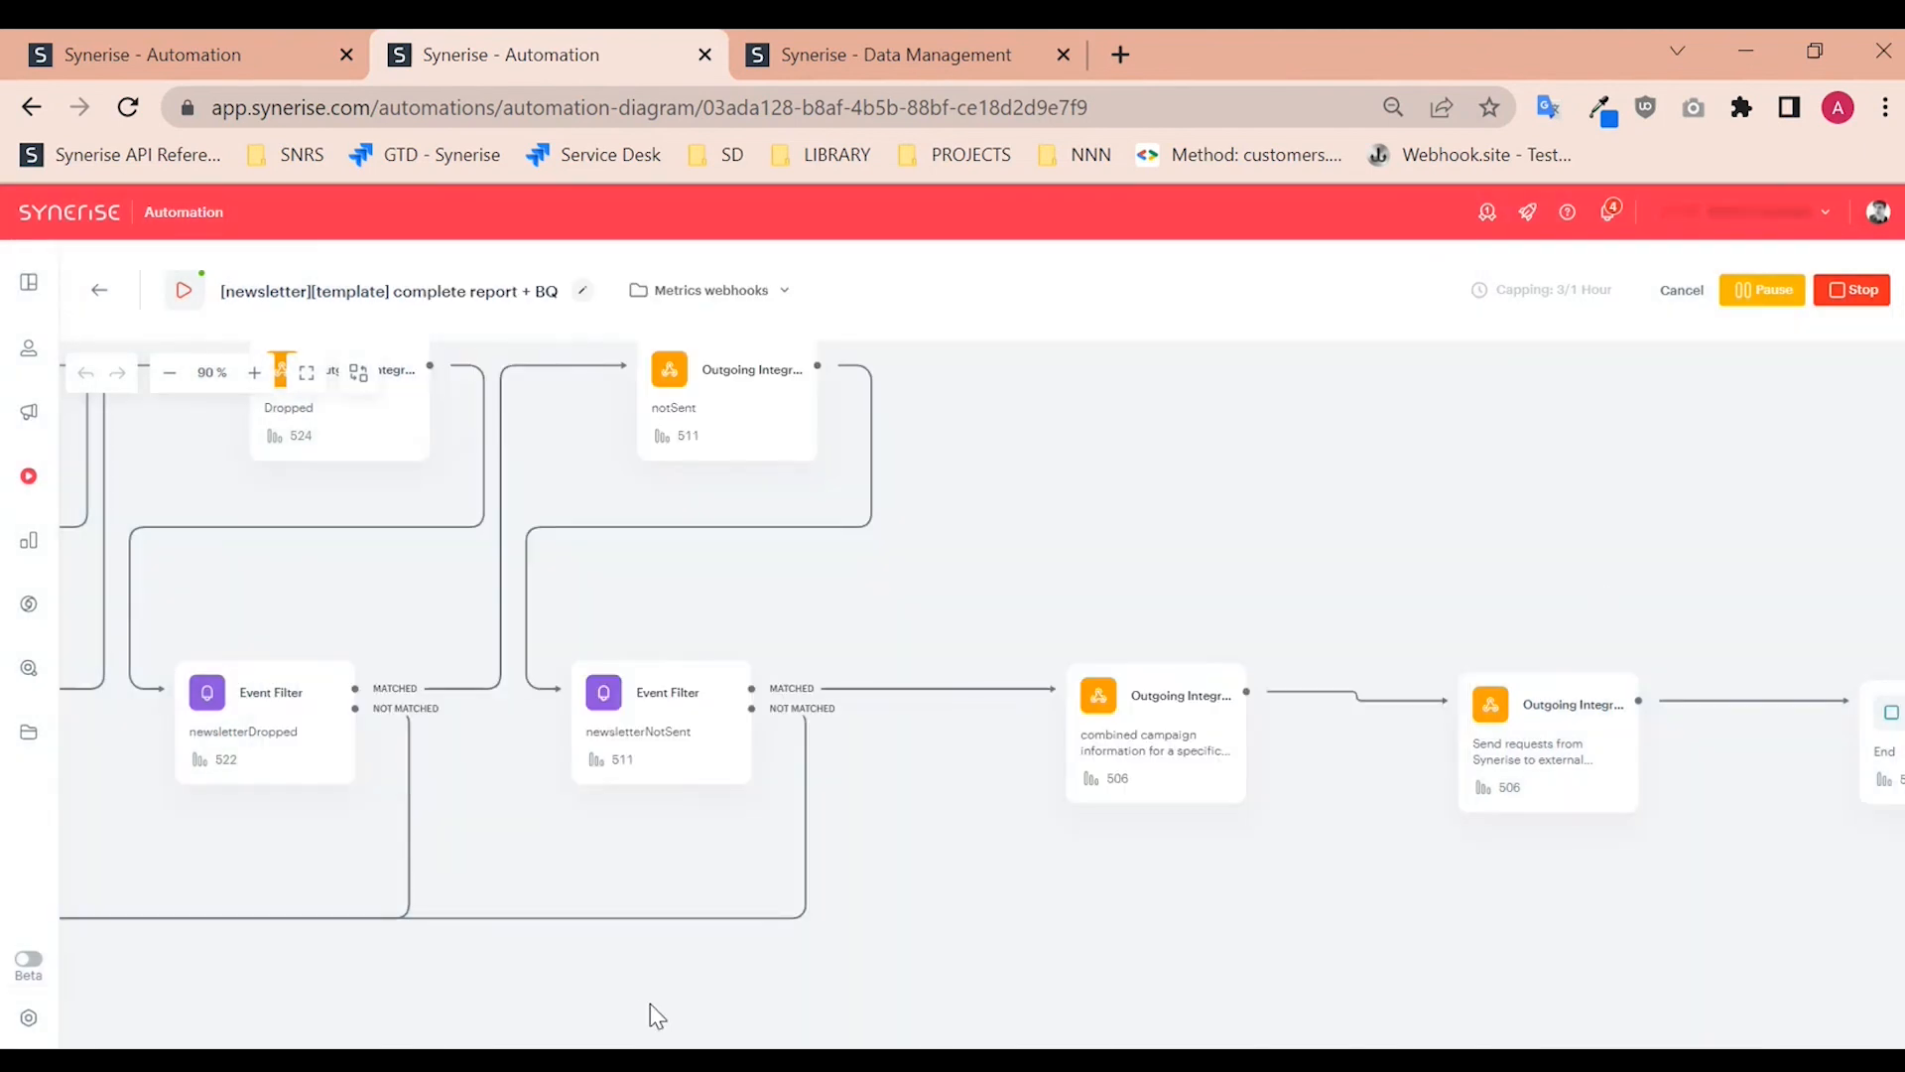
Step: Review the template workflow's metric branches and merge paths at 50% zoom, and return to the newsletterMetrics catalog
{"action": "left_click", "coordinate": [170, 372]}
{"action": "left_click", "coordinate": [170, 372]}
{"action": "left_click", "coordinate": [170, 372]}
{"action": "left_click", "coordinate": [170, 373]}
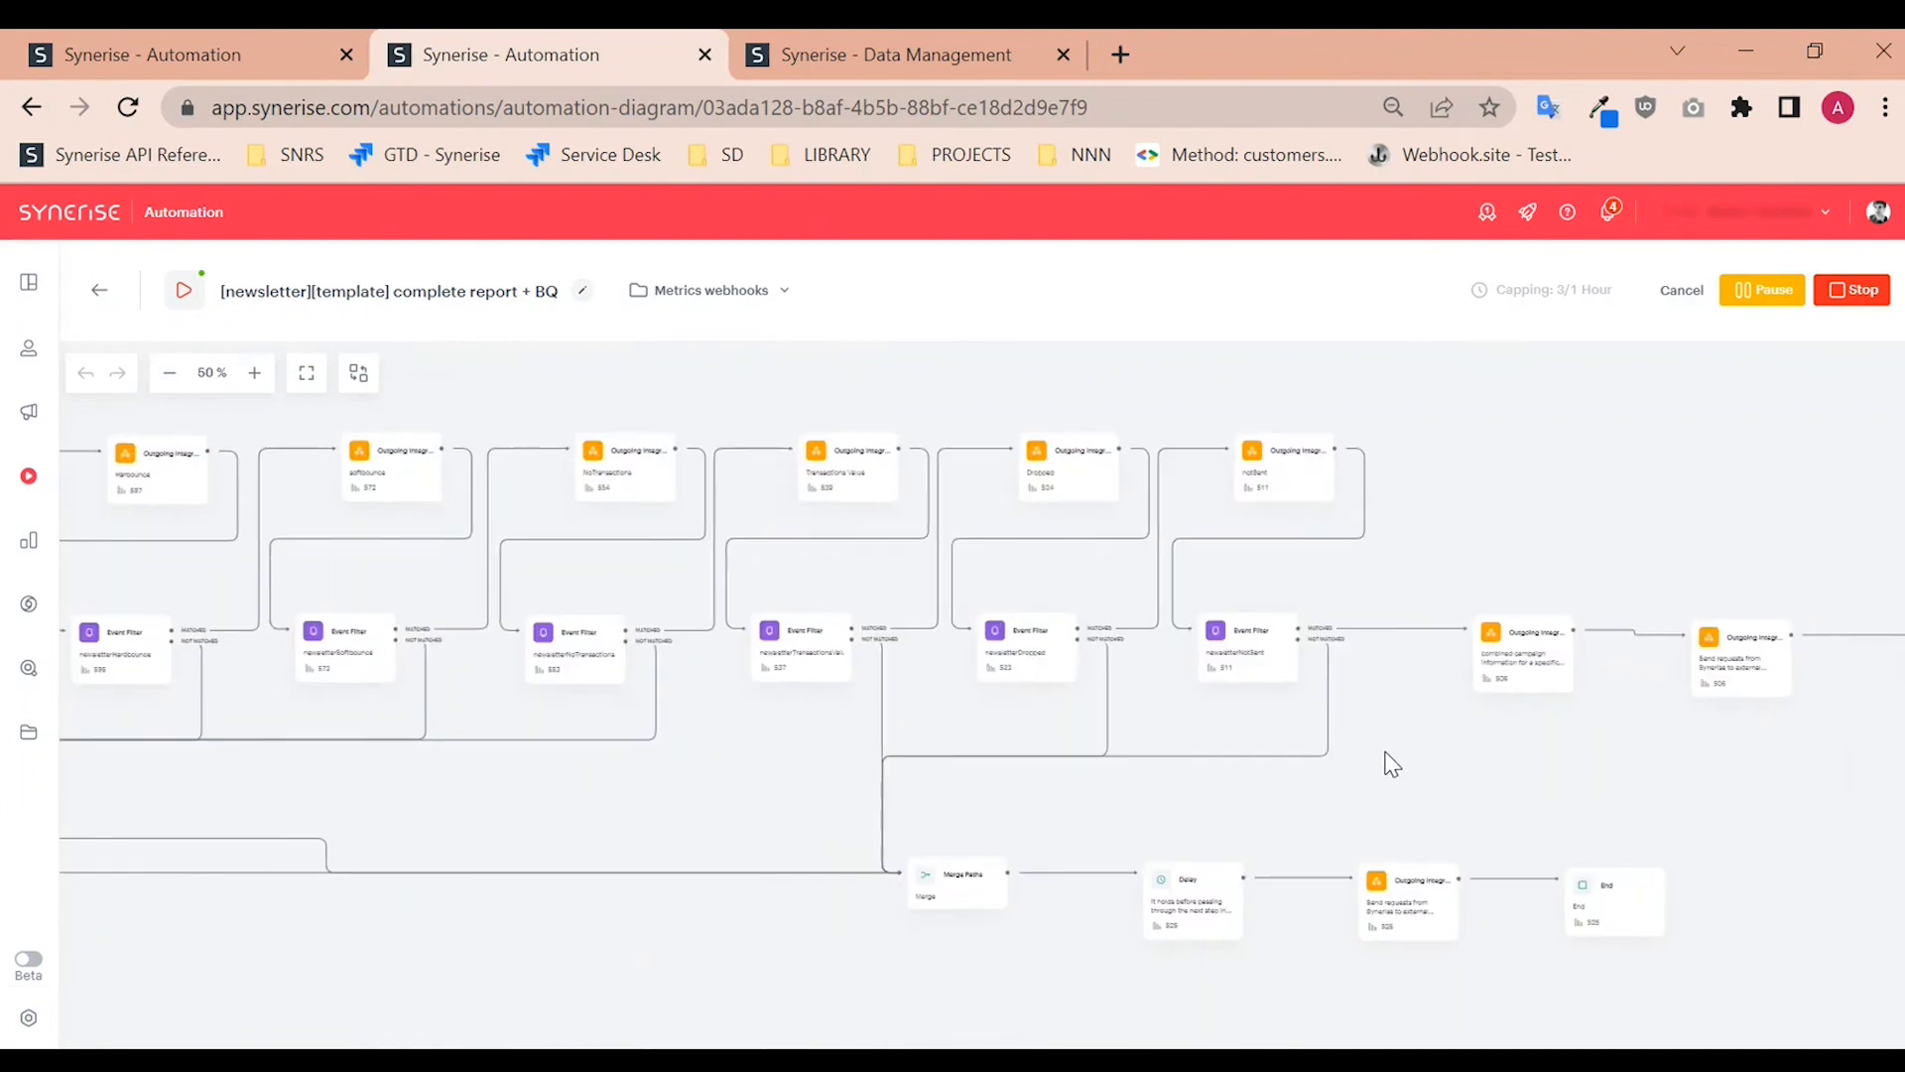
{"action": "left_click_drag", "start_coordinate": [1433, 744], "coordinate": [1414, 756]}
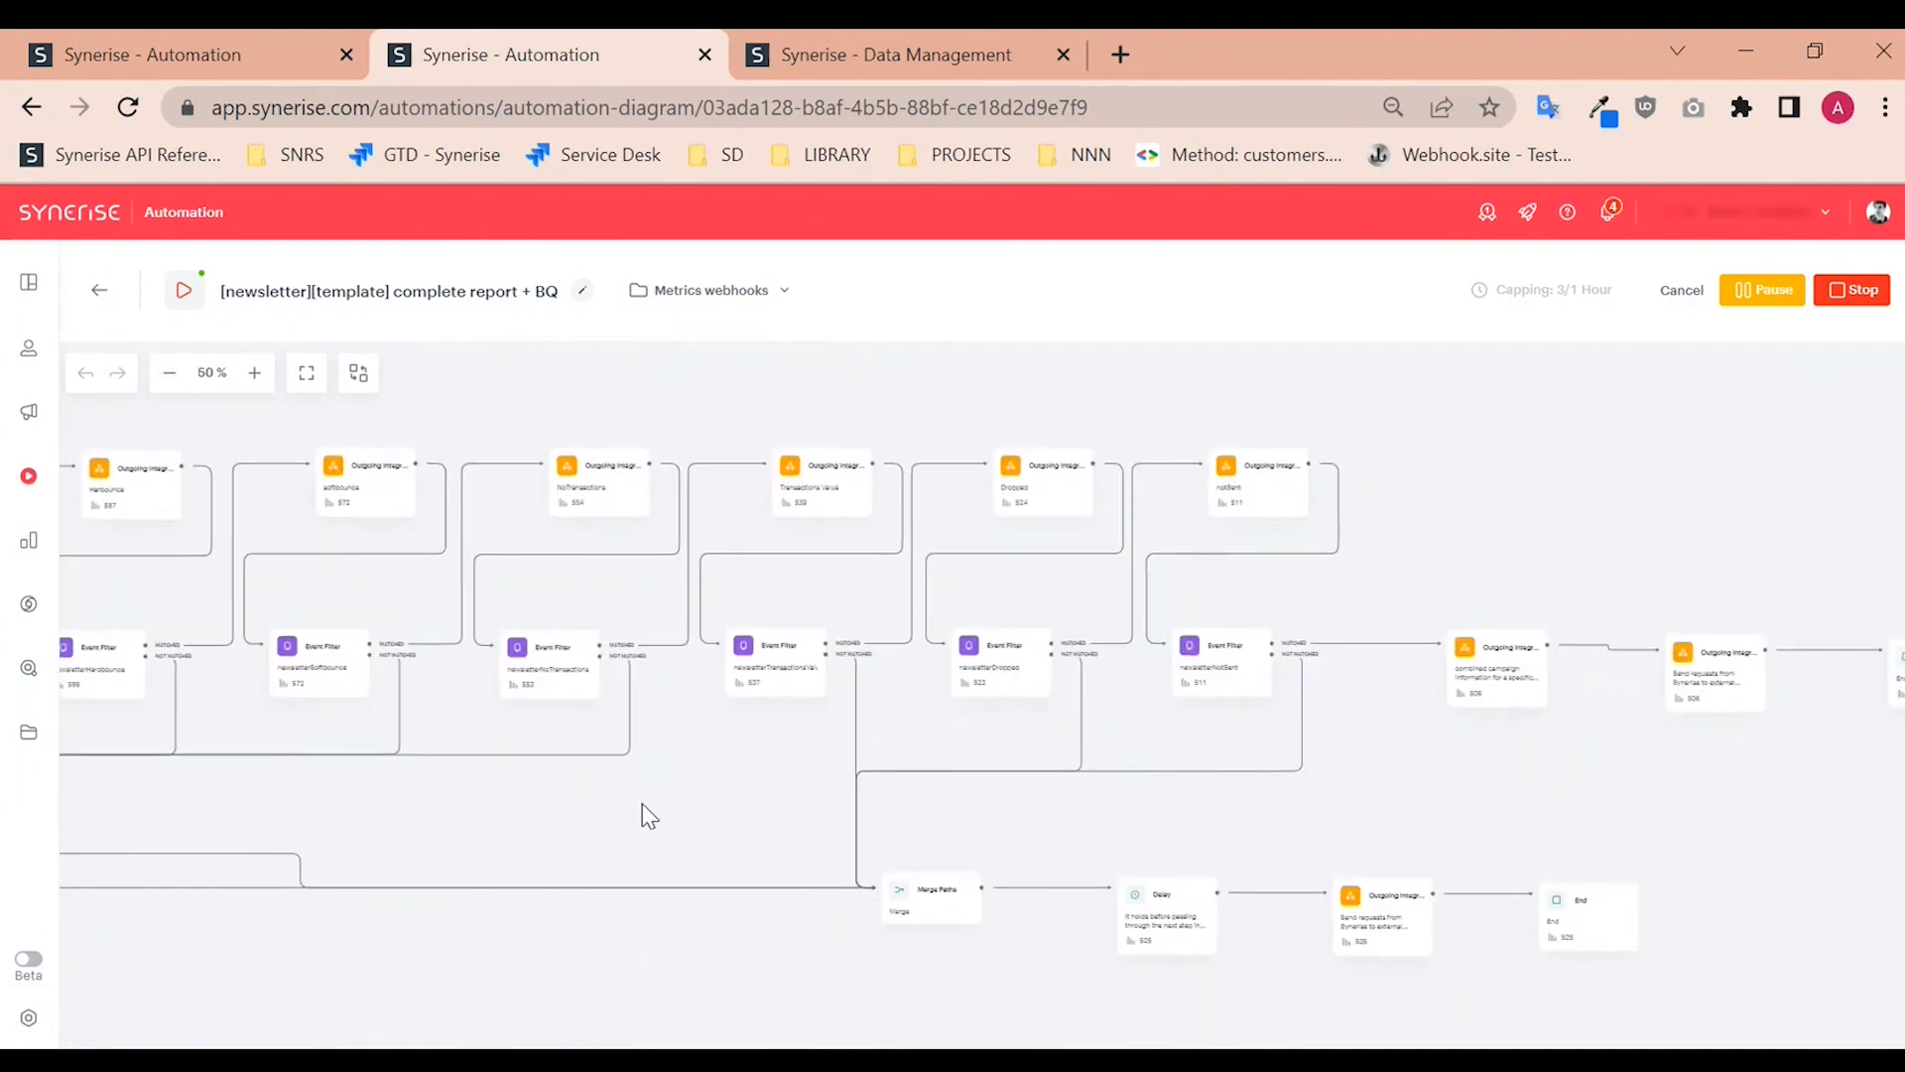
{"action": "left_click_drag", "start_coordinate": [532, 834], "coordinate": [1195, 841]}
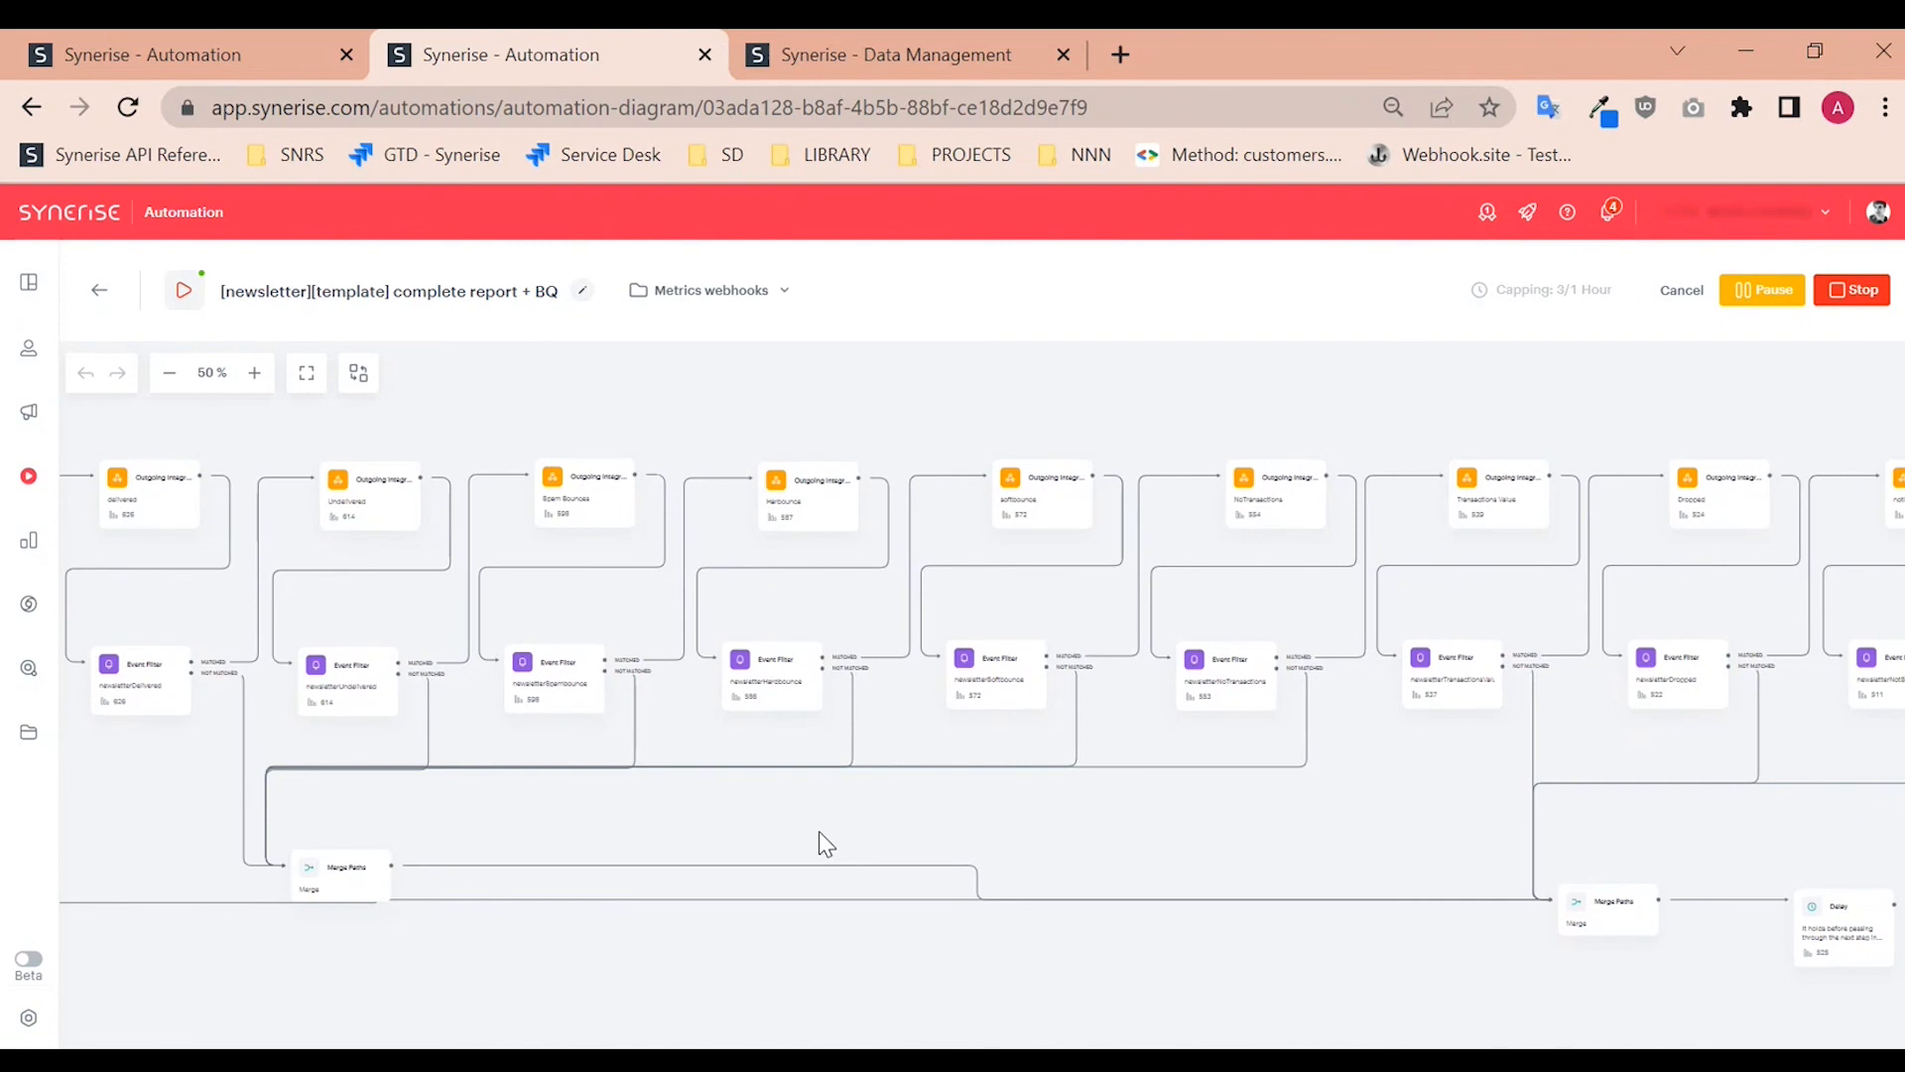
{"action": "left_click_drag", "start_coordinate": [213, 791], "coordinate": [845, 800]}
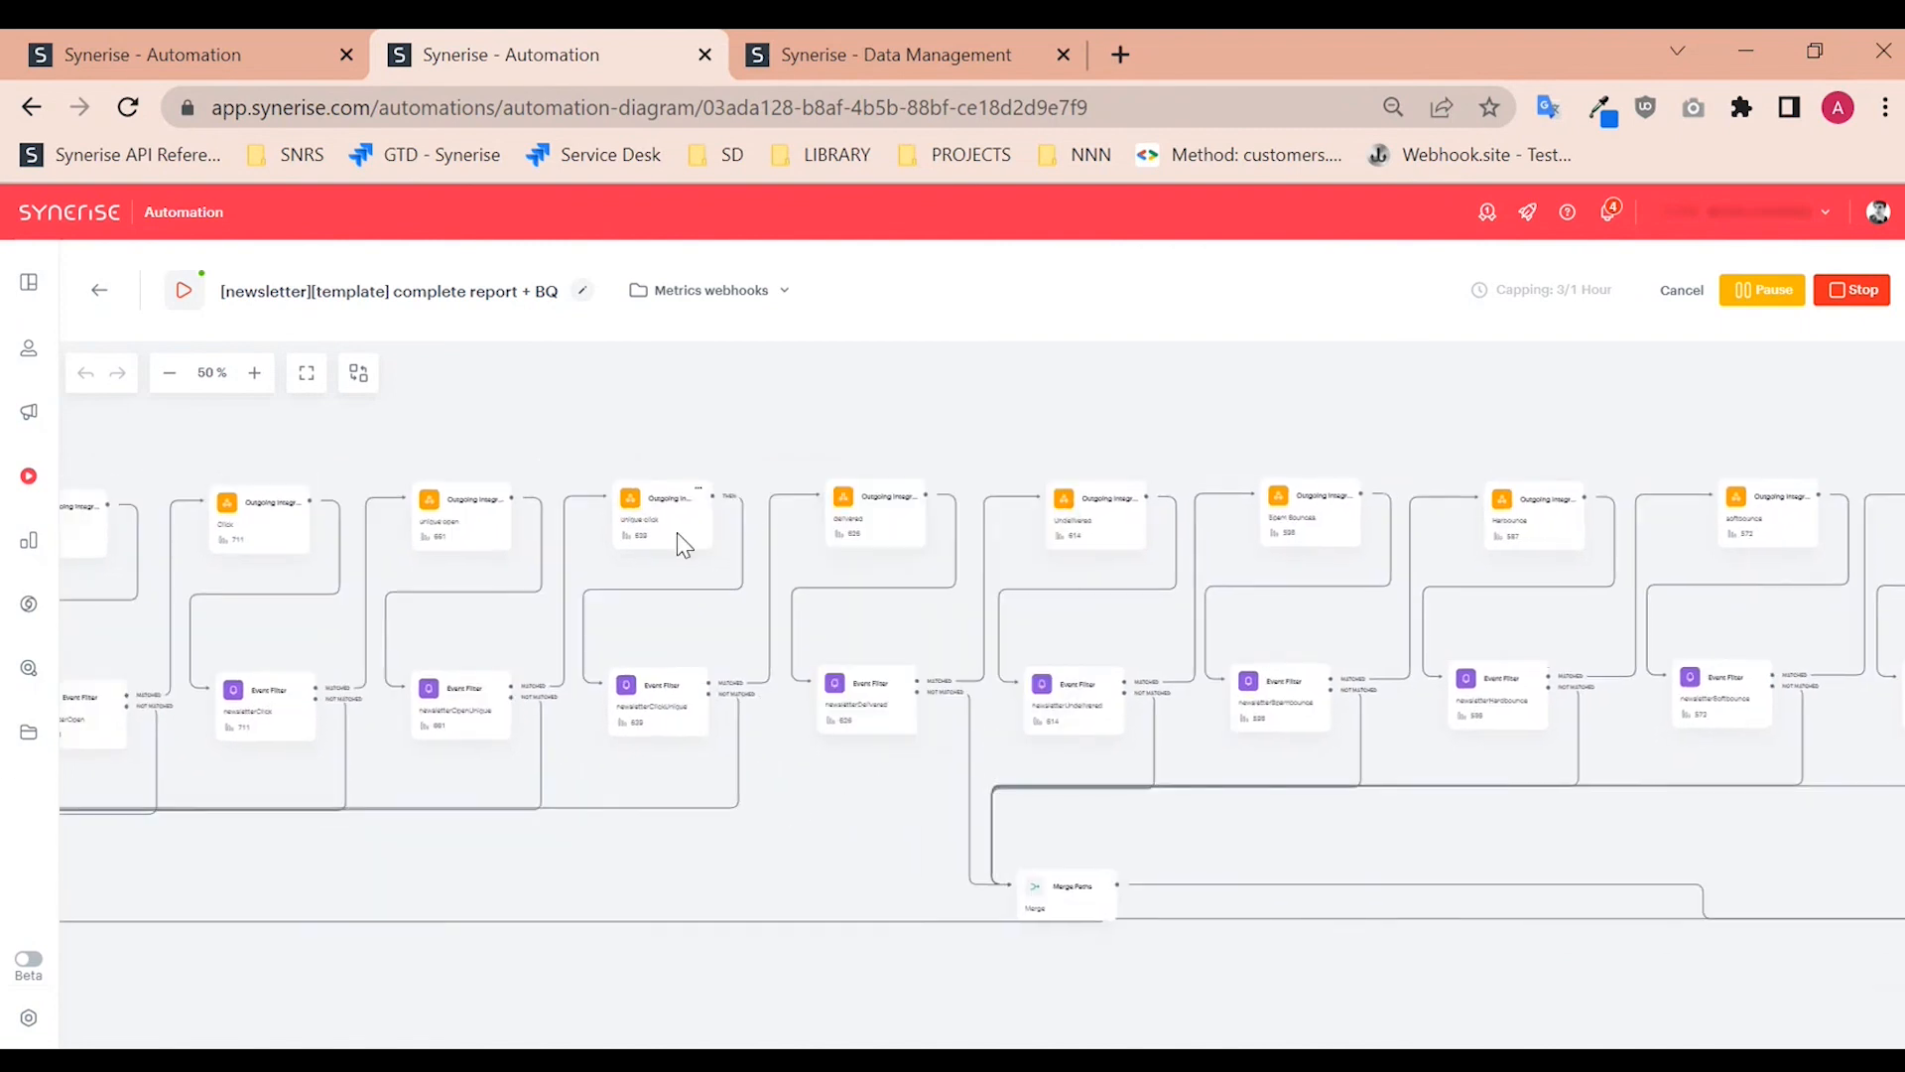
{"action": "left_click", "coordinate": [795, 55]}
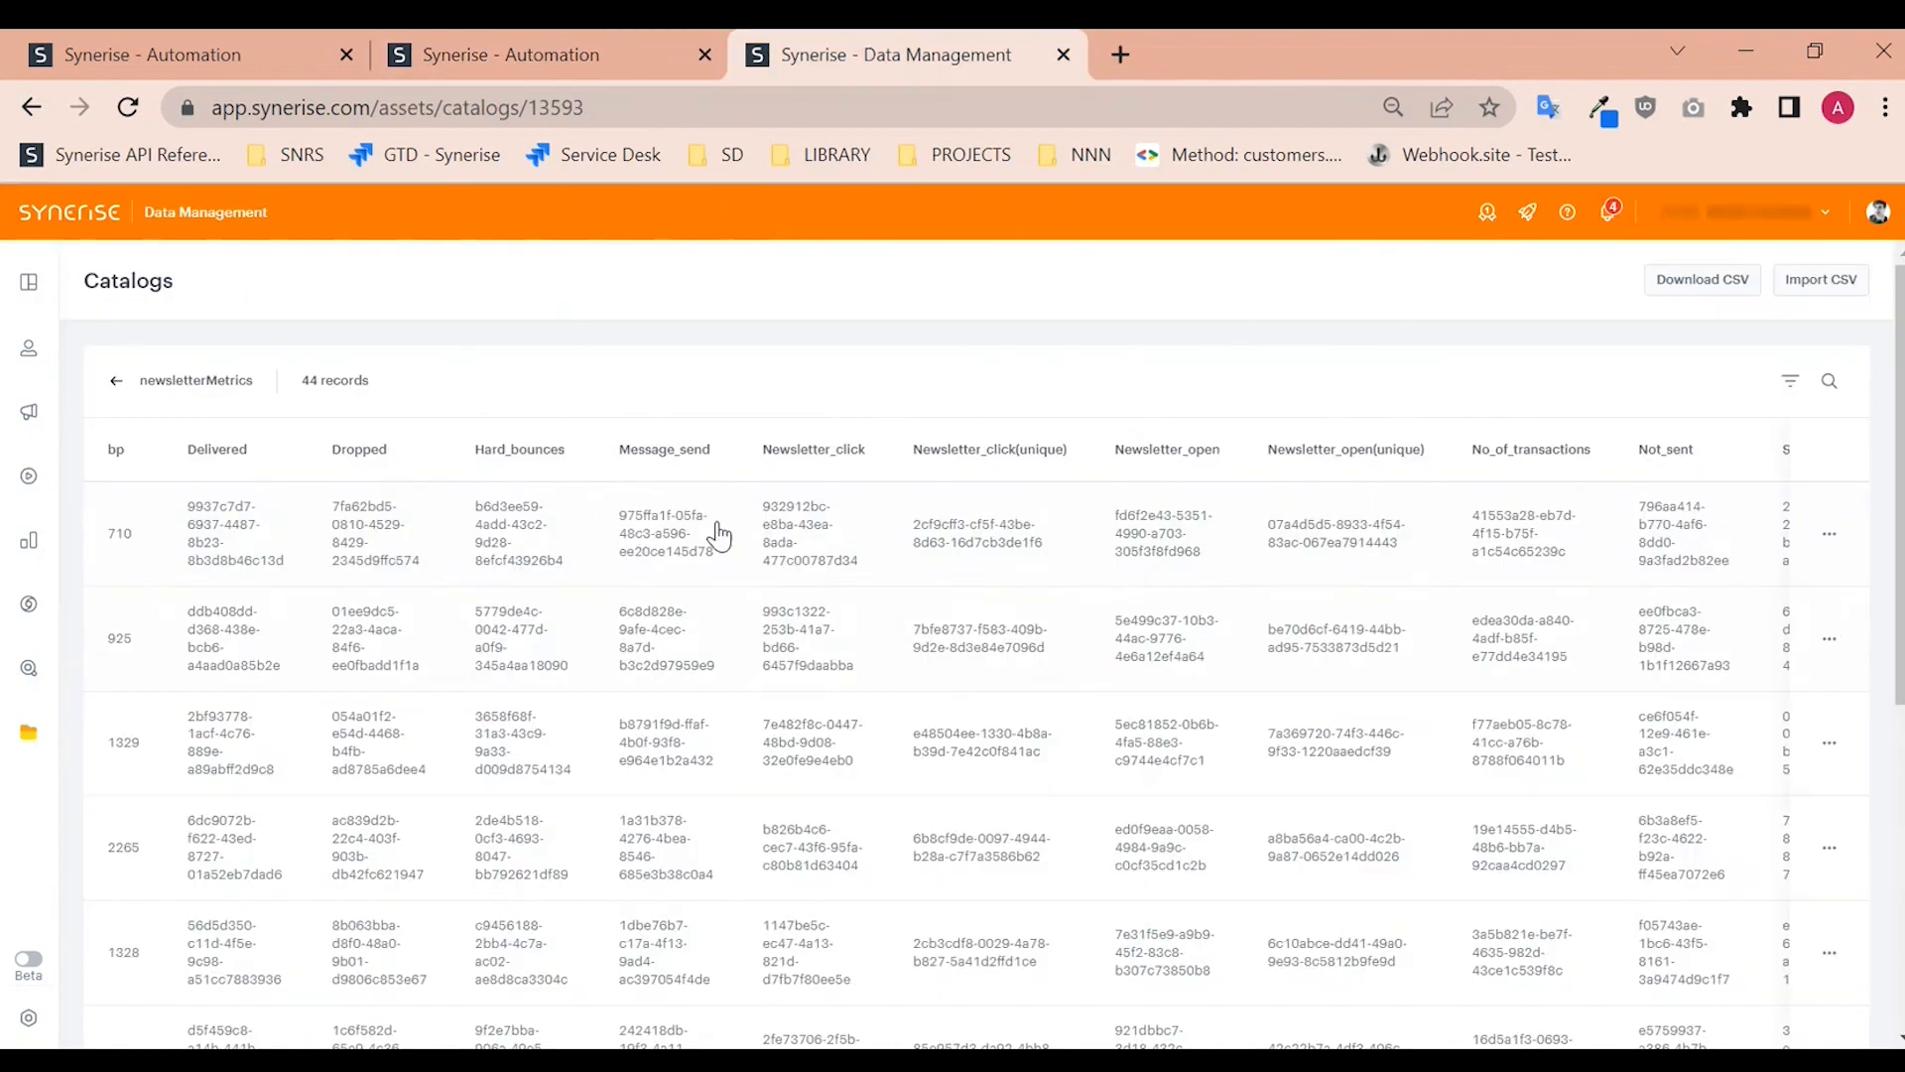
Step: Open the newsletterMetrics record for bp 710, examine the metric identifiers assigned to it and close the record
{"action": "left_click_drag", "start_coordinate": [616, 513], "coordinate": [723, 565]}
{"action": "left_click", "coordinate": [723, 565]}
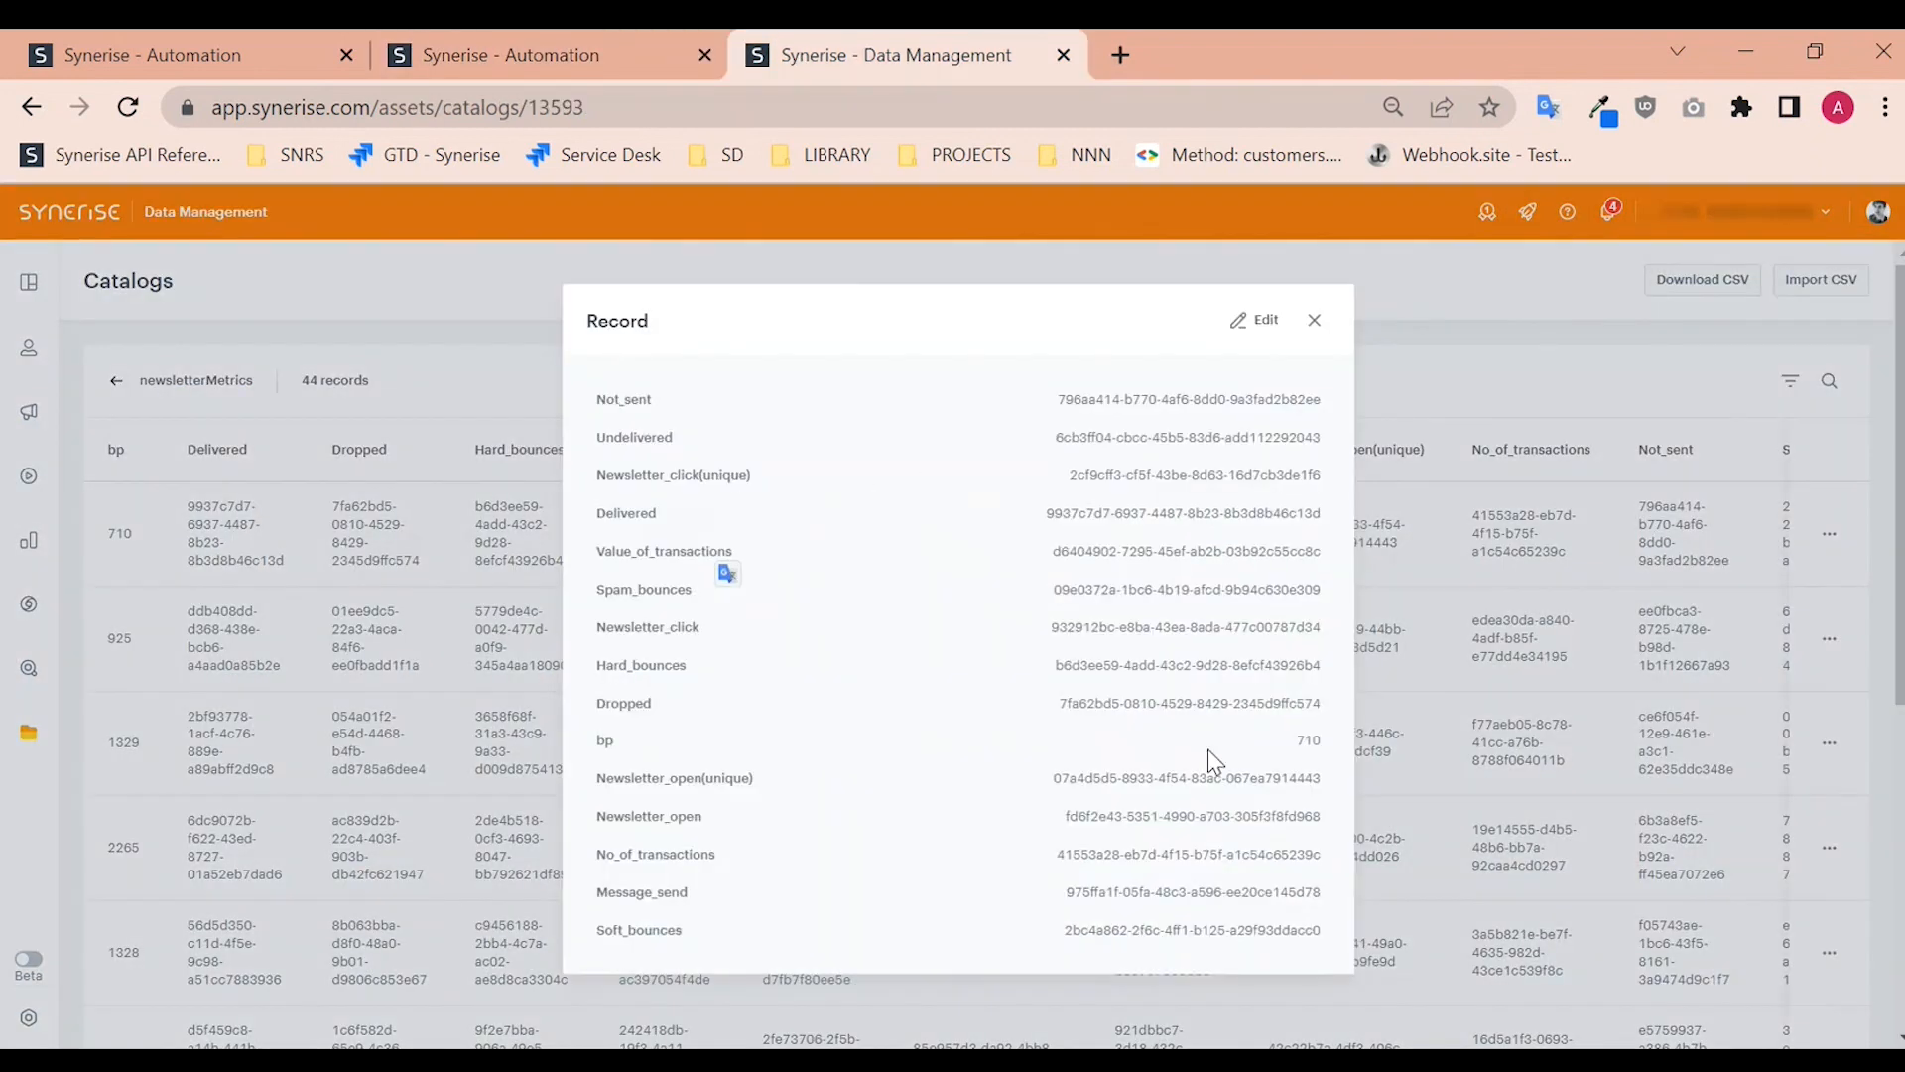
{"action": "left_click_drag", "start_coordinate": [1331, 746], "coordinate": [1042, 413]}
{"action": "left_click", "coordinate": [1131, 539]}
{"action": "left_click", "coordinate": [1532, 330]}
Step: Look through the remaining bp rows of the newsletterMetrics catalog and check its total record count
{"action": "scroll", "coordinate": [178, 427], "scroll_direction": "down", "scroll_amount": 2}
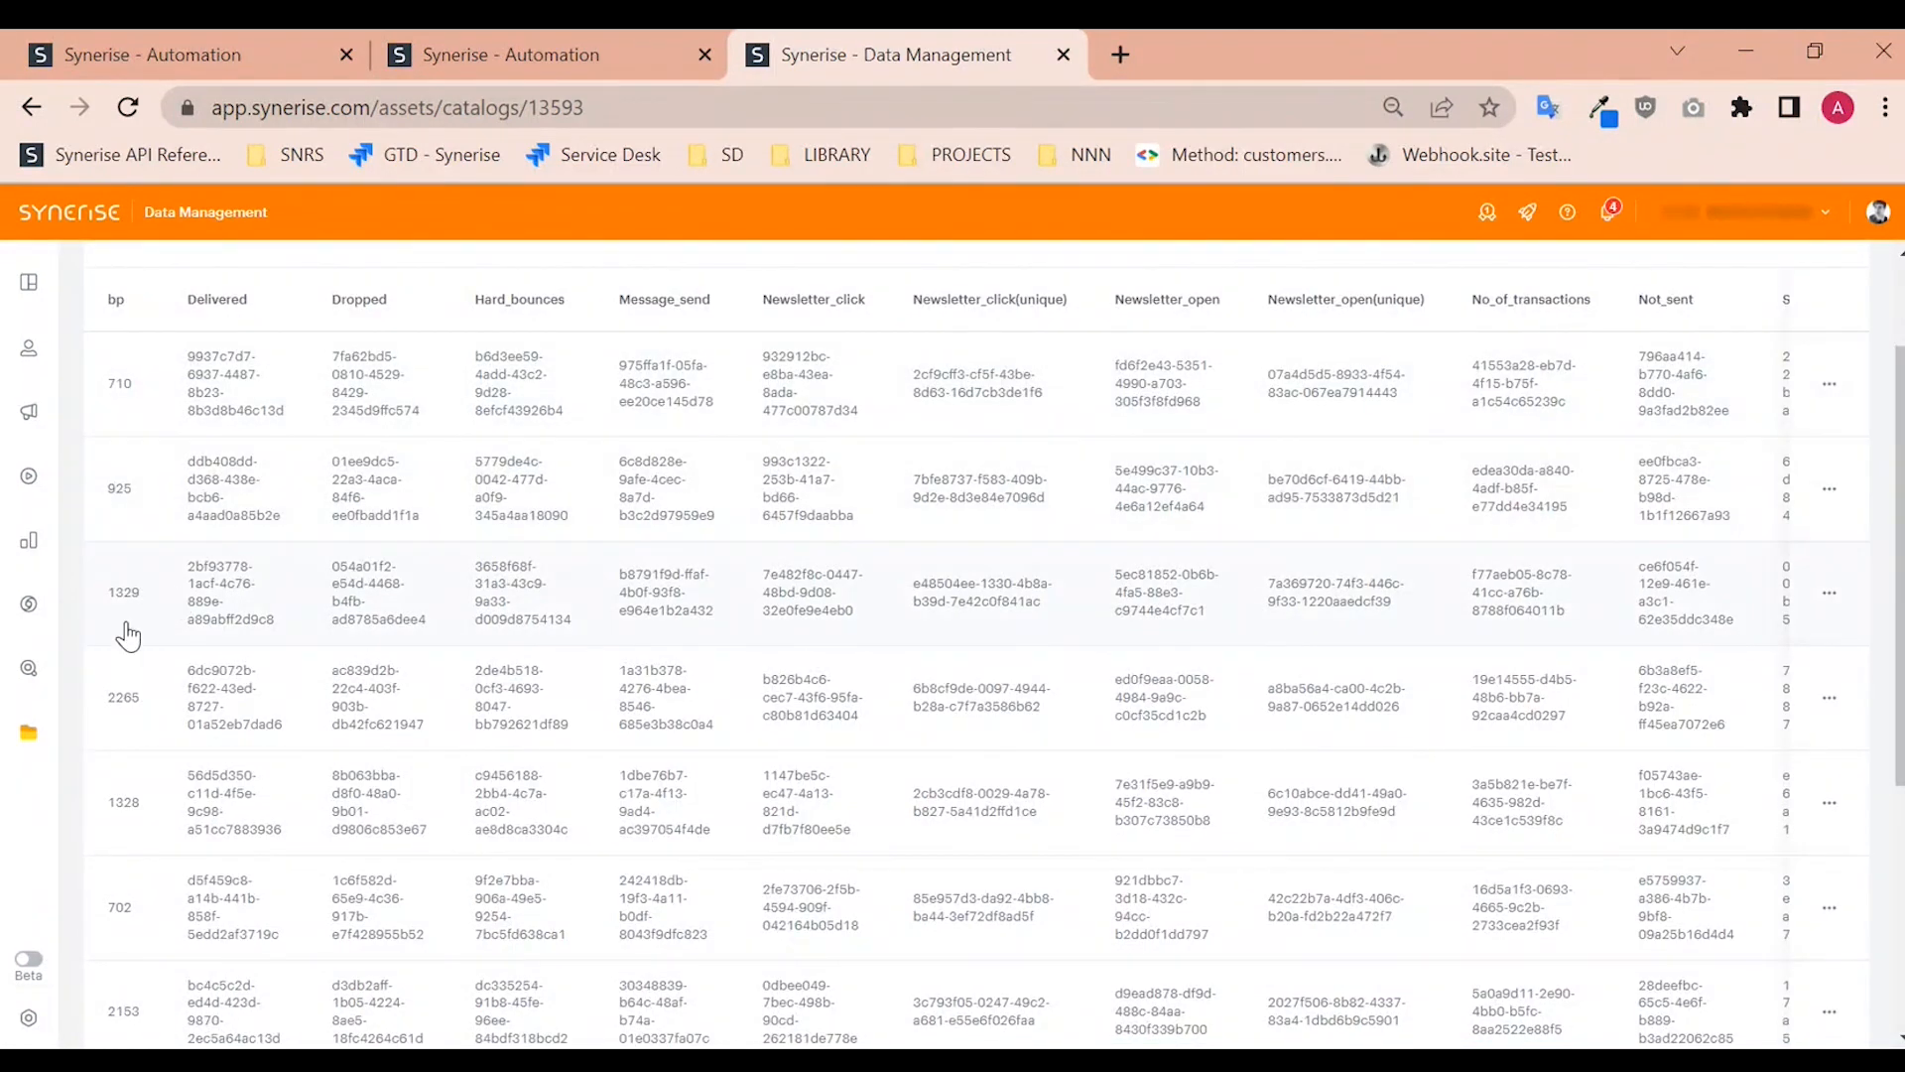
{"action": "scroll", "coordinate": [132, 680], "scroll_direction": "down", "scroll_amount": 5}
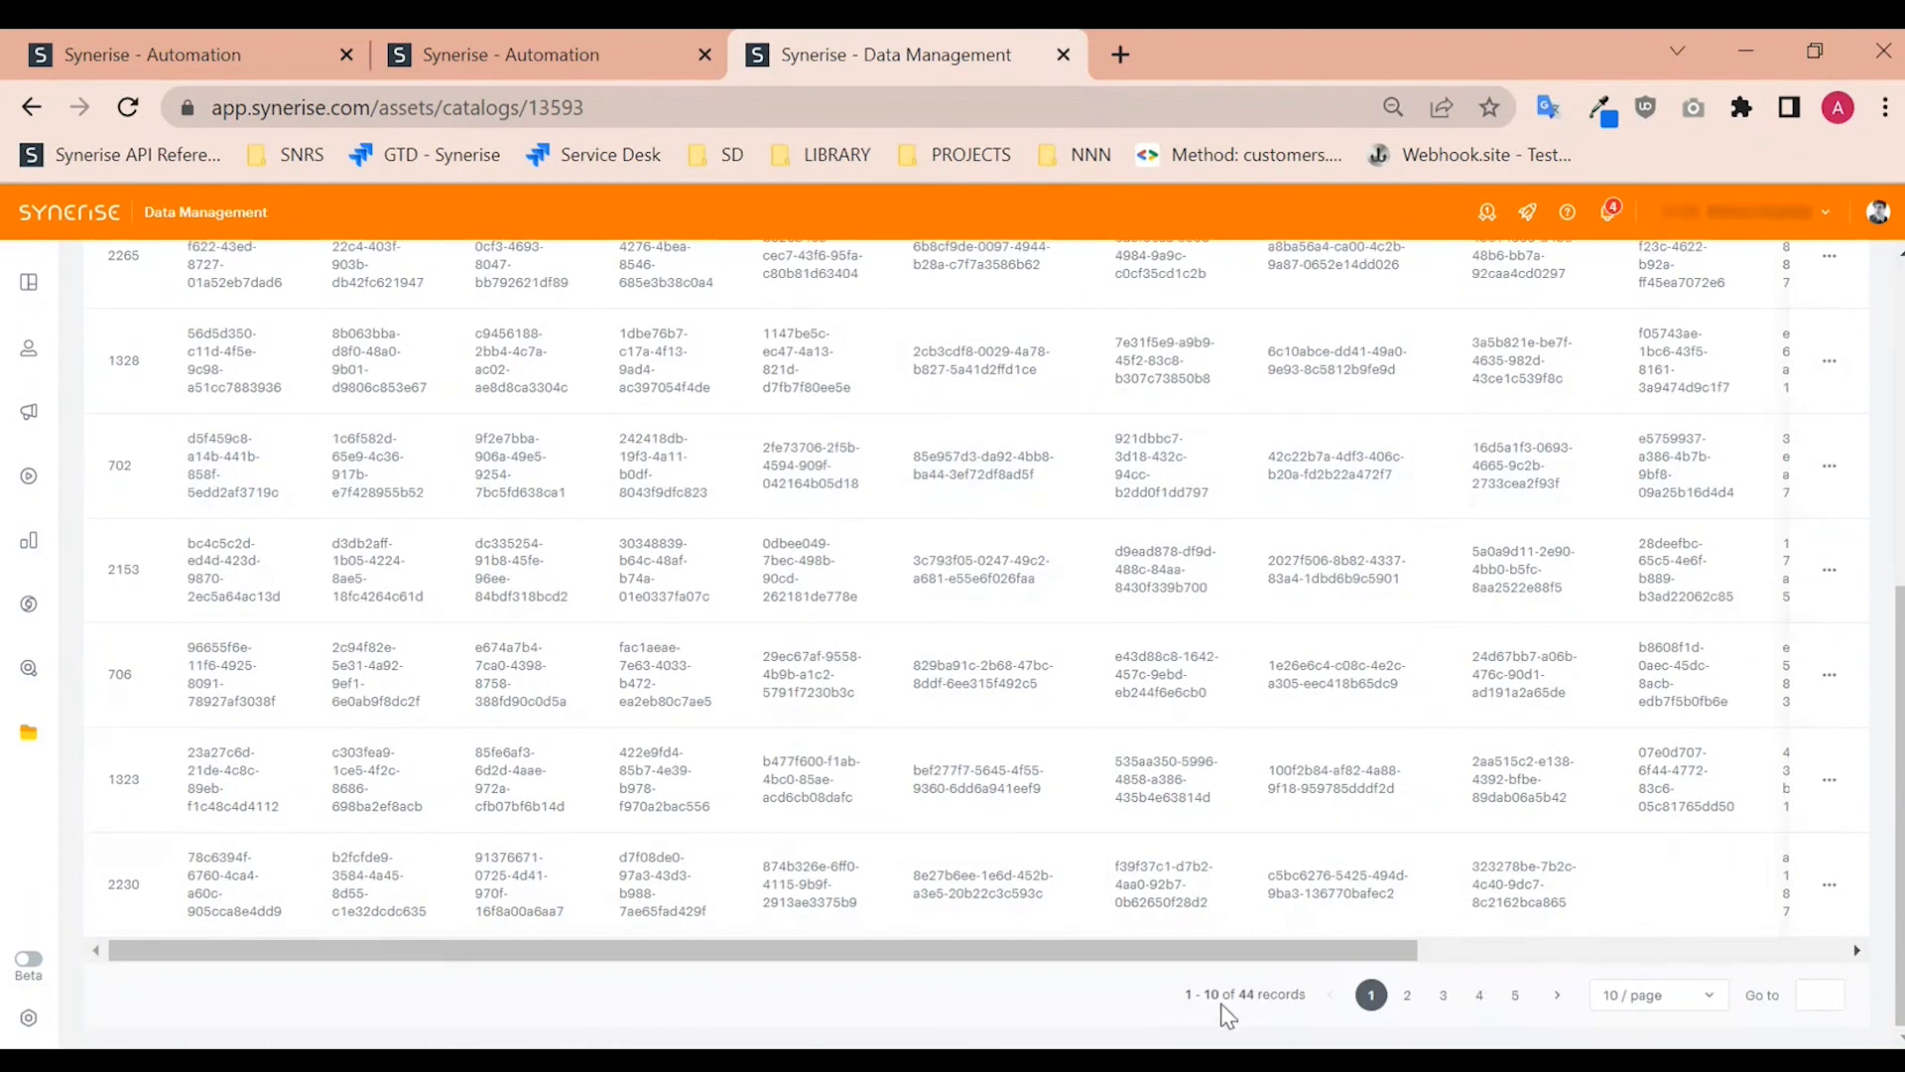
{"action": "double_click", "coordinate": [1247, 994]}
Step: Return to the auto import events DT - 1402 - newsletter workflow and review its path from SFTP file retrieval to event import
{"action": "left_click", "coordinate": [568, 45]}
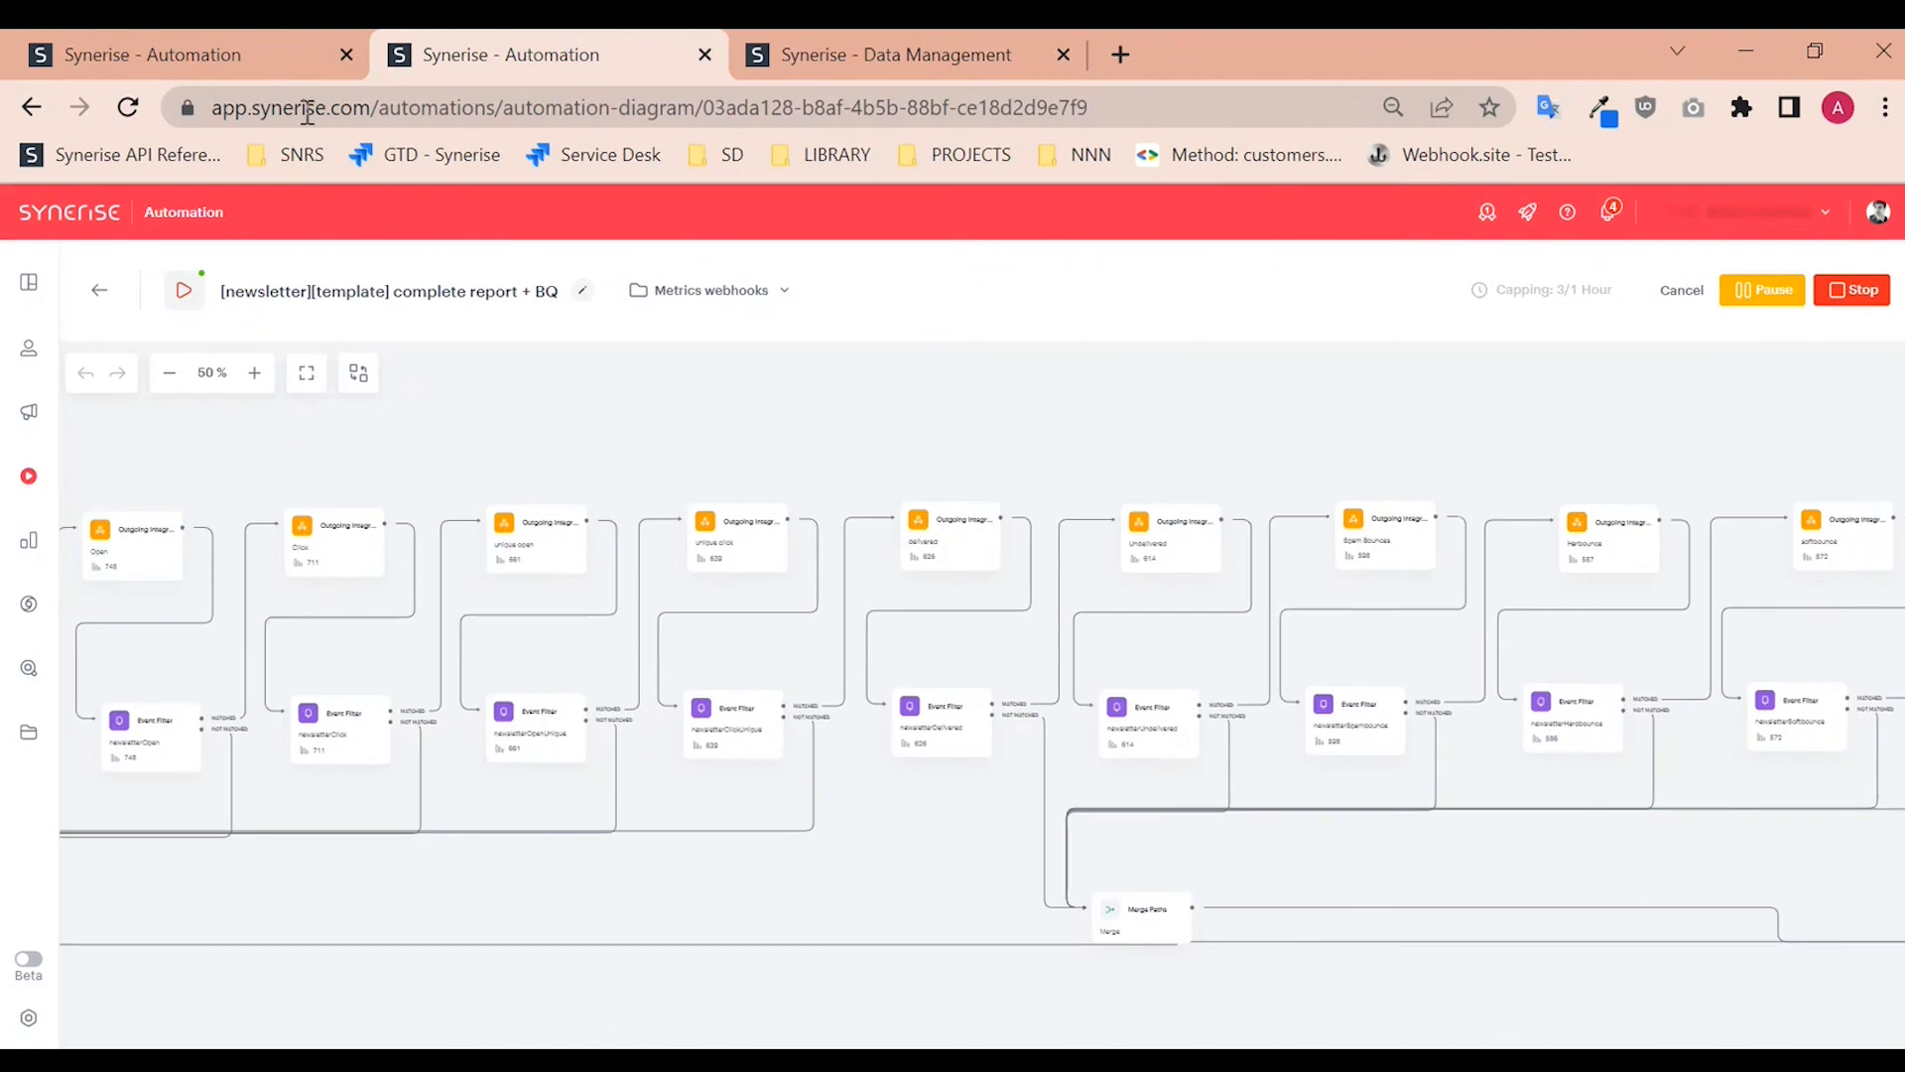
{"action": "left_click", "coordinate": [188, 54]}
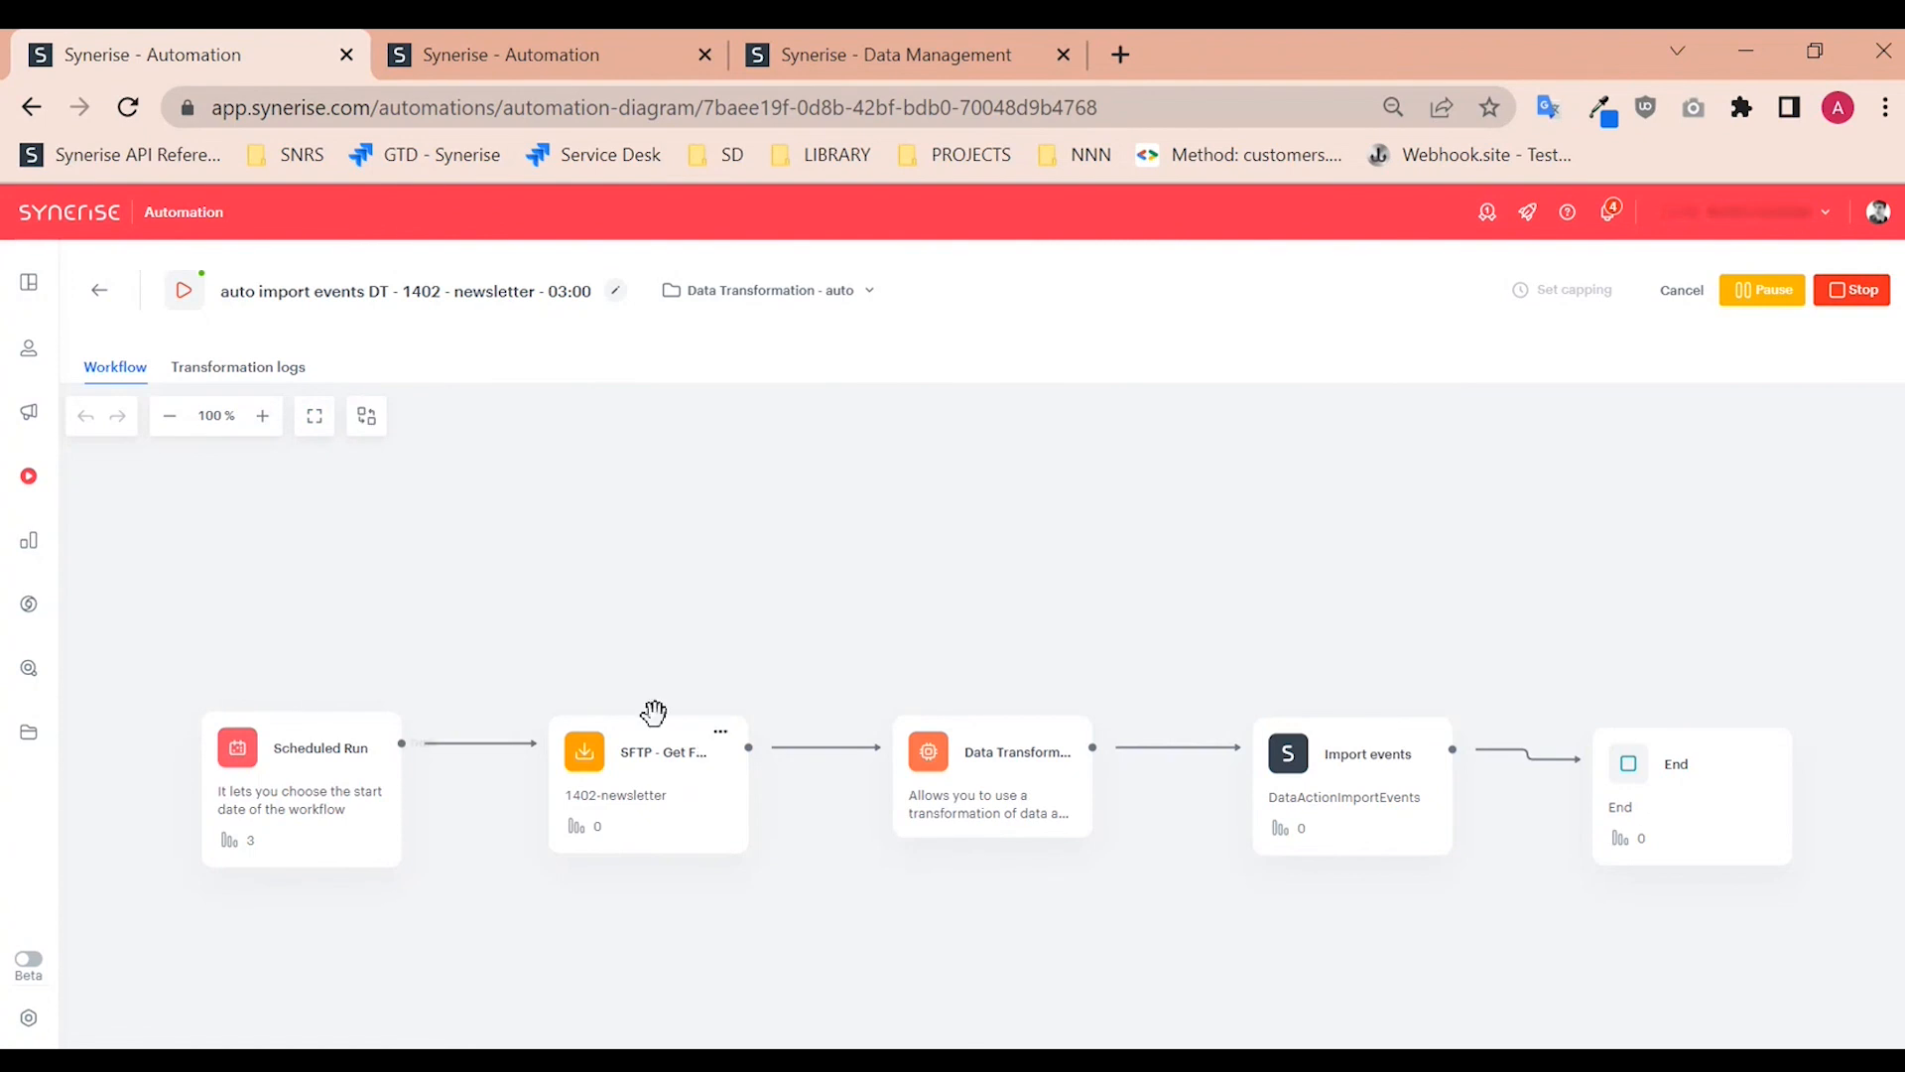
{"action": "mouse_move", "coordinate": [1330, 774]}
Step: Switch to the [newsletter][template] complete report + BQ workflow and review its profile event trigger and first metric branches
{"action": "left_click", "coordinate": [556, 54]}
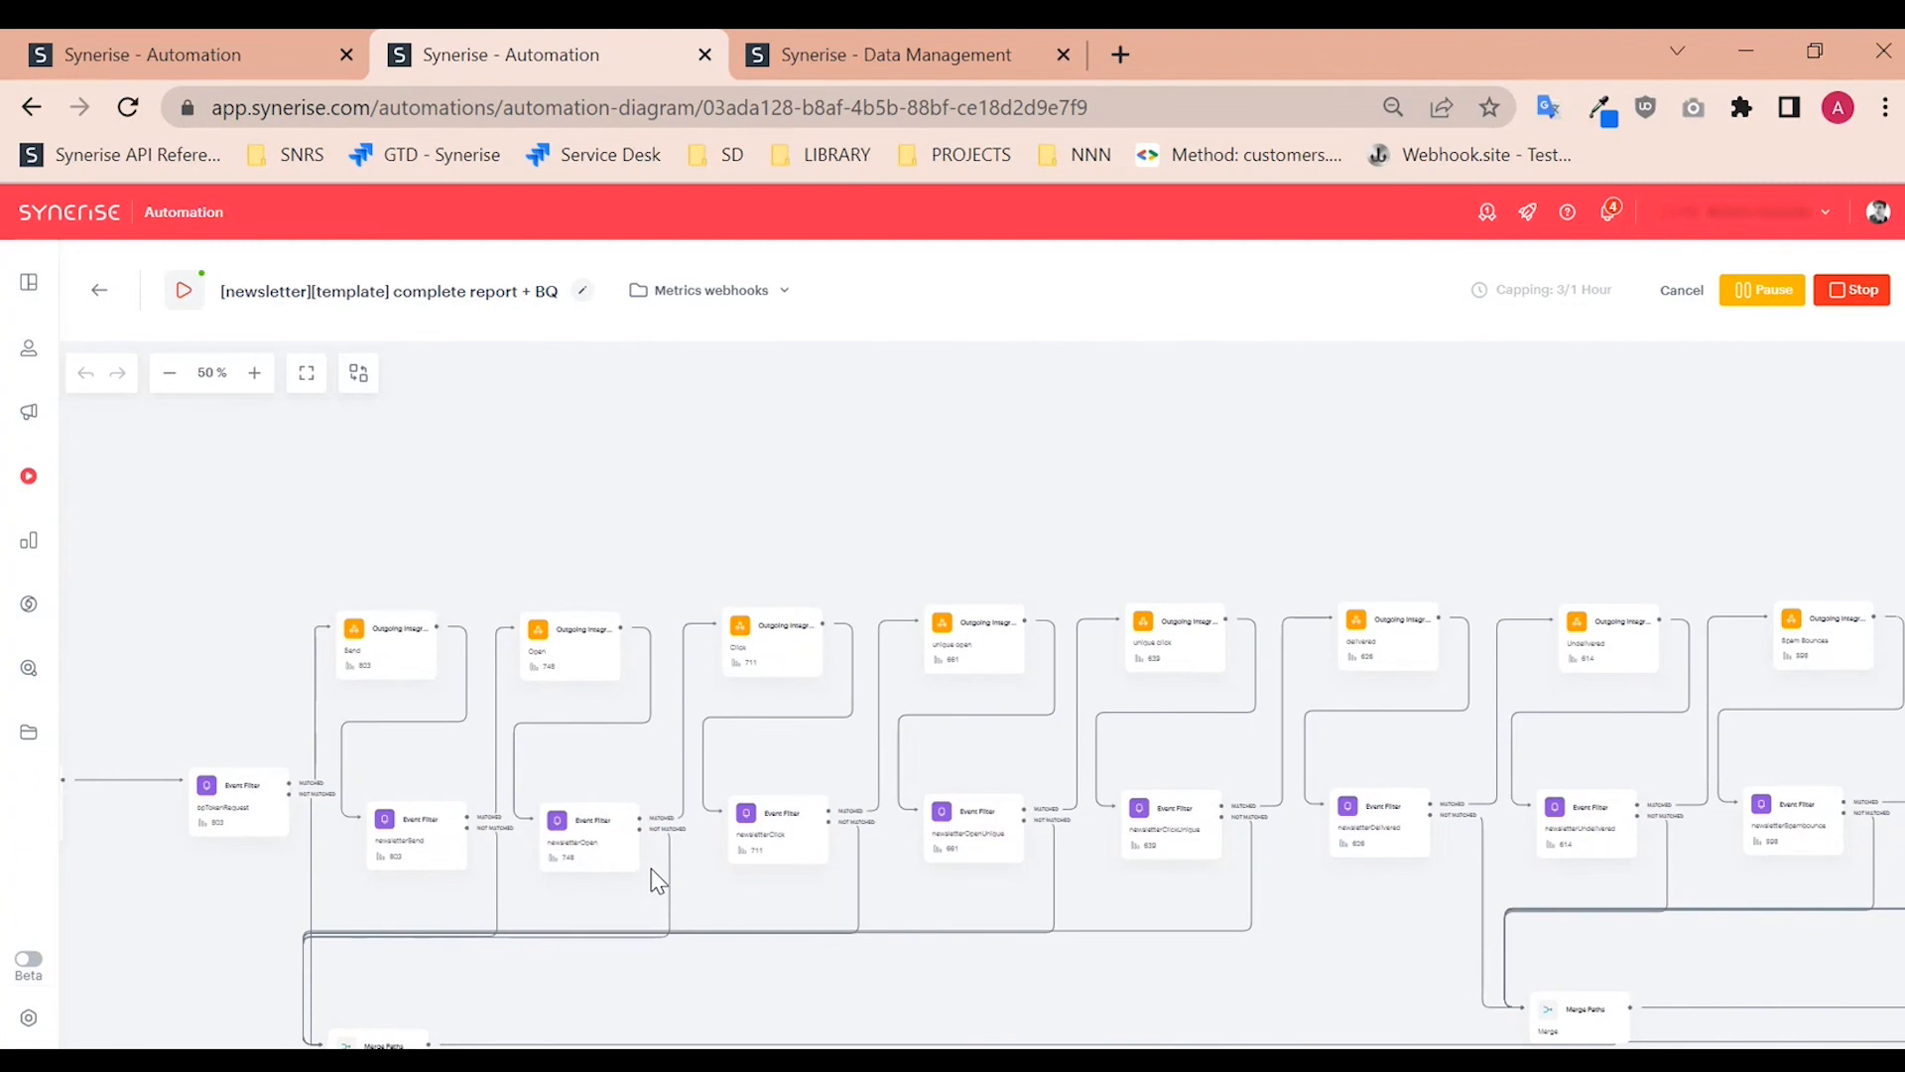
{"action": "left_click_drag", "start_coordinate": [561, 574], "coordinate": [851, 497]}
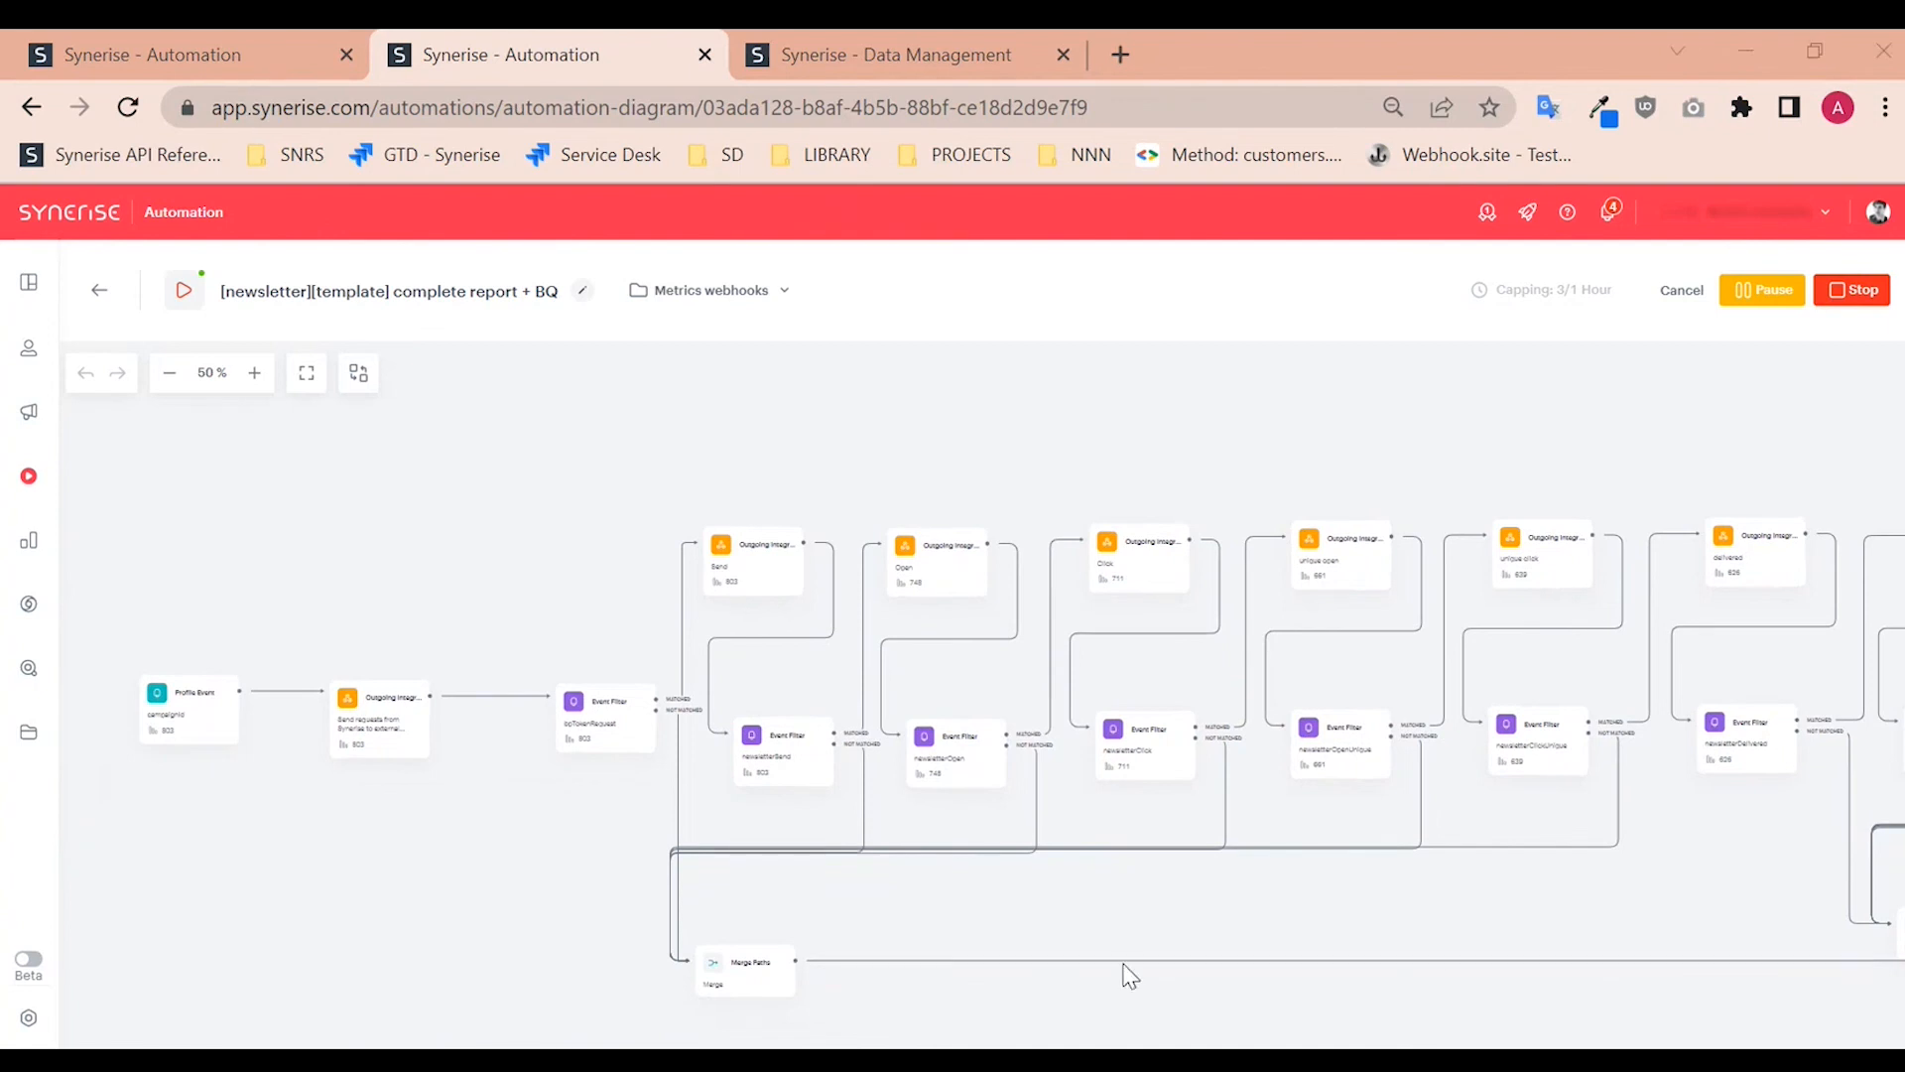
{"action": "left_click_drag", "start_coordinate": [1429, 881], "coordinate": [1360, 864]}
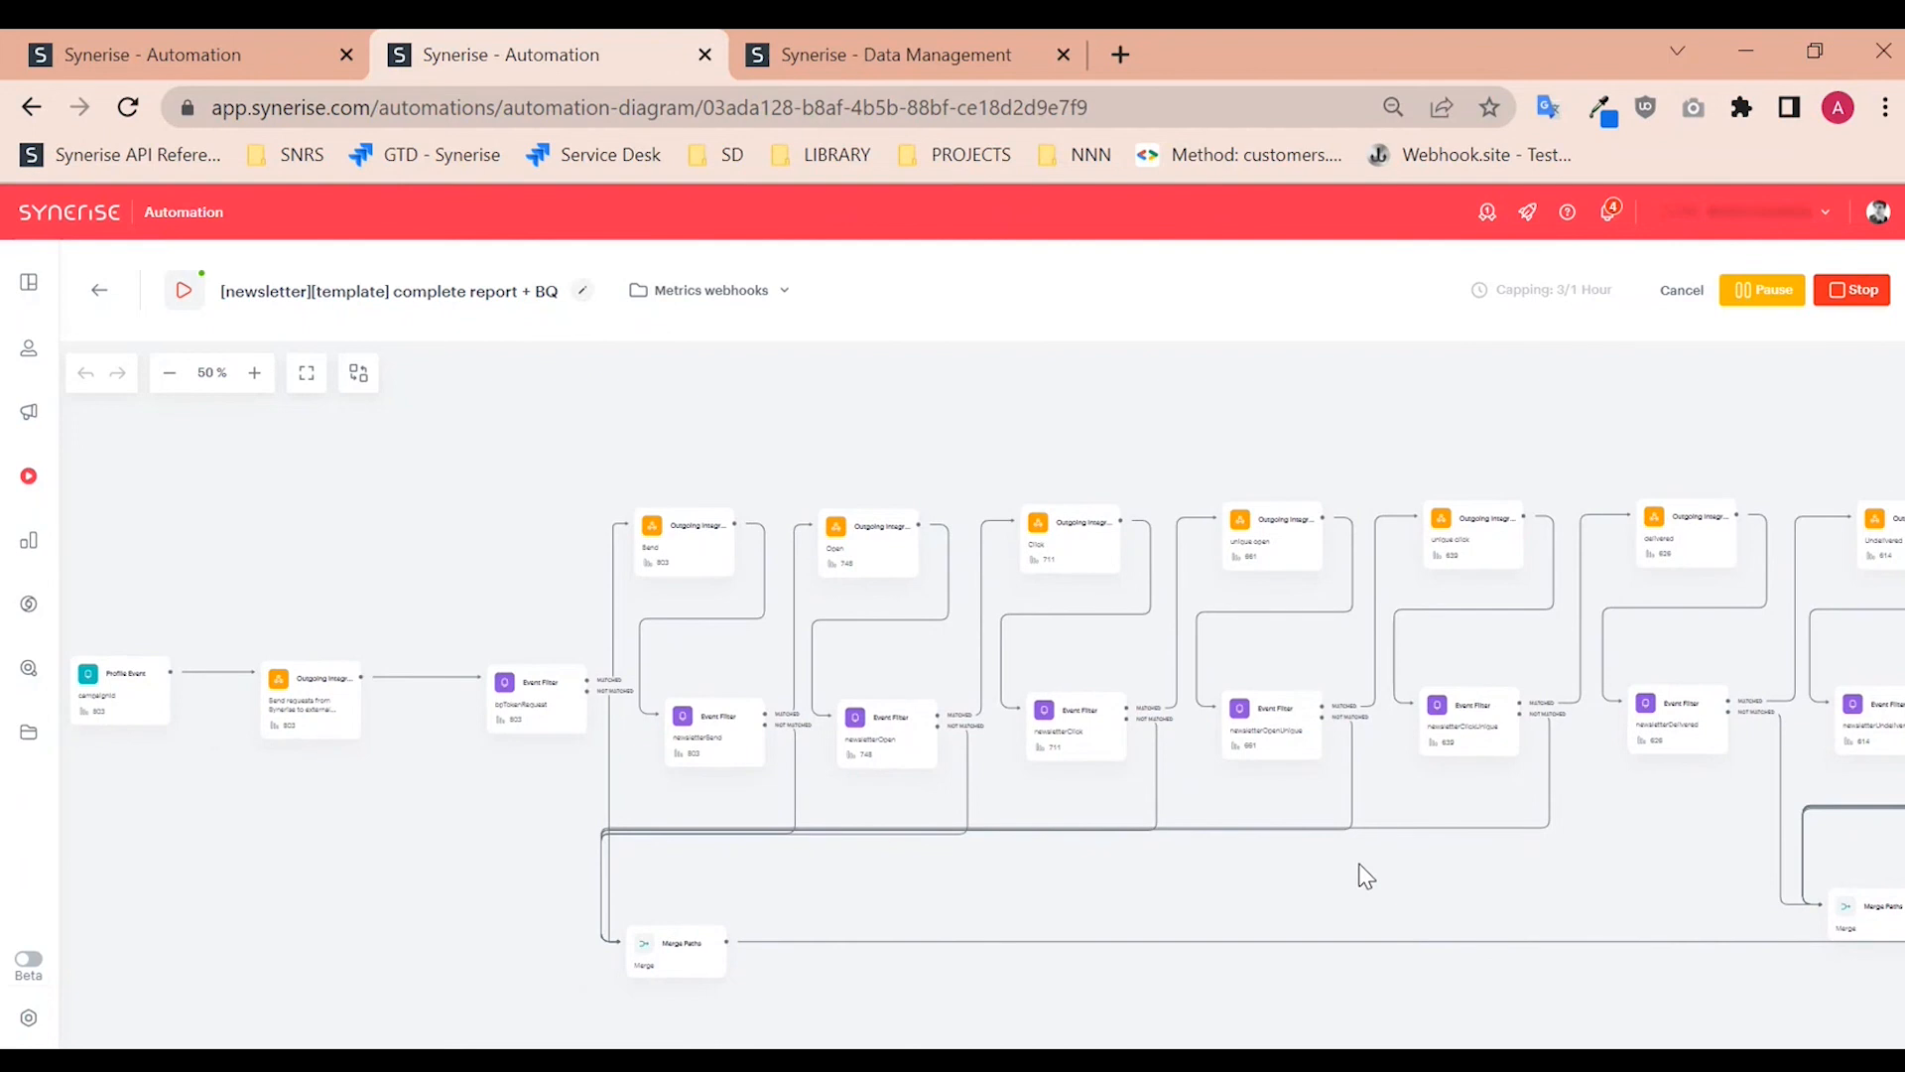